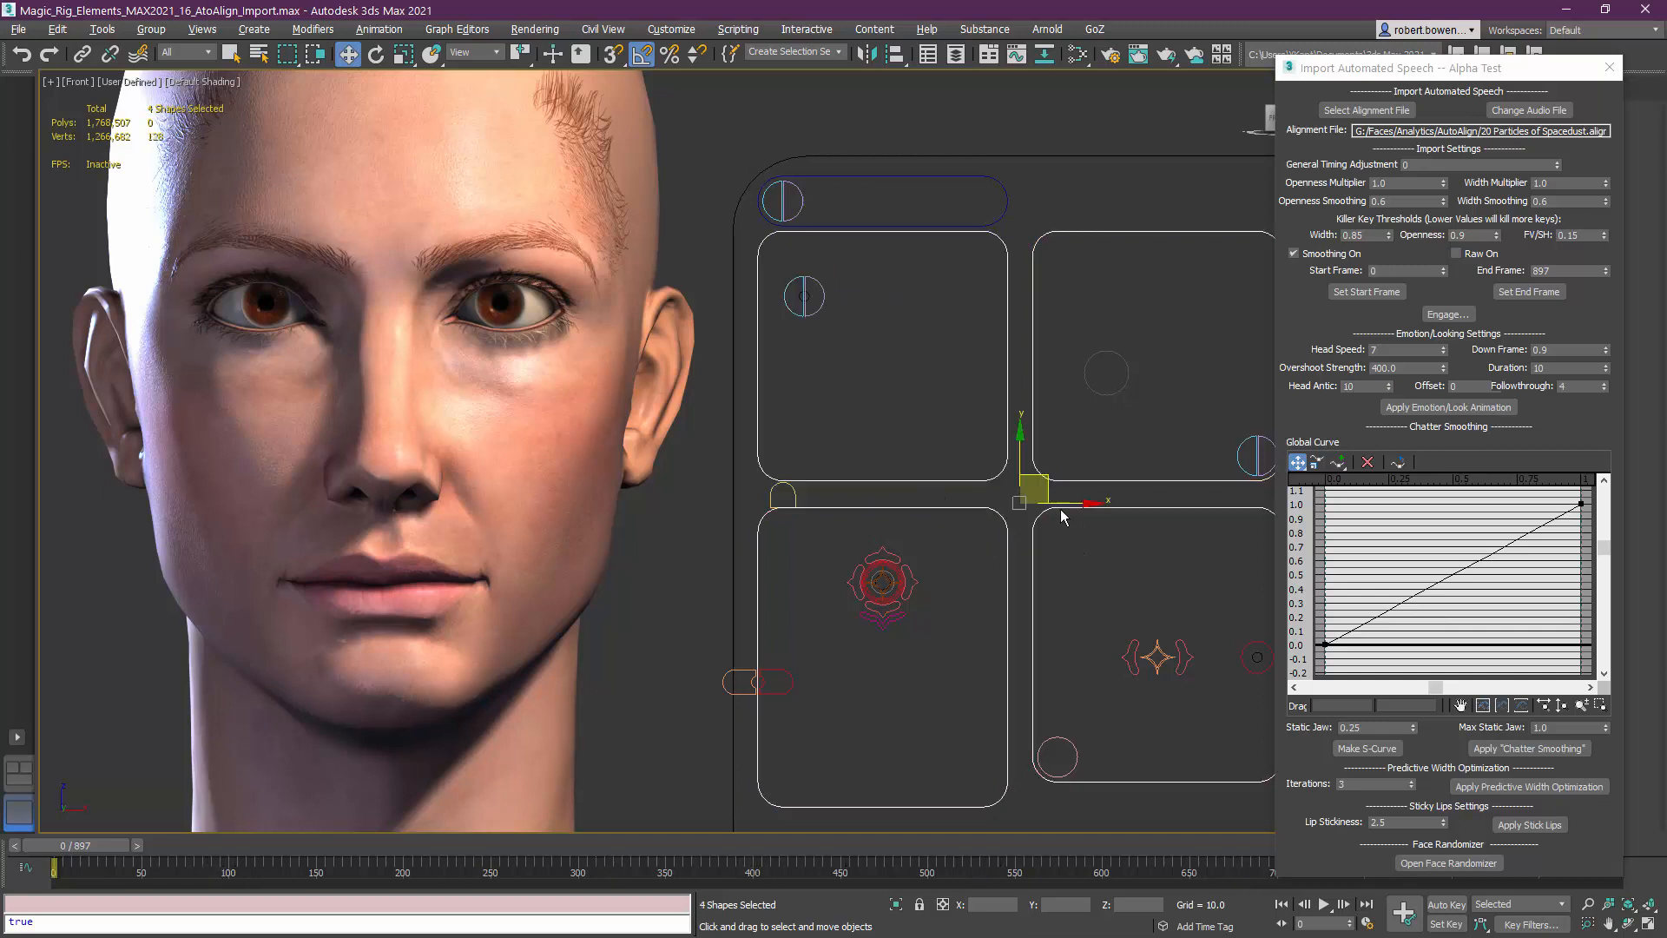
# Reopen the recent scene Magic_Rig_Elements_MAX2021_16_AtoAlign_Import.max without saving changes, and move the Import Automated Speech window clear of the head
pyautogui.click(692, 237)
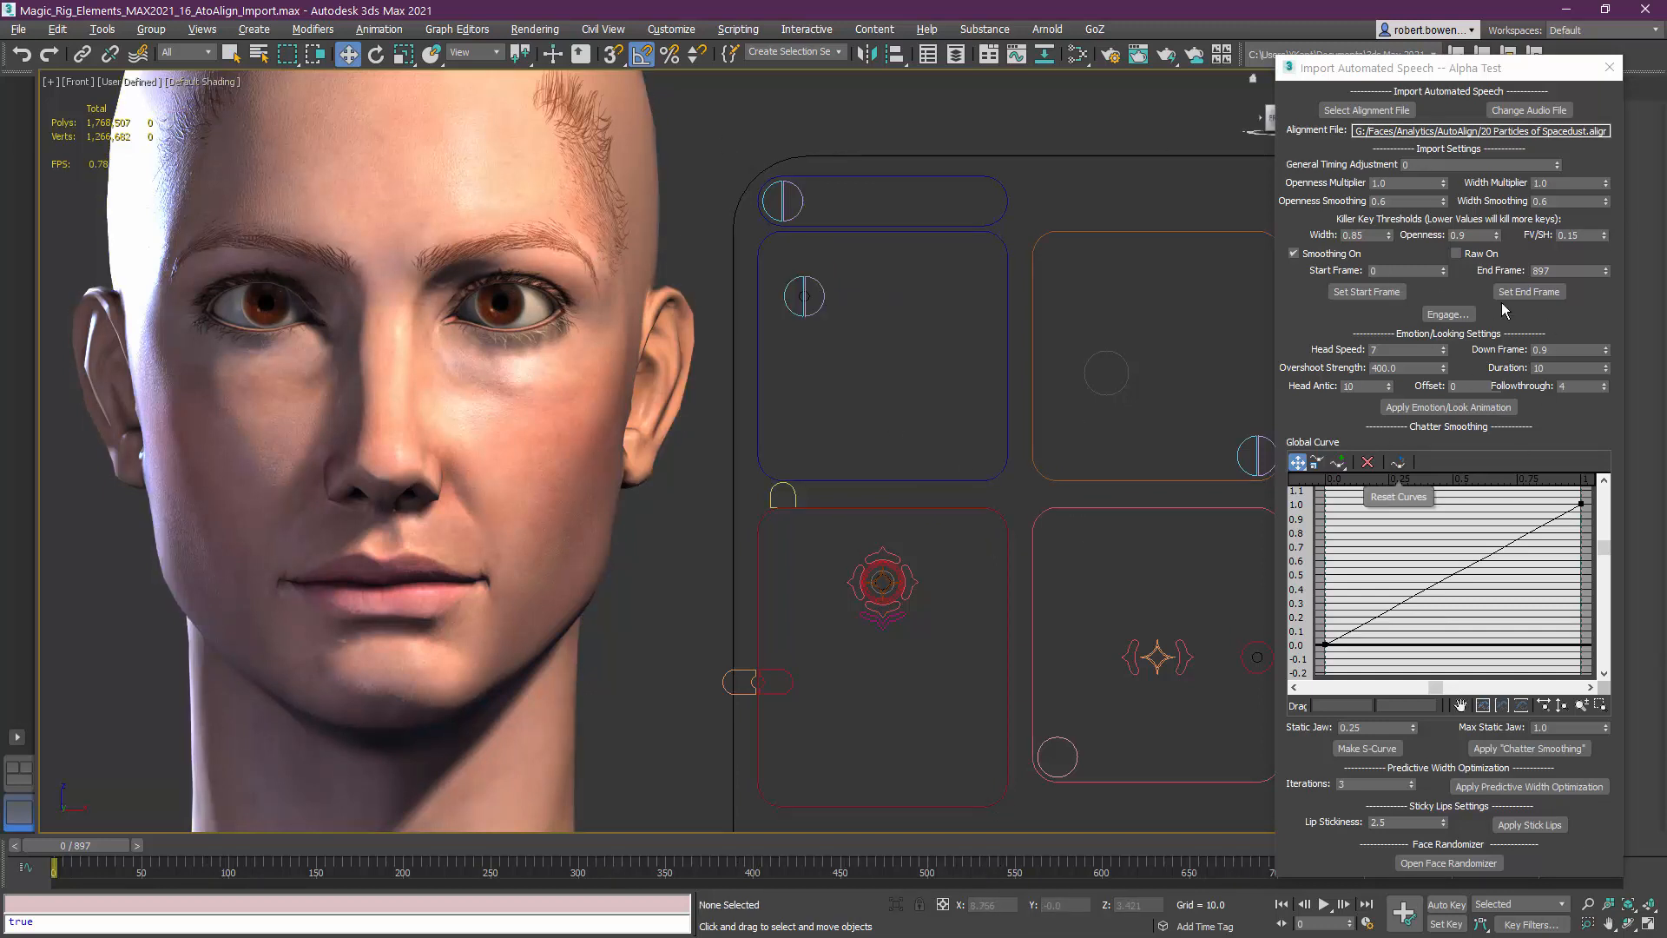
pyautogui.click(17, 29)
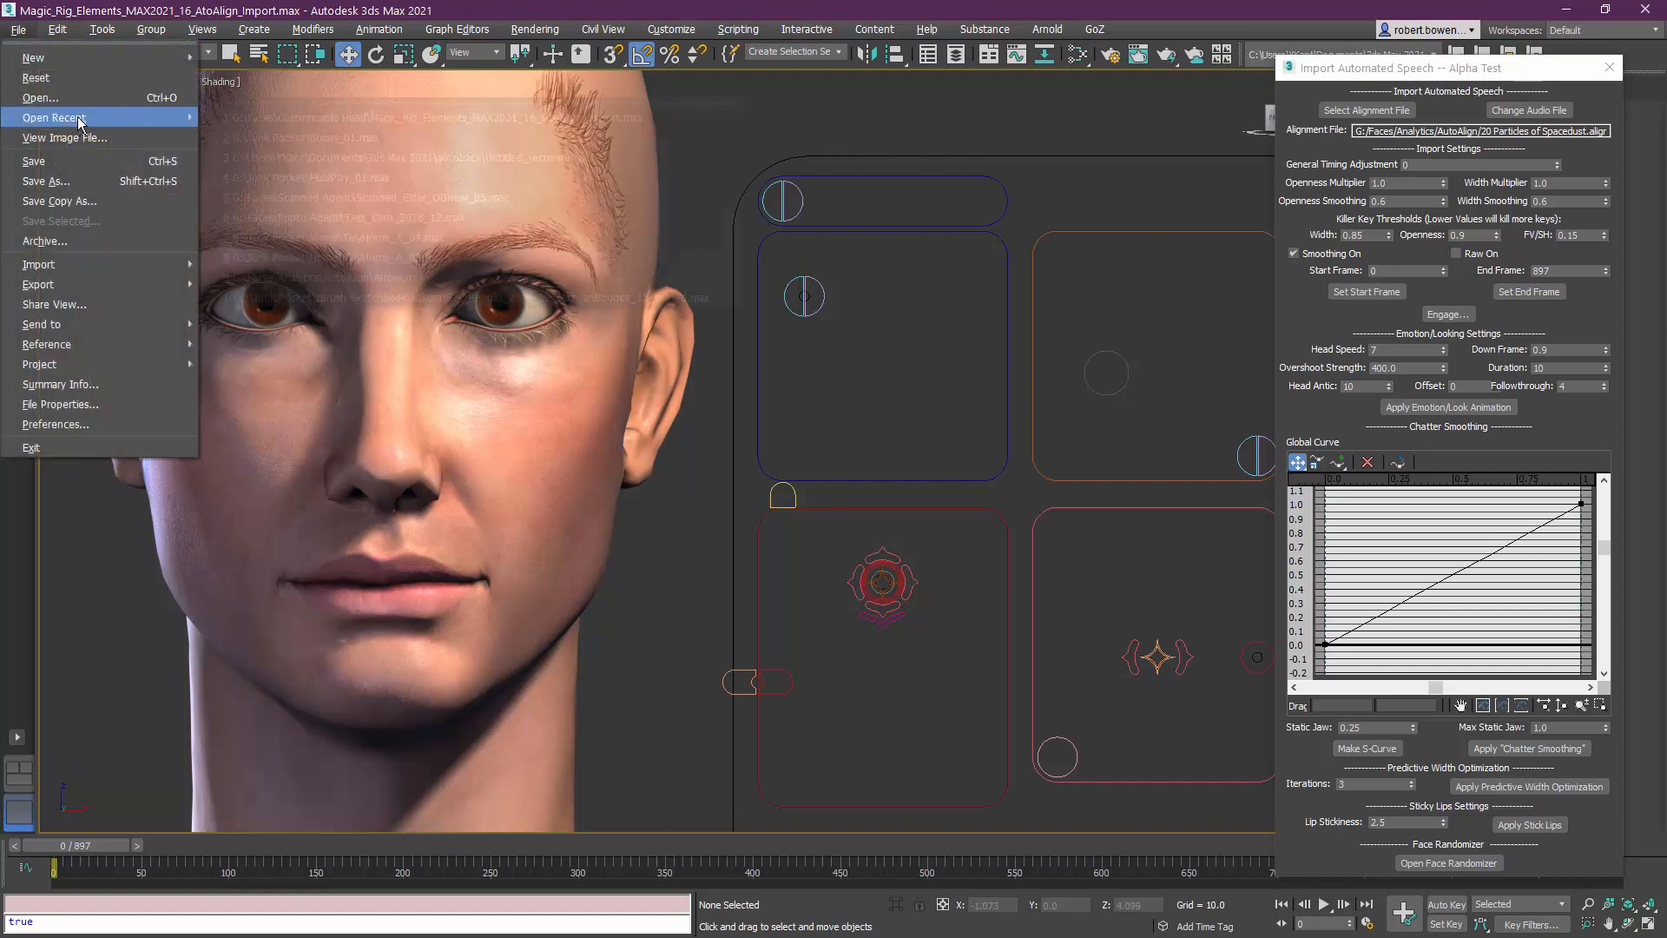
pyautogui.moveTo(83, 119)
pyautogui.click(472, 119)
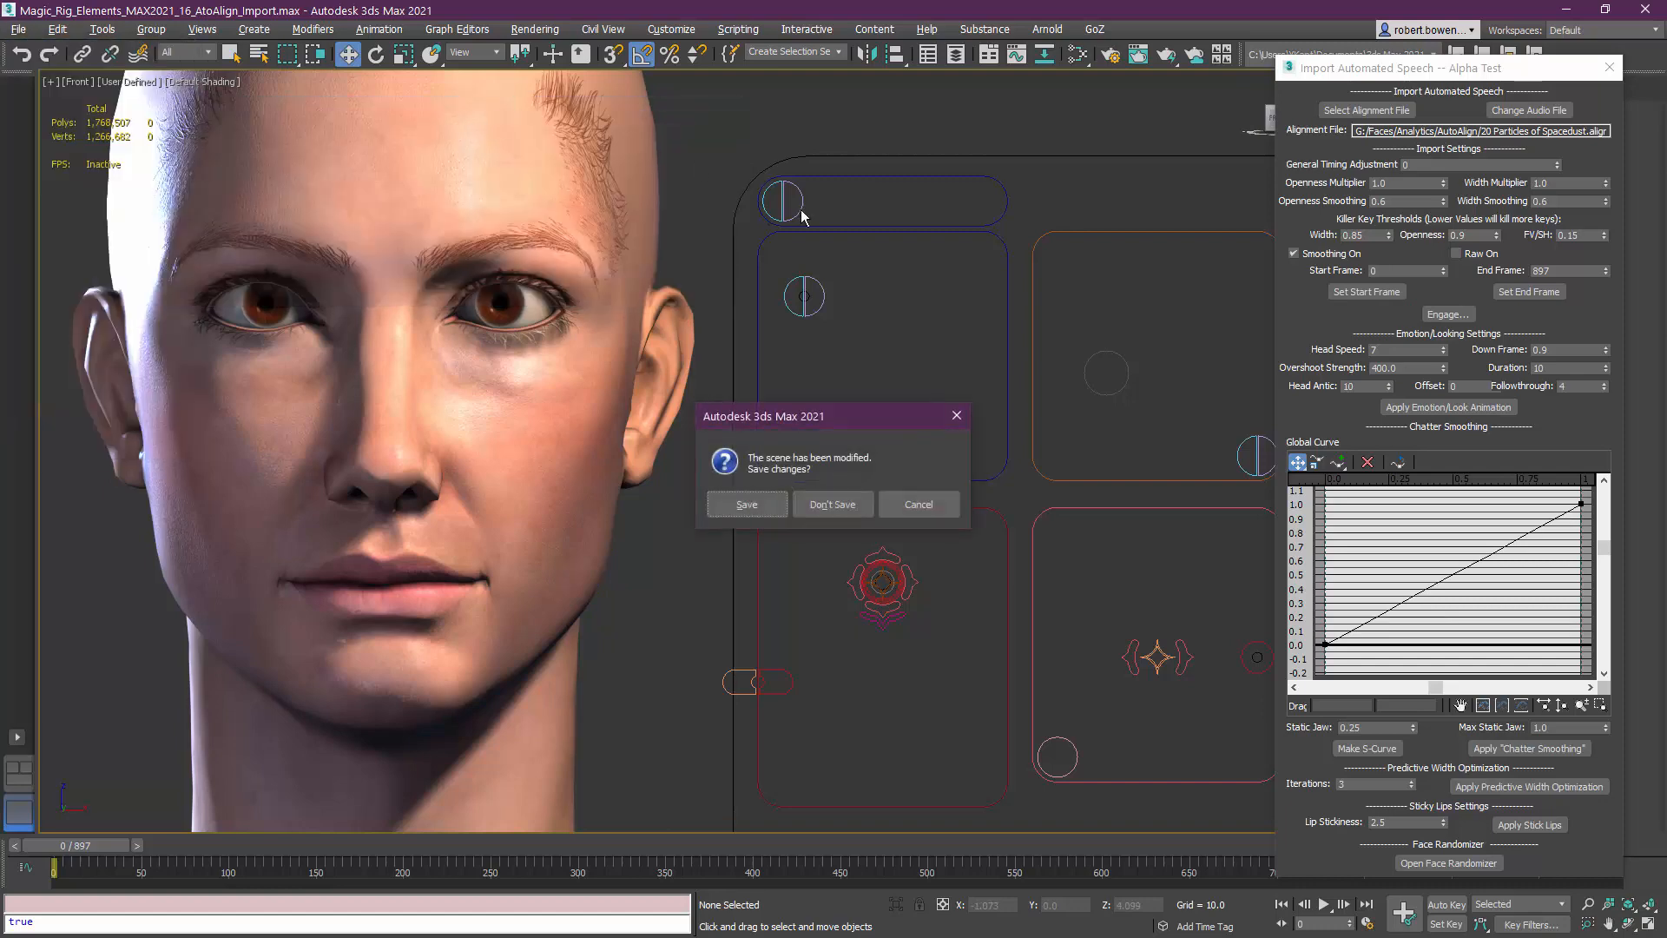
pyautogui.click(833, 504)
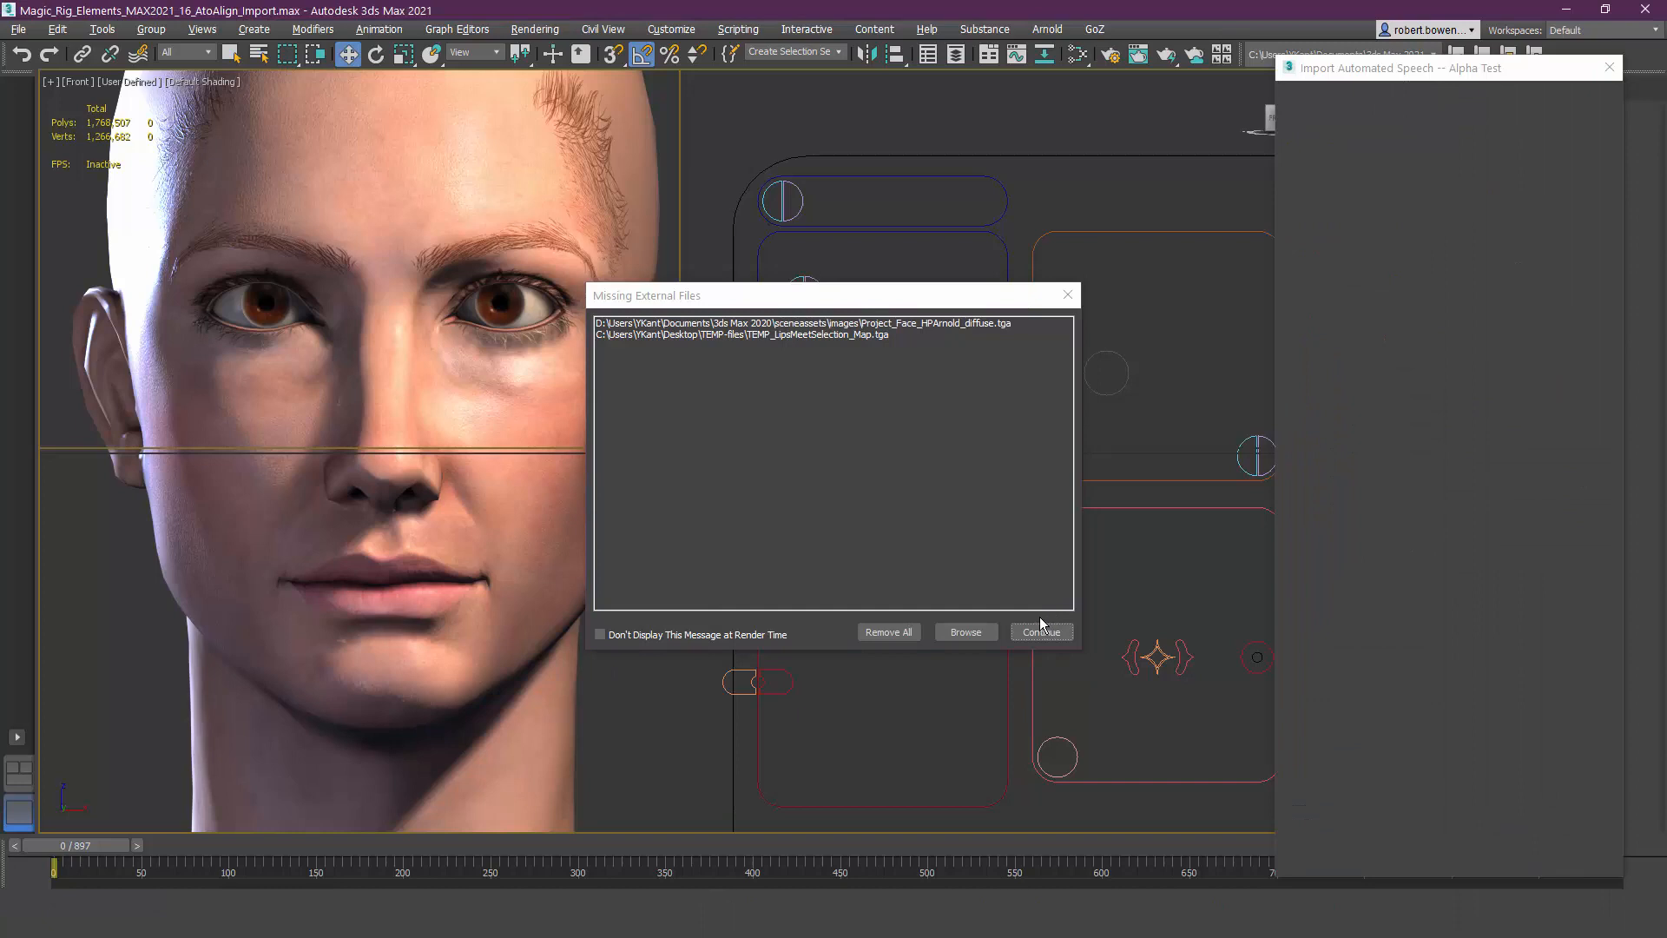
pyautogui.click(1041, 630)
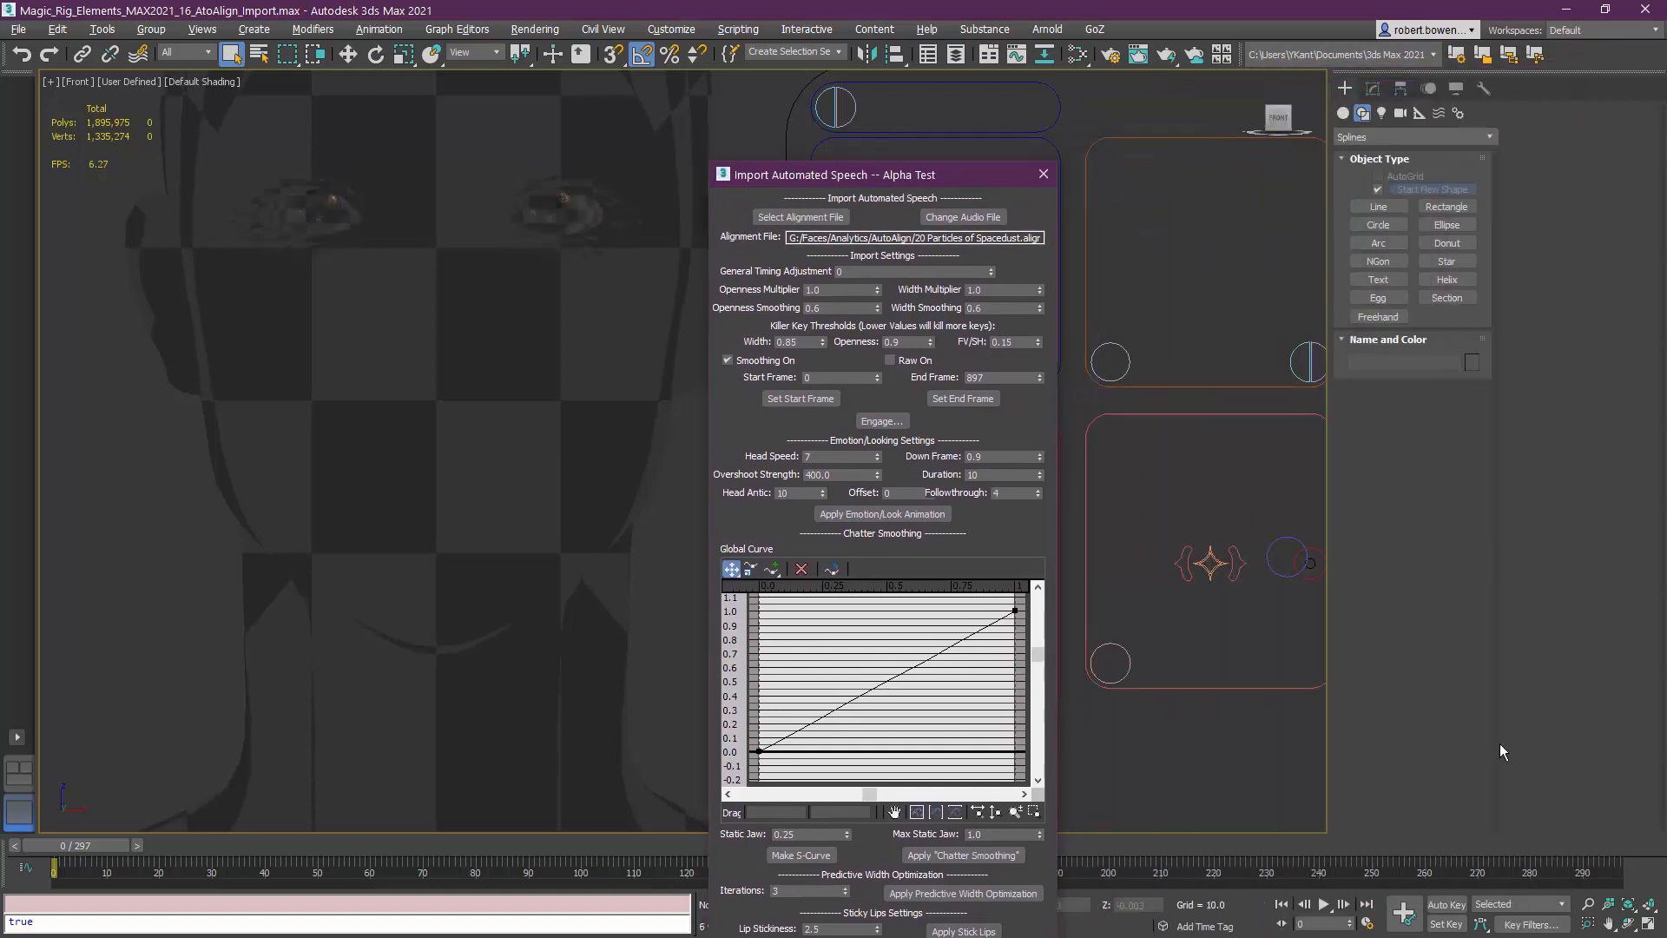
pyautogui.moveTo(927, 176); pyautogui.dragTo(1471, 56)
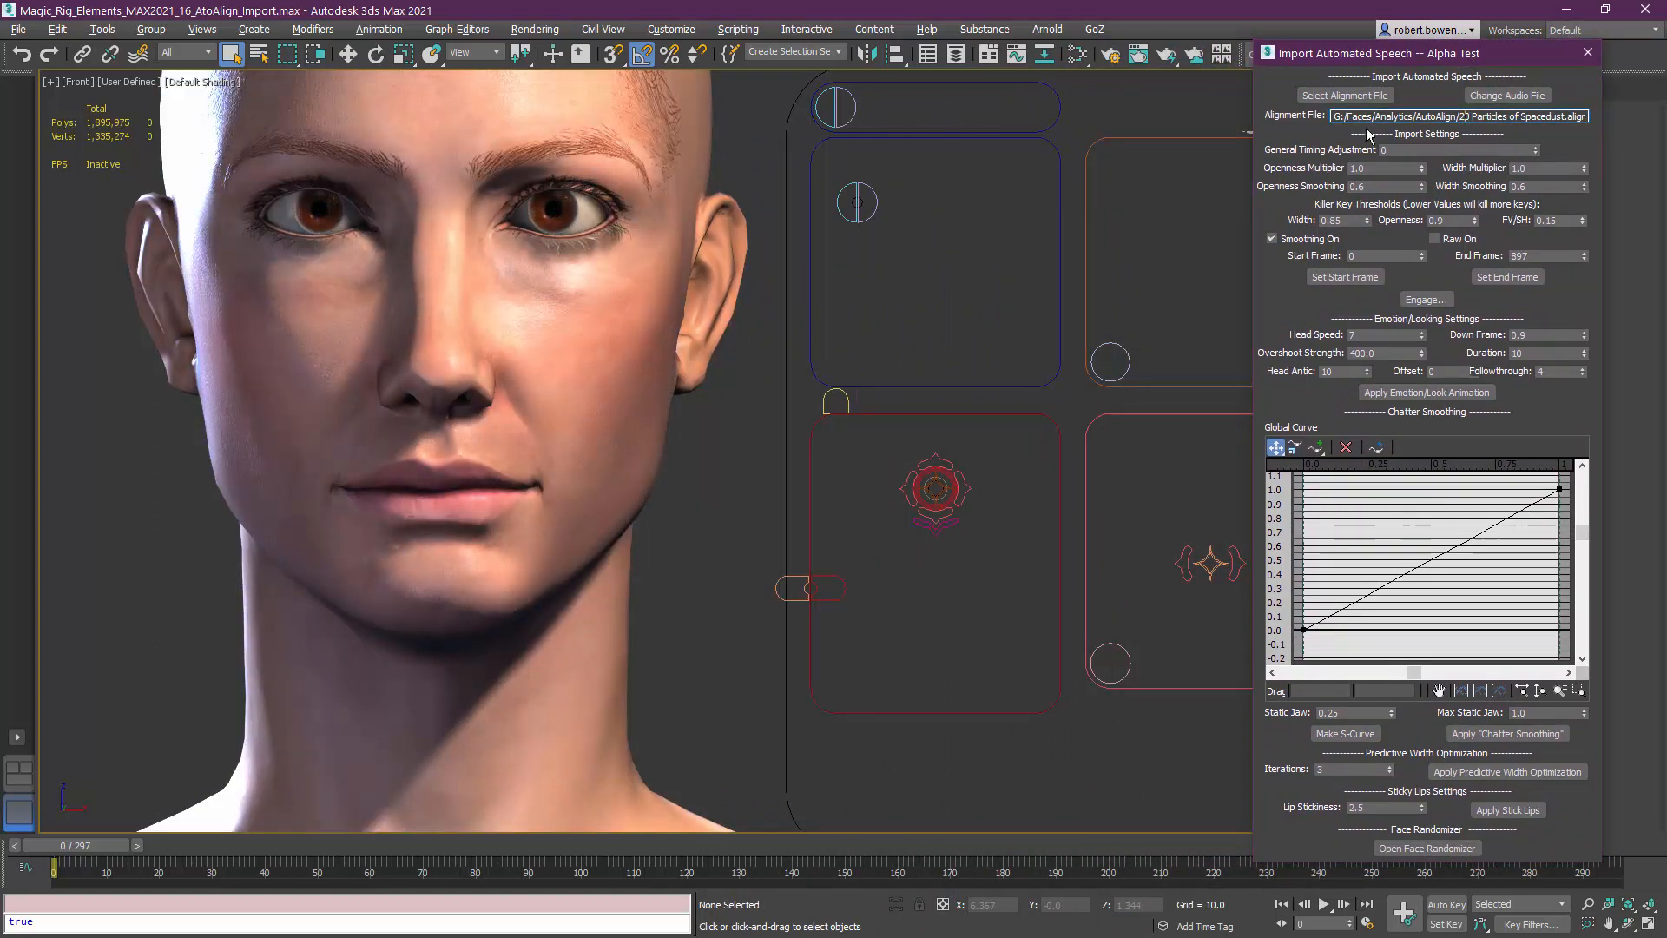
# Select the facial rig's control frames to inspect their existing keys on the timeline, and clear the selection
pyautogui.moveTo(1006, 323); pyautogui.dragTo(1115, 423)
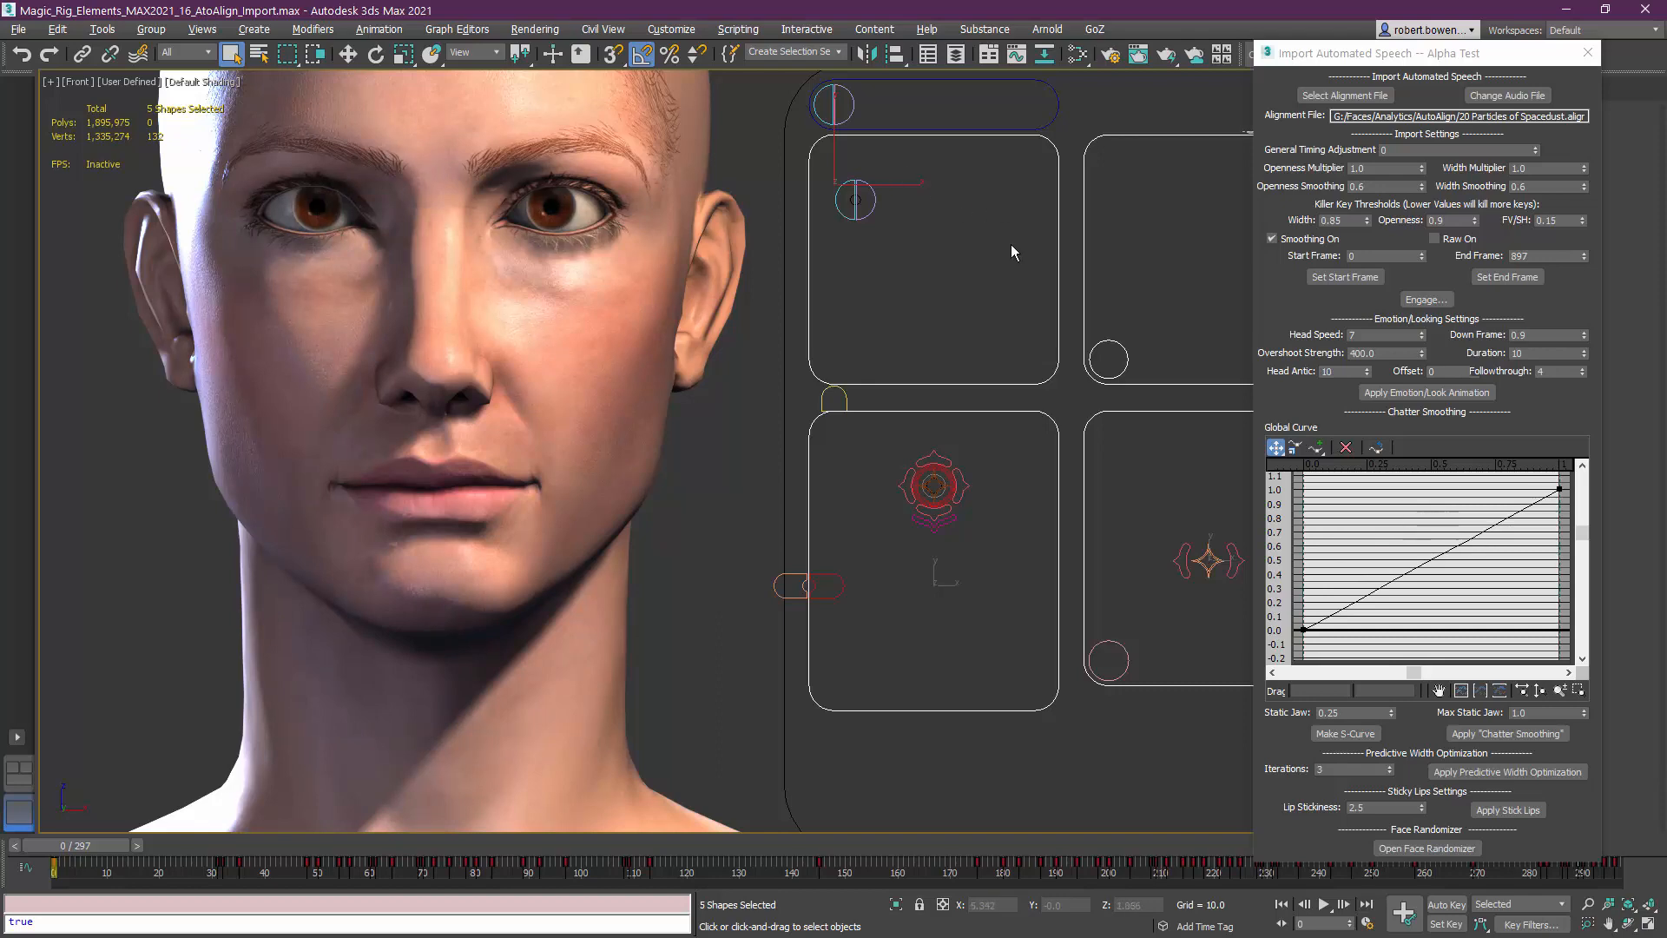
pyautogui.moveTo(1098, 342); pyautogui.dragTo(851, 340, button='middle')
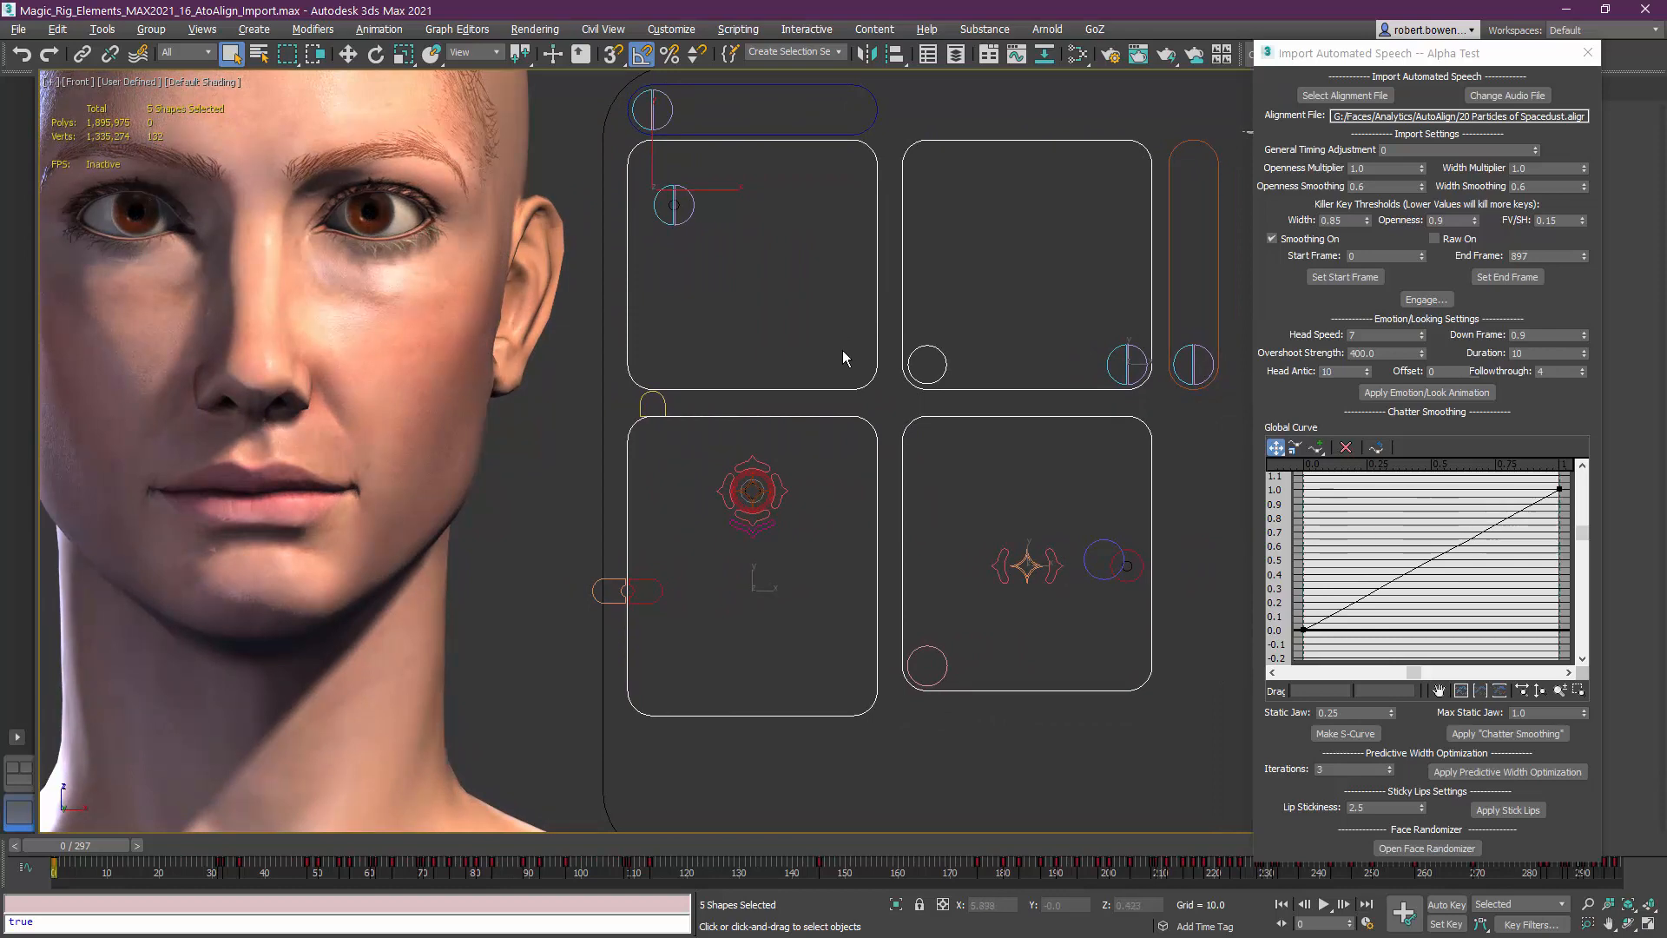
pyautogui.click(955, 471)
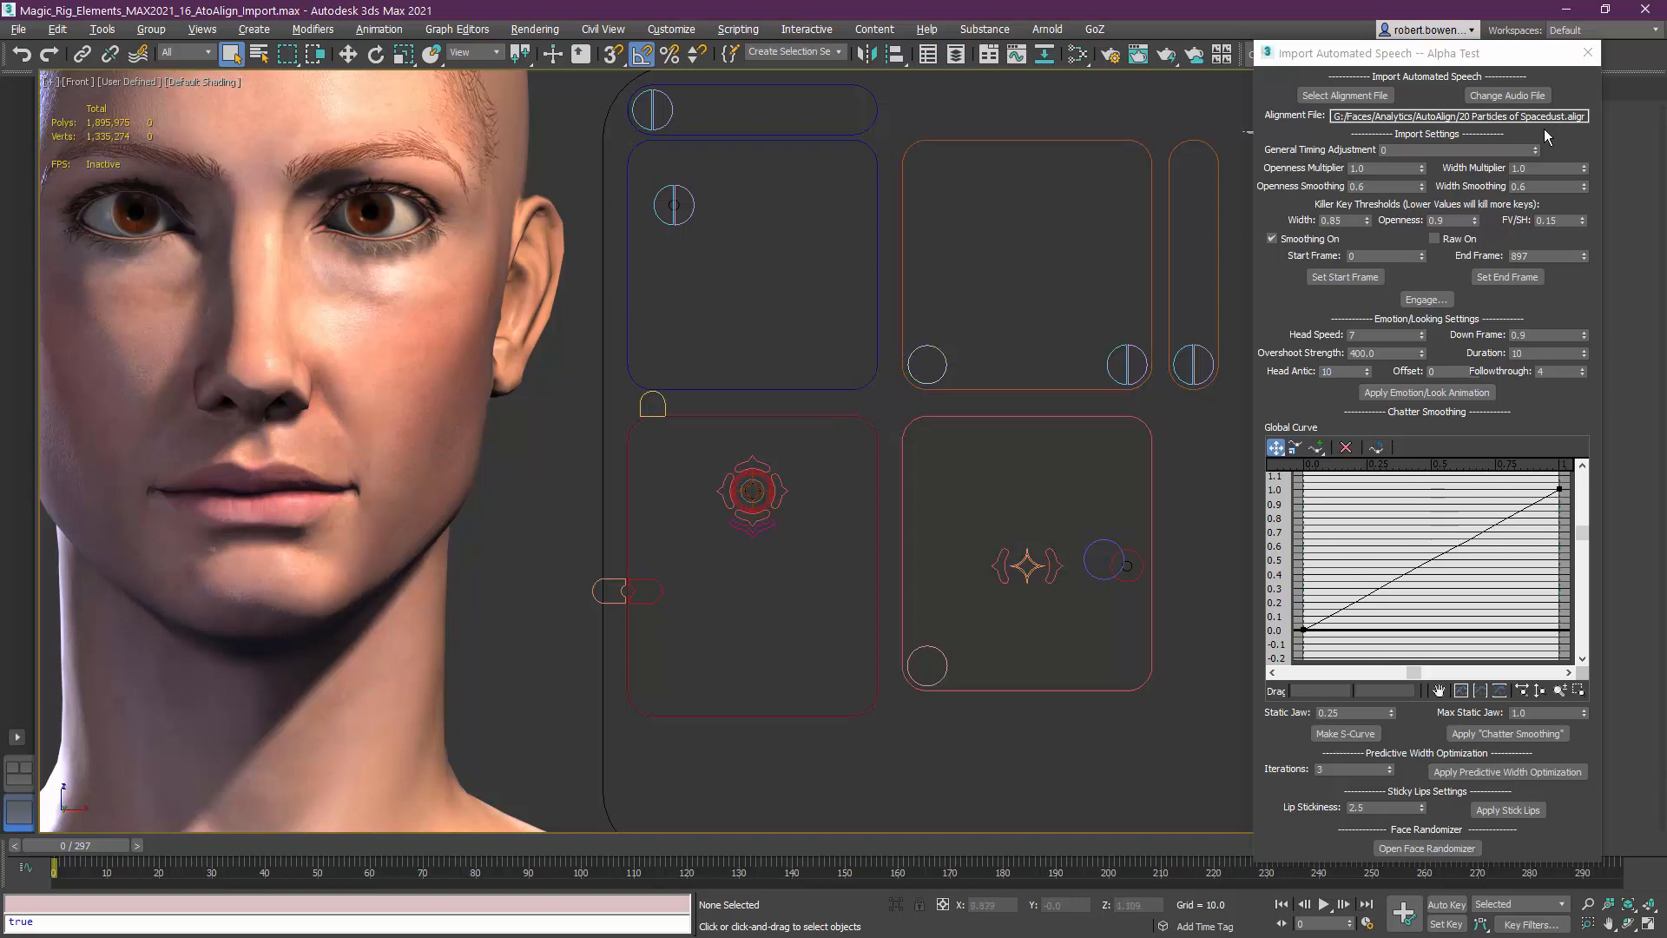
# Load UN_Speech_ALT.align from the AutoAlign folder as the alignment file
pyautogui.click(1569, 117)
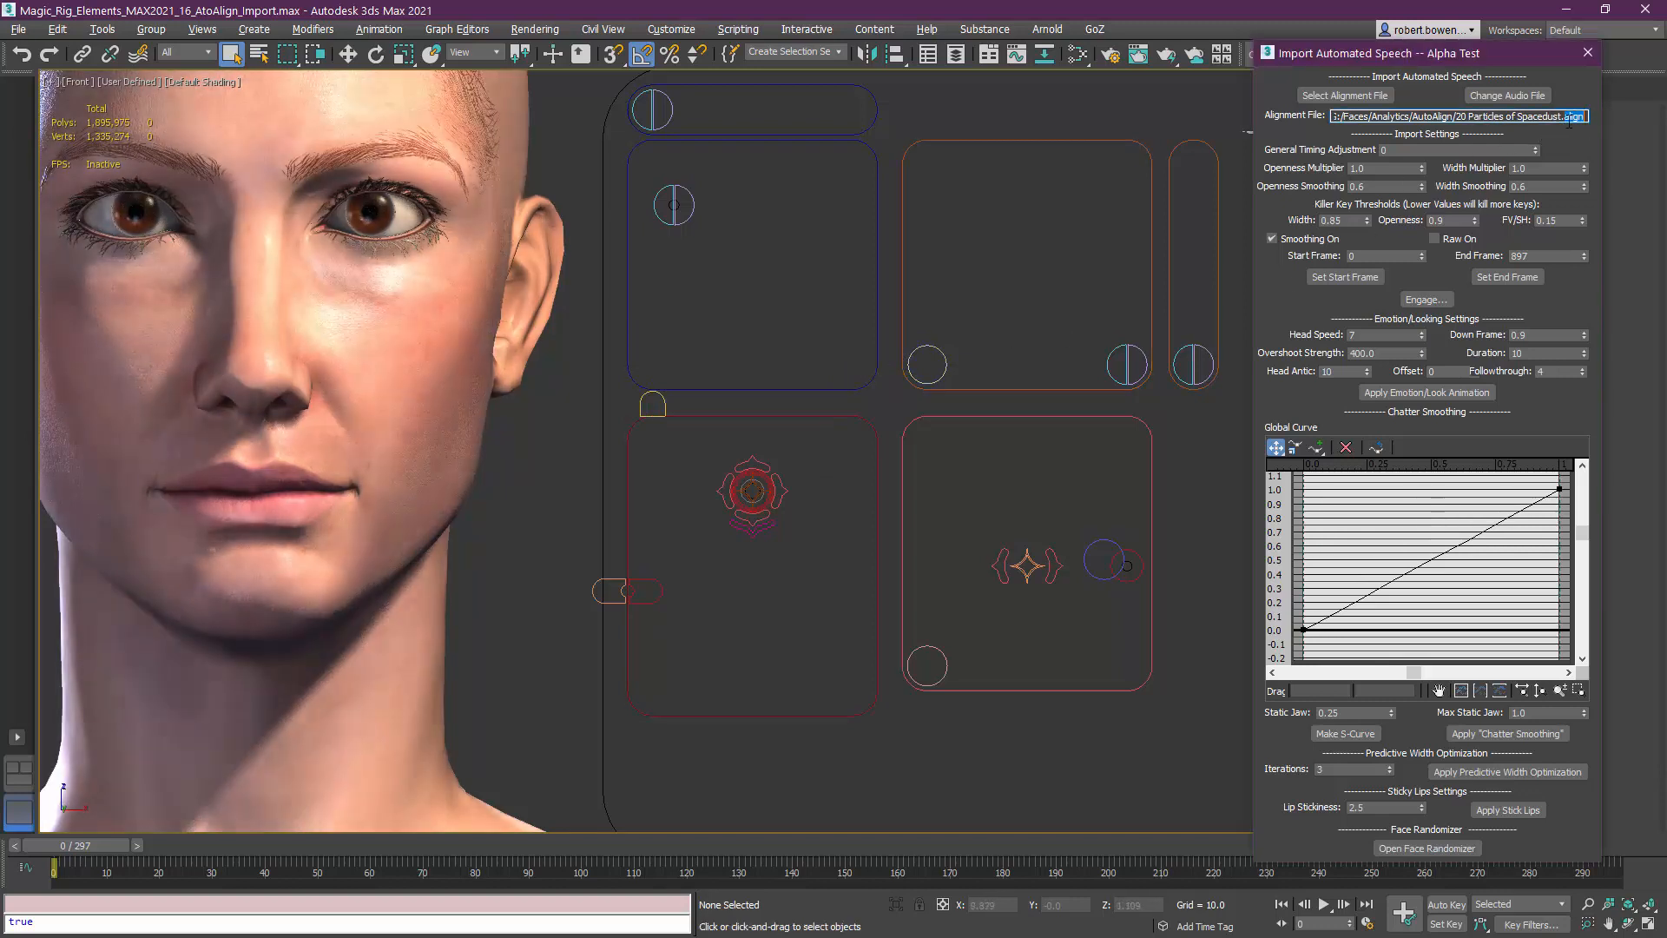
pyautogui.click(1337, 98)
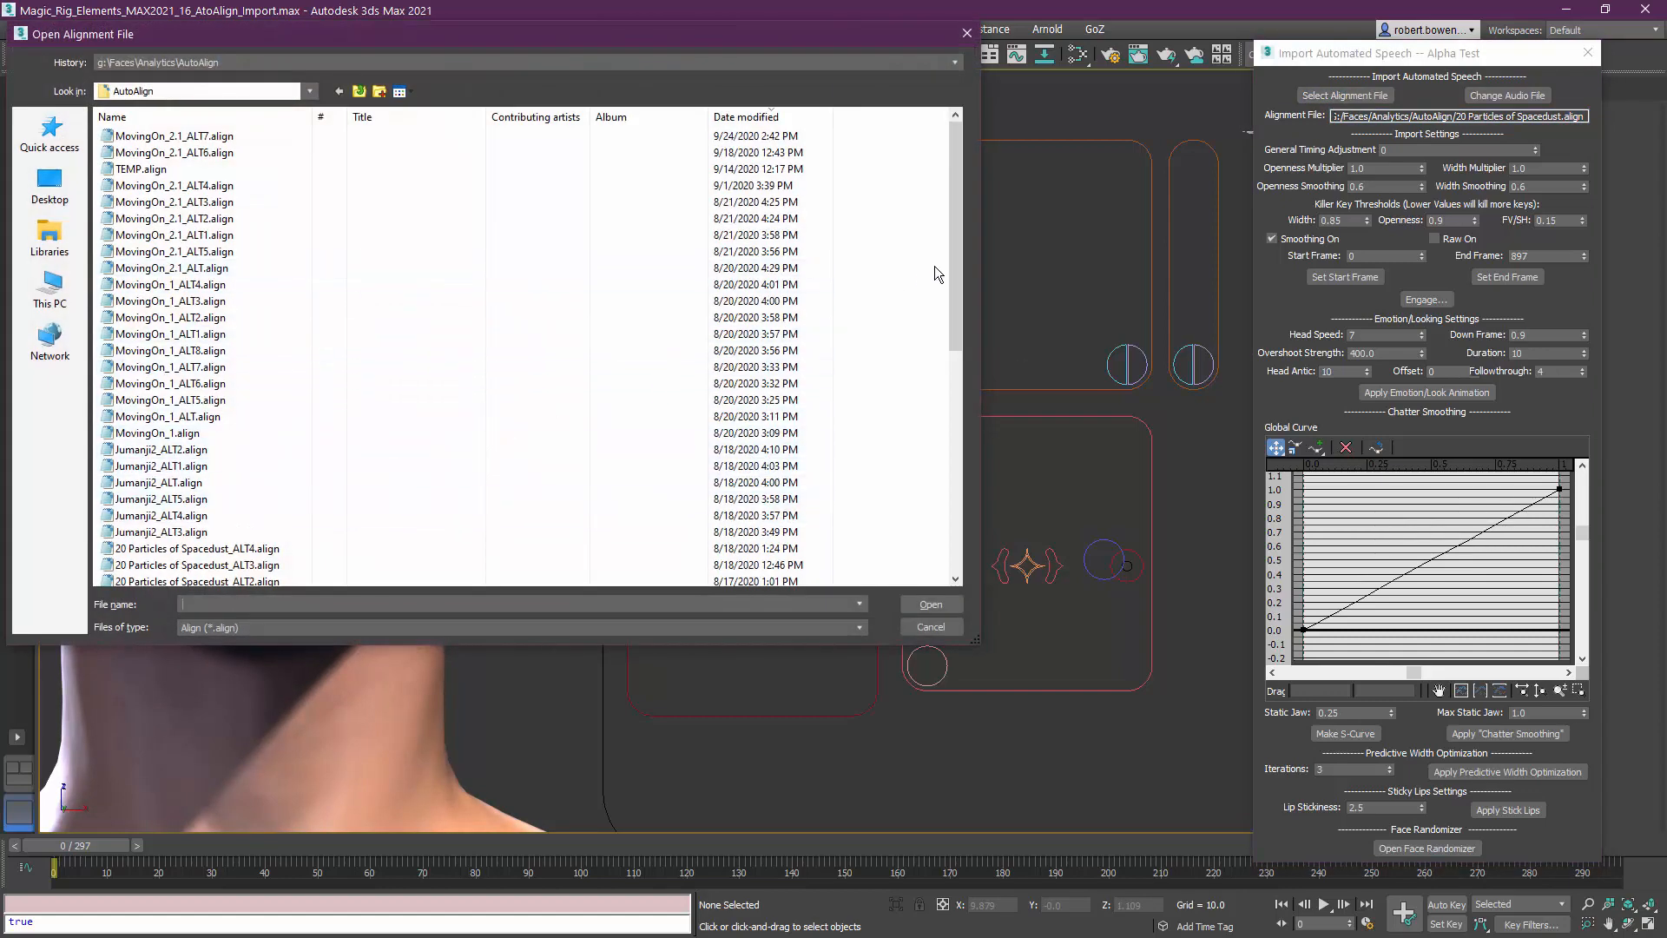
pyautogui.moveTo(955, 237); pyautogui.dragTo(887, 523)
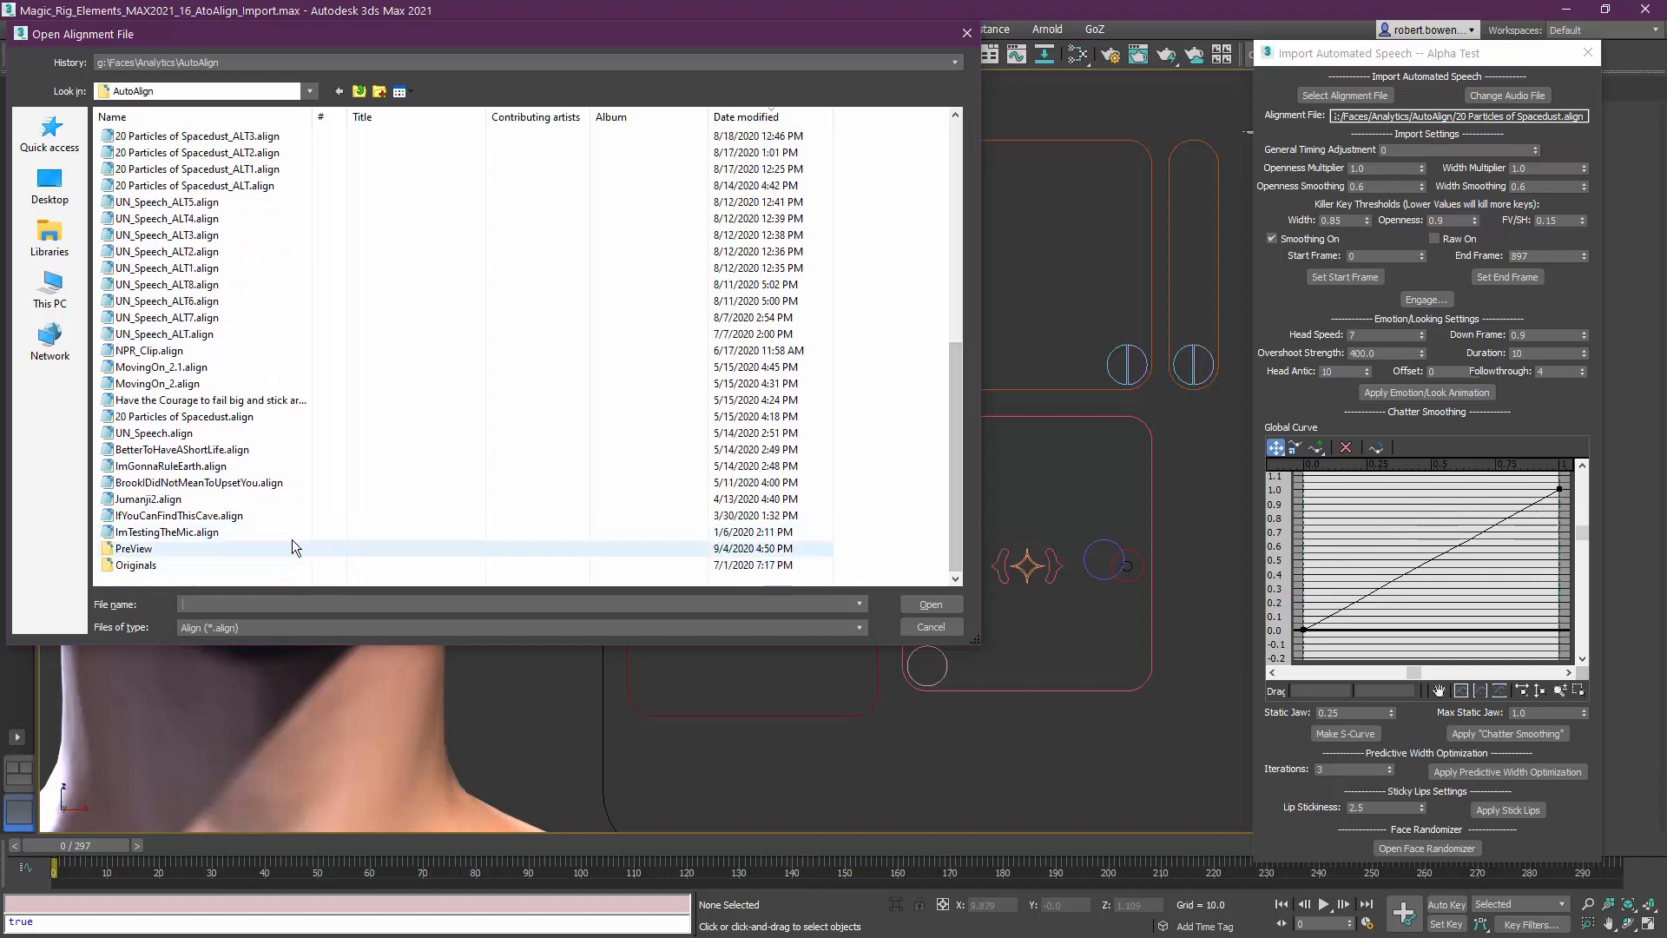
pyautogui.click(213, 335)
pyautogui.click(209, 352)
pyautogui.click(206, 336)
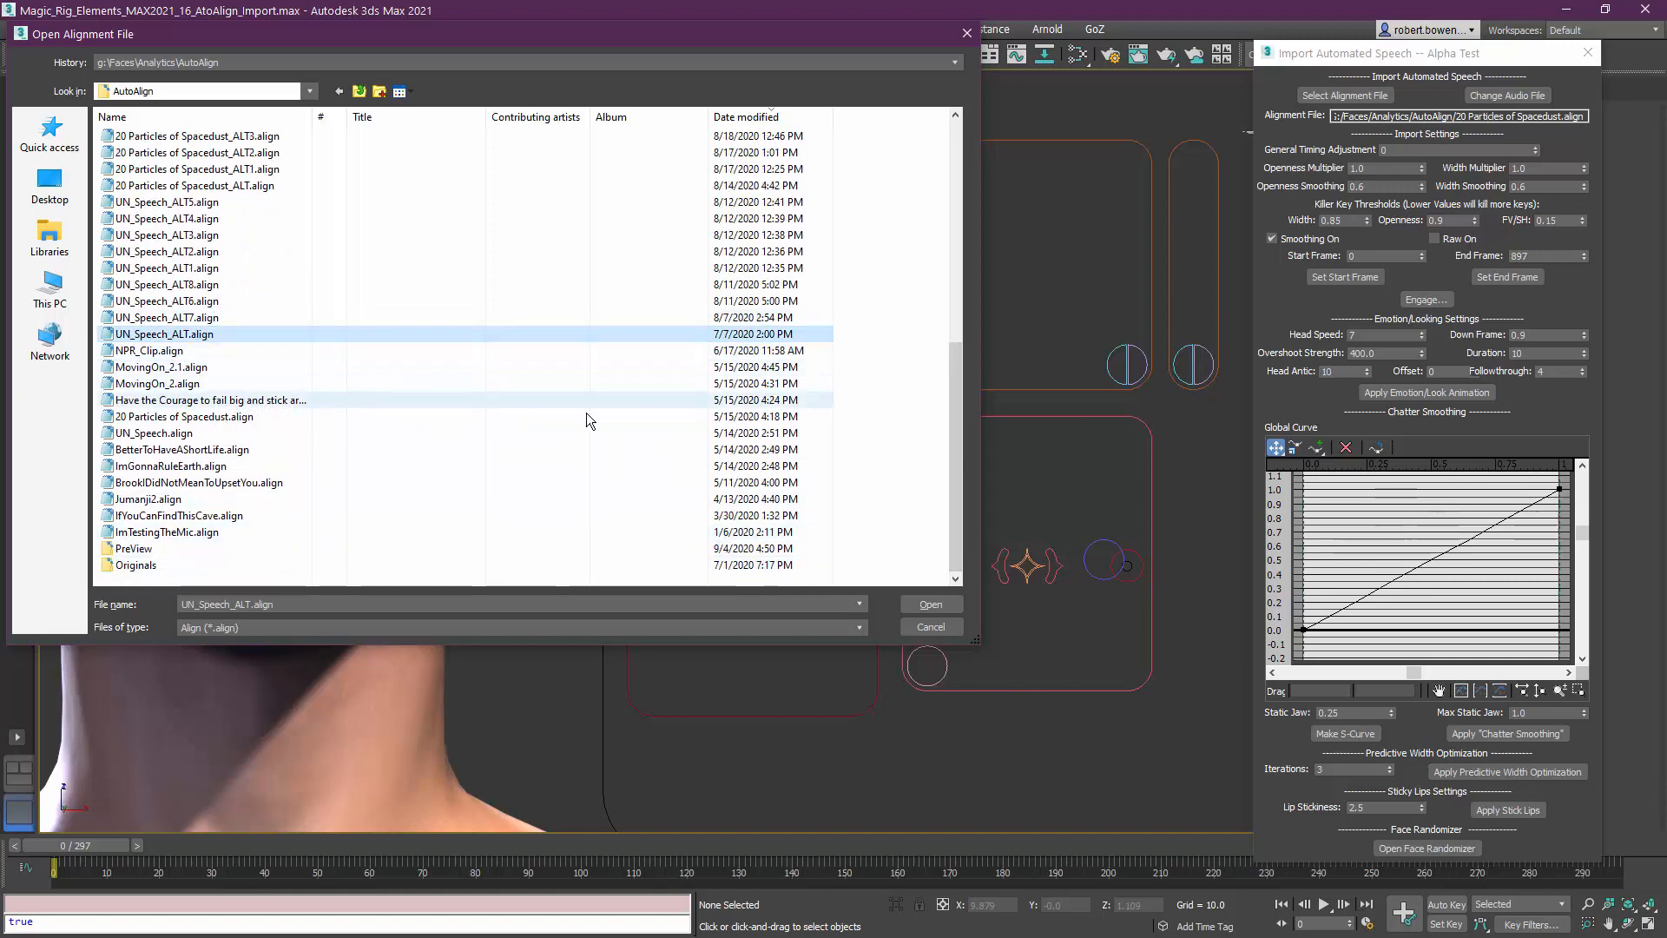
pyautogui.click(941, 610)
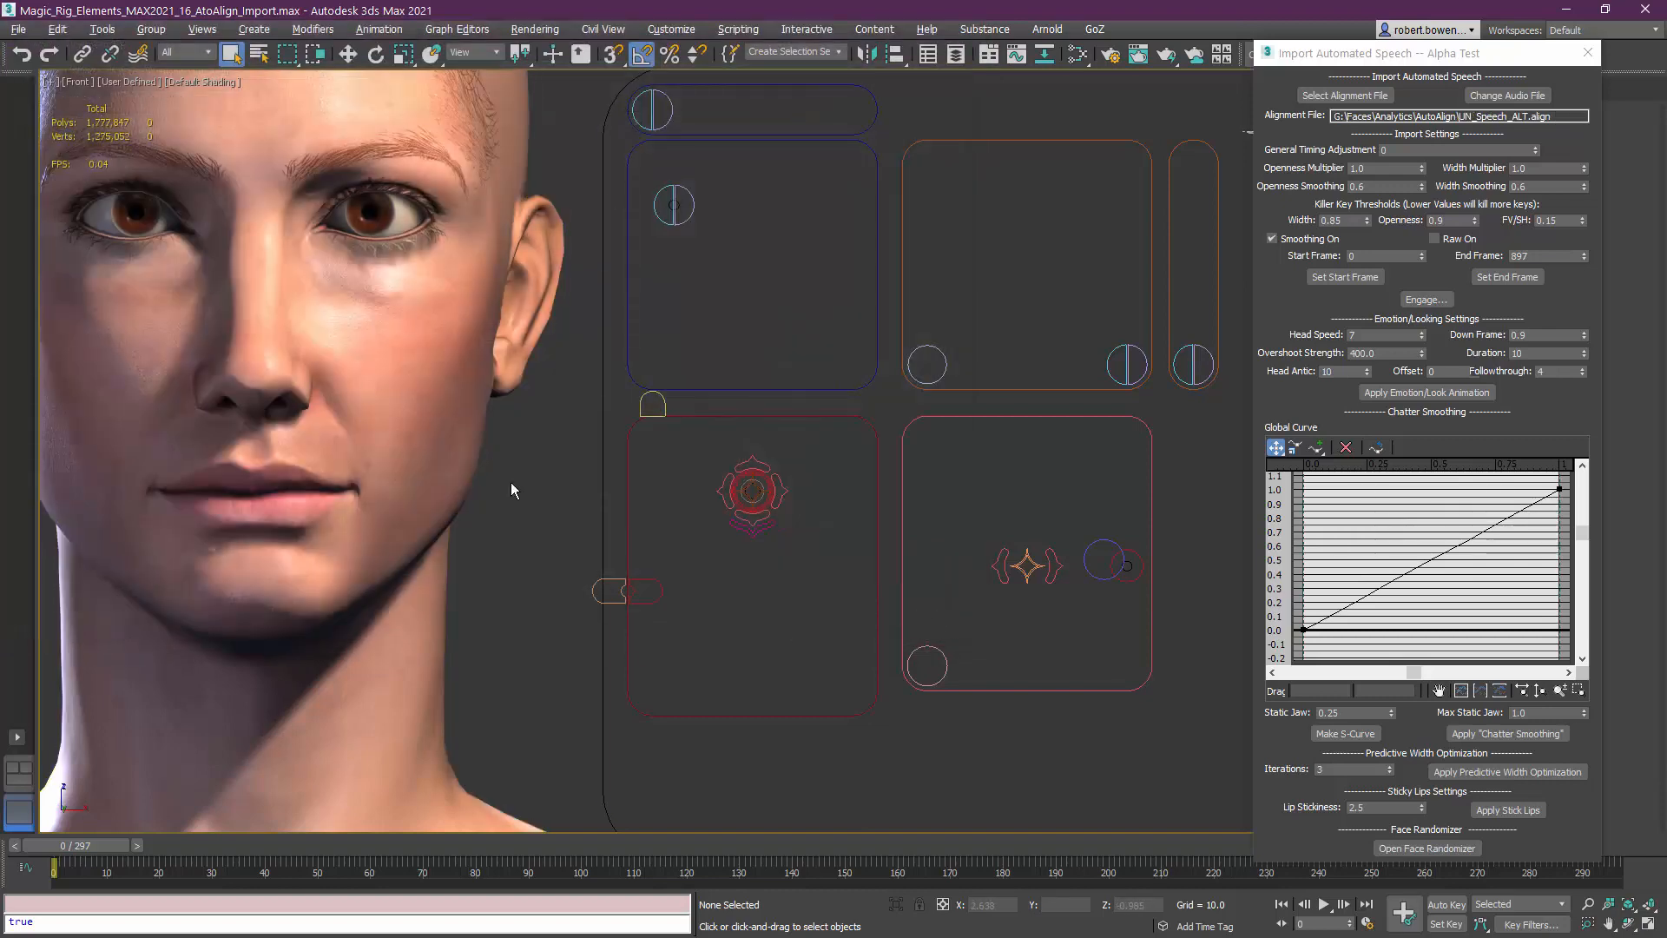
# Change the audio file to UN_Speech.wav from the AutoAlign folder
pyautogui.moveTo(511, 490); pyautogui.dragTo(685, 584, button='middle')
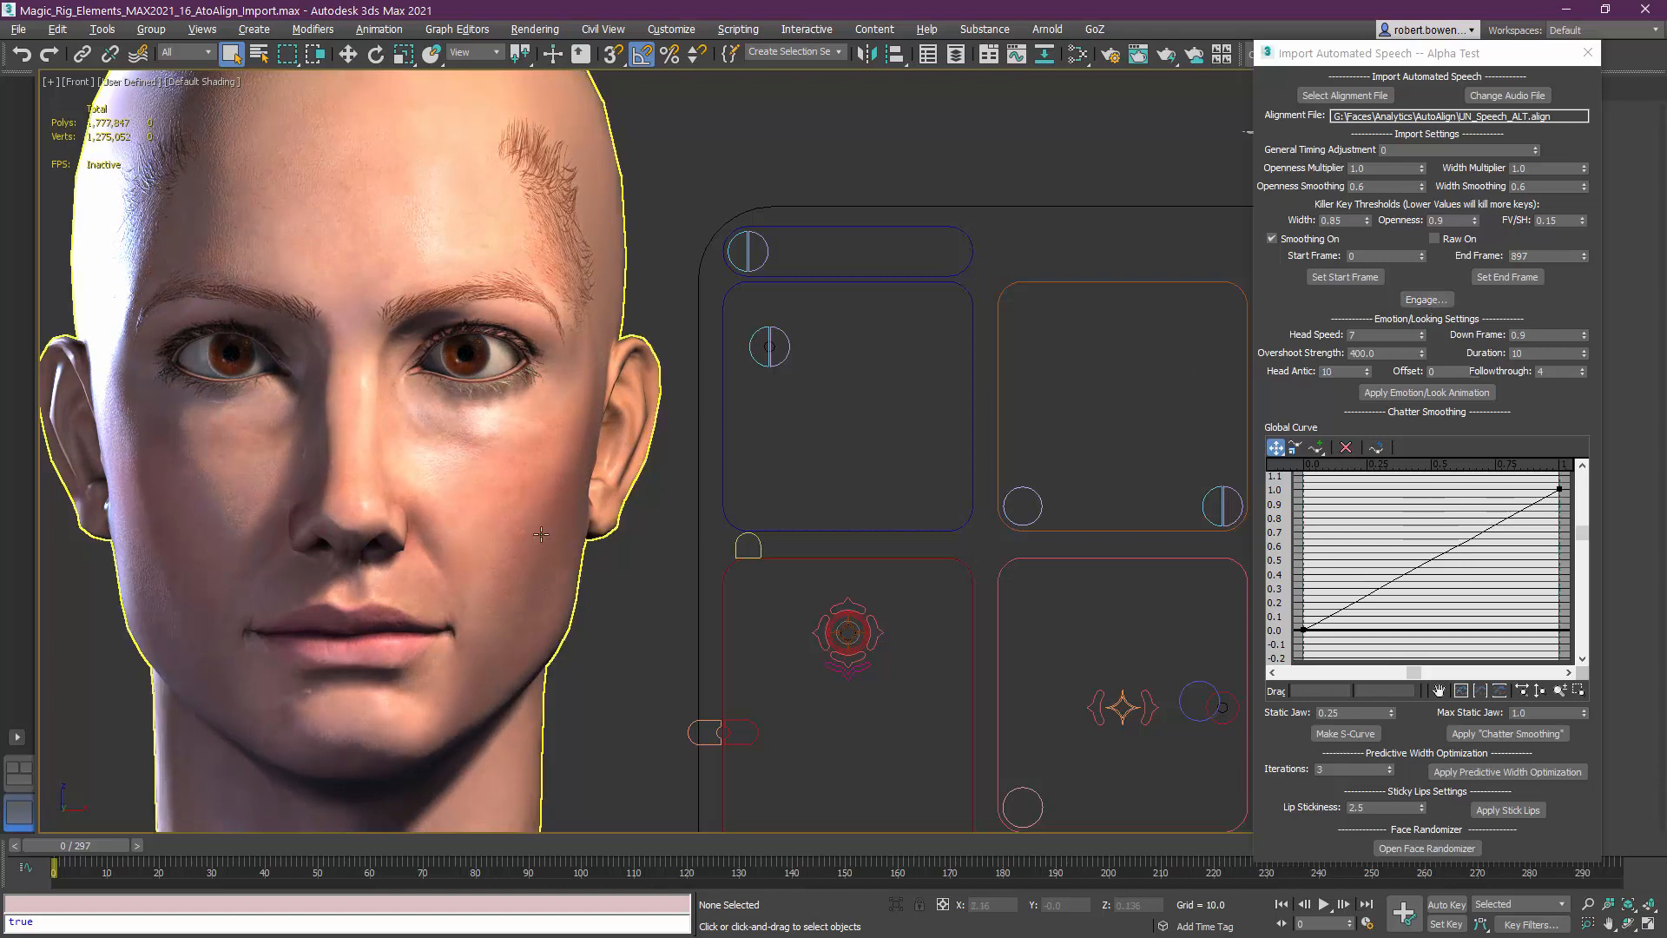
pyautogui.click(1522, 96)
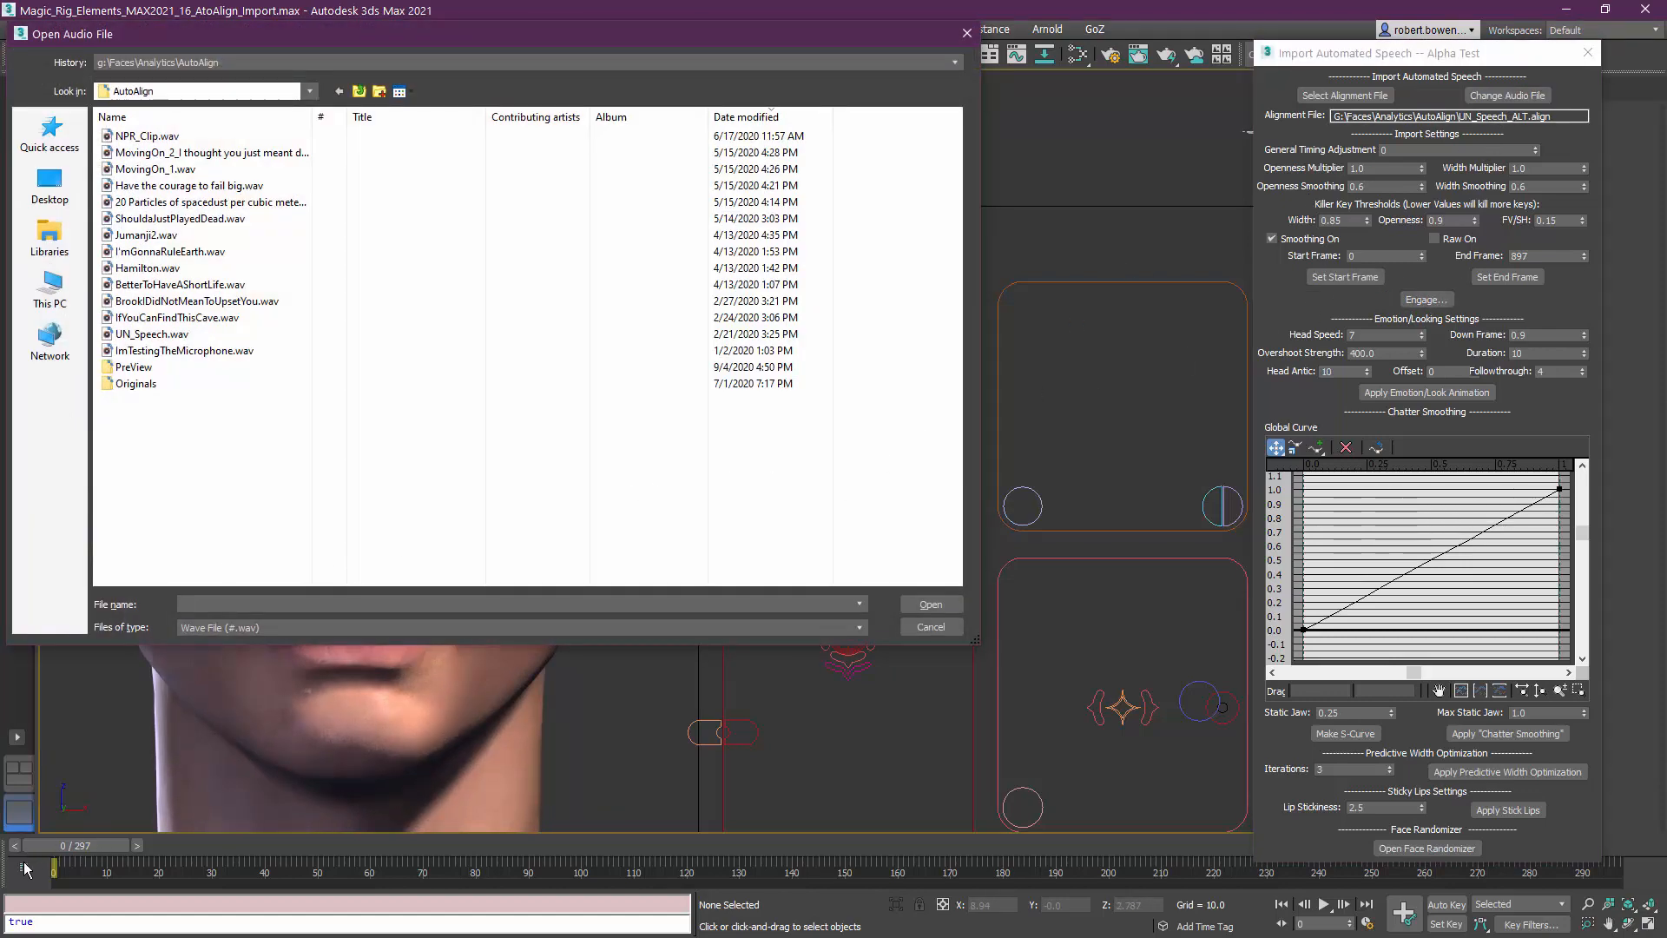
pyautogui.click(176, 336)
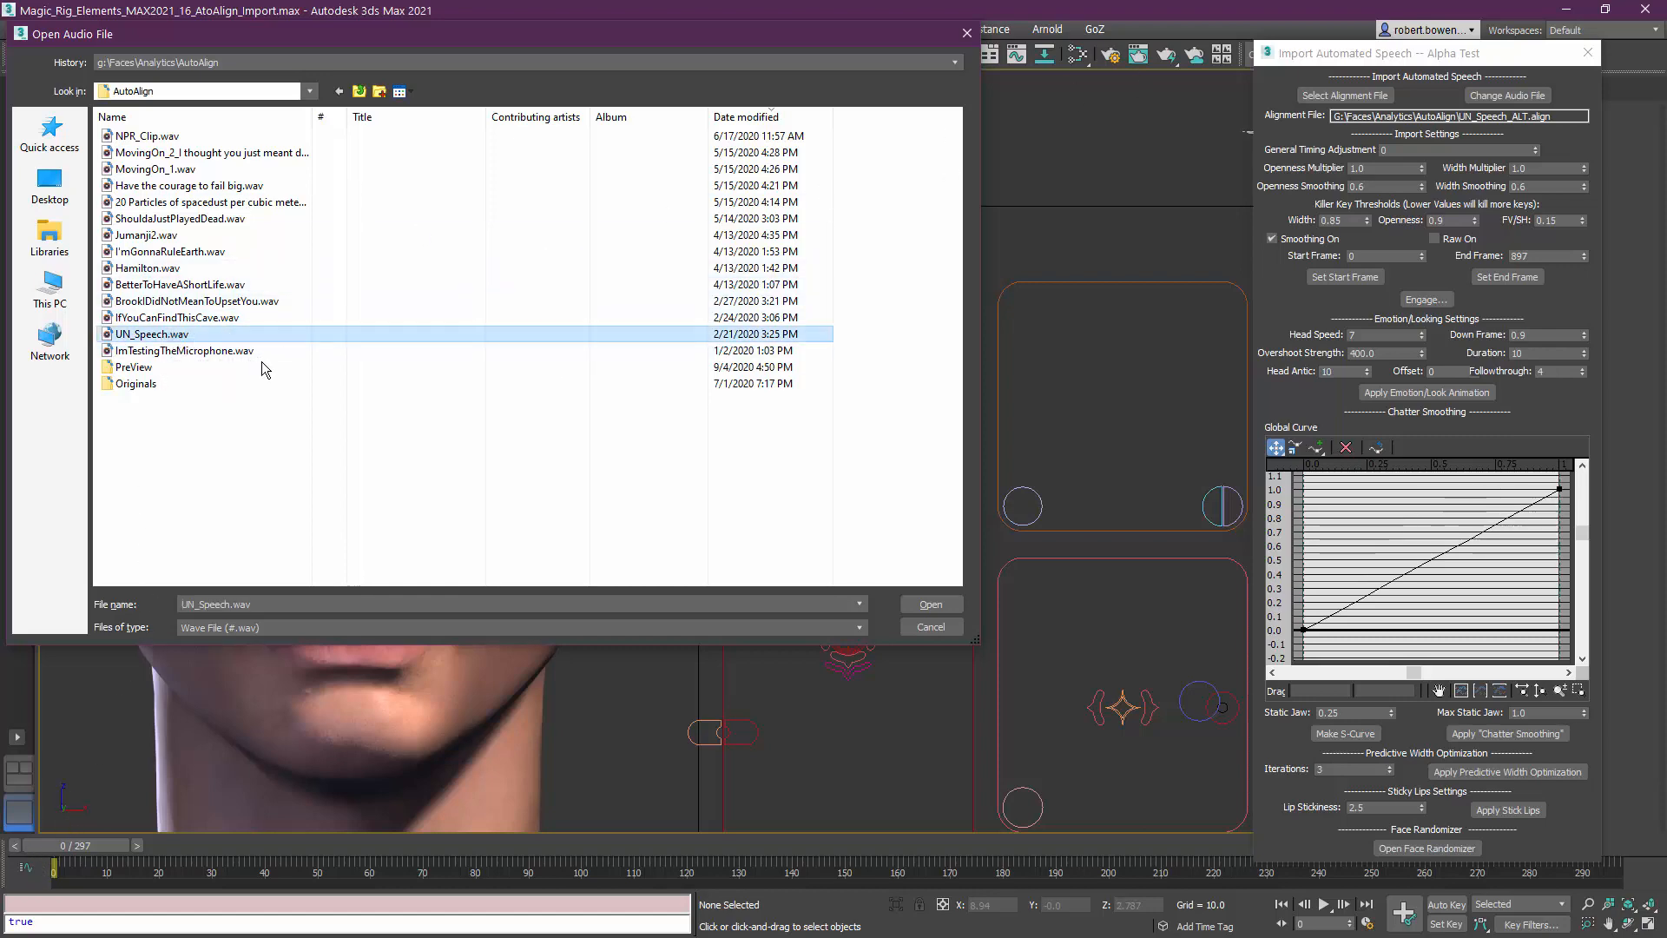
pyautogui.click(929, 606)
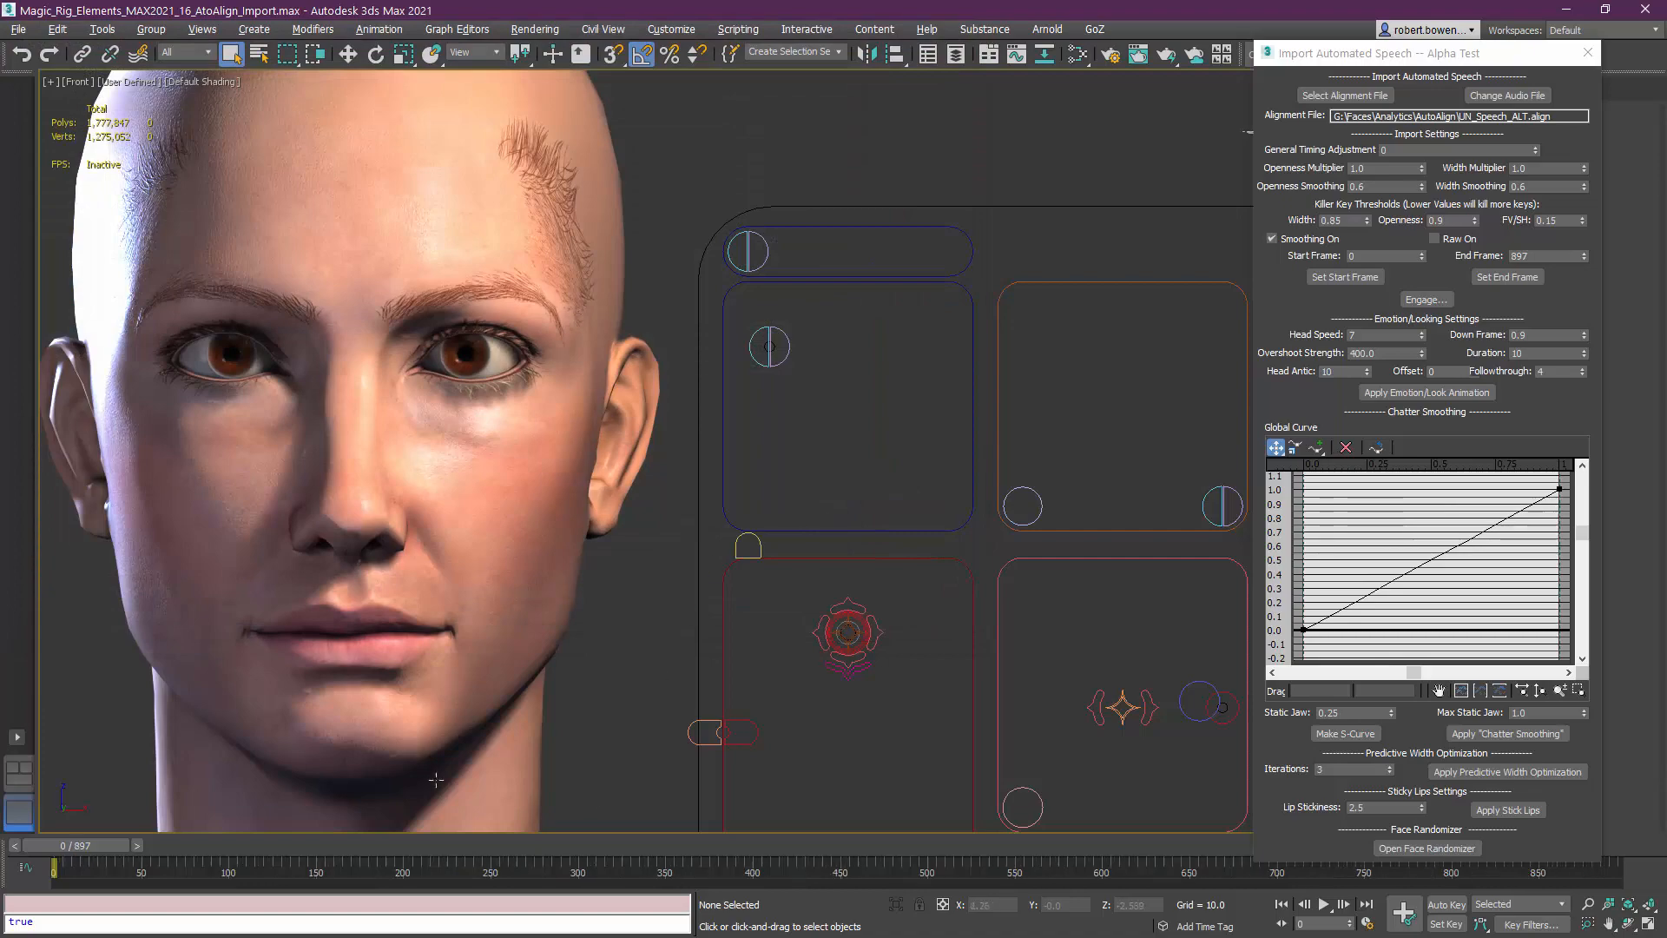
# Check the timeline and the control frames' keys, clear the selection, and engage the automated speech import
pyautogui.moveTo(84, 850); pyautogui.dragTo(55, 792)
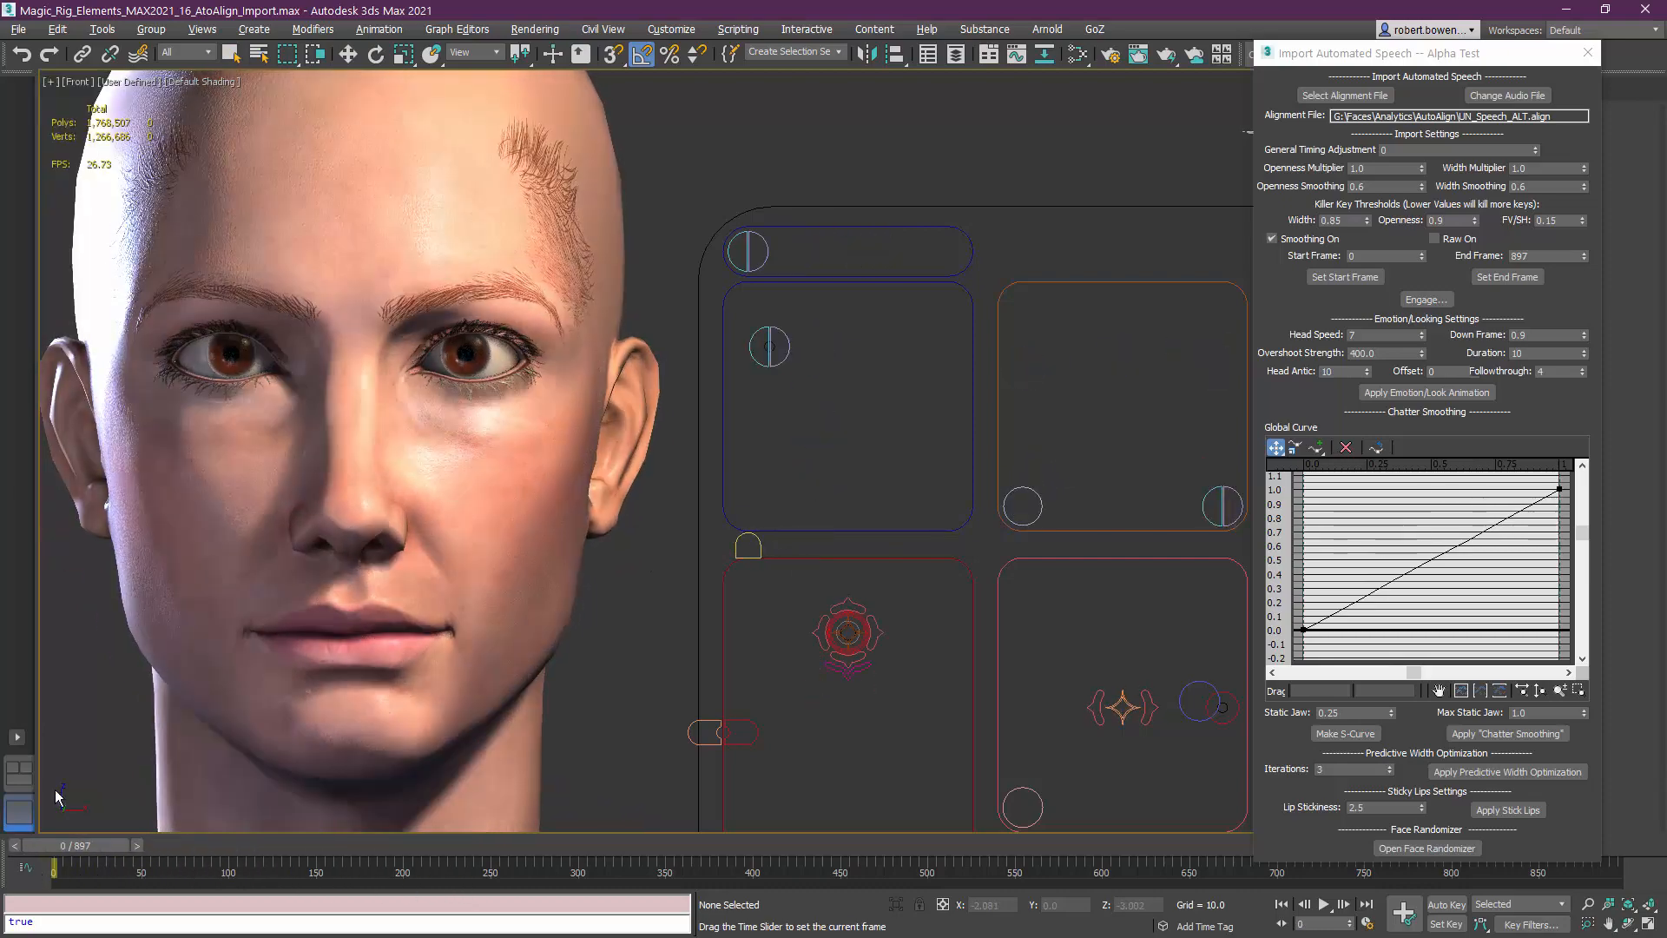
pyautogui.moveTo(878, 596); pyautogui.dragTo(778, 564, button='middle')
pyautogui.scroll(-3, 768, 566)
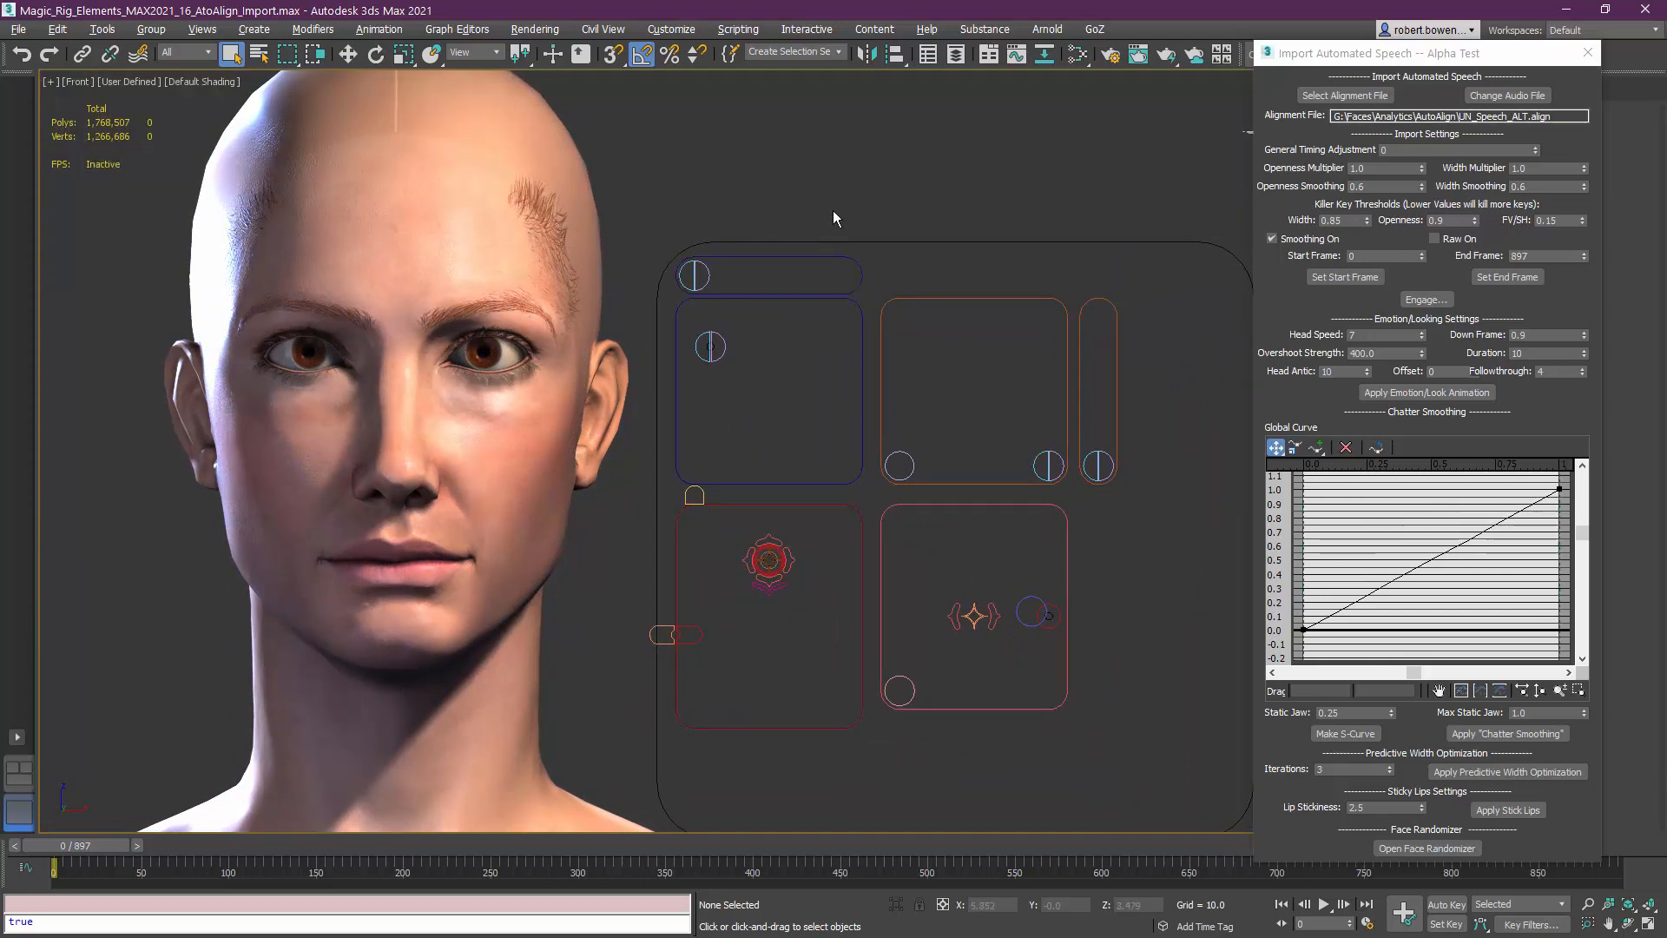
pyautogui.moveTo(862, 294); pyautogui.dragTo(945, 564)
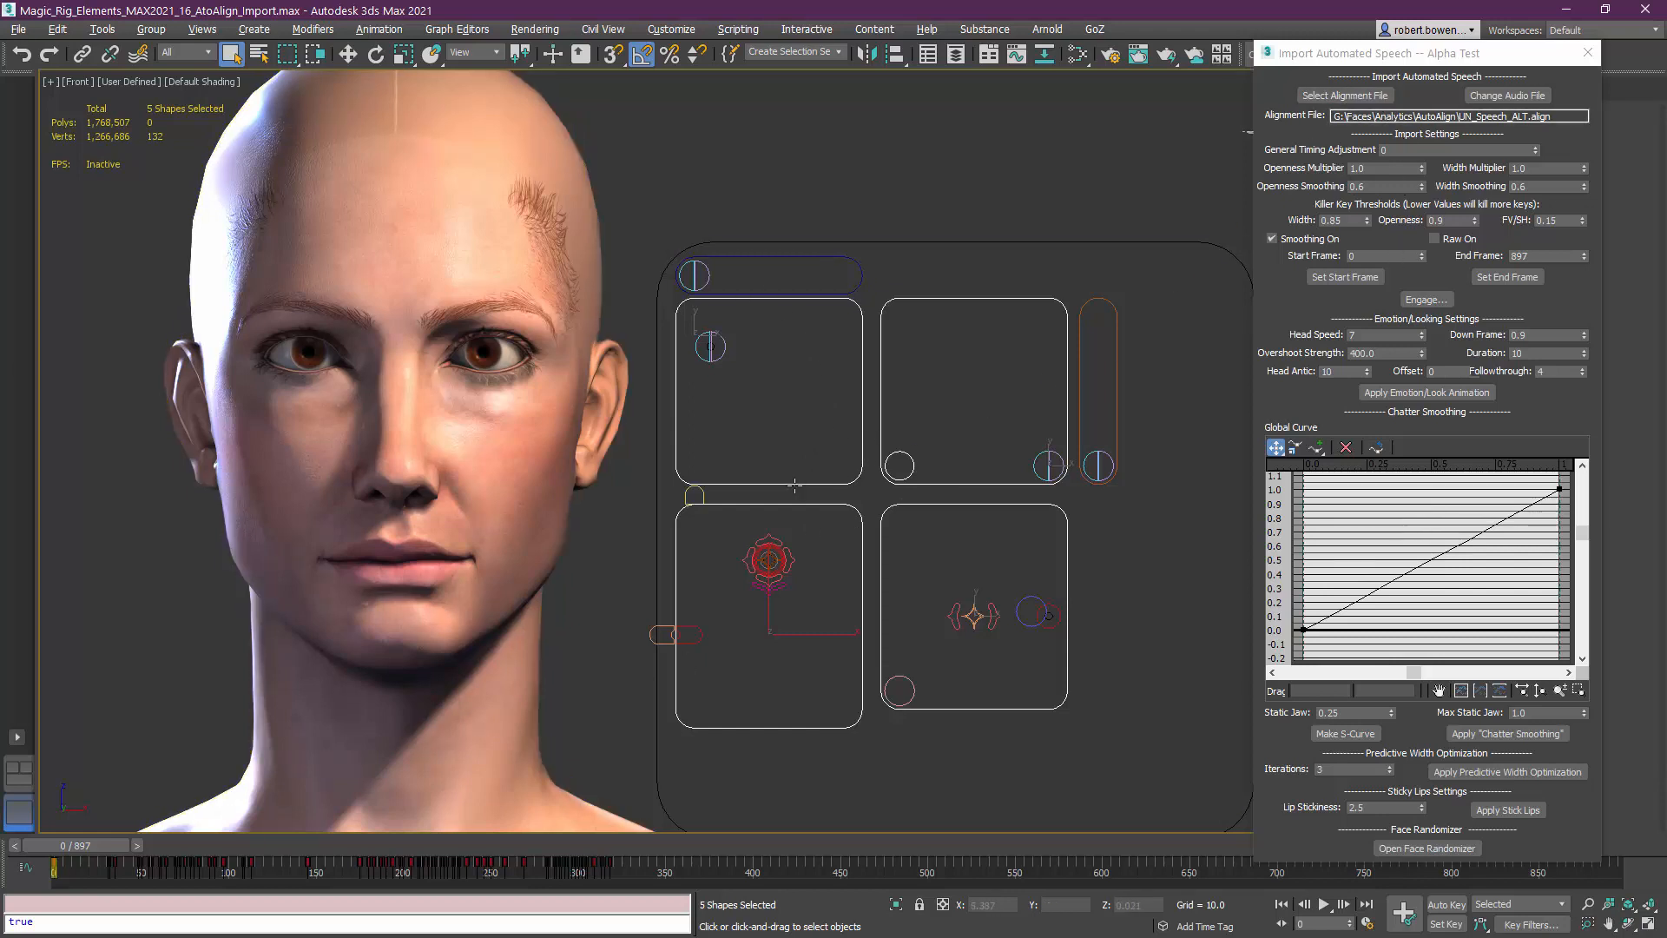
pyautogui.click(820, 446)
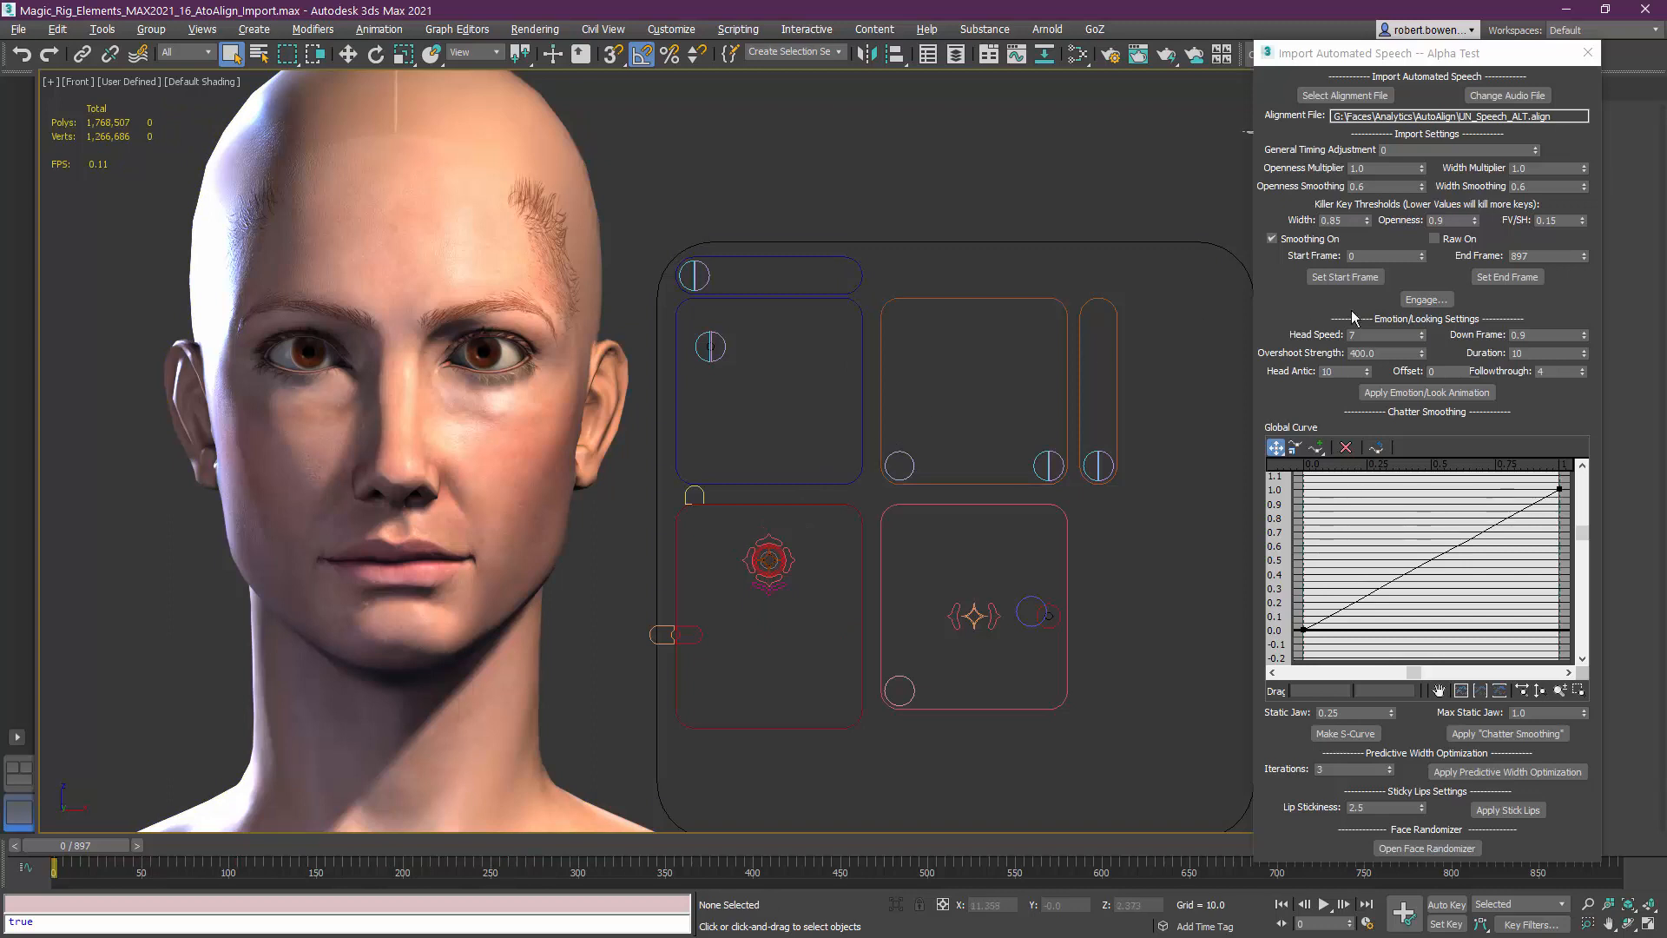
pyautogui.click(1424, 300)
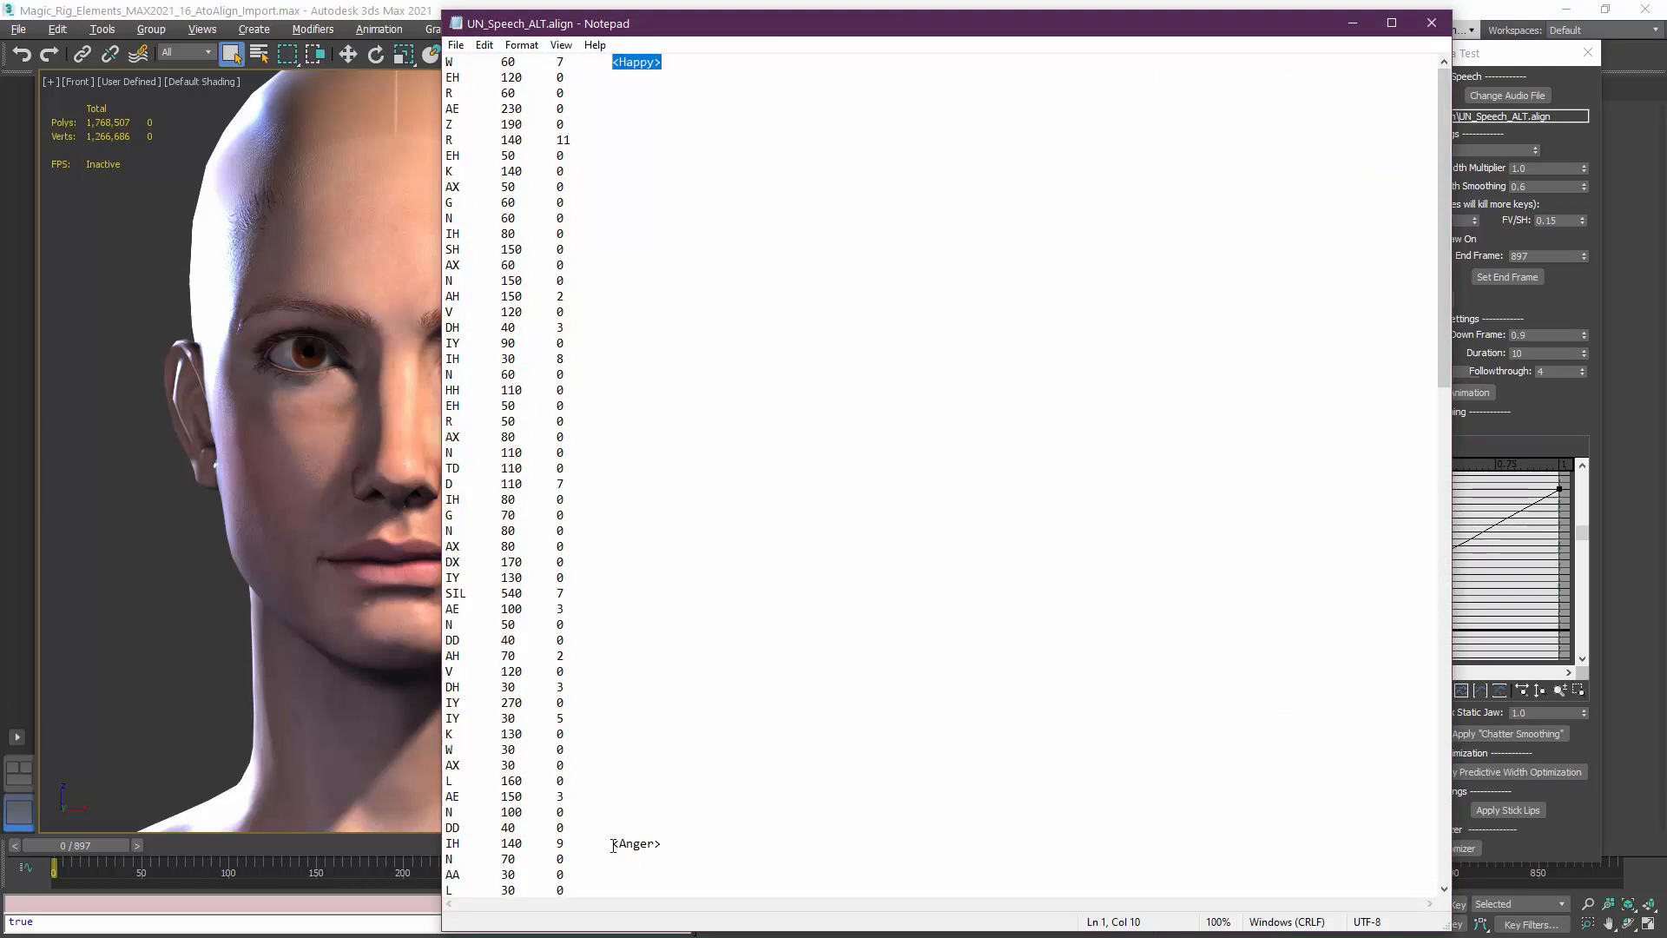
# Examine the Anger and Surprised emotion tags in UN_Speech_ALT.align in Notepad, and close the file
pyautogui.moveTo(613, 843); pyautogui.dragTo(665, 843)
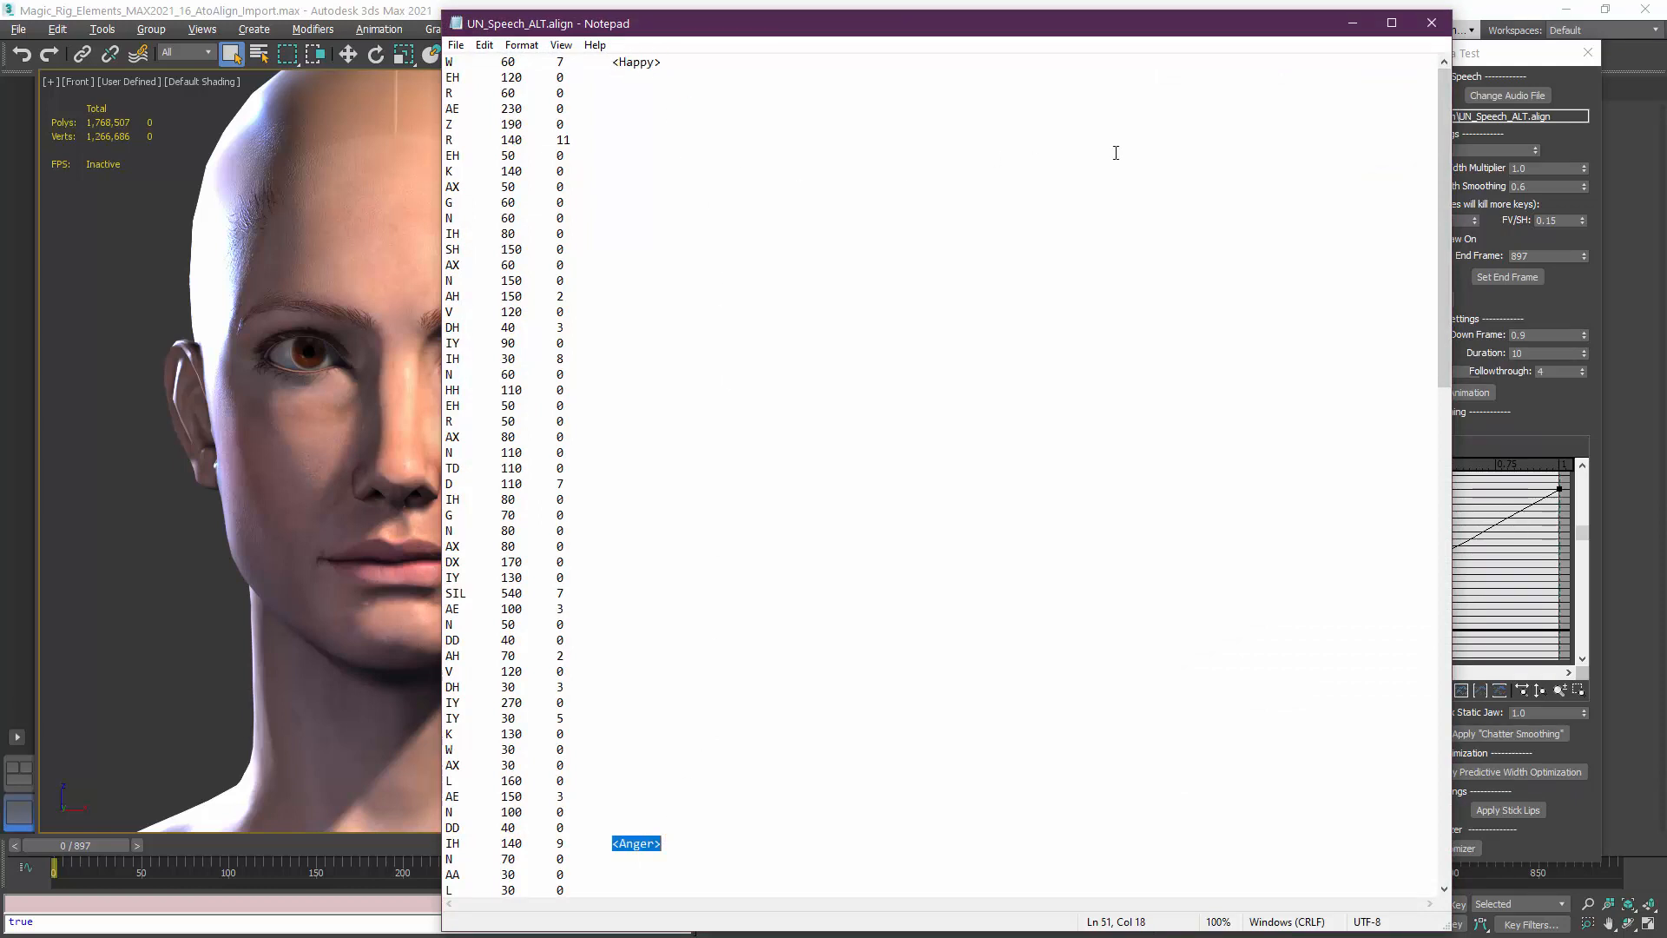
pyautogui.scroll(-6, 1262, 410)
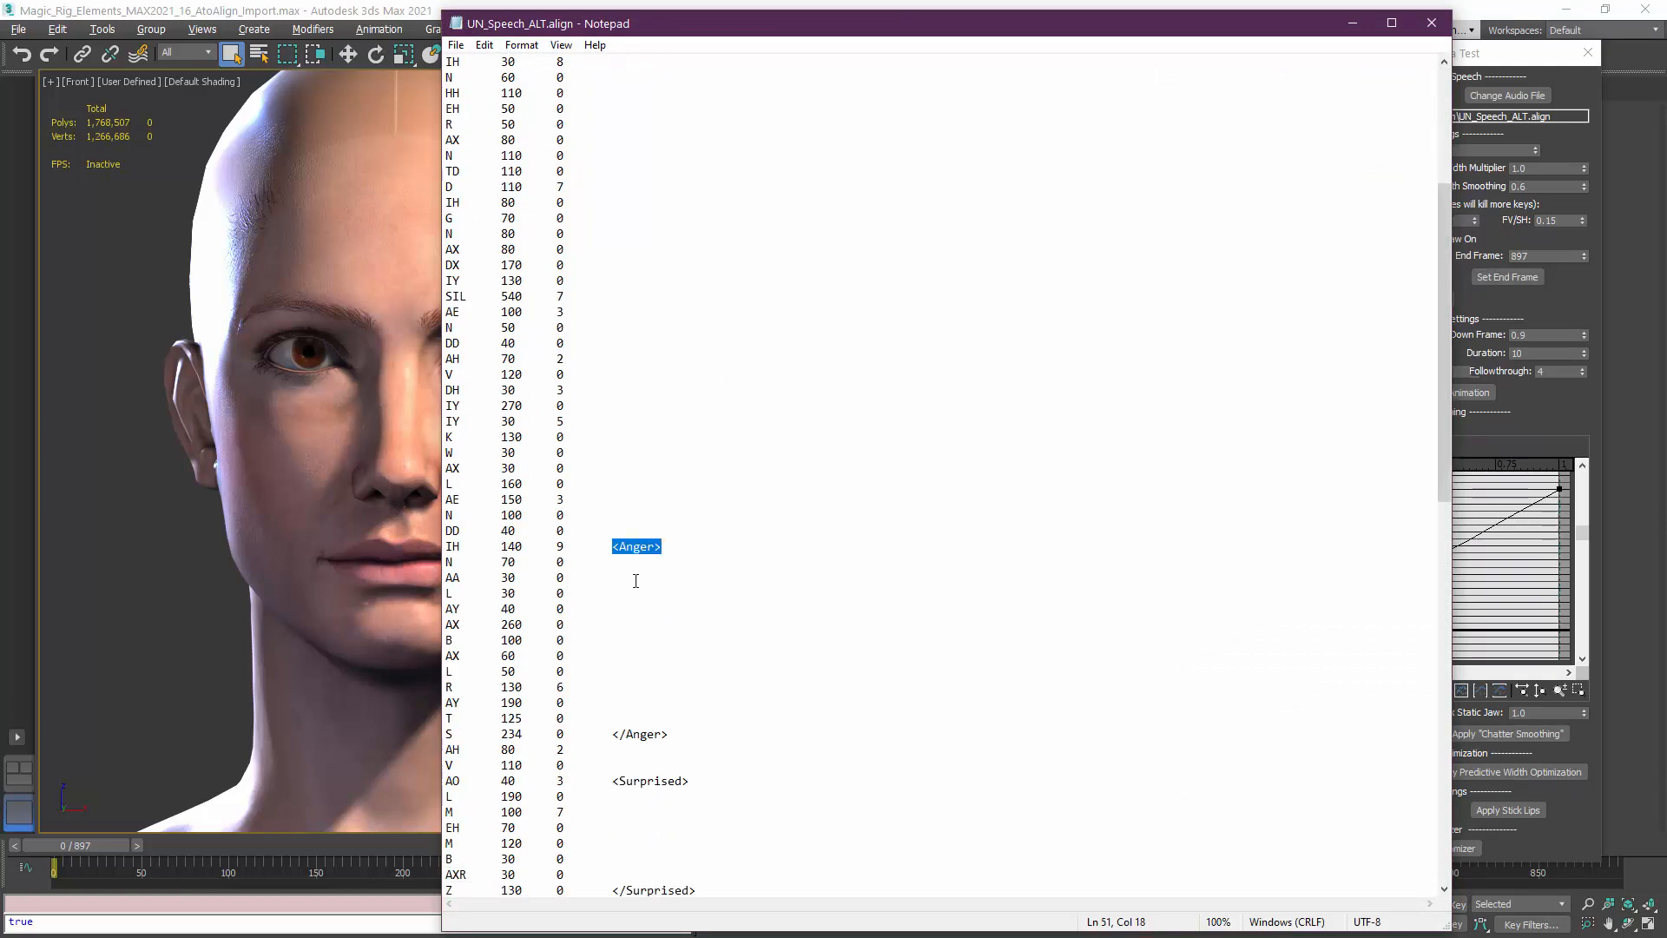
pyautogui.moveTo(614, 734); pyautogui.dragTo(695, 797)
pyautogui.click(664, 783)
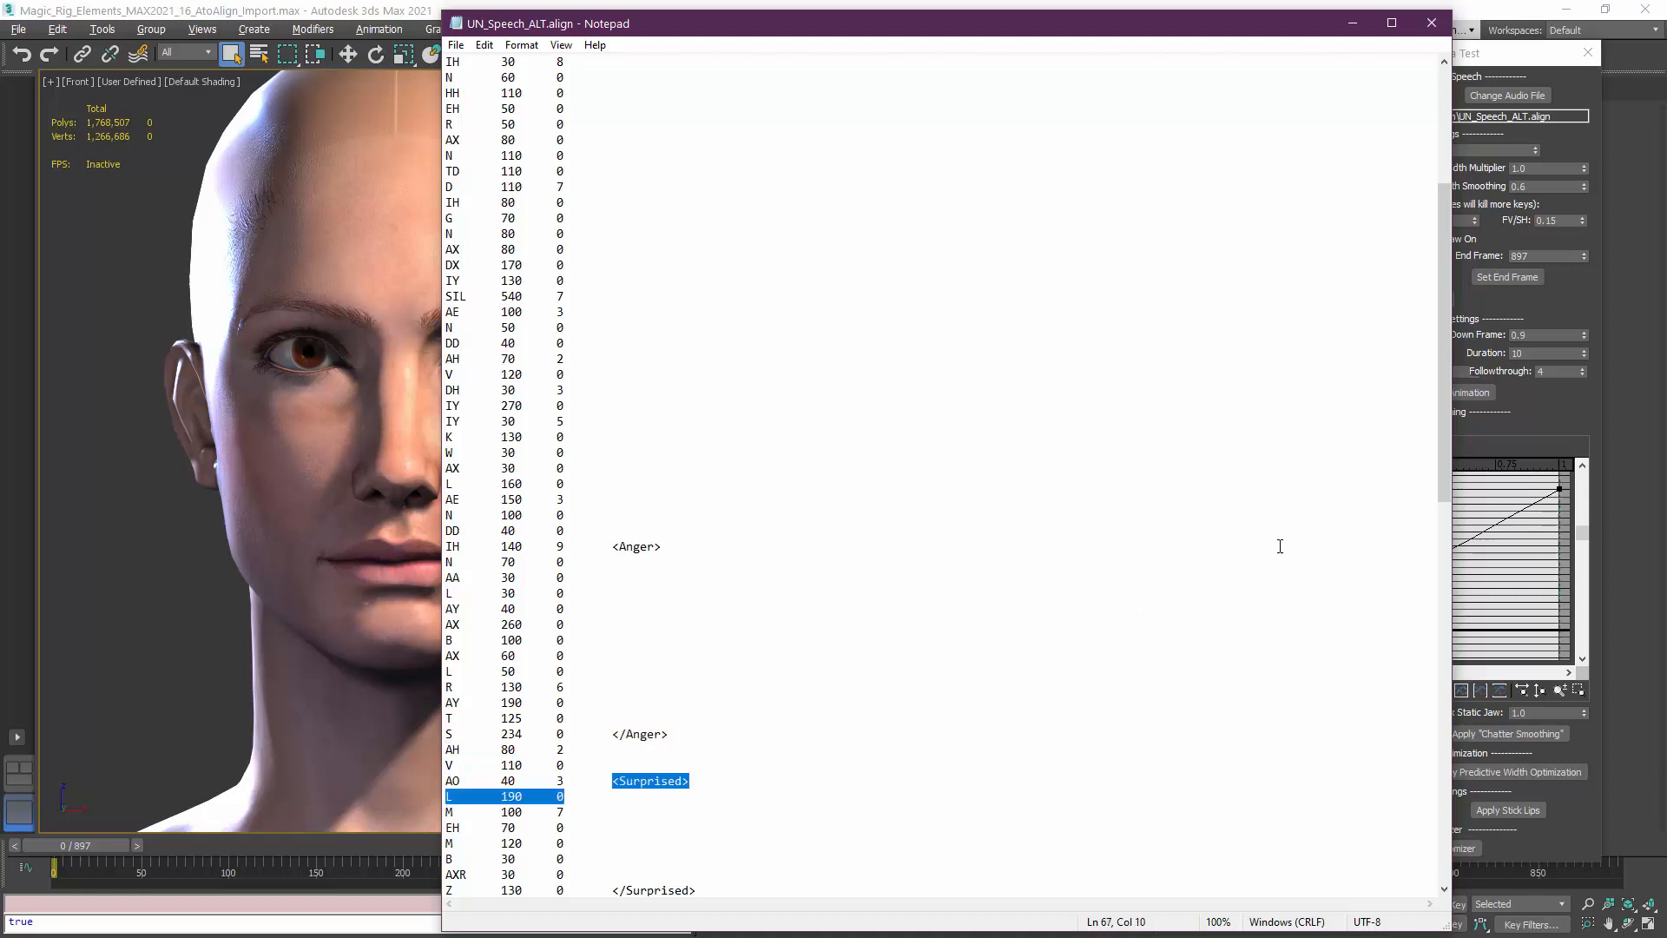
pyautogui.moveTo(1446, 480); pyautogui.dragTo(1426, 51)
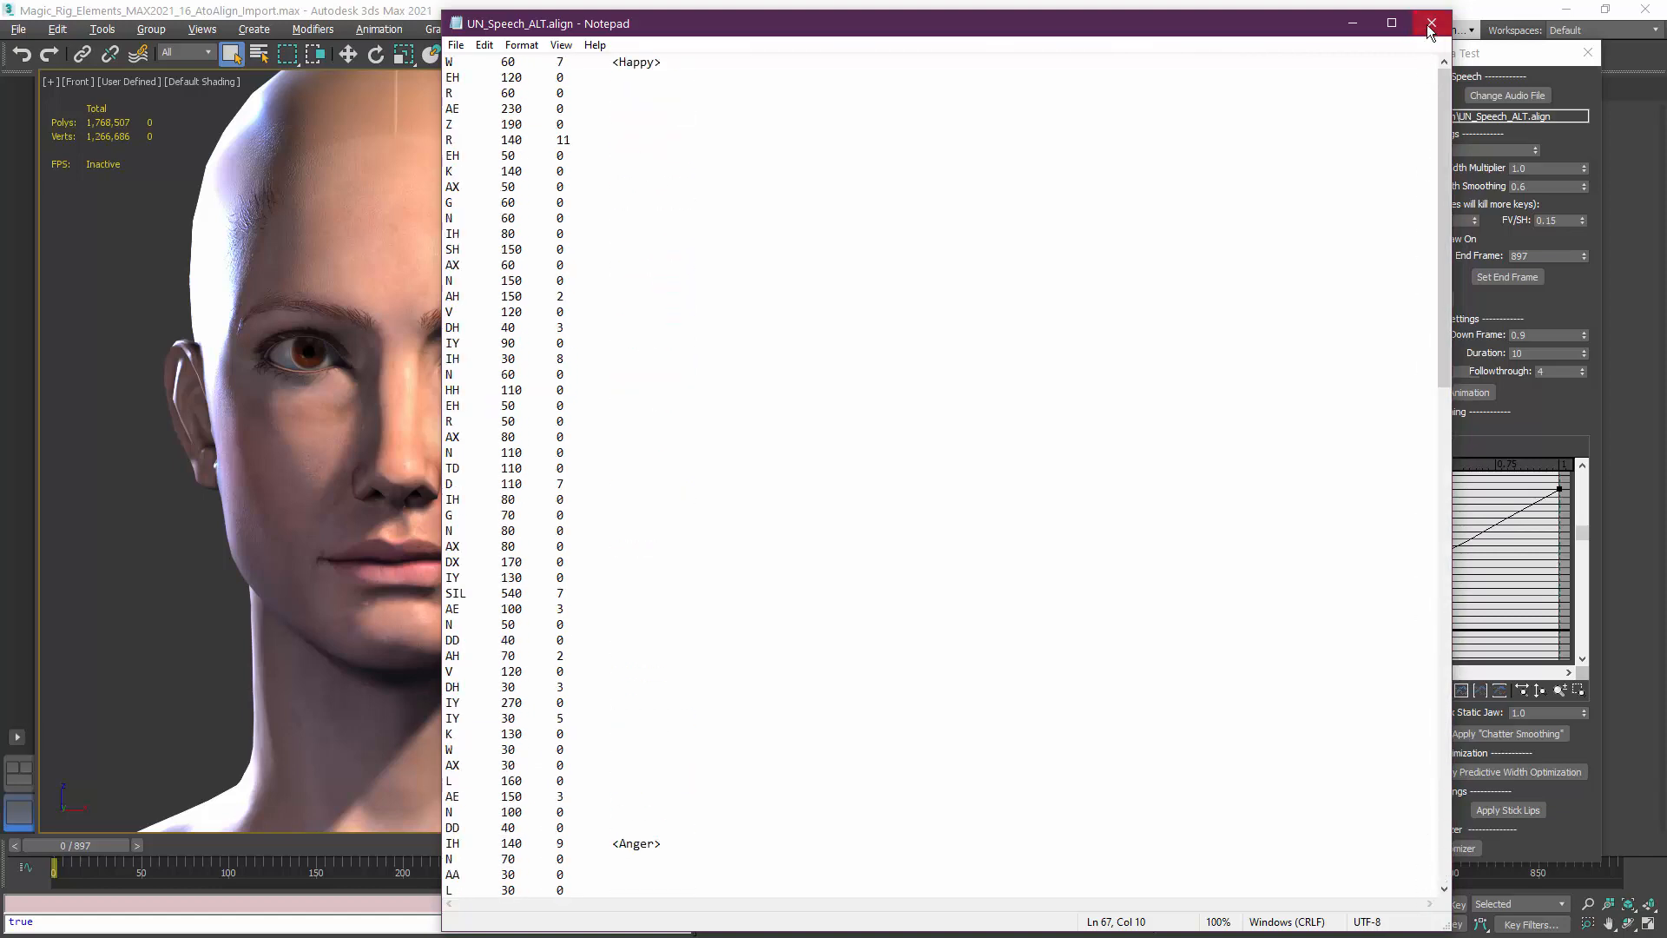
pyautogui.click(1431, 24)
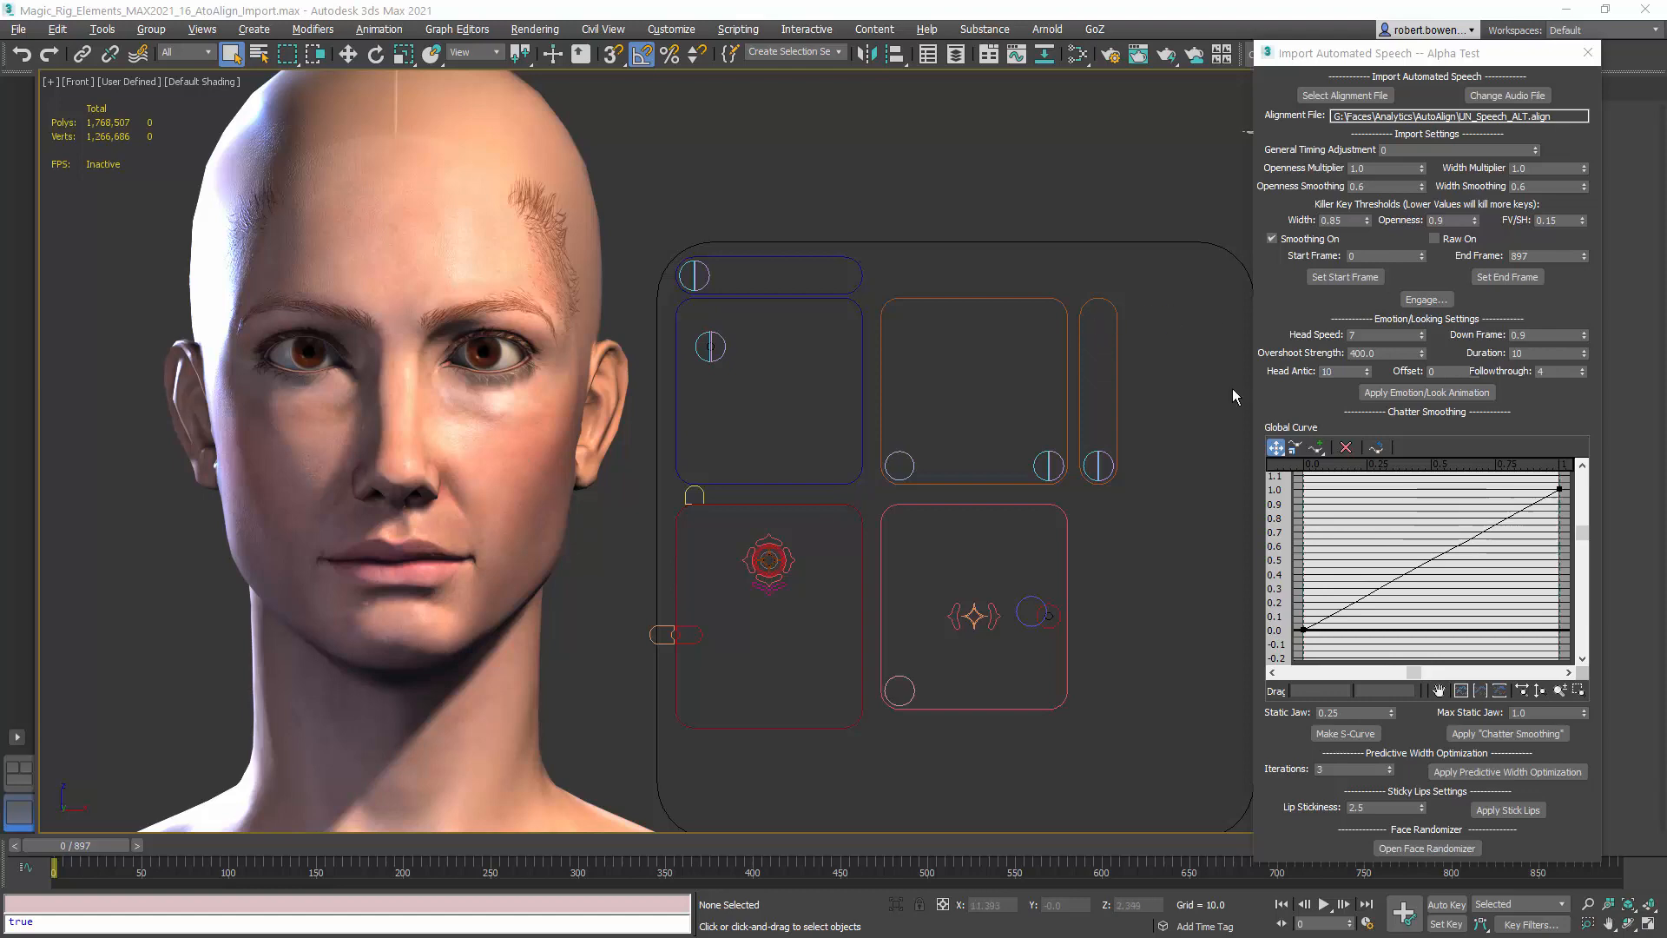
# Apply the emotion and look animation from the alignment file with the timeline at frame 0
pyautogui.moveTo(87, 846); pyautogui.dragTo(101, 738)
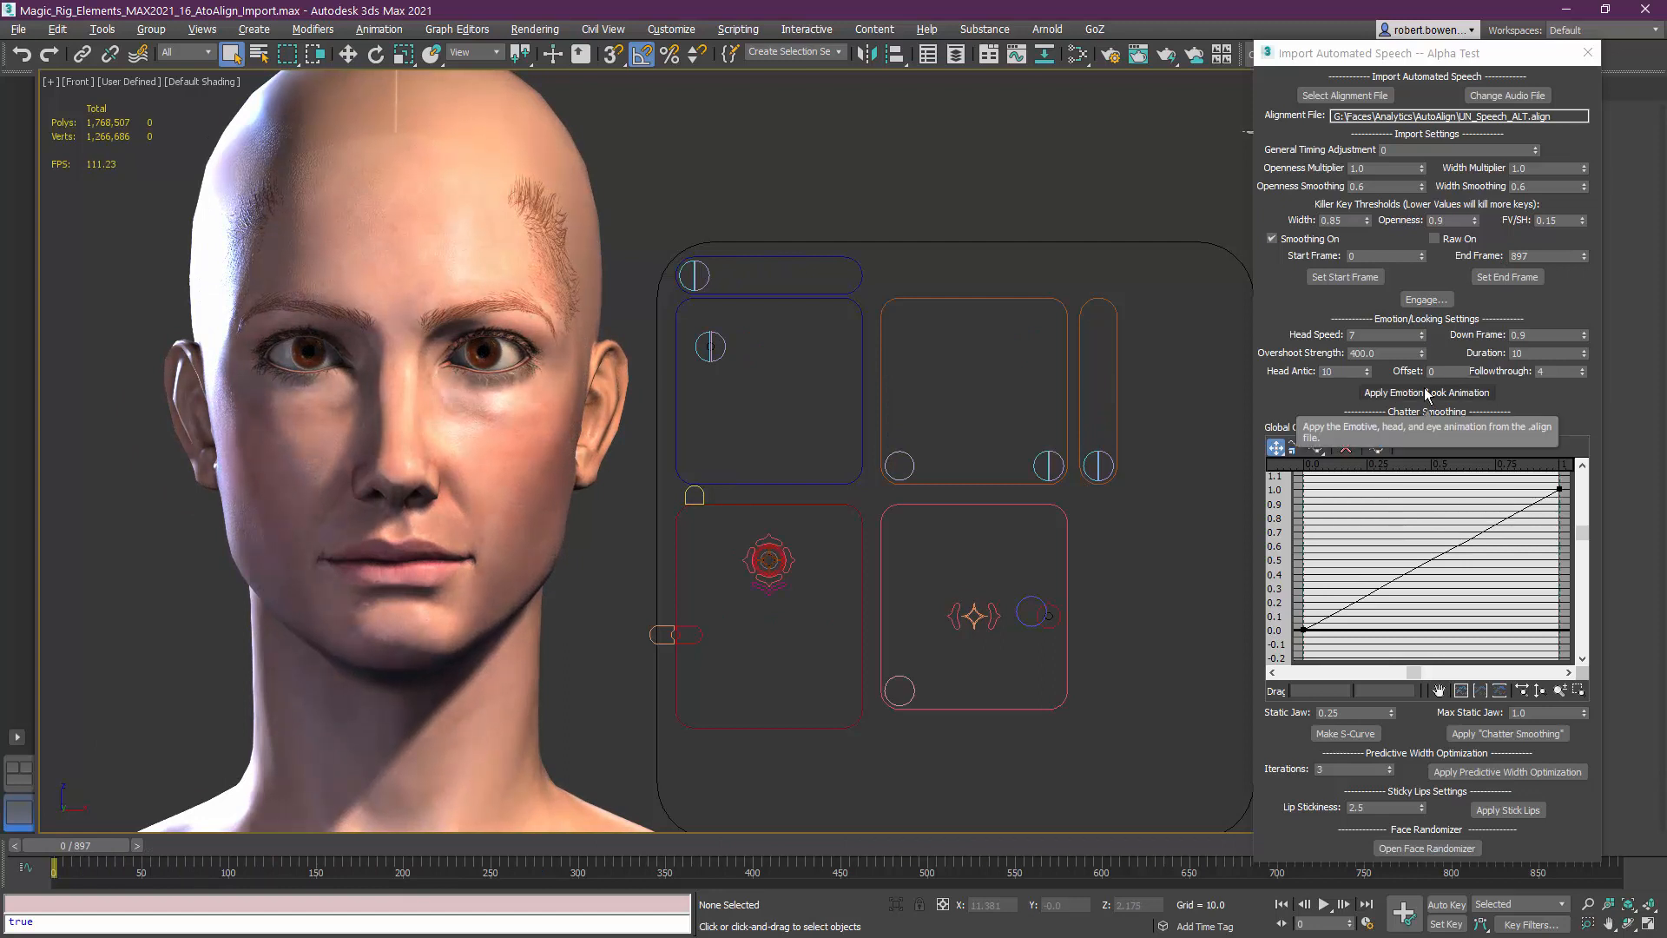
pyautogui.click(1417, 396)
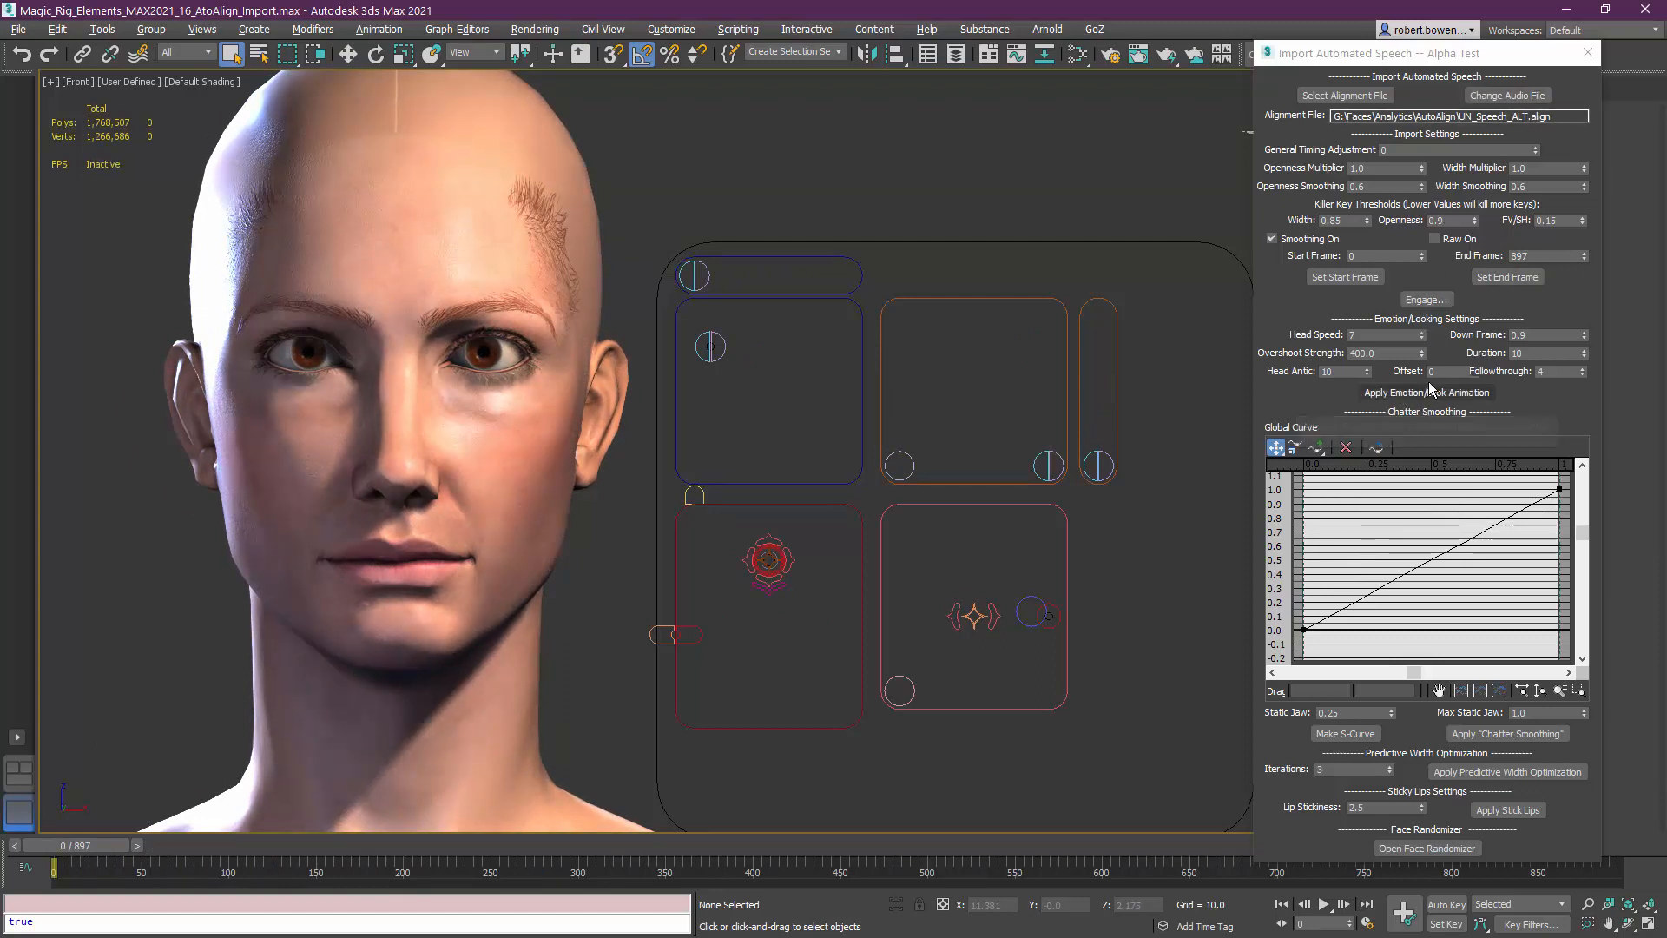
pyautogui.click(1398, 394)
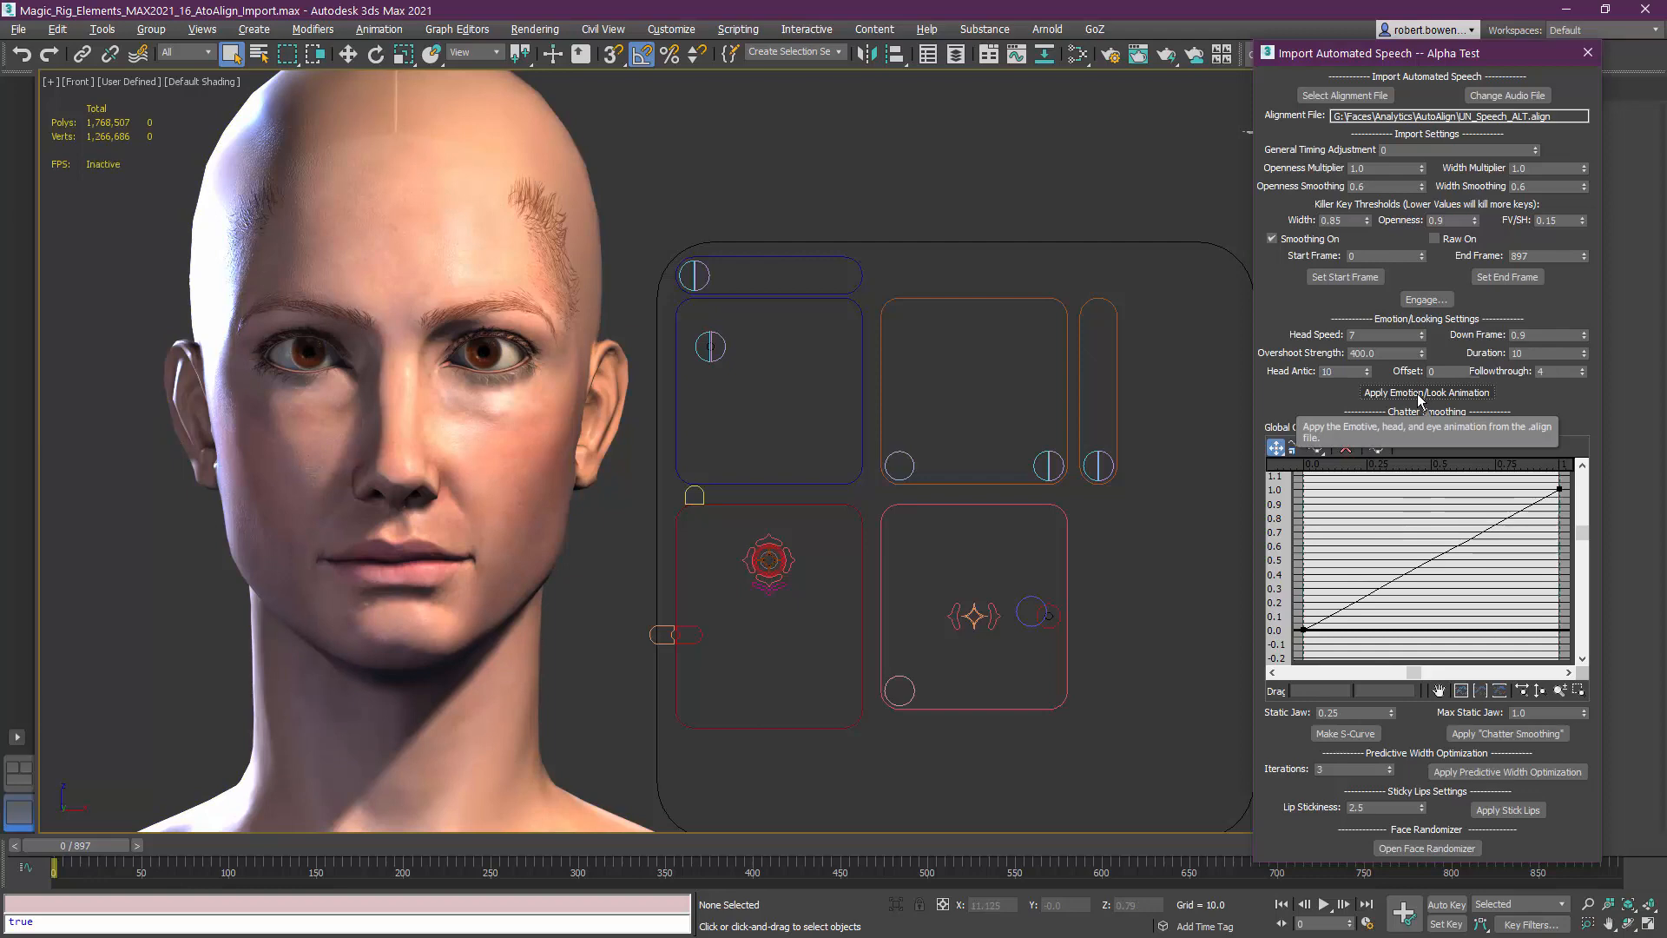
# Scrub and play the timeline to review the facial speech and emotion animation, and return to frame 0
pyautogui.moveTo(73, 848); pyautogui.dragTo(115, 853)
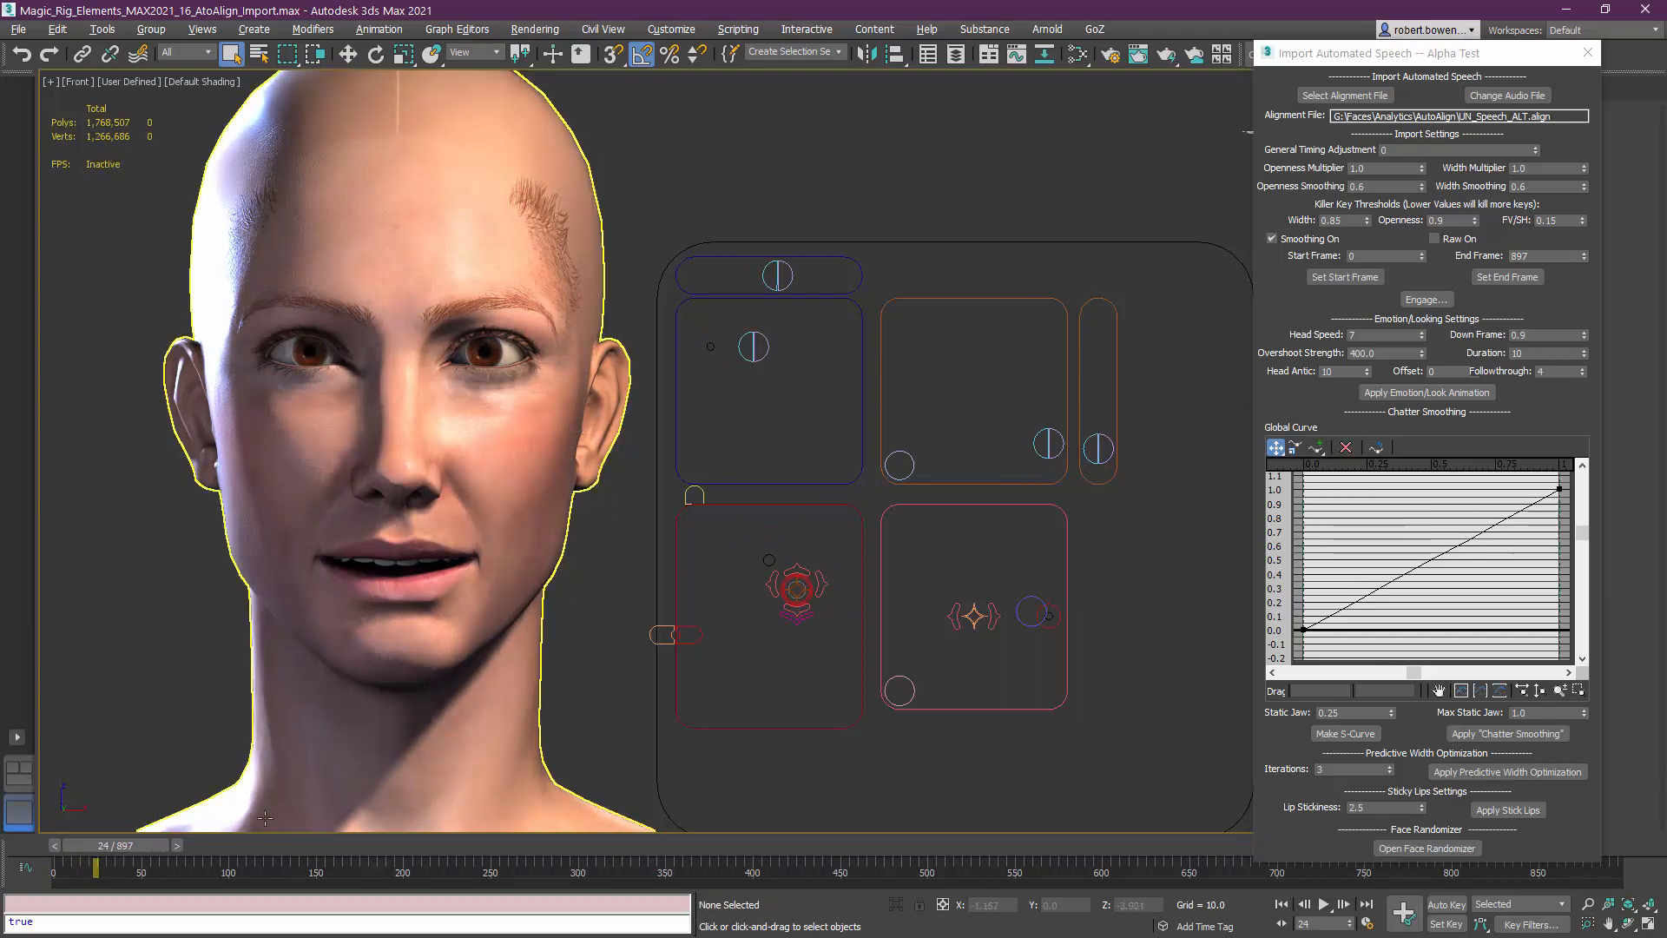
pyautogui.moveTo(122, 848); pyautogui.dragTo(226, 851)
pyautogui.moveTo(275, 845); pyautogui.dragTo(48, 845)
pyautogui.press('/')
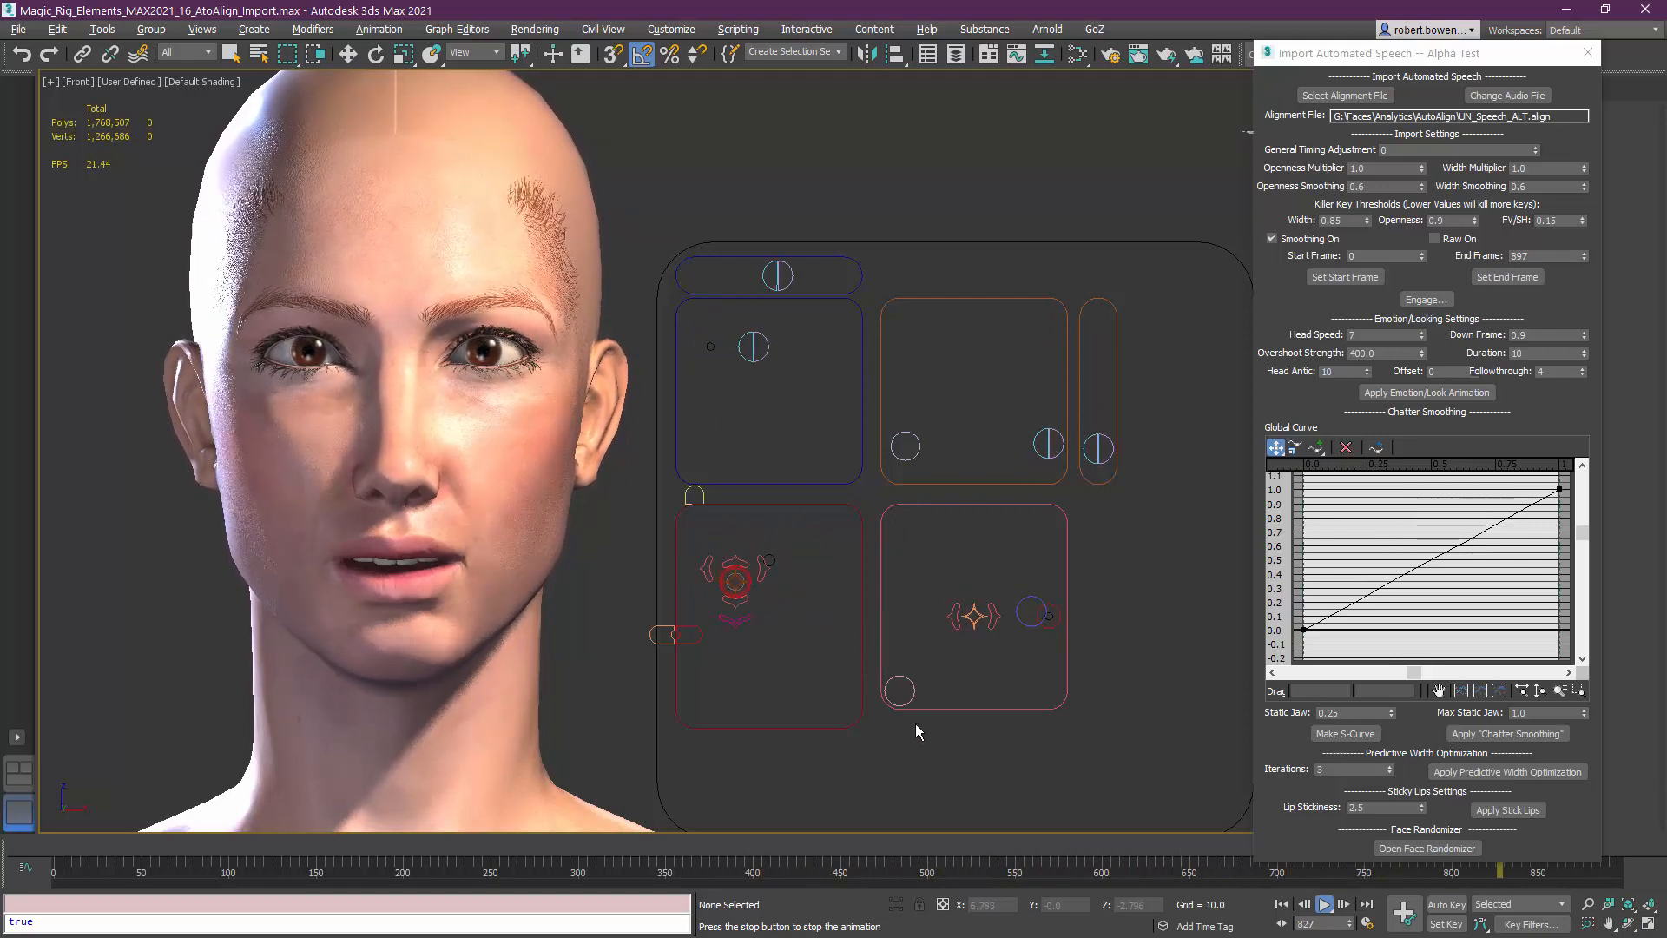
pyautogui.moveTo(1004, 845); pyautogui.dragTo(846, 844)
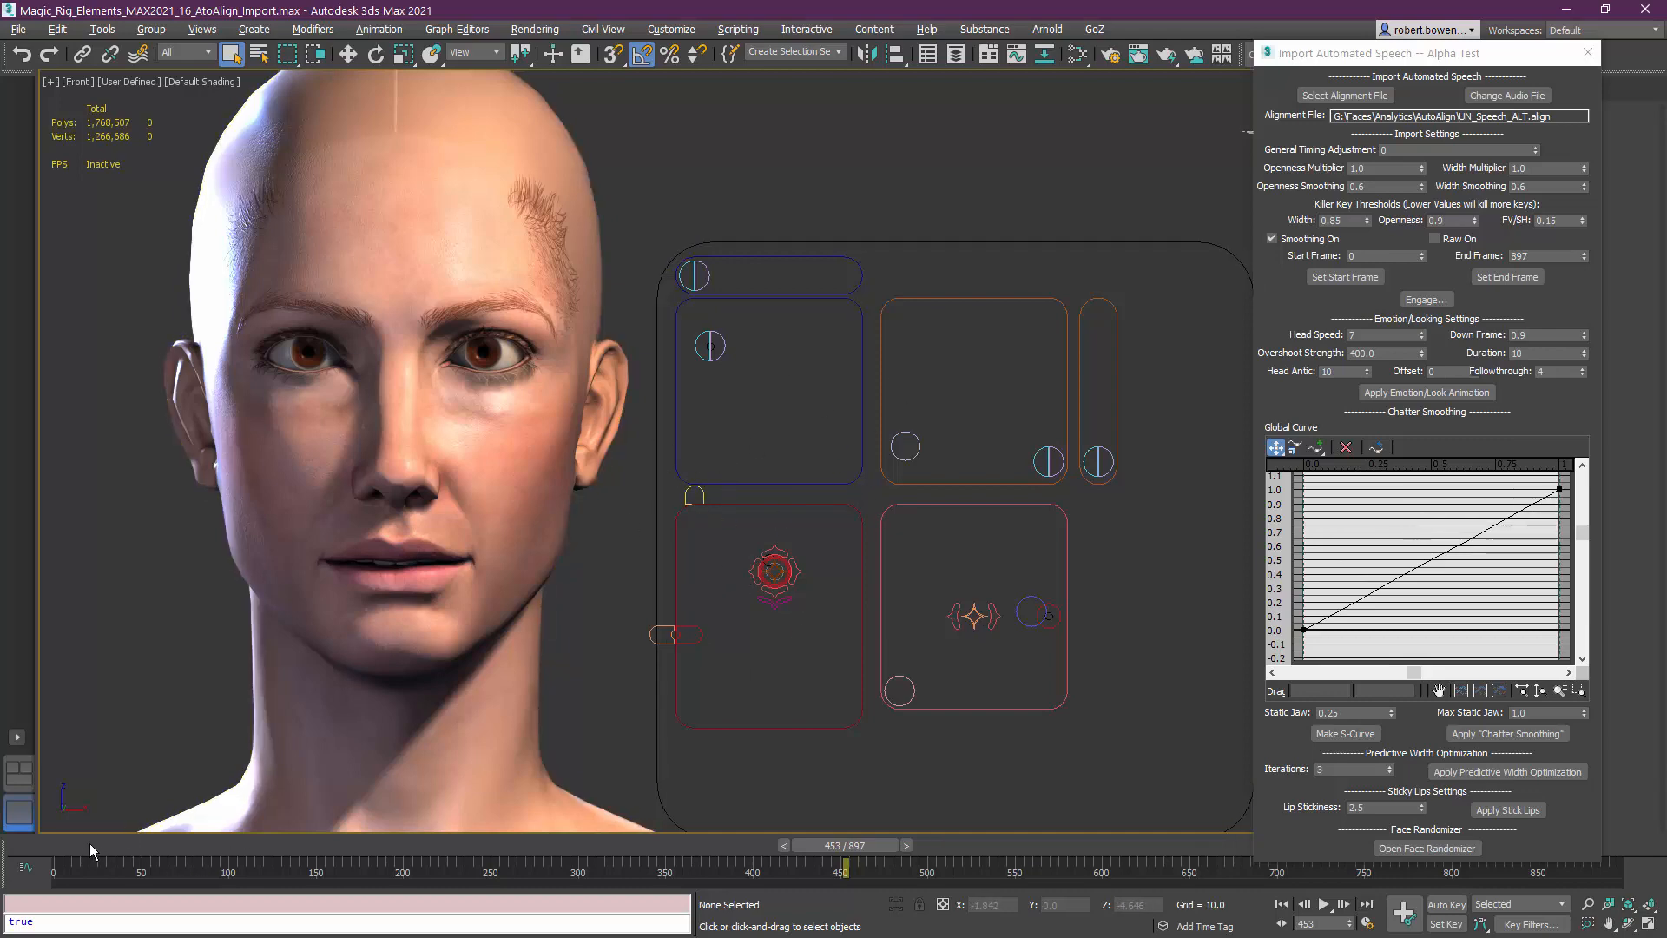
pyautogui.moveTo(90, 842); pyautogui.dragTo(52, 868)
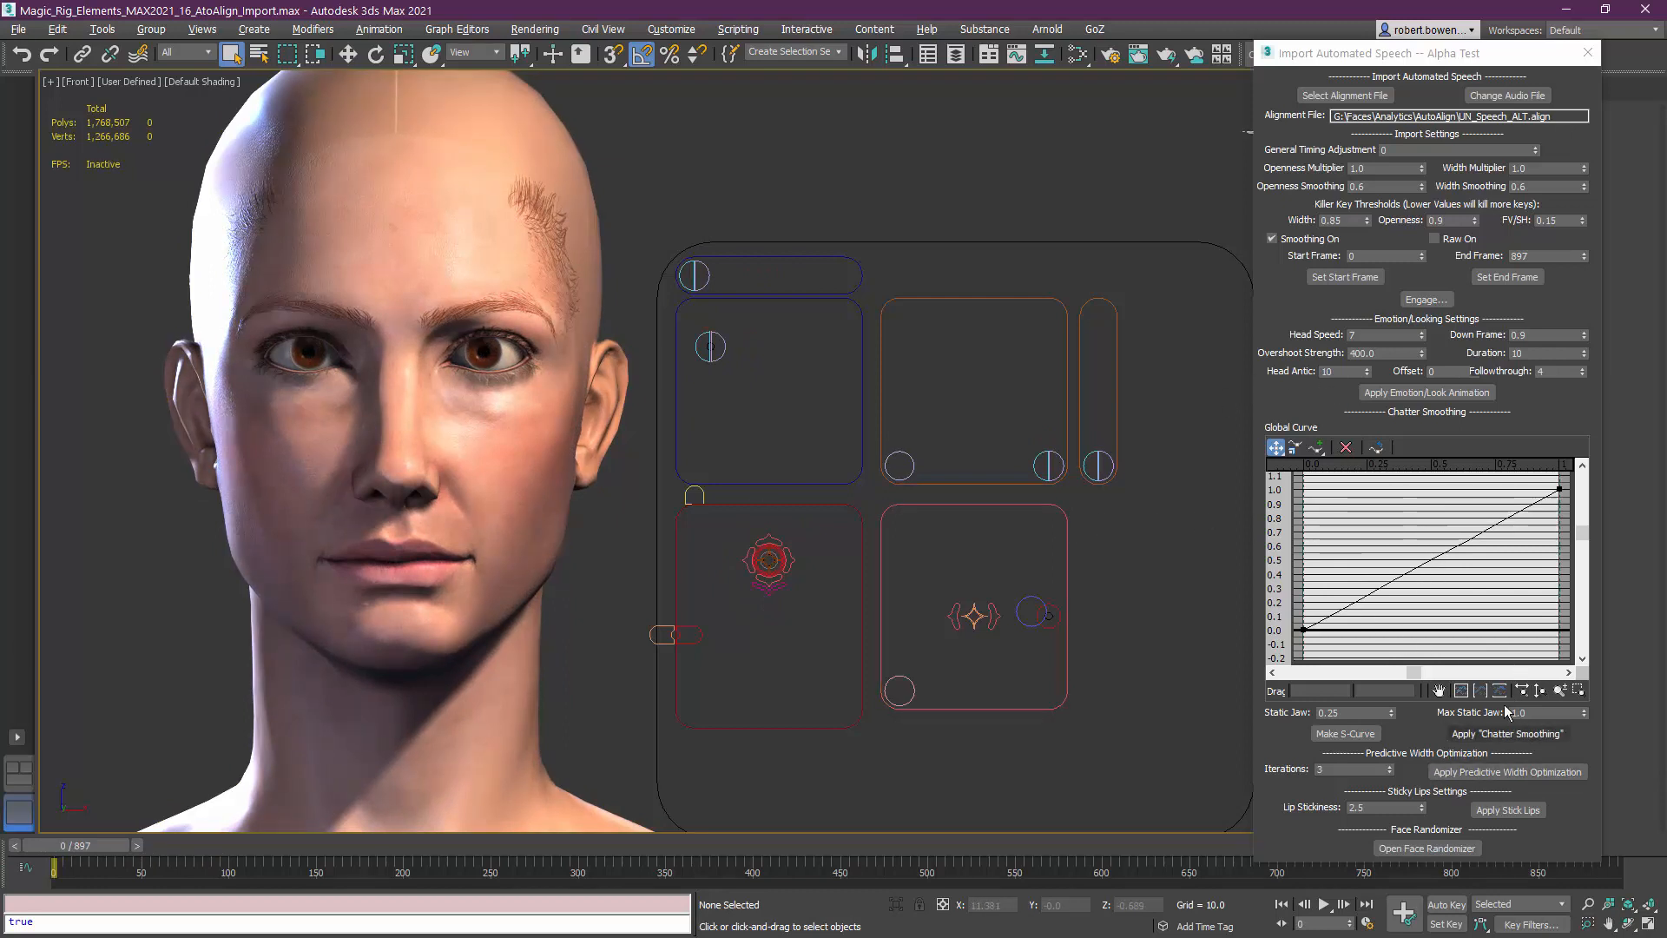
# Make an S-curve for the chatter smoothing and move its middle point to about 0.667, 0.45
pyautogui.click(1449, 774)
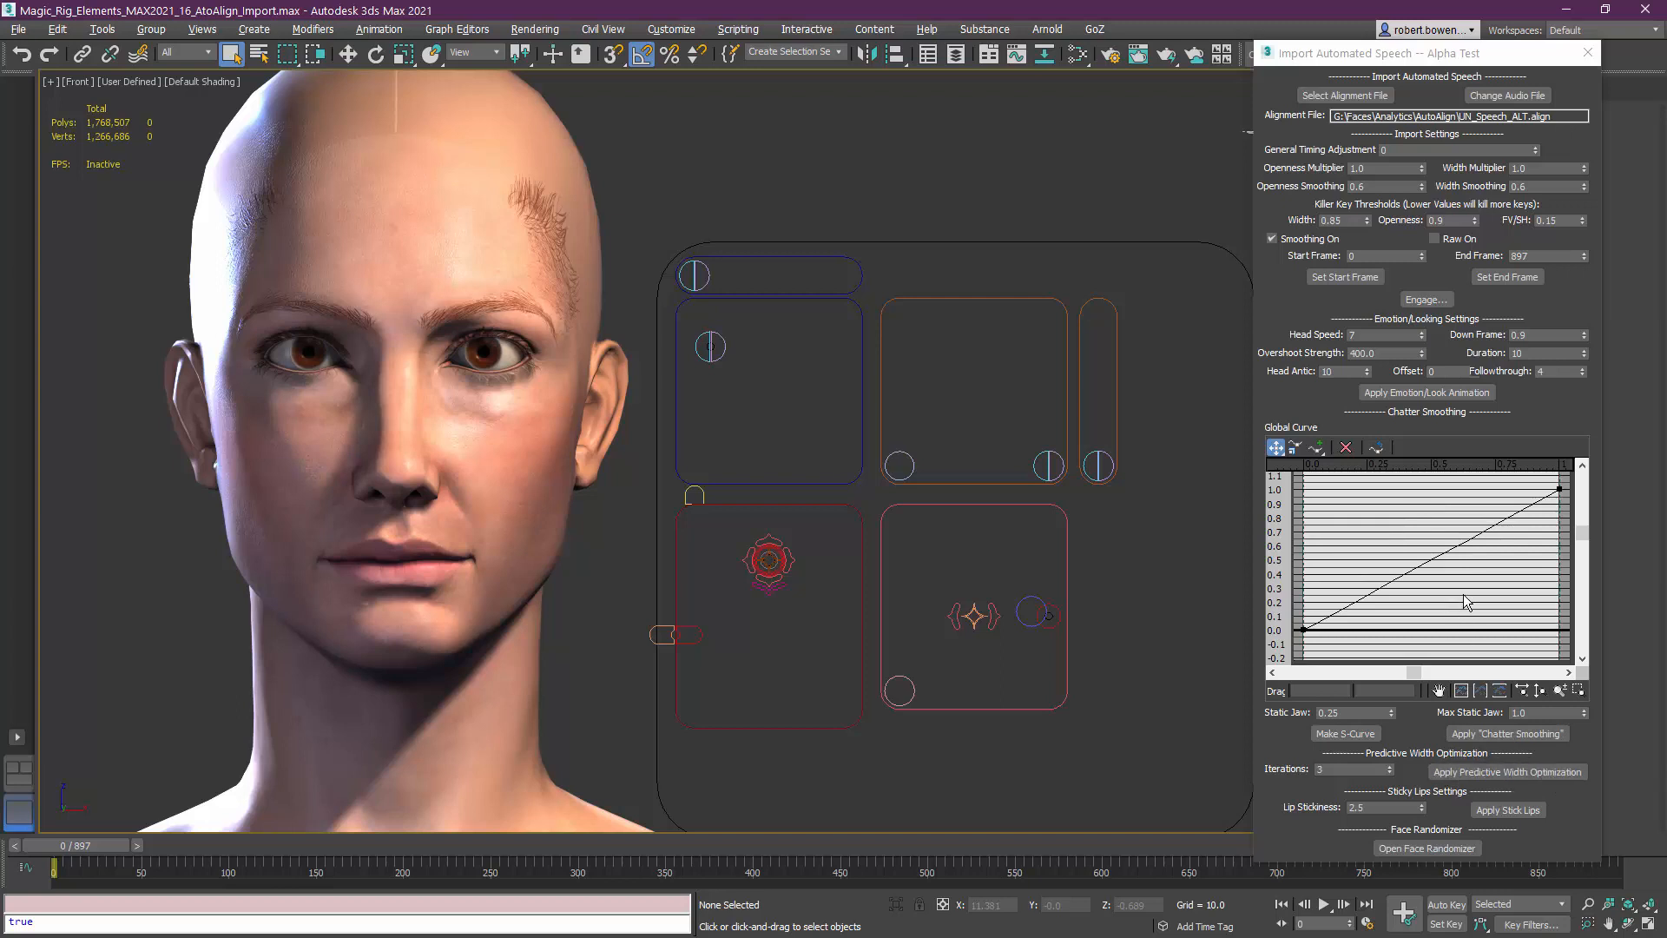
pyautogui.click(1365, 733)
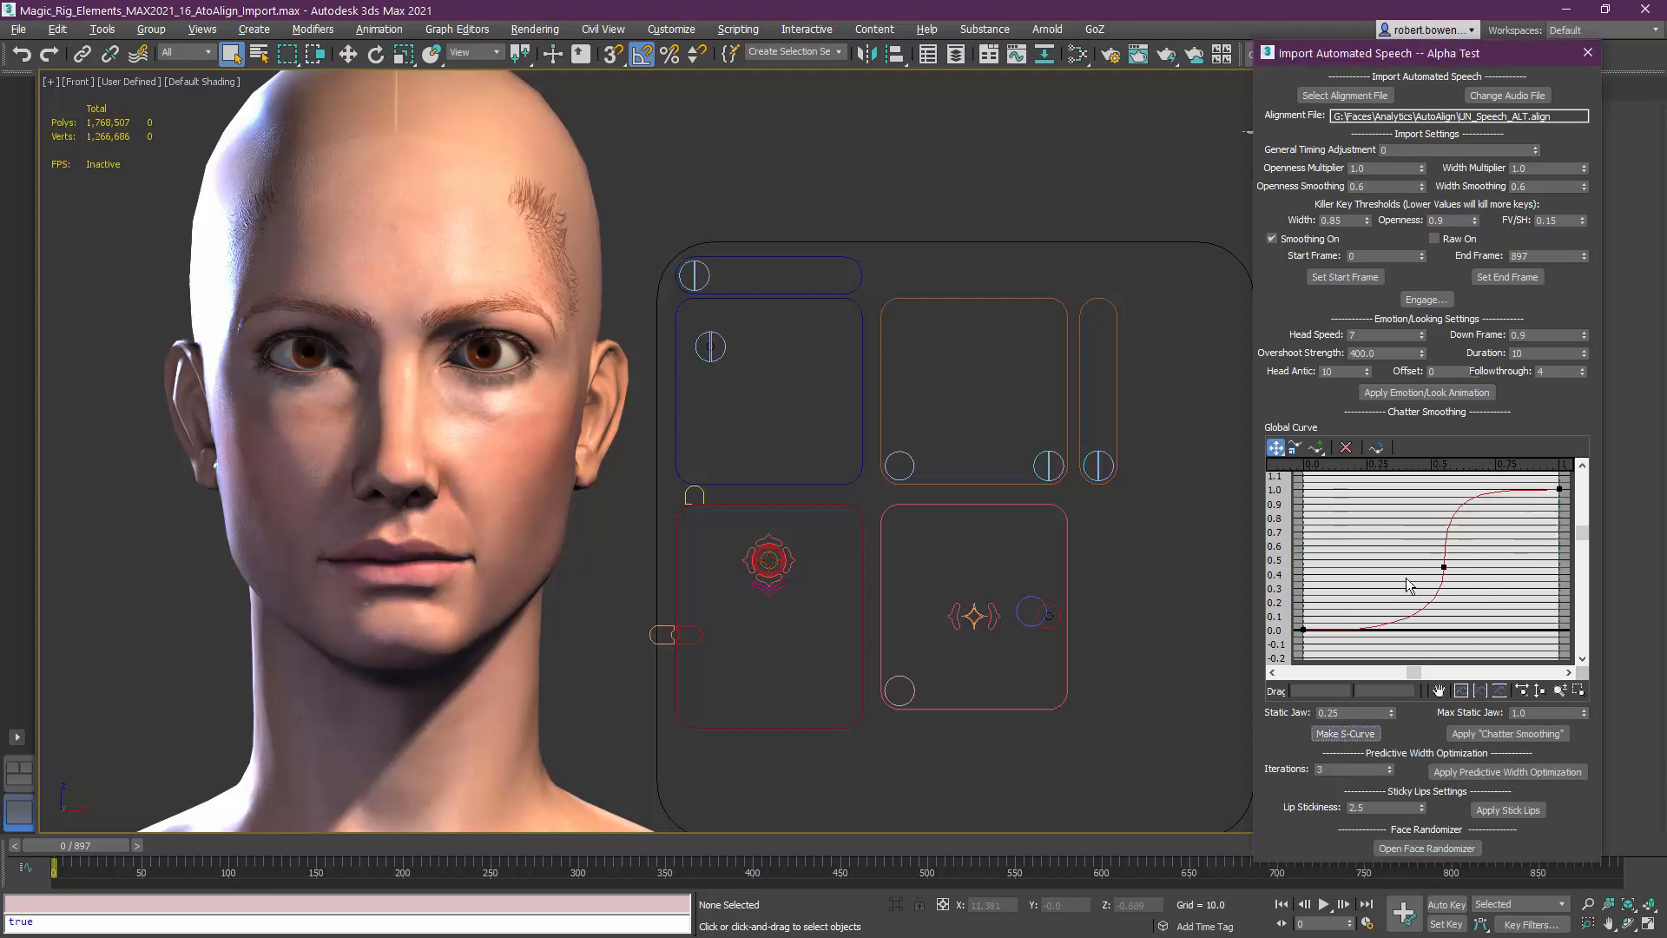
pyautogui.click(1443, 564)
pyautogui.moveTo(1443, 567); pyautogui.dragTo(1510, 560)
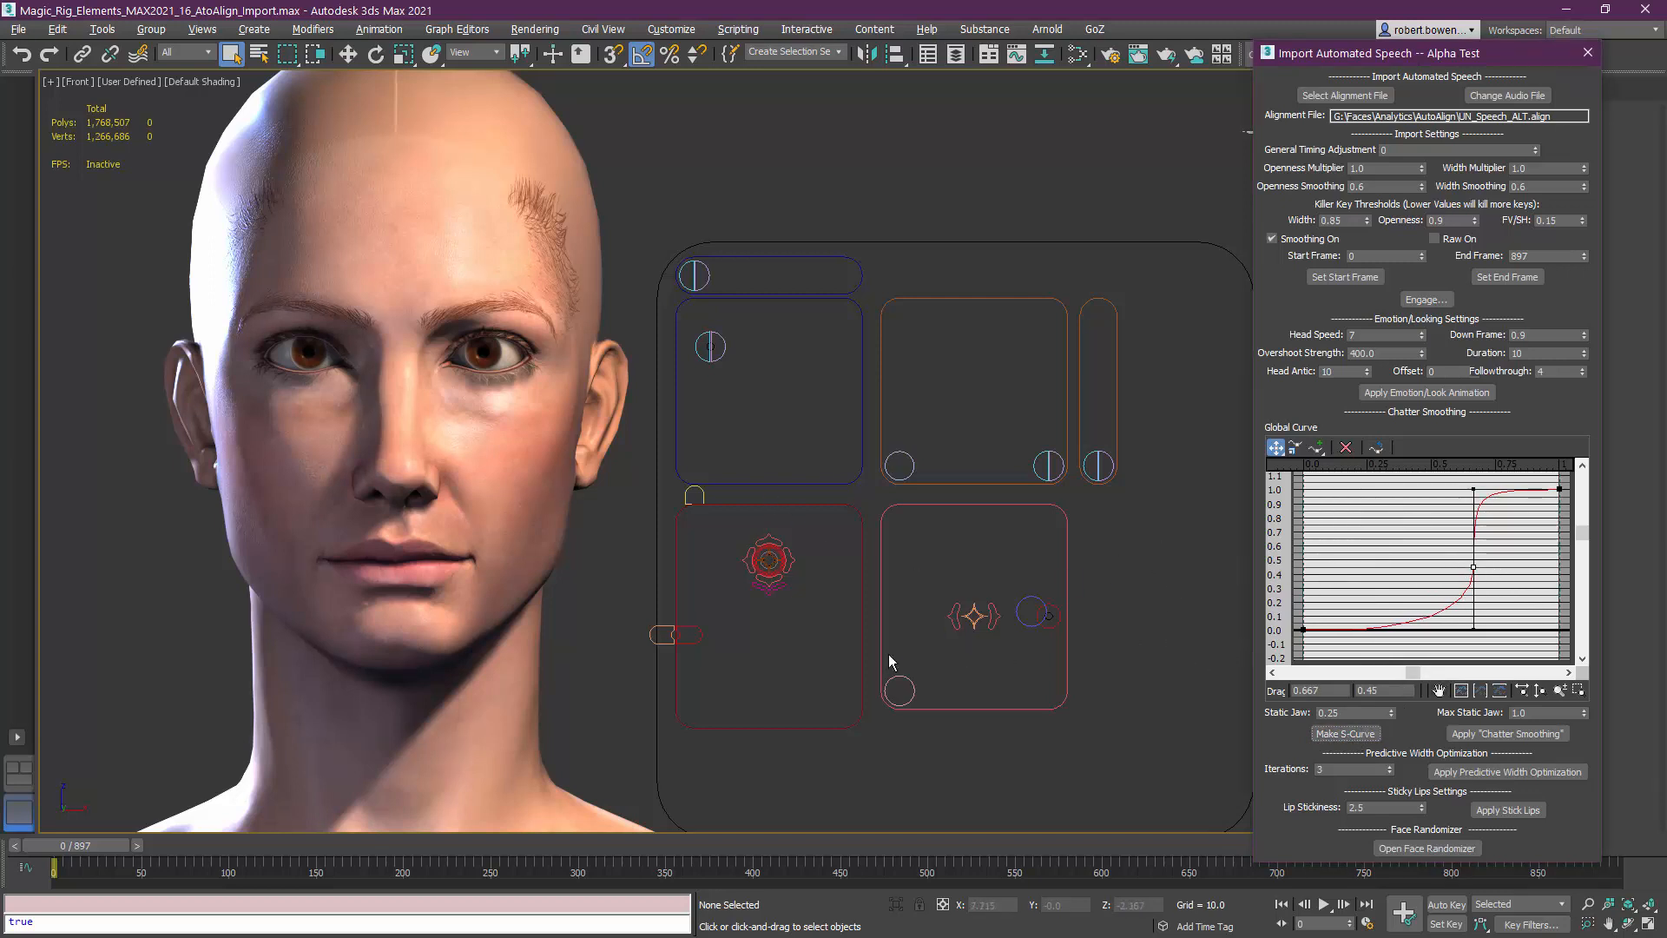
# Try moving the circular mouth control slightly upward, and cancel the move
pyautogui.click(776, 563)
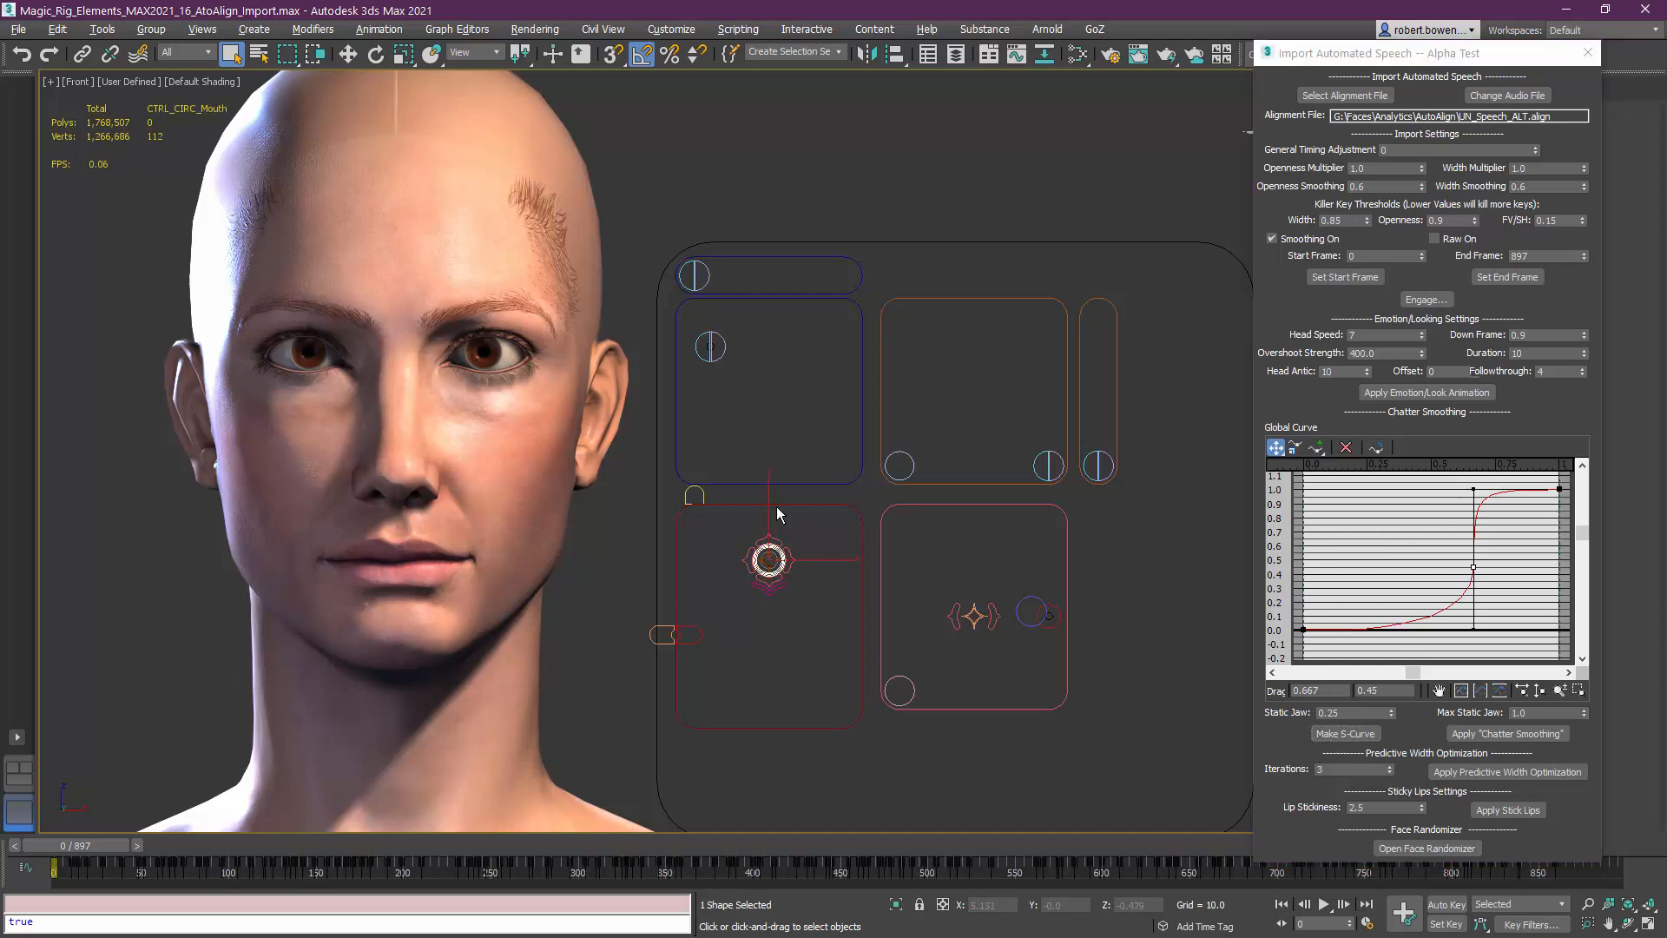
pyautogui.press('w')
pyautogui.moveTo(769, 524)
pyautogui.mouseDown()
pyautogui.moveTo(769, 564)
pyautogui.moveTo(770, 512)
pyautogui.mouseUp()
pyautogui.rightClick(769, 512)
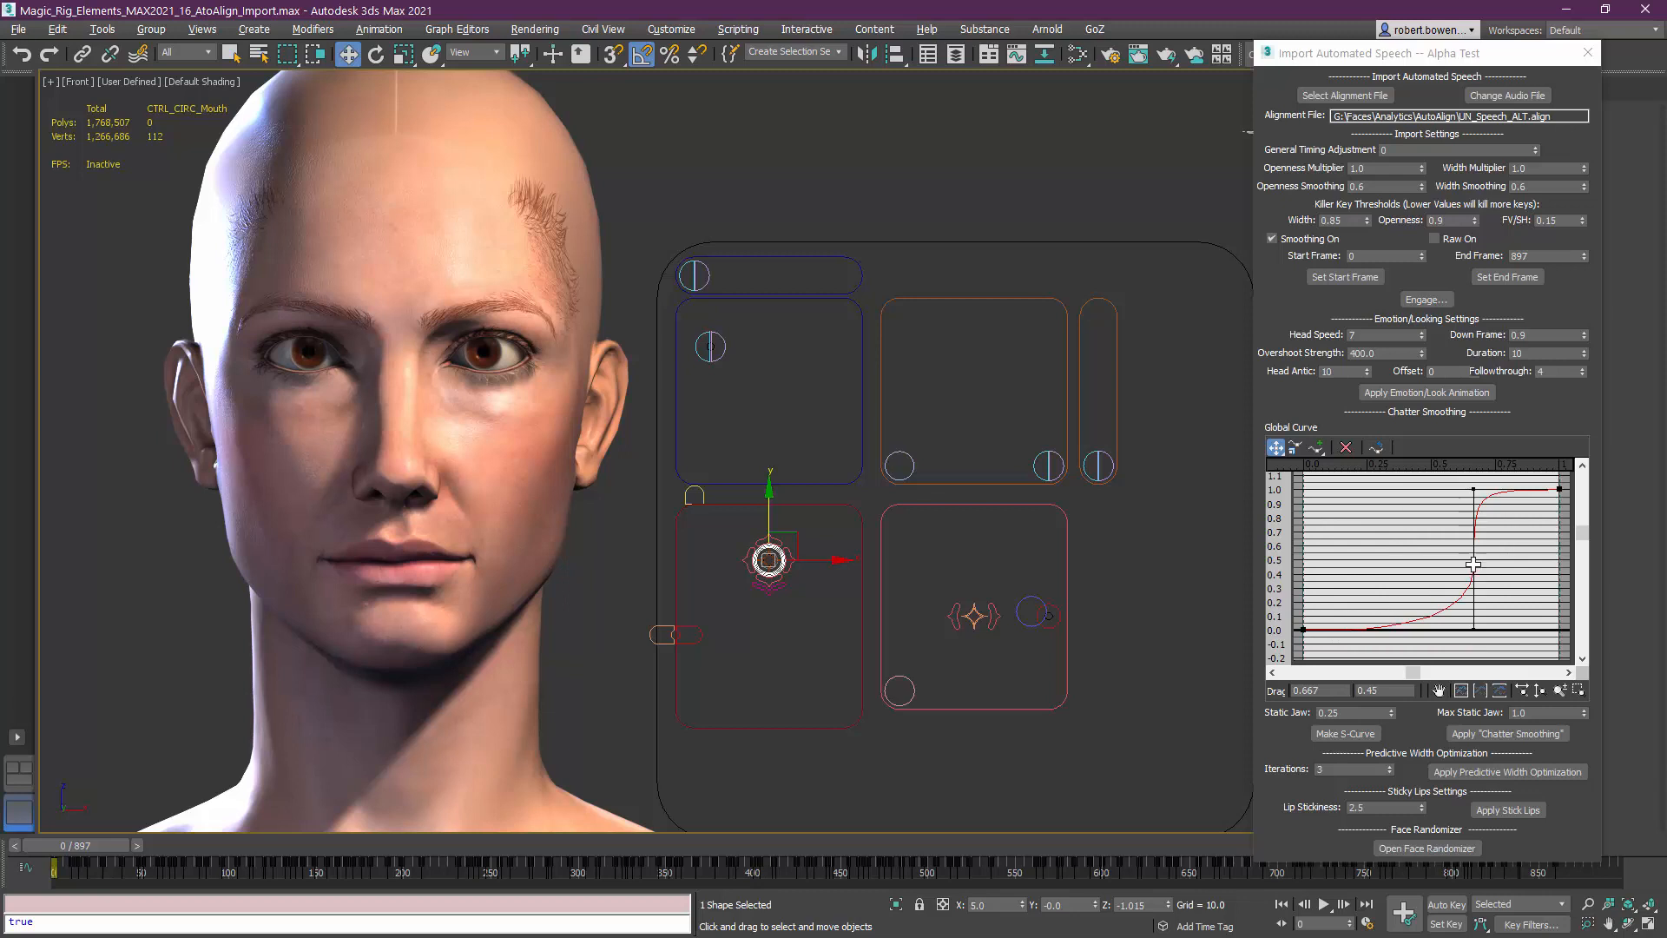
pyautogui.moveTo(1475, 566)
pyautogui.mouseDown()
pyautogui.moveTo(1408, 562)
pyautogui.moveTo(1502, 556)
pyautogui.mouseUp()
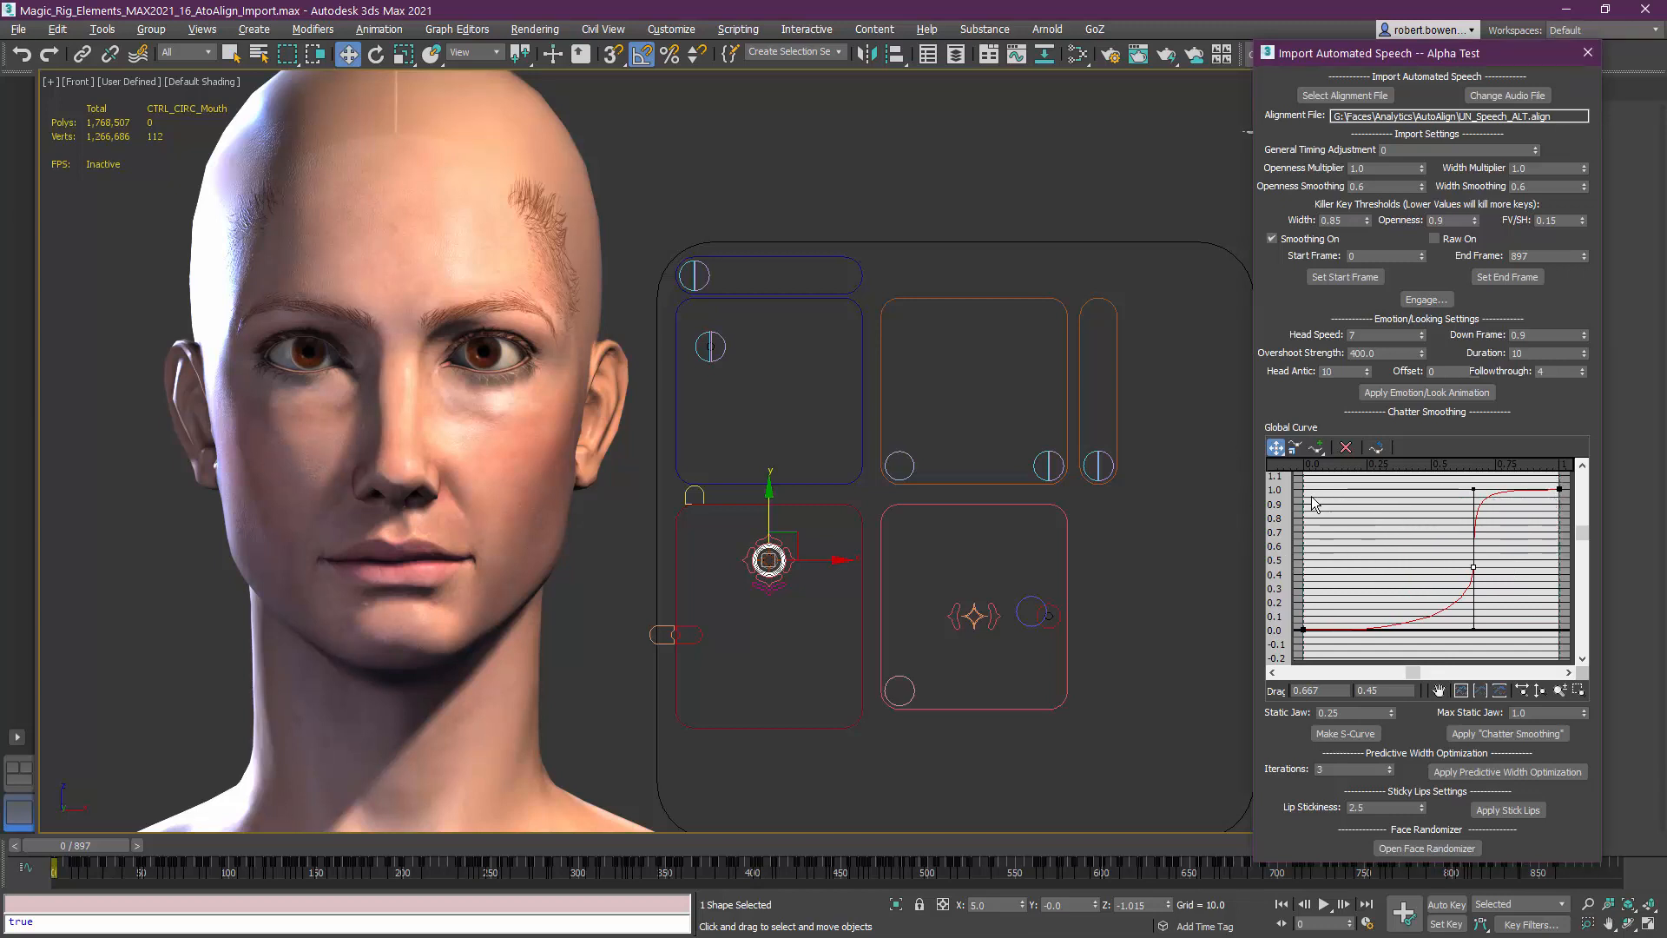
# Clear the selection and try moving the lips sealer control at the centre of the mouth controls
pyautogui.click(1096, 696)
pyautogui.scroll(6, 787, 560)
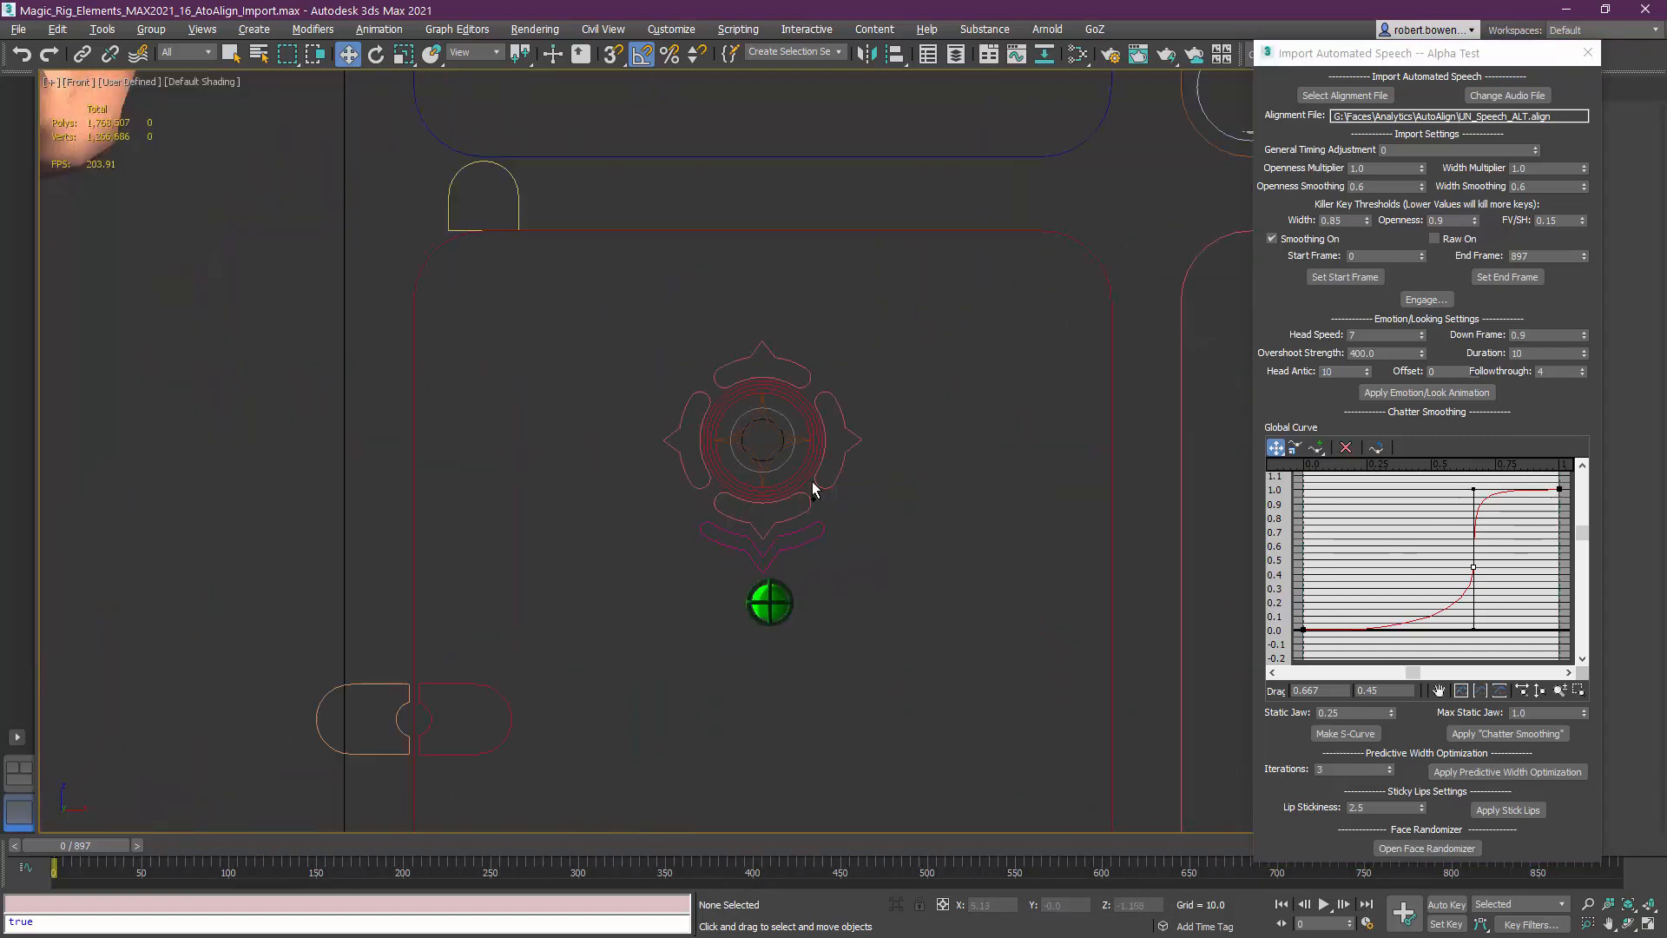
pyautogui.click(780, 437)
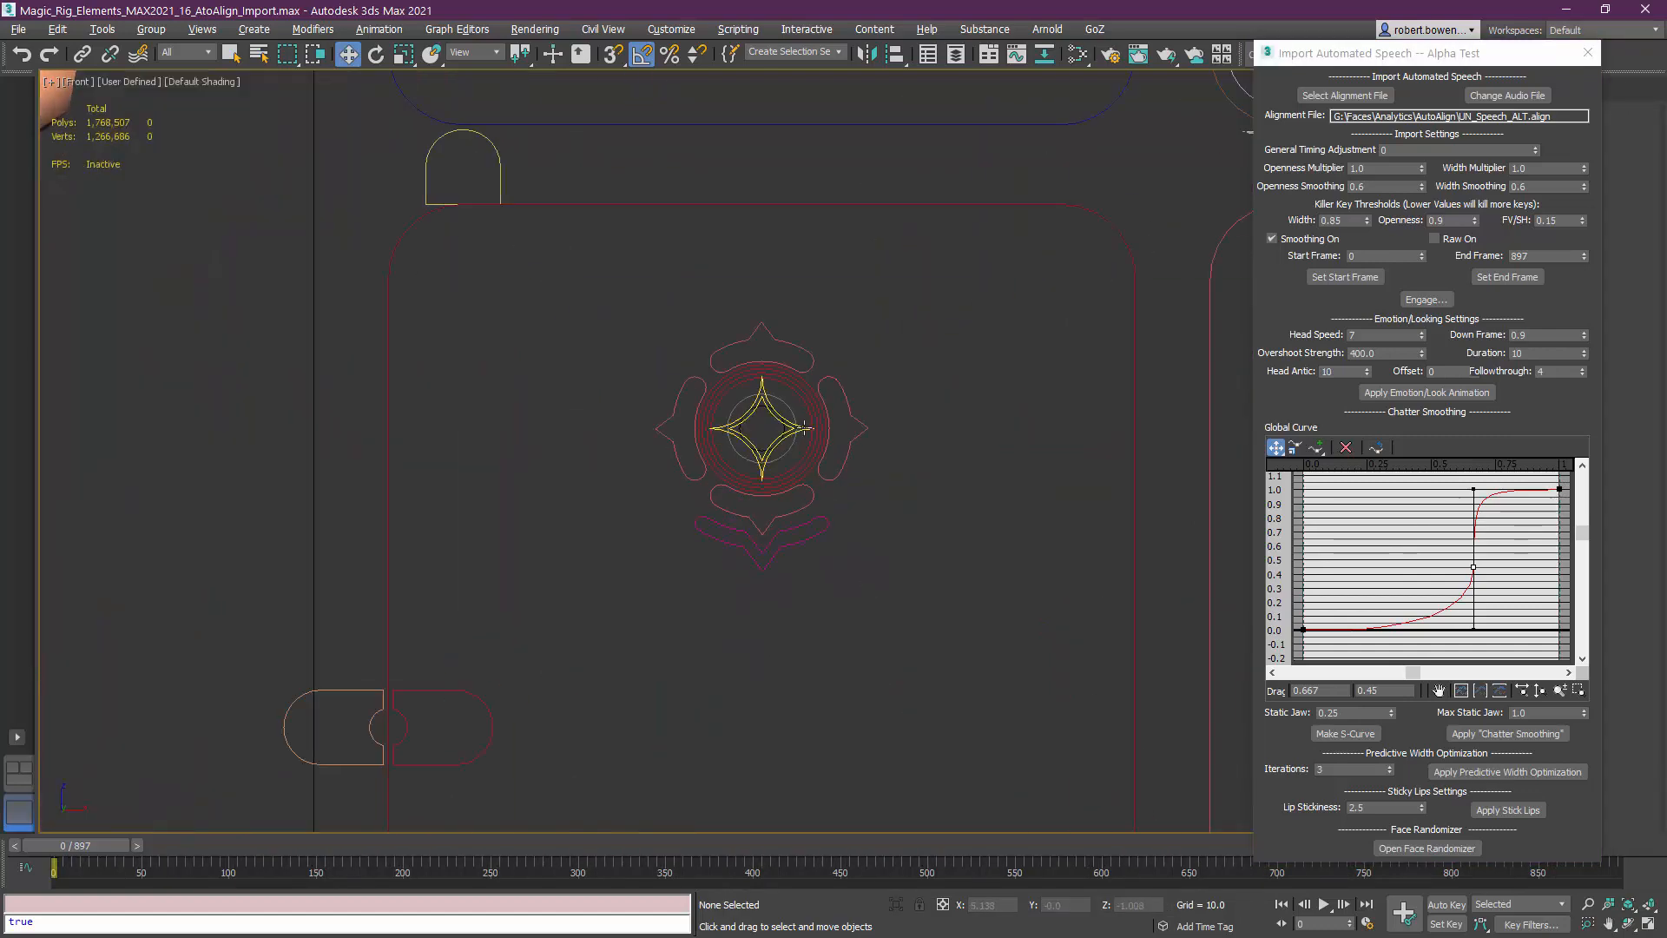
pyautogui.scroll(-5, 789, 461)
pyautogui.moveTo(855, 459); pyautogui.dragTo(840, 526)
pyautogui.scroll(-3, 842, 527)
pyautogui.moveTo(793, 580); pyautogui.dragTo(788, 591, button='middle')
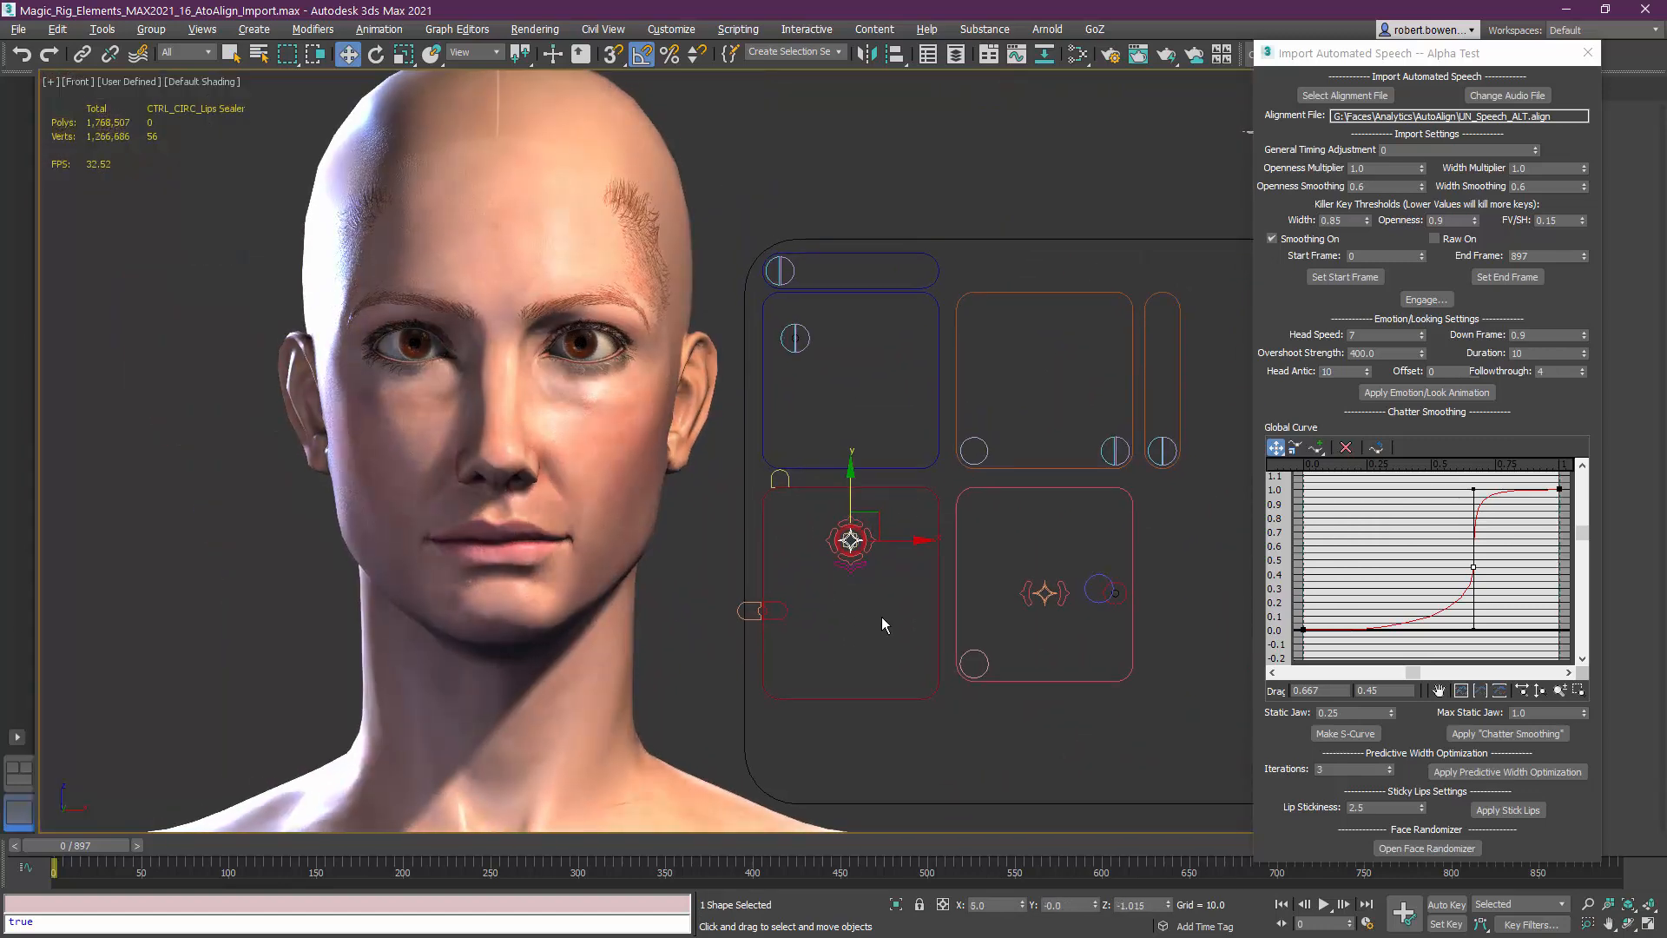
# Select the circular mouth control and test a small vertical move at frame 0
pyautogui.scroll(4, 873, 580)
pyautogui.click(848, 498)
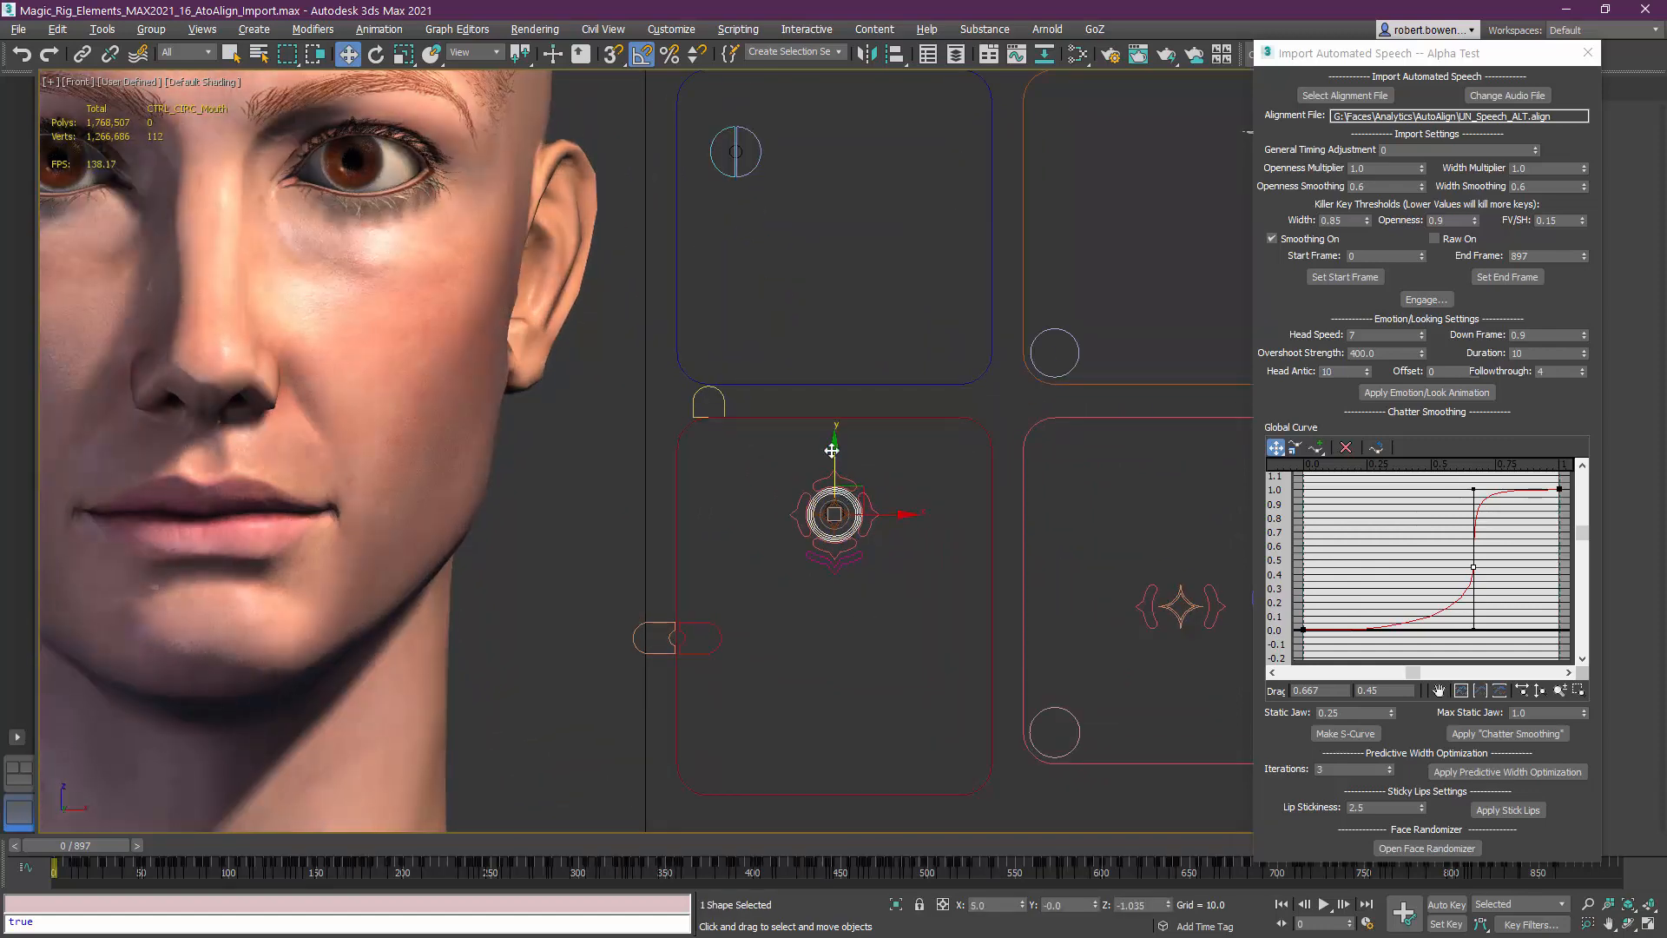
pyautogui.moveTo(834, 447)
pyautogui.mouseDown()
pyautogui.moveTo(841, 540)
pyautogui.moveTo(846, 446)
pyautogui.mouseUp()
pyautogui.scroll(-3, 847, 604)
pyautogui.moveTo(849, 605); pyautogui.dragTo(865, 601, button='middle')
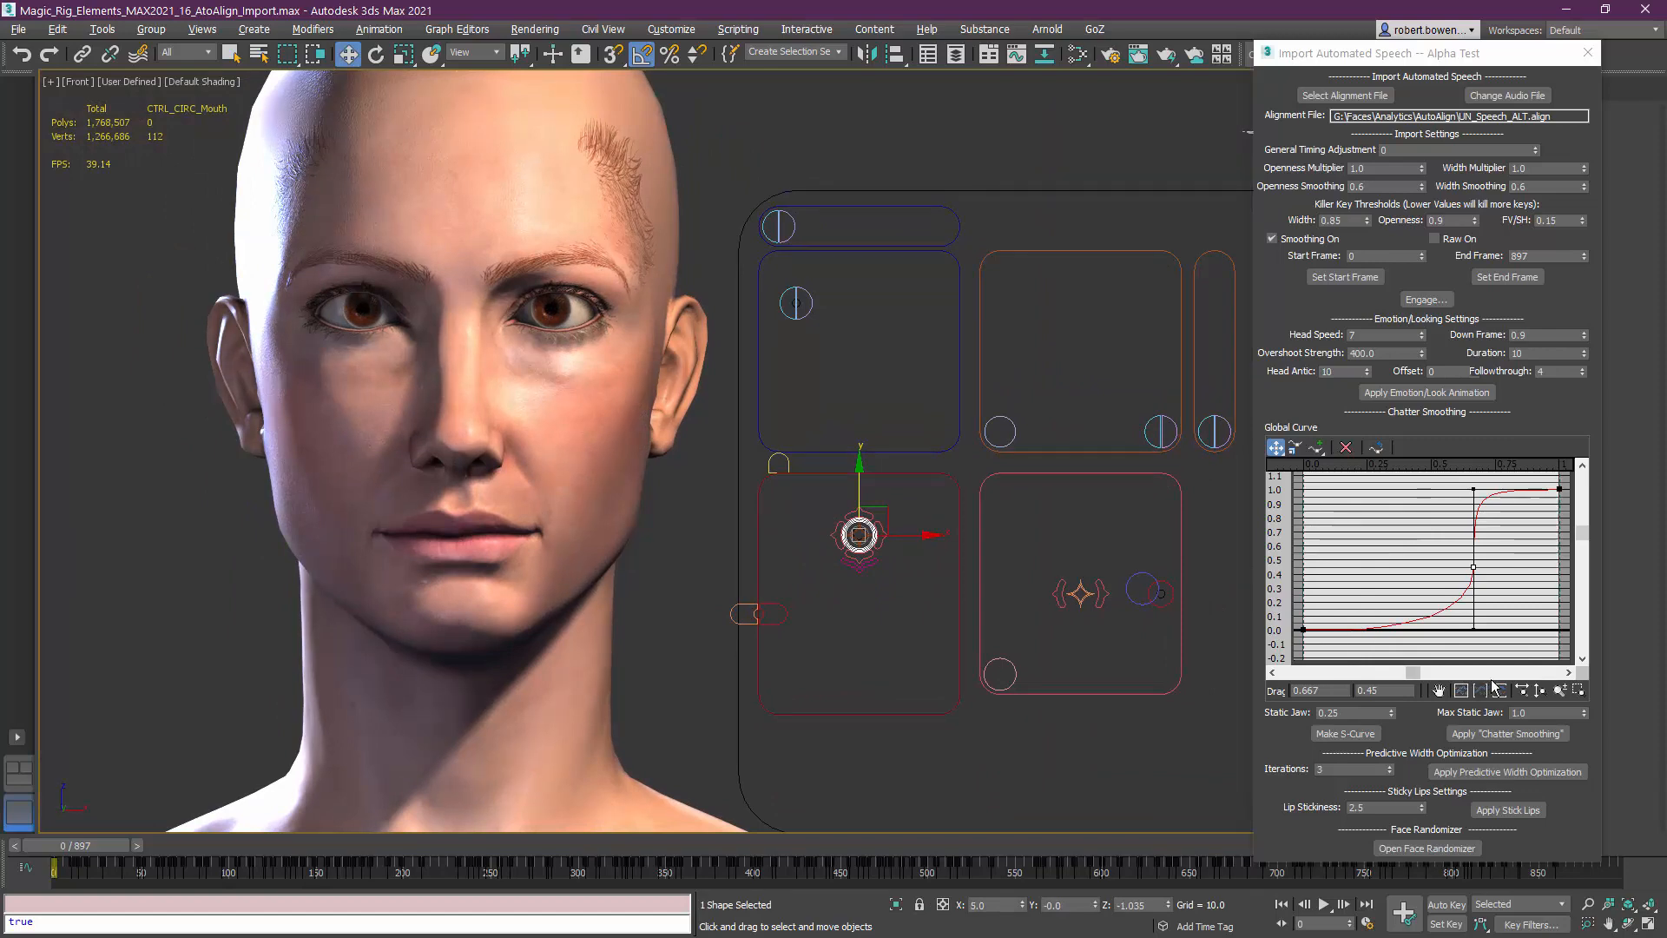
# Apply the chatter smoothing with the adjusted curve, scrub the timeline to review it, and return to frame 0
pyautogui.click(1491, 734)
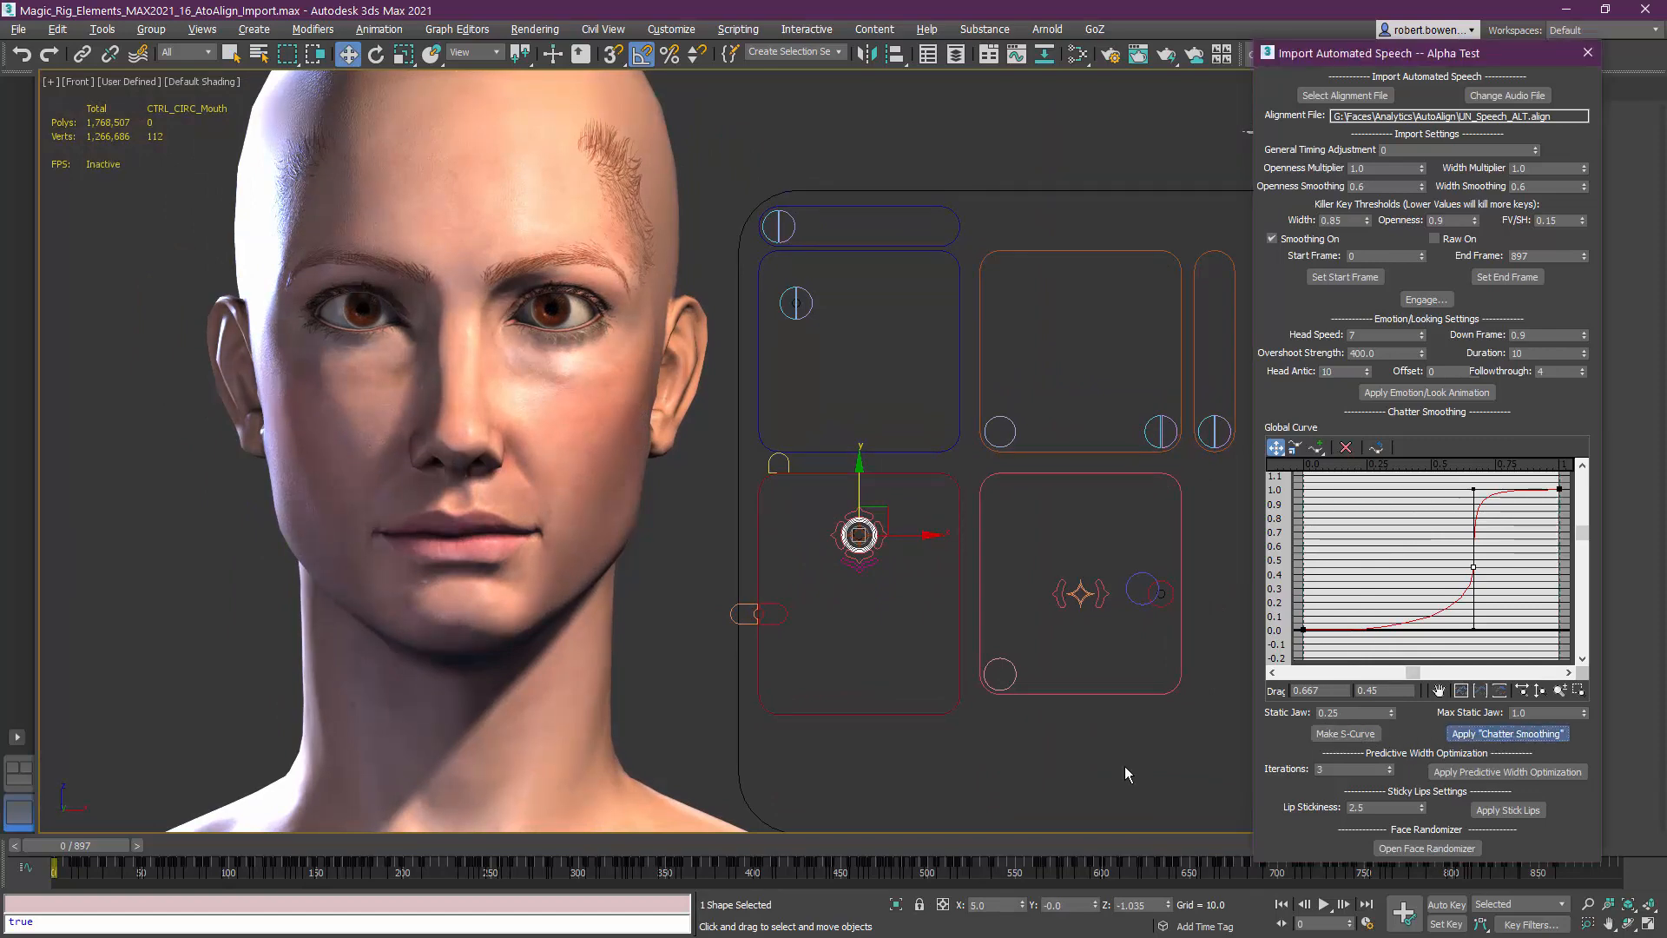
pyautogui.click(341, 853)
pyautogui.moveTo(340, 853); pyautogui.dragTo(54, 762)
pyautogui.press('w')
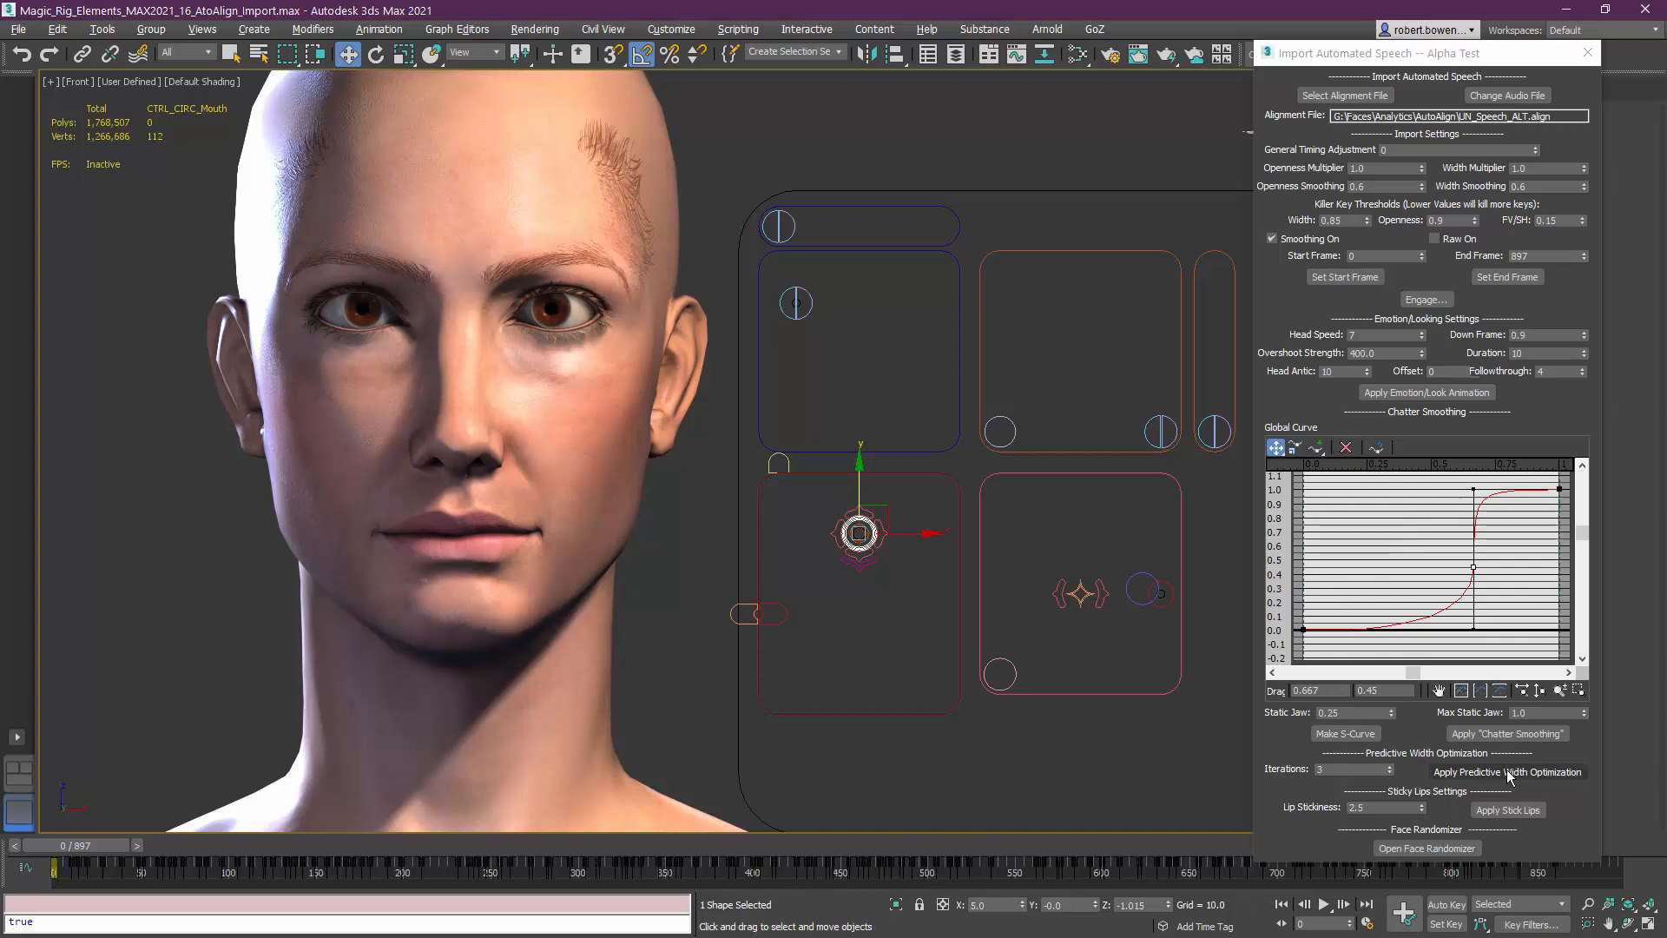
# Apply the predictive width optimization with 3 iterations and scrub the timeline to frame 285
pyautogui.click(1335, 770)
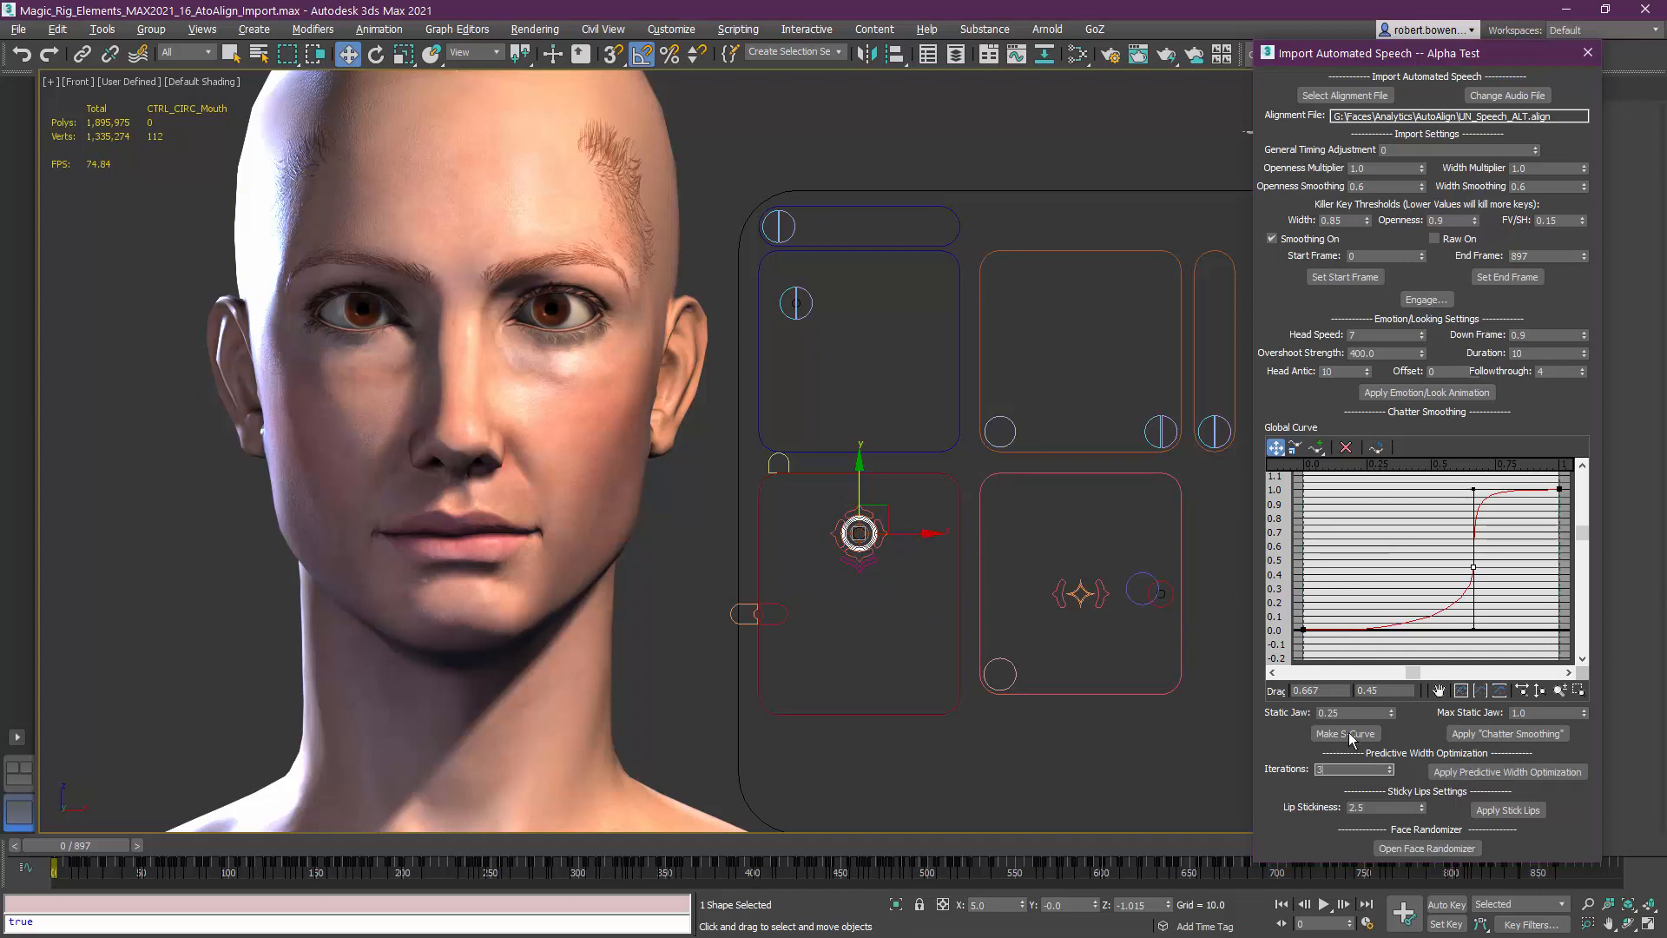
pyautogui.click(1486, 776)
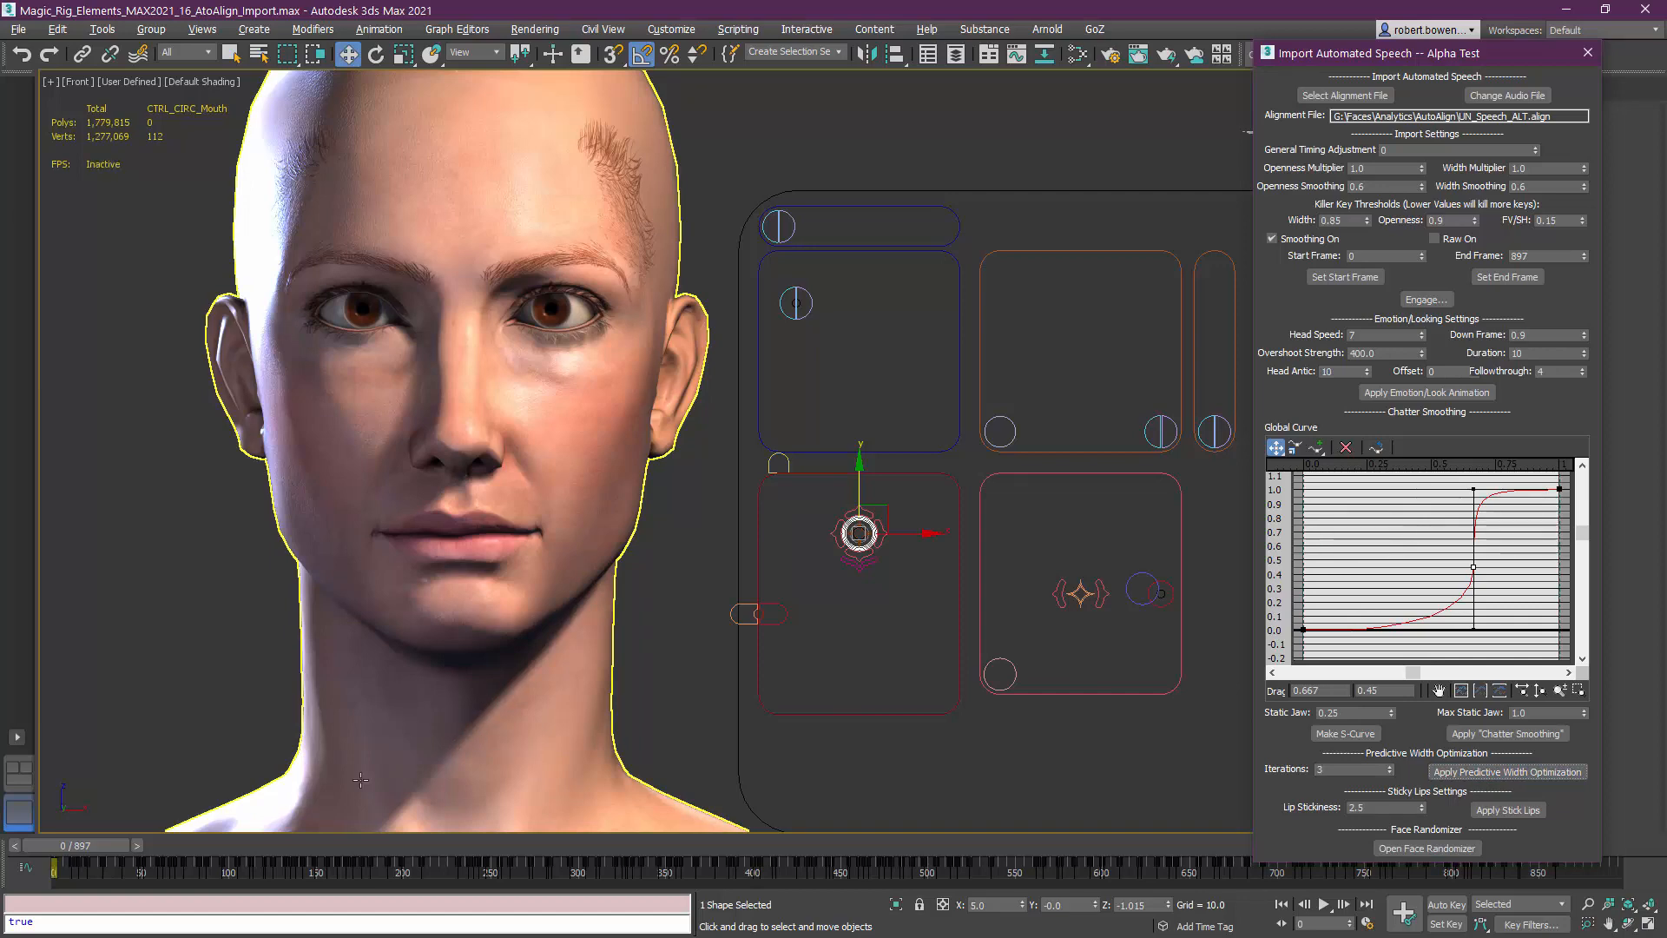
pyautogui.moveTo(93, 847); pyautogui.dragTo(574, 873)
pyautogui.moveTo(560, 874); pyautogui.dragTo(545, 814)
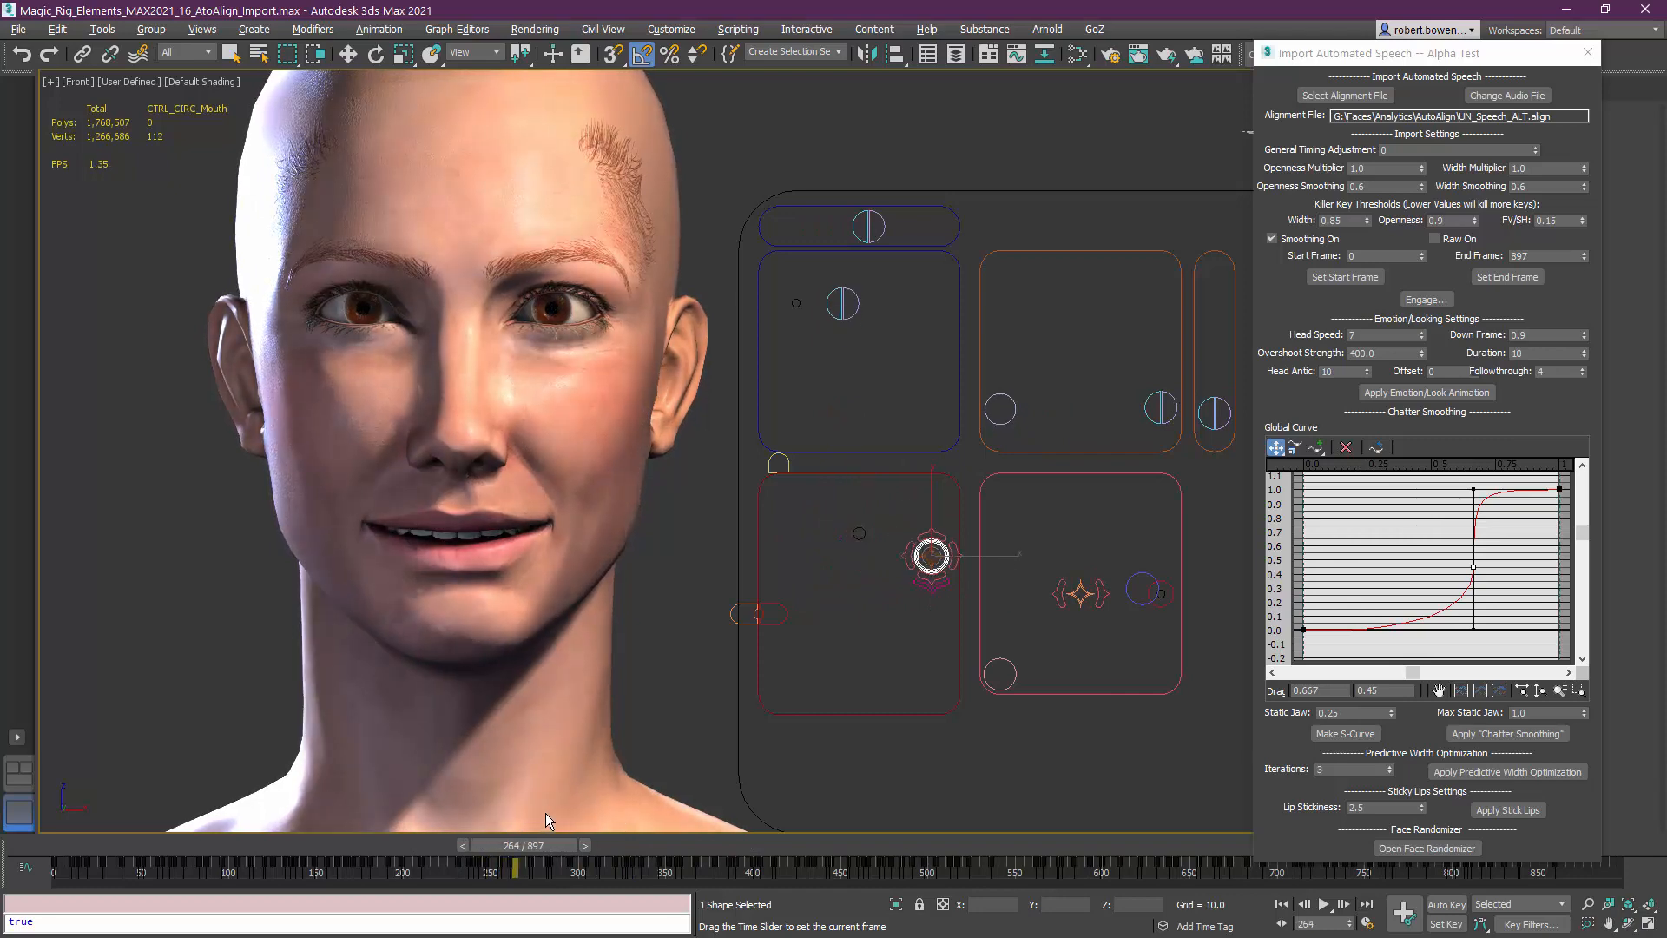
pyautogui.moveTo(545, 813); pyautogui.dragTo(581, 830)
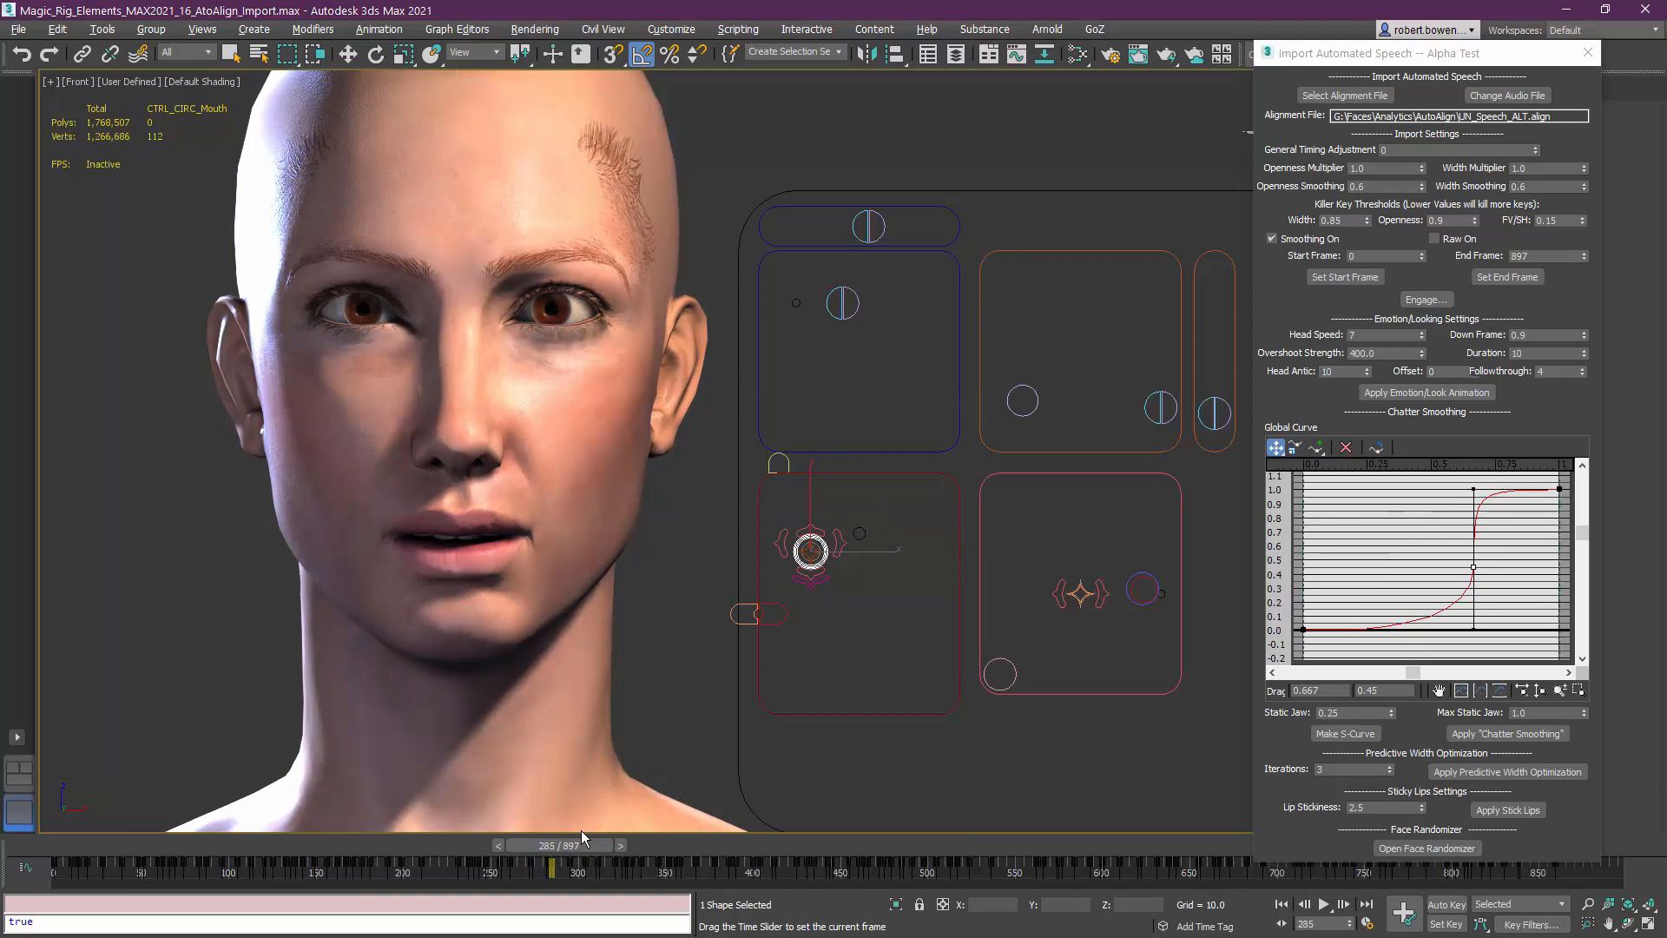
# Examine the mouth and left lip corner controls at frame 285, and return to frame 0
pyautogui.press('w')
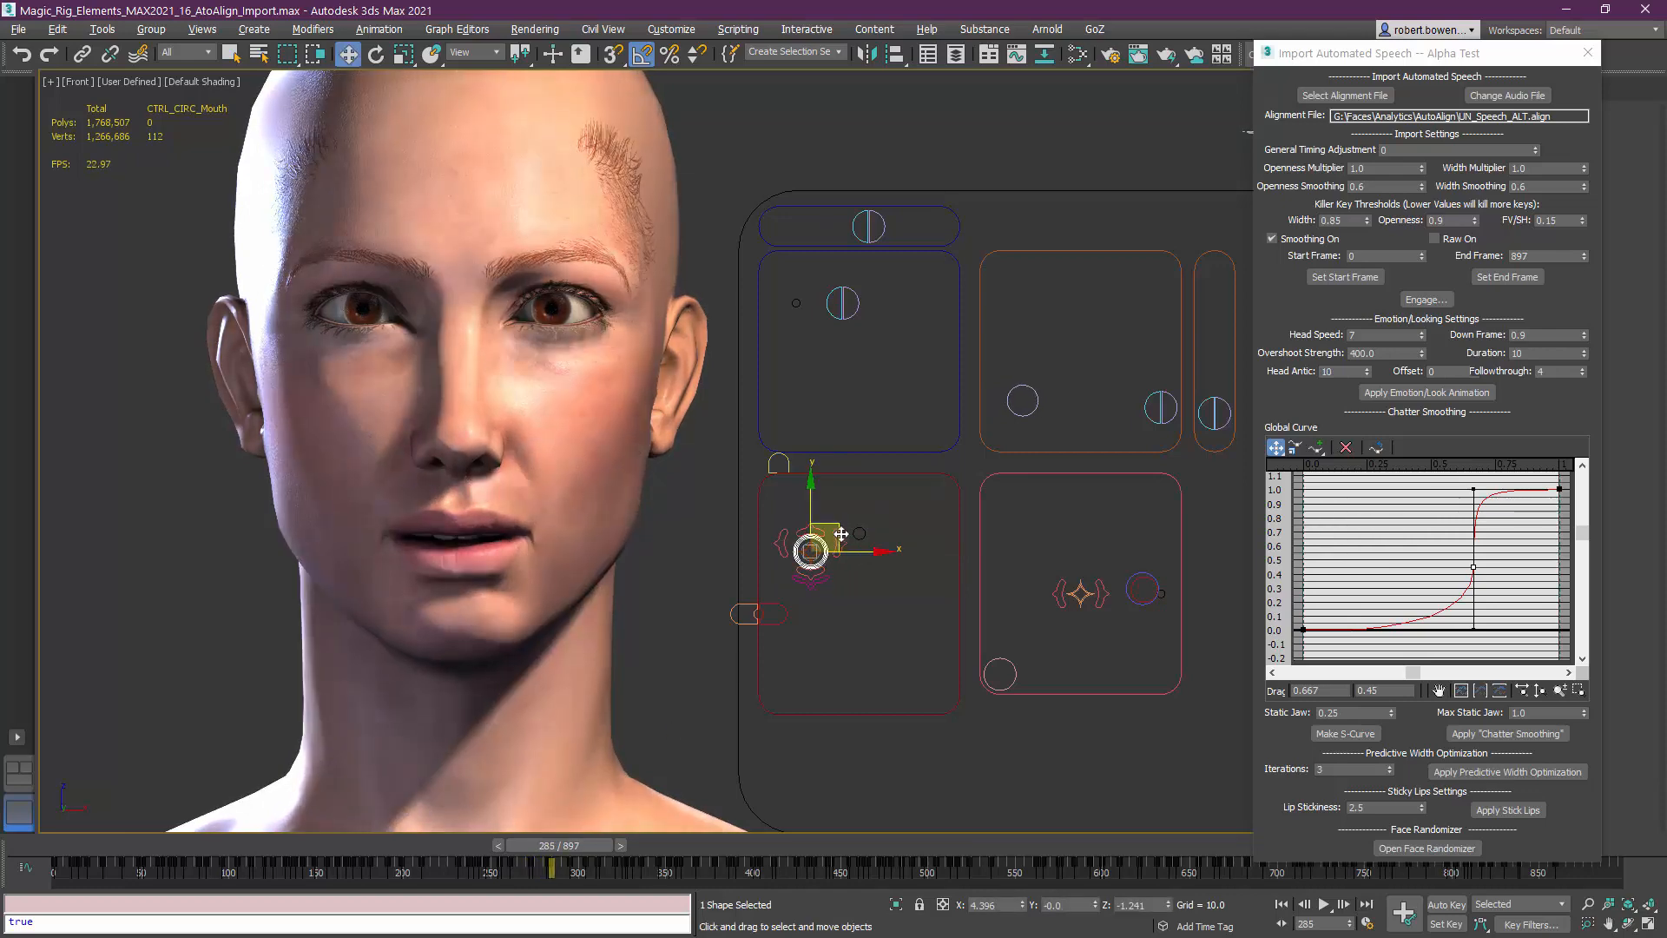
pyautogui.click(846, 581)
pyautogui.click(840, 542)
pyautogui.moveTo(845, 523)
pyautogui.mouseDown()
pyautogui.moveTo(875, 470)
pyautogui.moveTo(846, 522)
pyautogui.mouseUp()
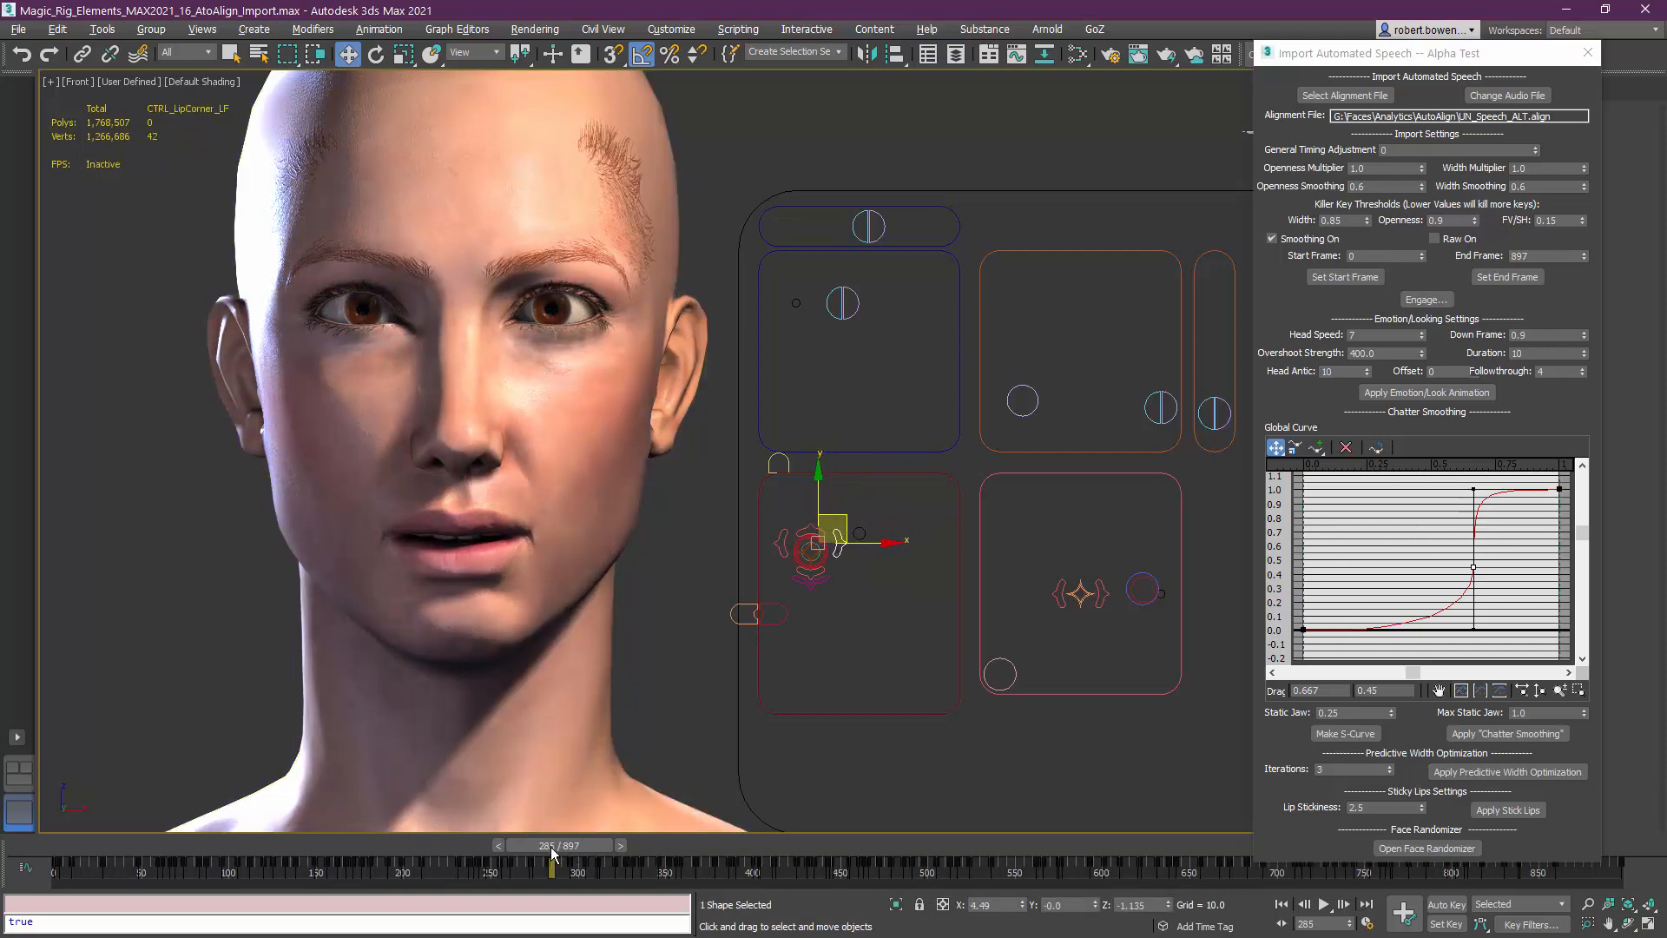
pyautogui.moveTo(554, 842); pyautogui.dragTo(63, 791)
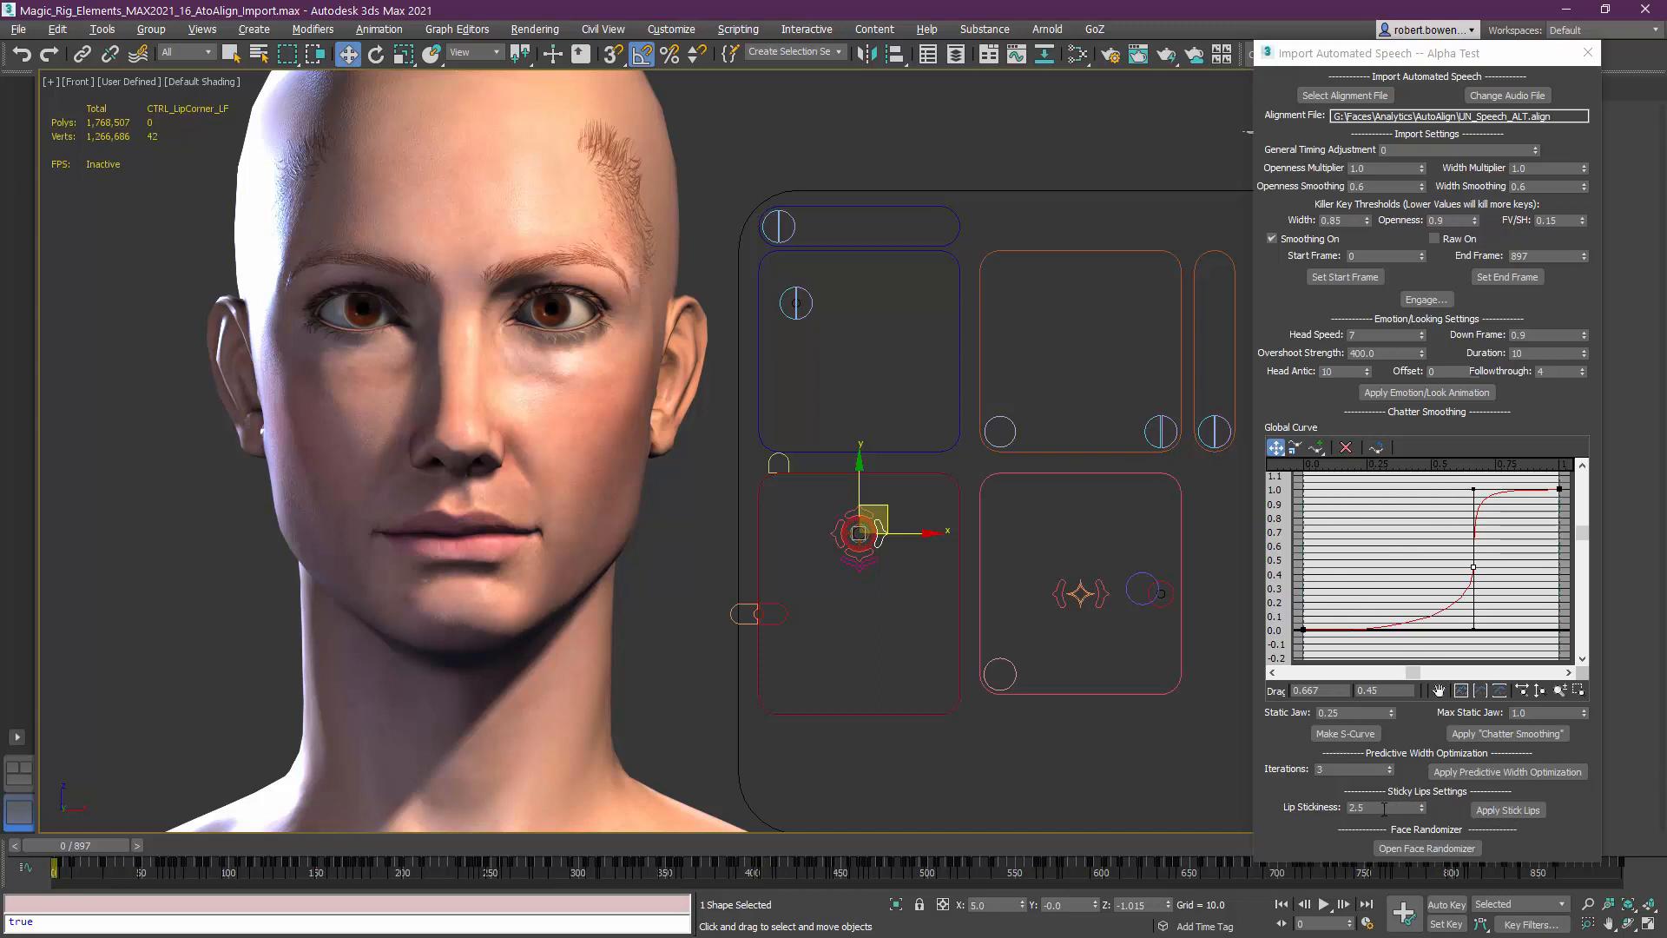
# Set the lip stickiness to 2.5 and apply the sticky lips
pyautogui.moveTo(1384, 808); pyautogui.dragTo(1351, 808)
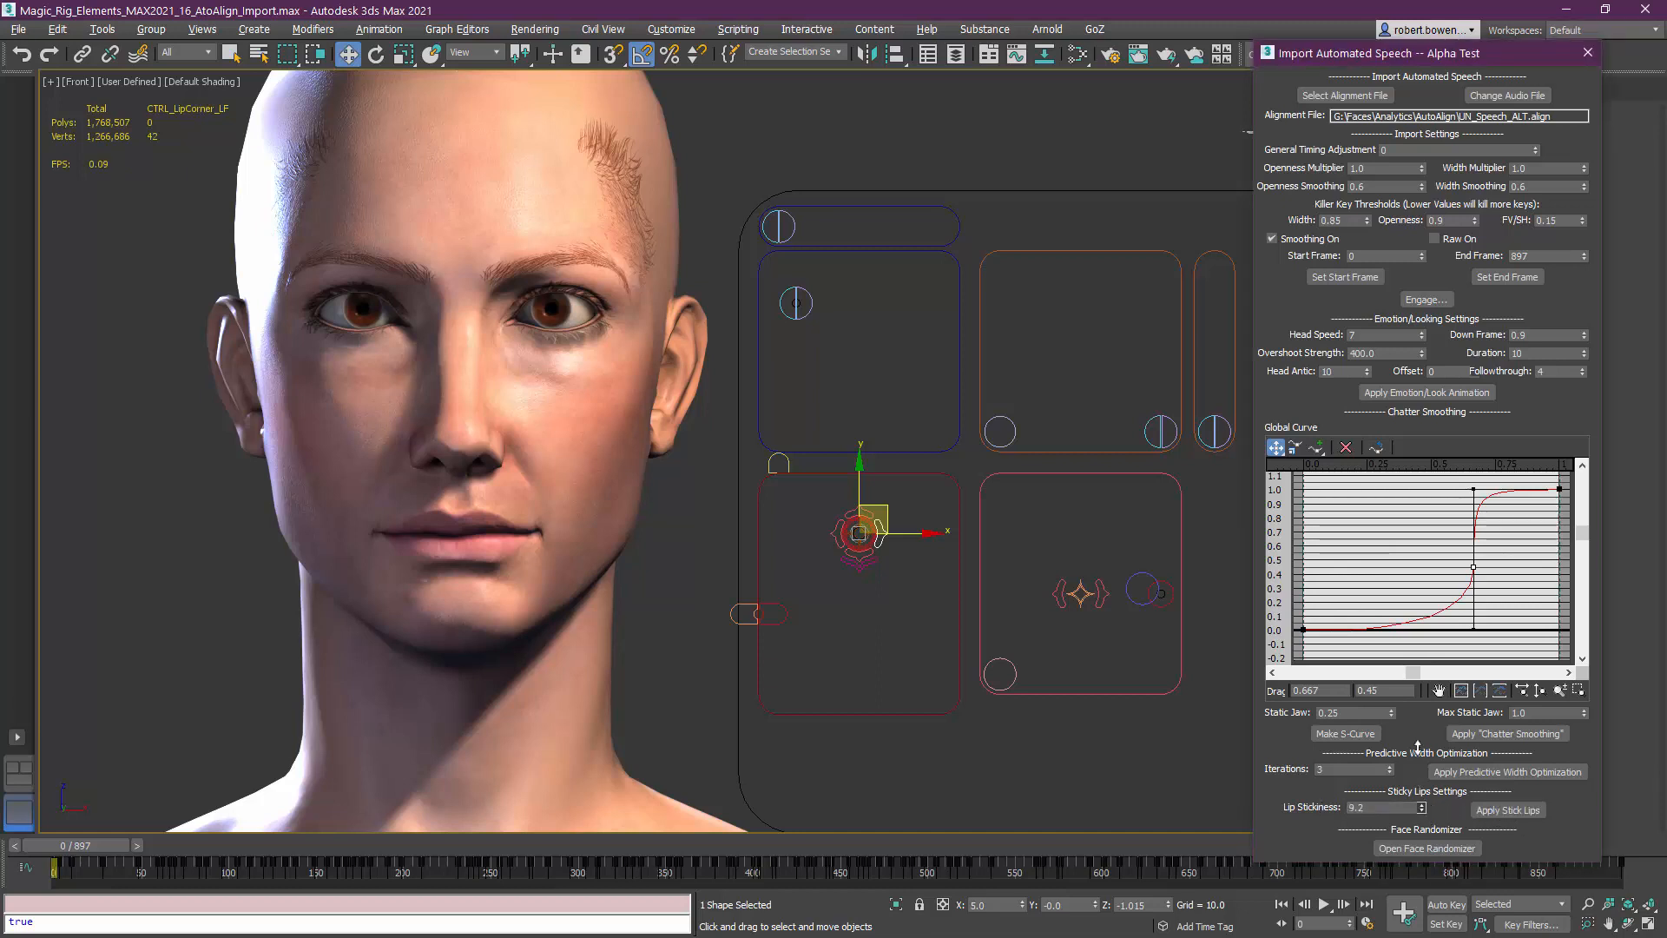
pyautogui.moveTo(1417, 746)
pyautogui.mouseDown()
pyautogui.moveTo(1416, 800)
pyautogui.moveTo(1416, 764)
pyautogui.mouseUp()
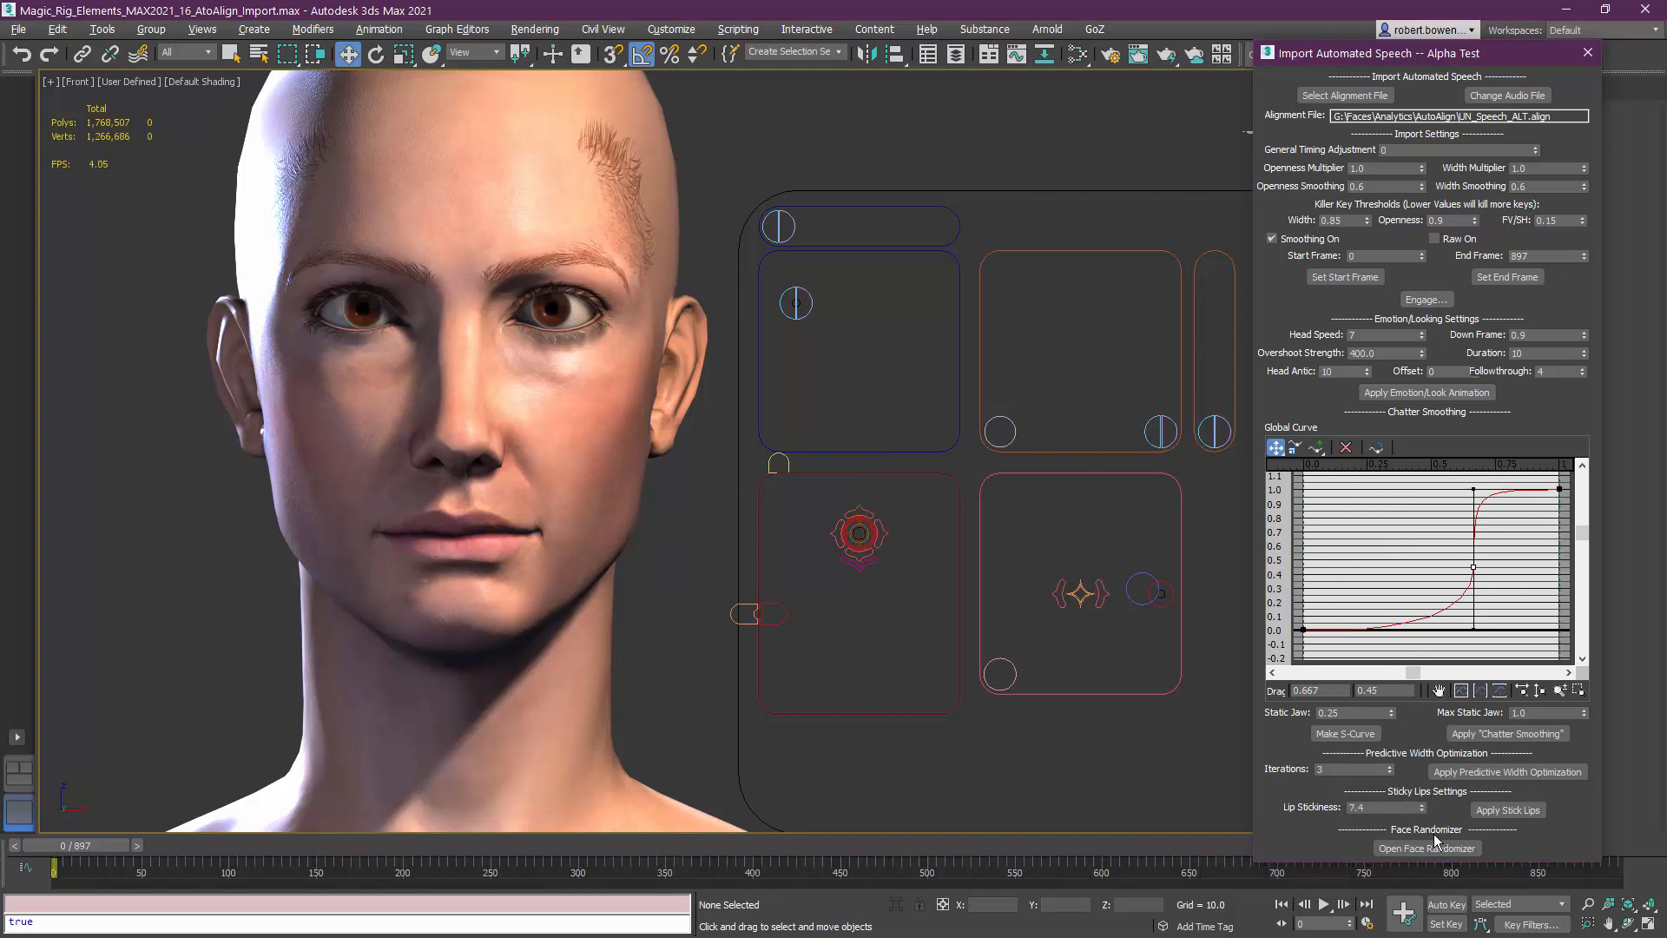
pyautogui.click(1386, 805)
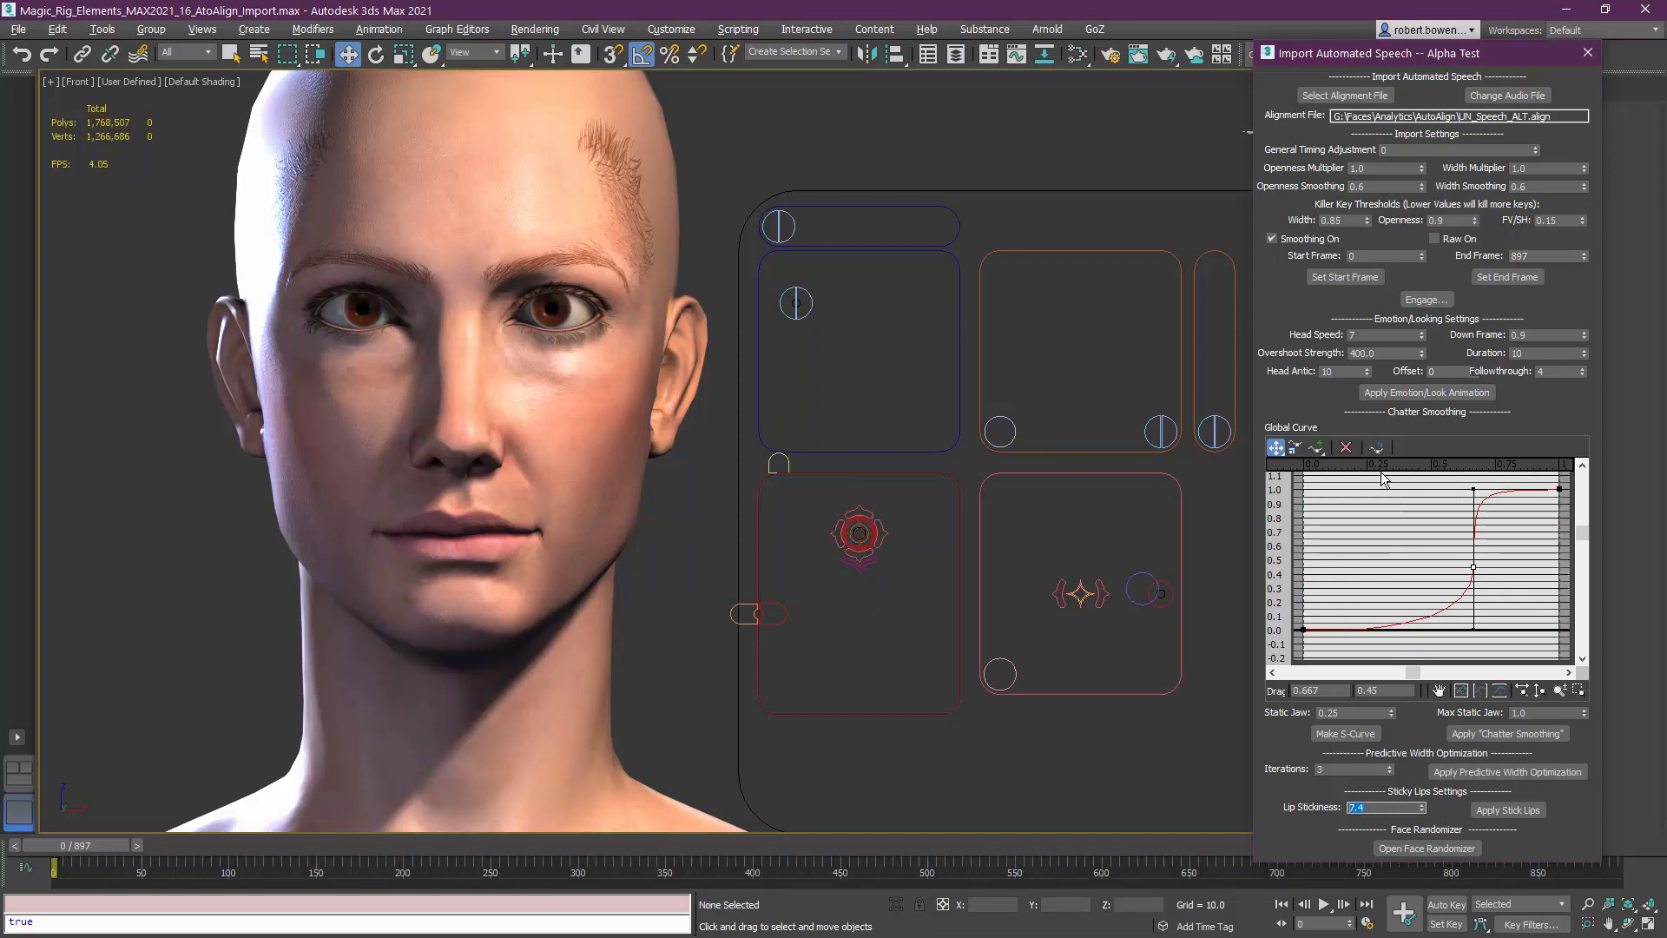
pyautogui.write('2.5')
pyautogui.press('Return')
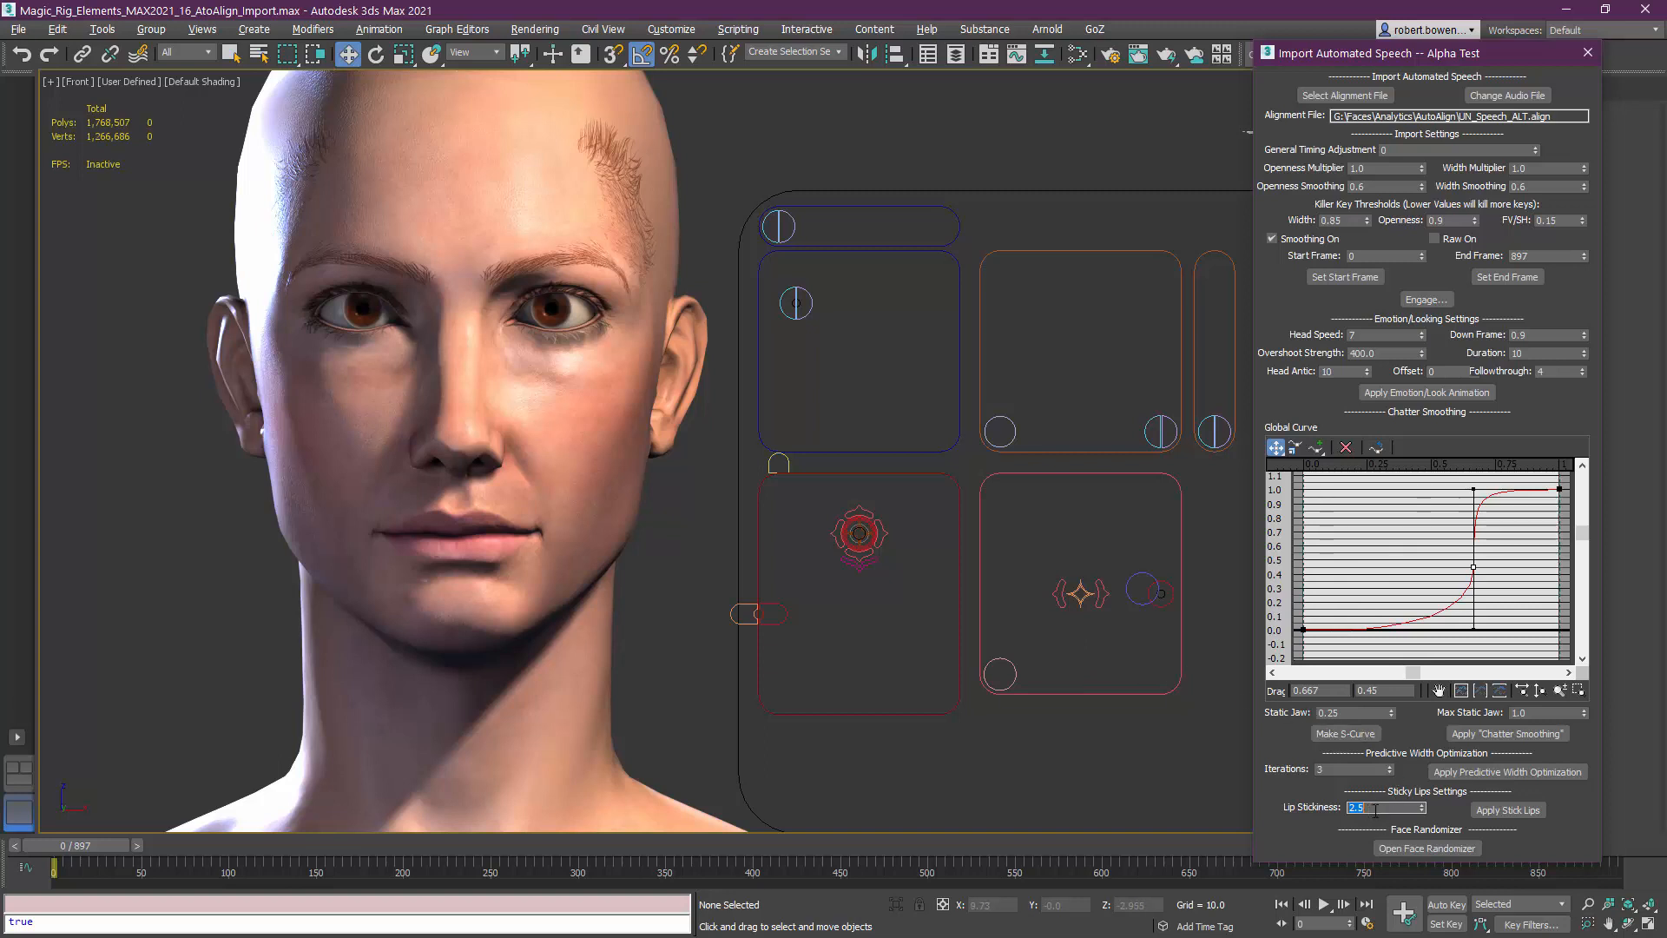
pyautogui.click(1492, 811)
# Try moving the sticky lips control and undo it, then test opening the mouth with the lips sealer and mouth controls
pyautogui.moveTo(1036, 645)
pyautogui.mouseDown()
pyautogui.moveTo(1023, 666)
pyautogui.moveTo(1028, 651)
pyautogui.moveTo(1040, 665)
pyautogui.mouseUp()
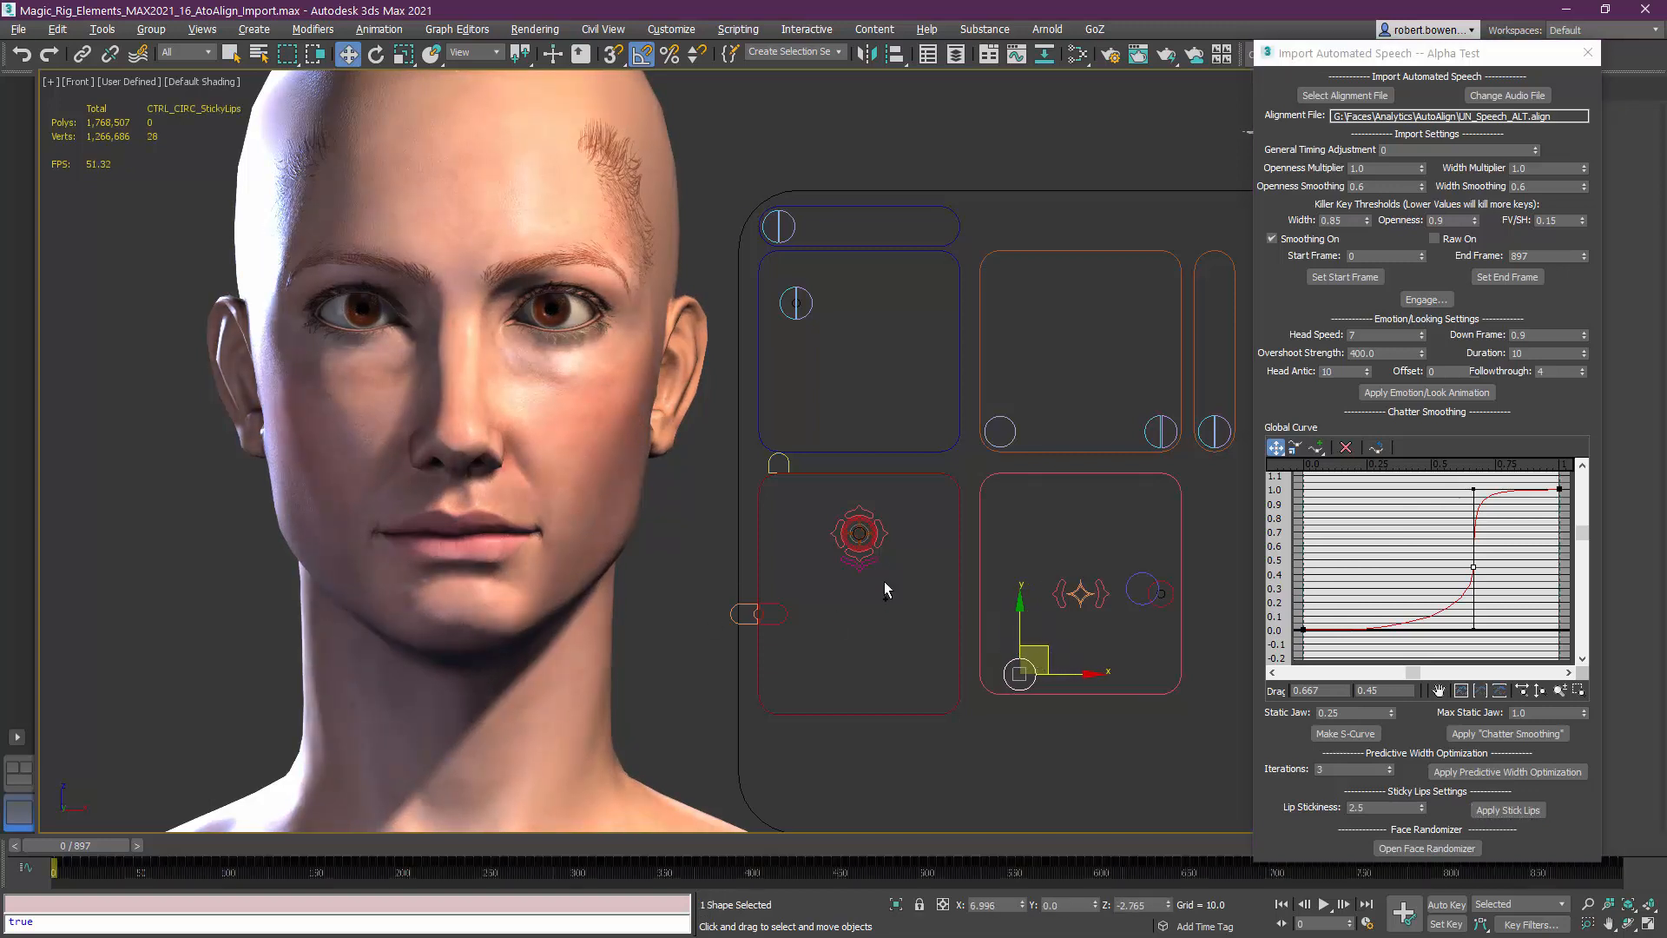
pyautogui.hotkey('ctrl', 'z')
pyautogui.click(859, 533)
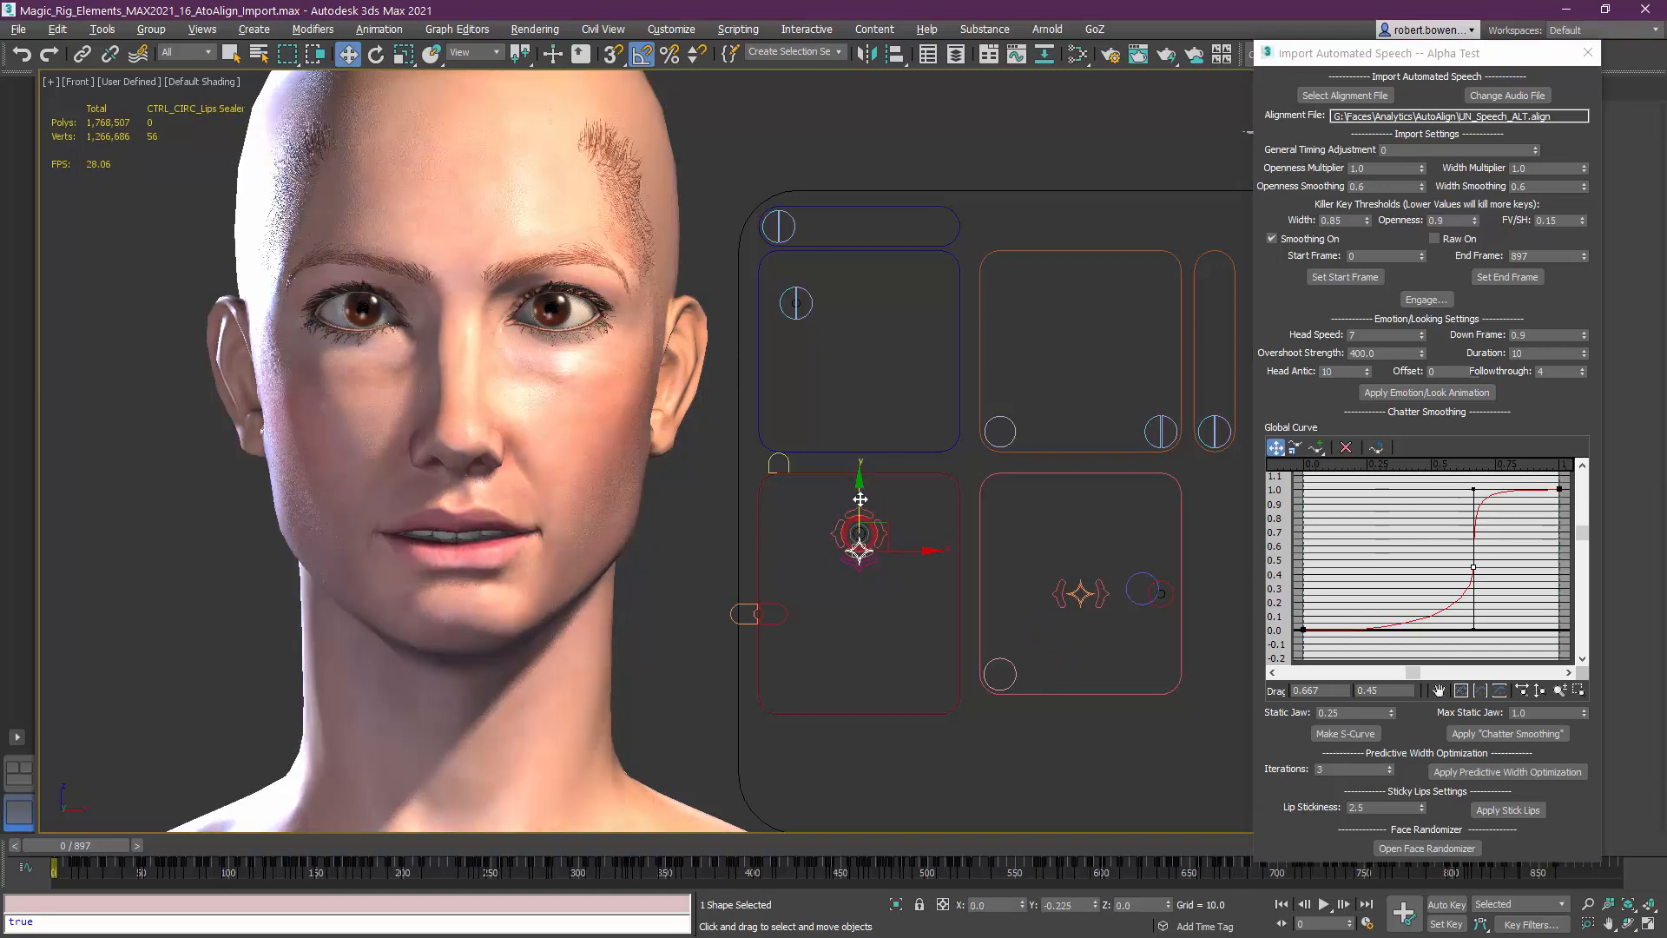
pyautogui.click(882, 560)
pyautogui.click(861, 534)
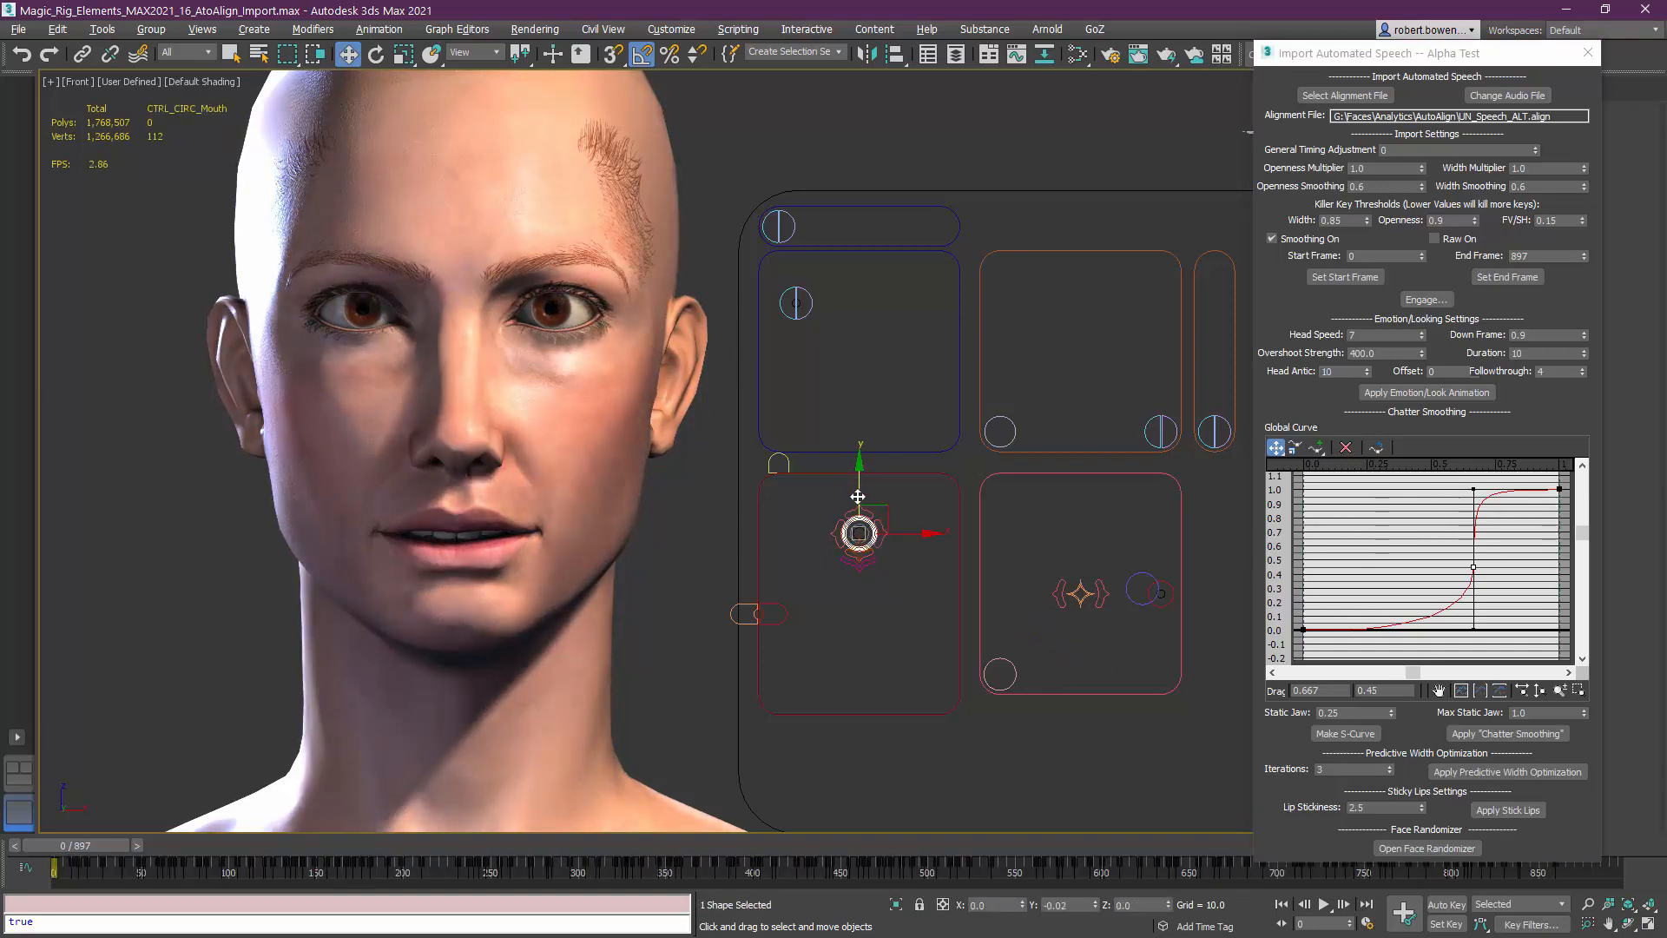
pyautogui.moveTo(858, 496); pyautogui.dragTo(858, 526)
# Test the sticky lips control by moving it around its box, and return it to its starting corner
pyautogui.click(1000, 674)
pyautogui.moveTo(1061, 674); pyautogui.dragTo(1090, 513)
pyautogui.moveTo(1031, 457); pyautogui.dragTo(1031, 514)
pyautogui.moveTo(1081, 566); pyautogui.dragTo(1086, 653)
pyautogui.moveTo(1146, 706); pyautogui.dragTo(1000, 674)
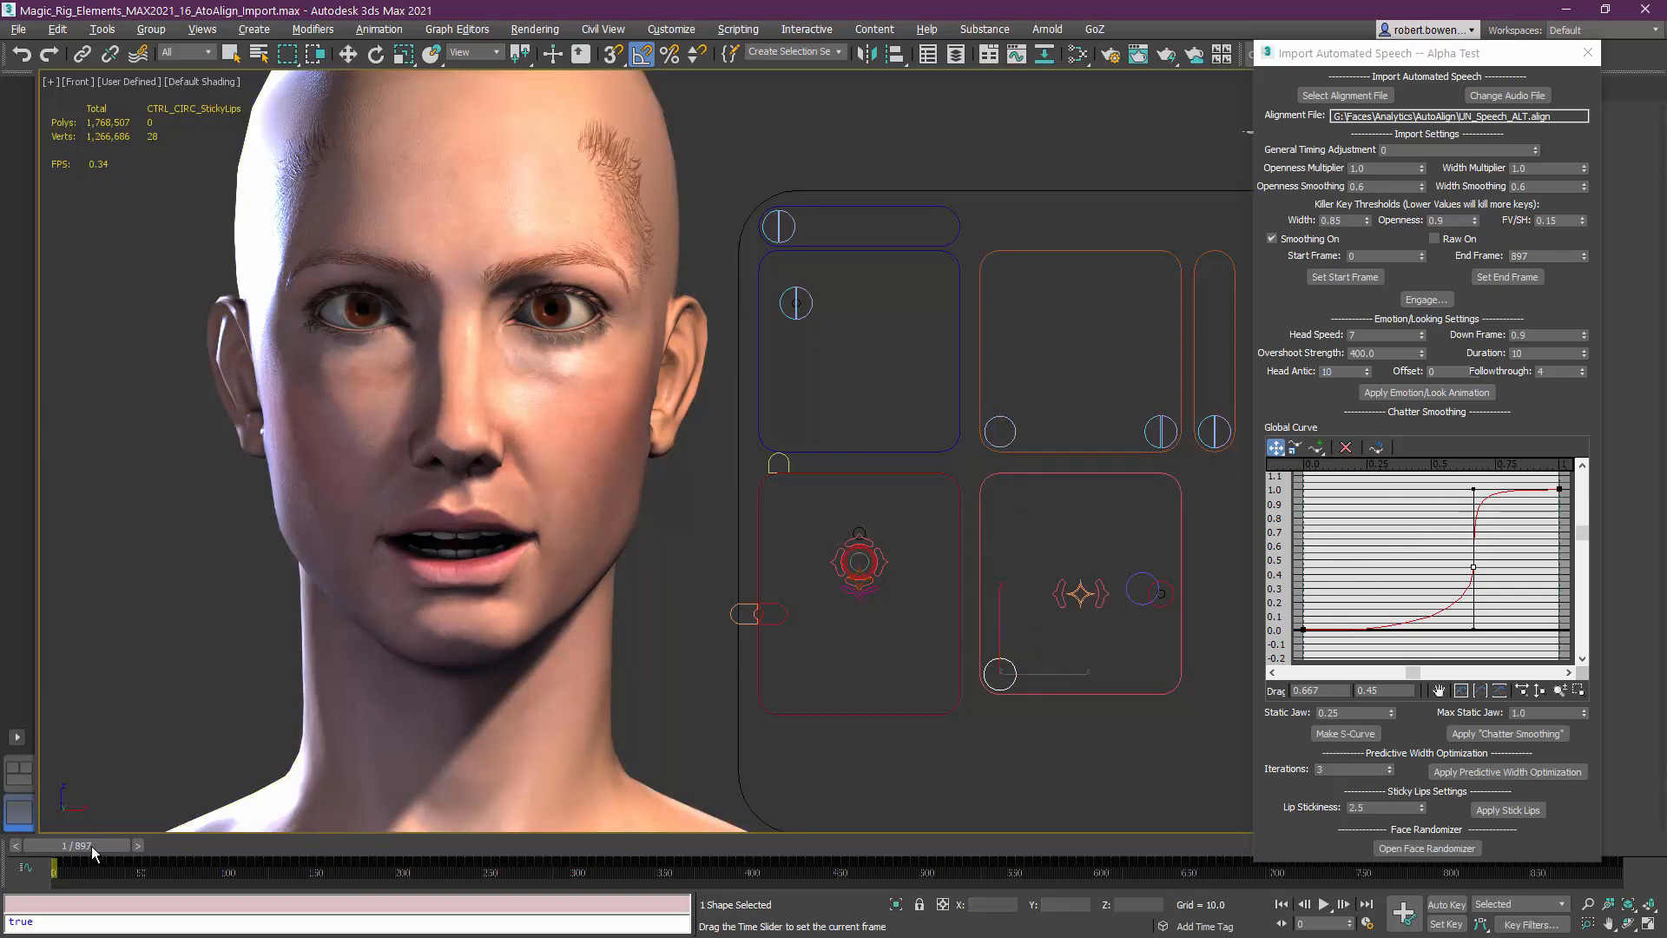
# Align the lips sealer control to the mouth control in X, Y and Z position, pivot point to pivot point
pyautogui.scroll(5, 820, 643)
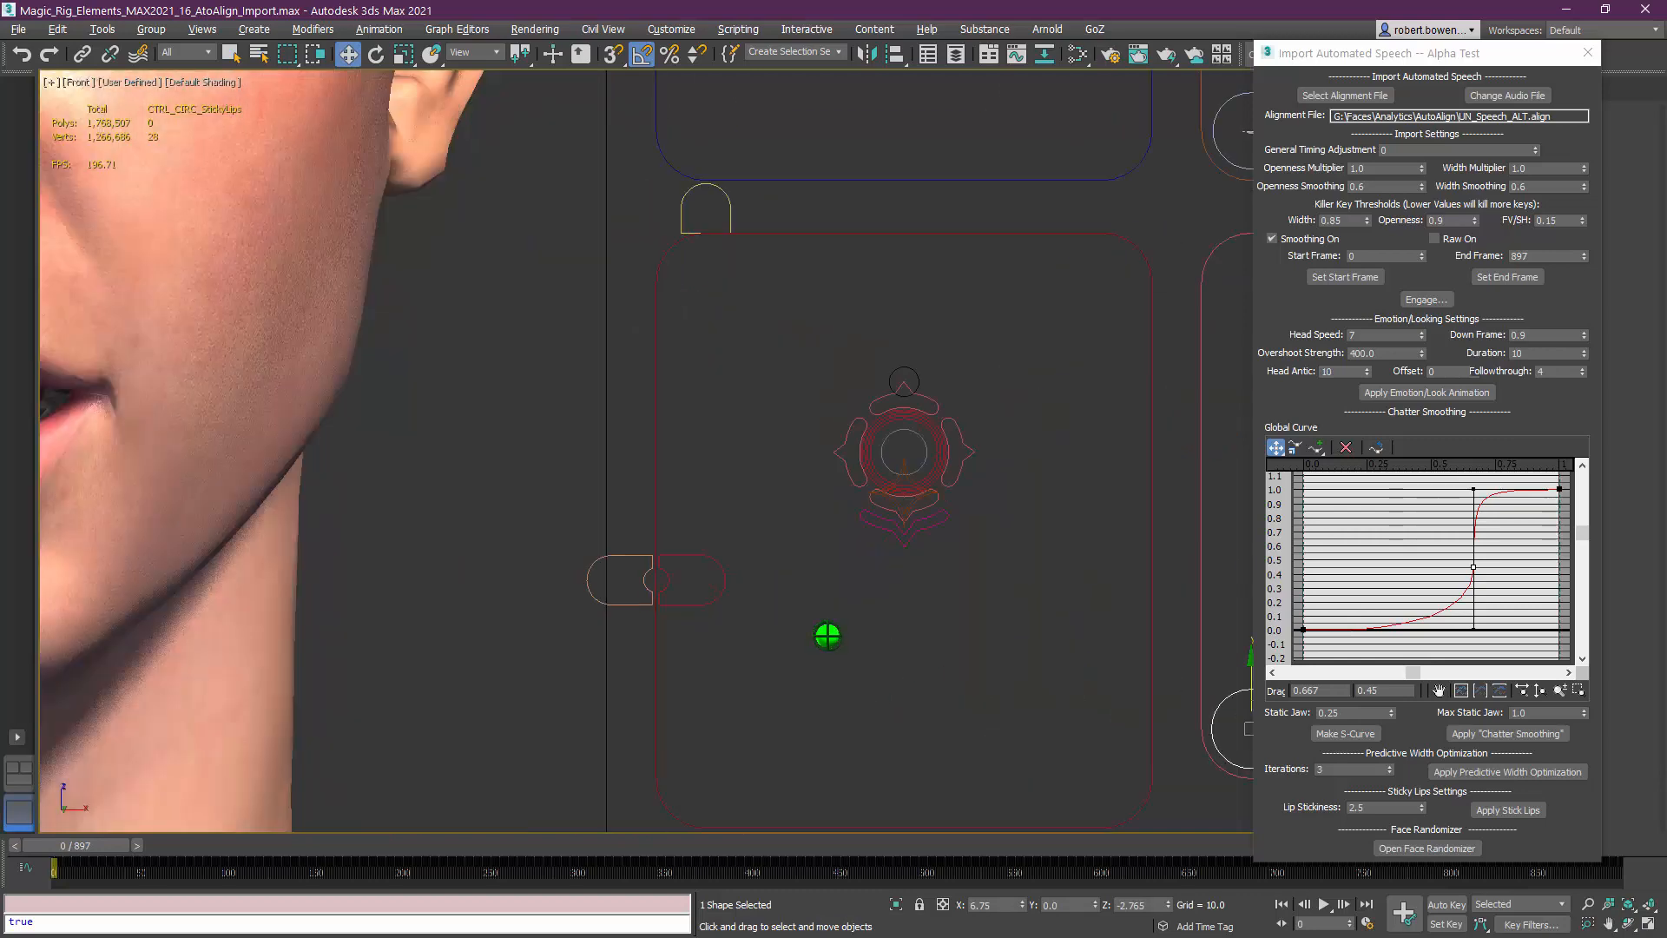
pyautogui.click(903, 473)
pyautogui.hotkey('alt', 'a')
pyautogui.click(946, 456)
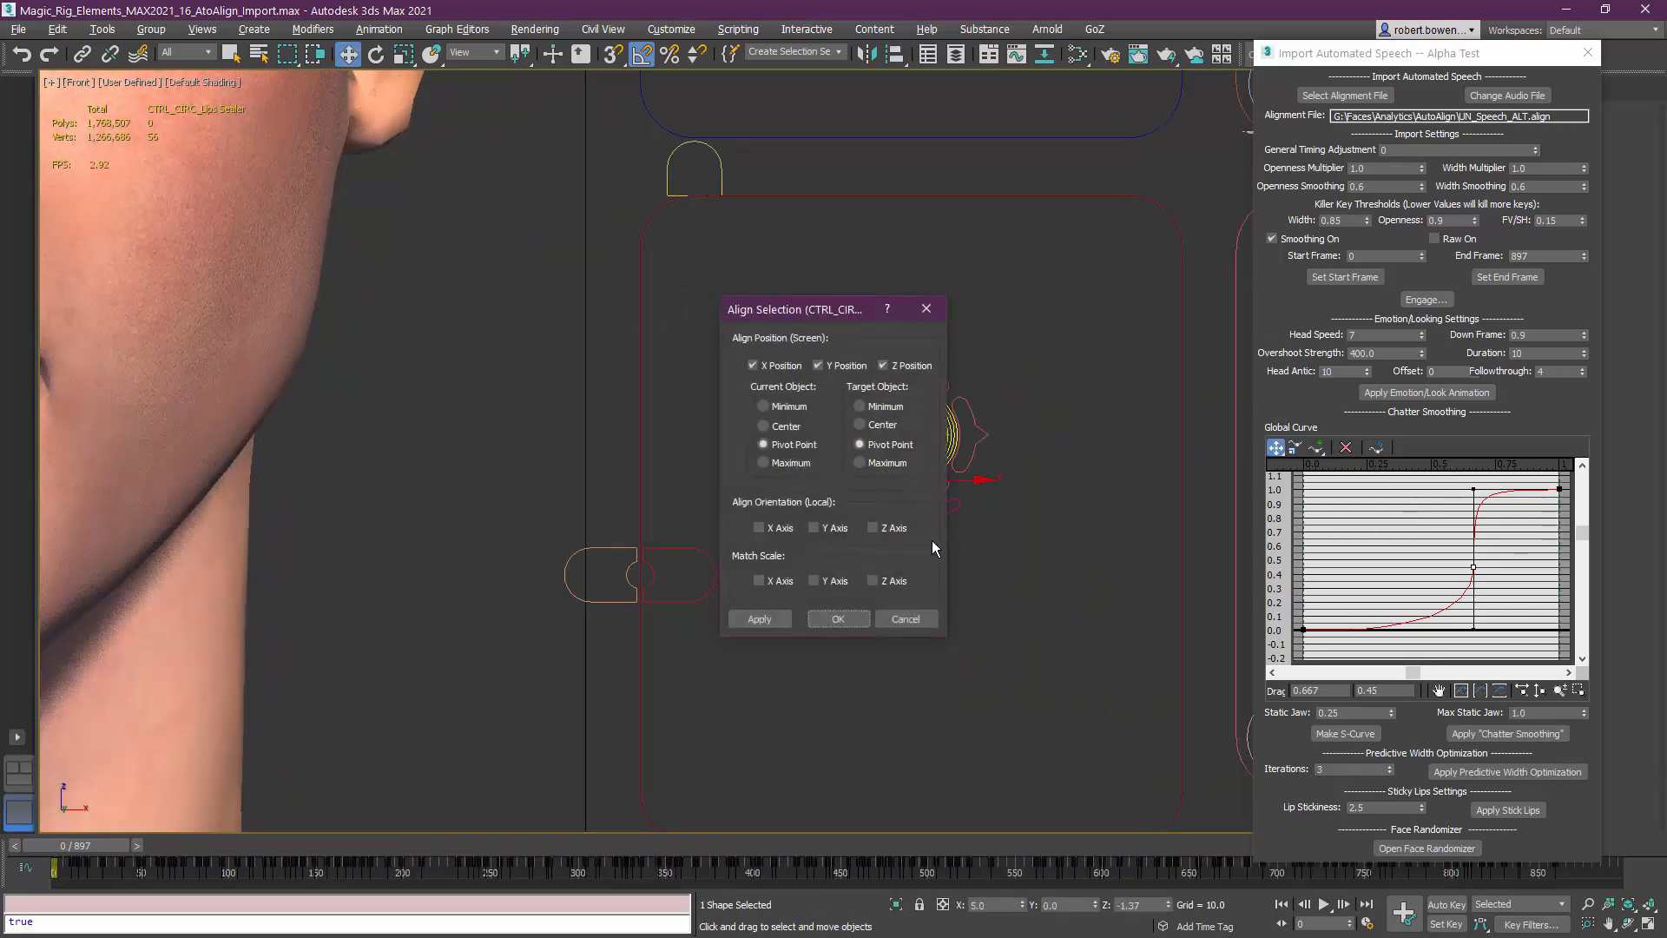
pyautogui.click(837, 617)
# Align the circular mouth control to the small rest-position circle above it
pyautogui.click(952, 415)
pyautogui.hotkey('alt', 'a')
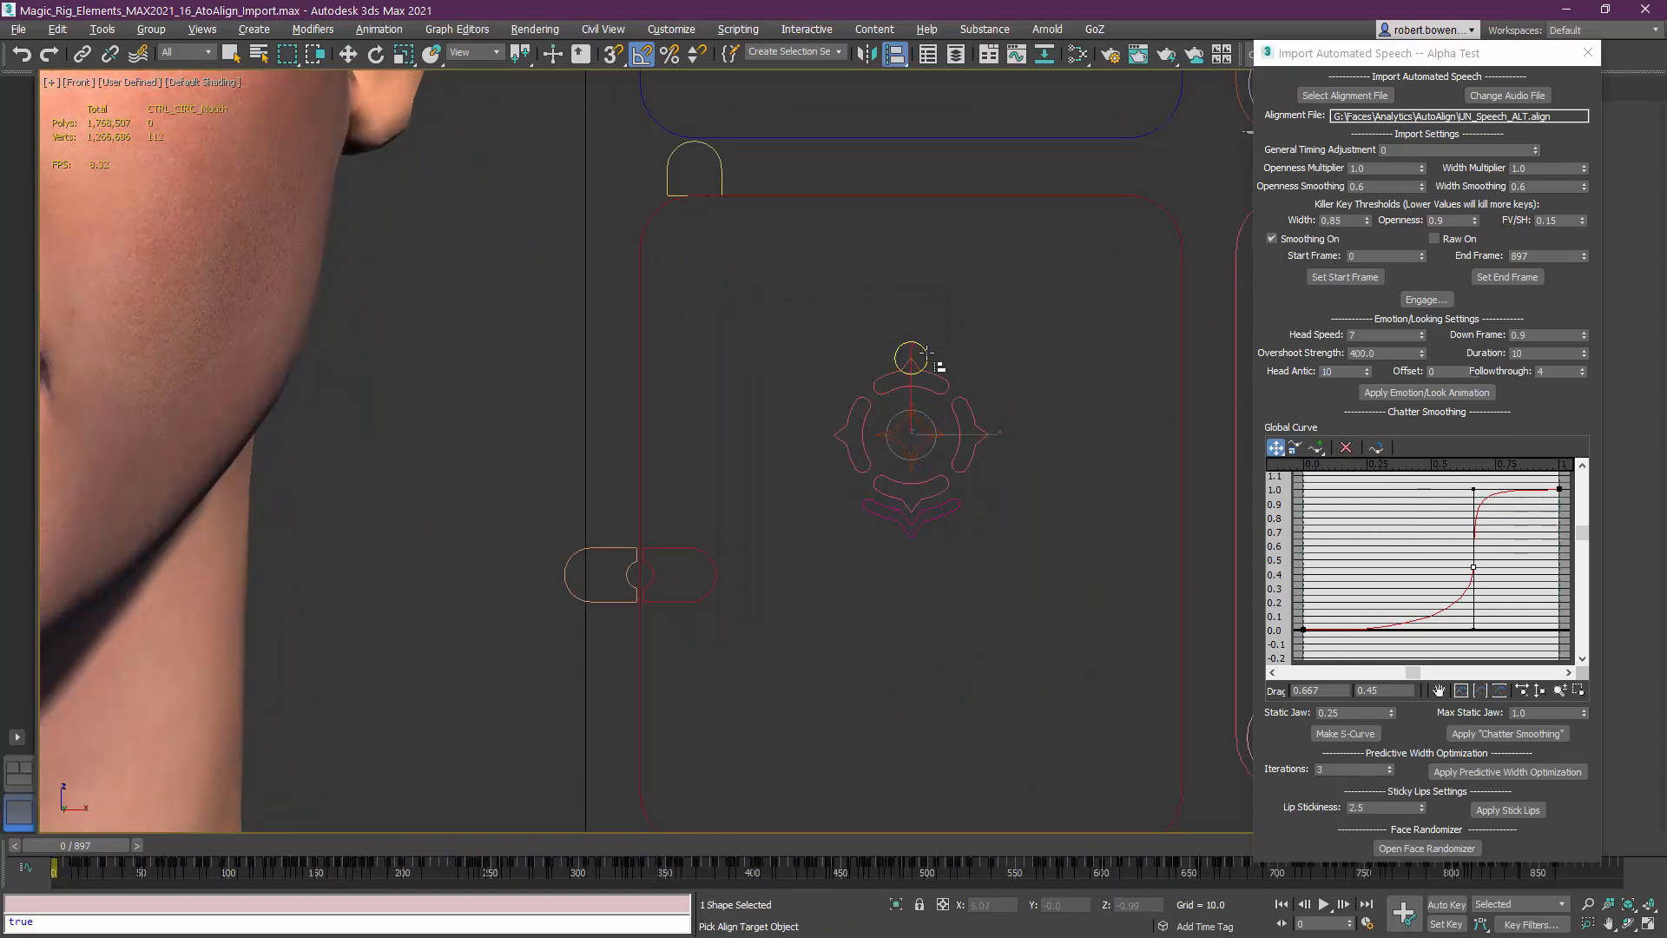
pyautogui.click(929, 359)
pyautogui.click(837, 617)
pyautogui.scroll(-5, 847, 547)
pyautogui.moveTo(804, 636); pyautogui.dragTo(797, 674, button='middle')
pyautogui.scroll(3, 797, 674)
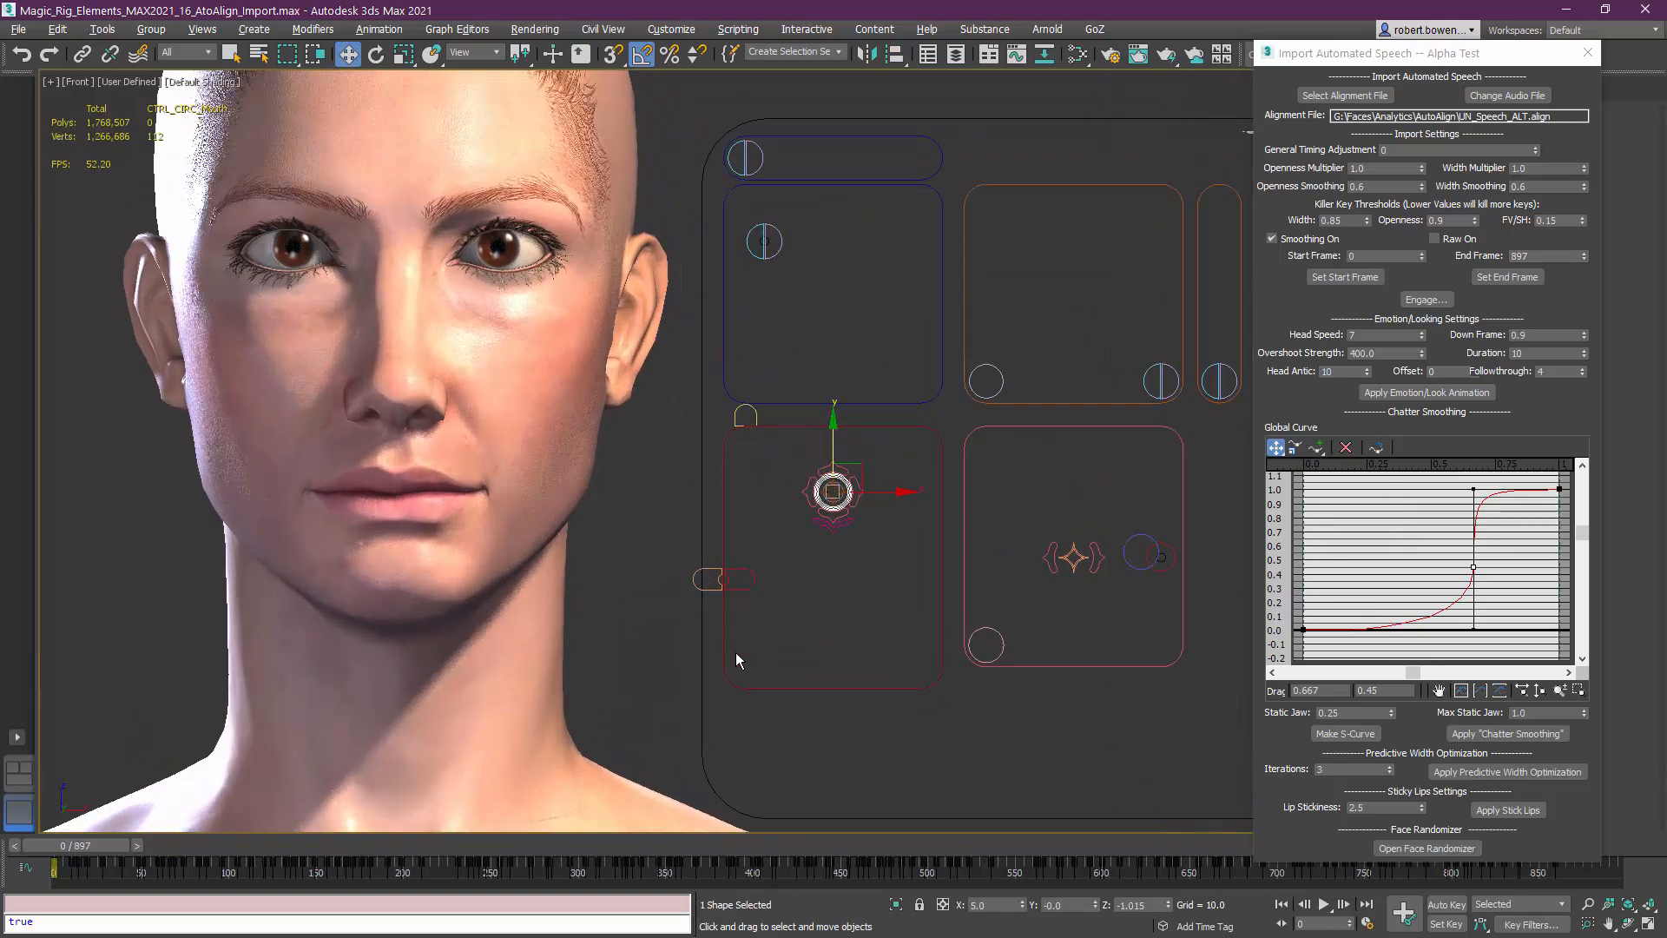
# Play the speech animation, scrub to frame 281, and examine the lips up close
pyautogui.press('/')
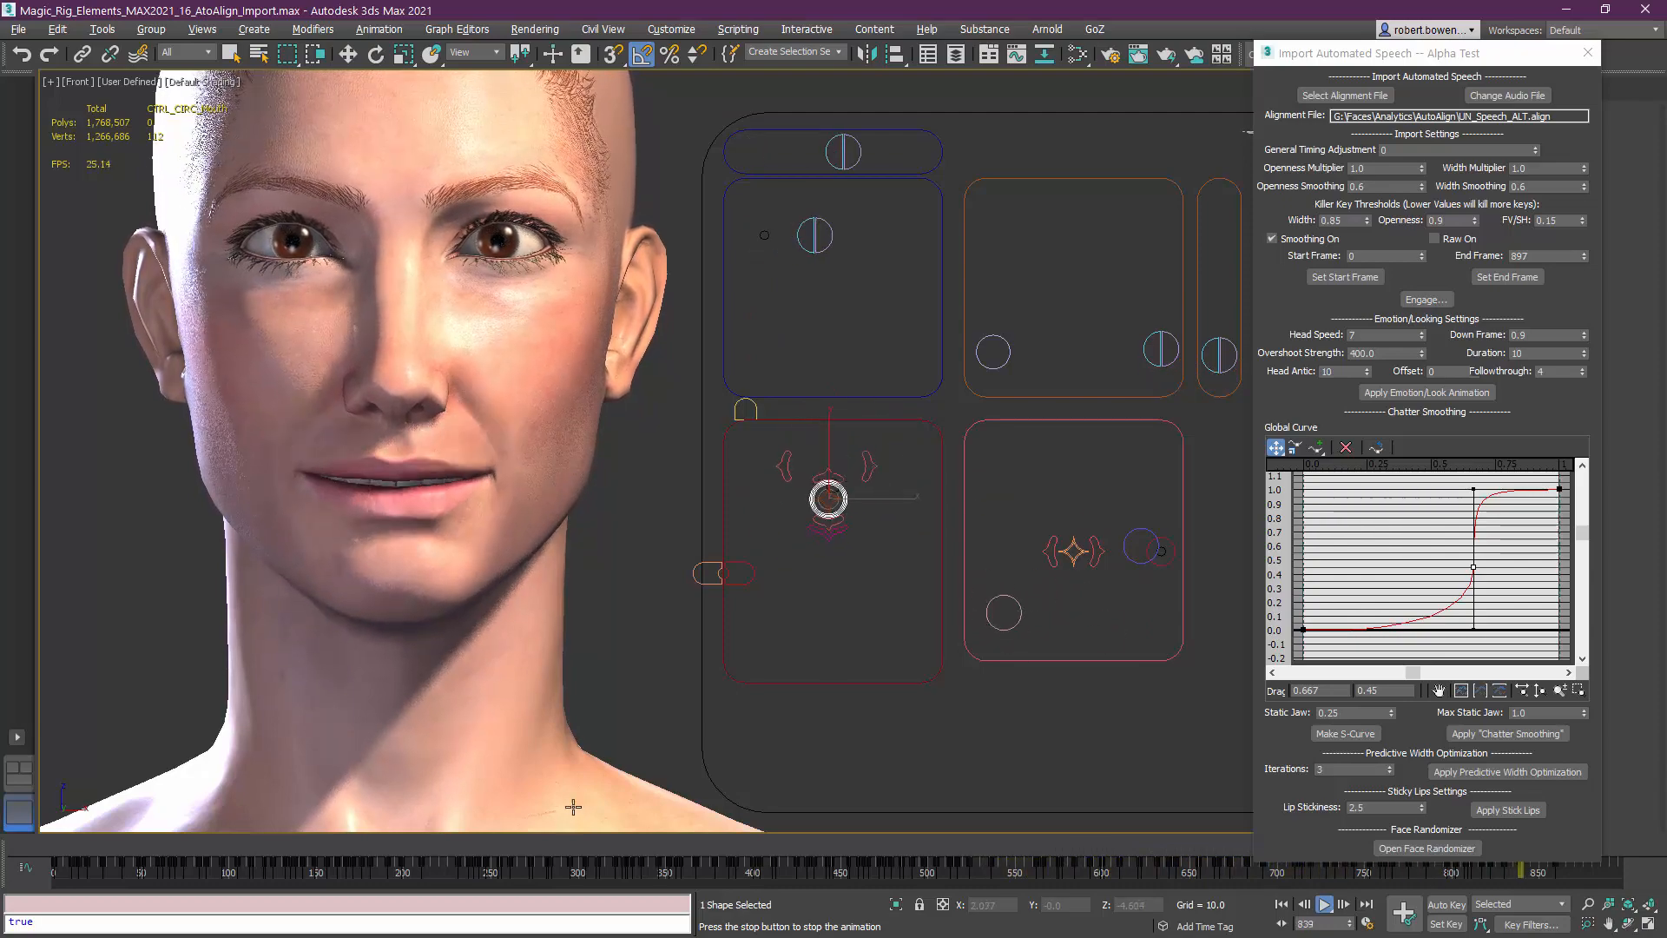
pyautogui.click(539, 846)
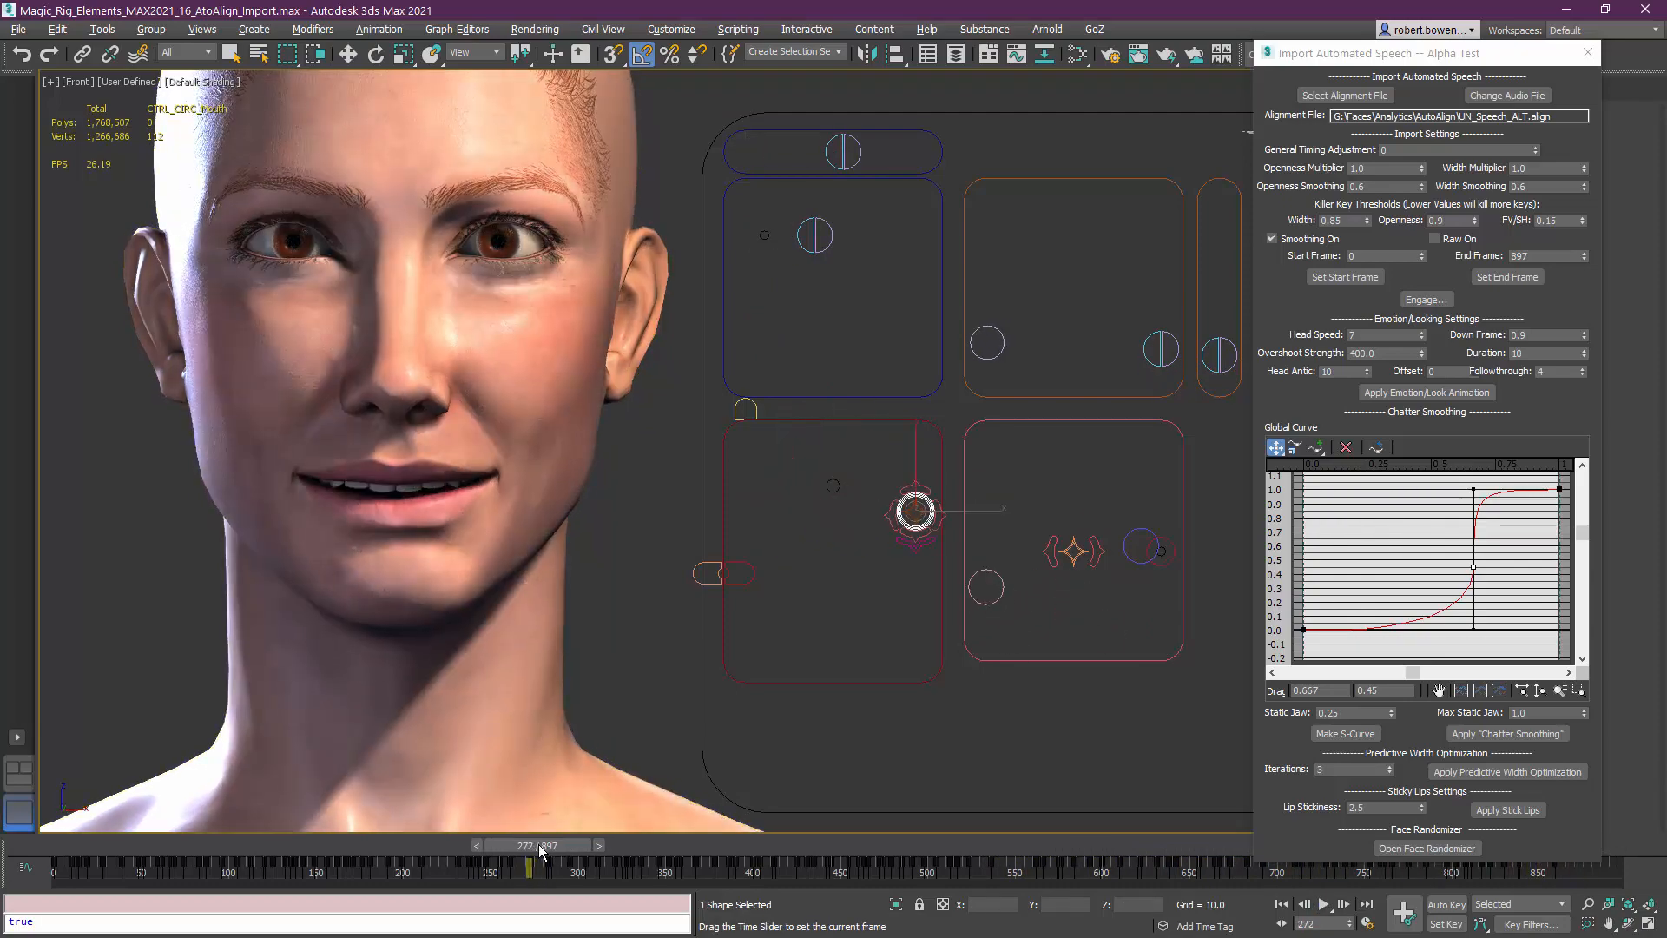
pyautogui.moveTo(538, 851)
pyautogui.mouseDown()
pyautogui.moveTo(523, 852)
pyautogui.moveTo(575, 847)
pyautogui.moveTo(524, 855)
pyautogui.moveTo(557, 851)
pyautogui.mouseUp()
pyautogui.scroll(8, 603, 640)
pyautogui.press('w')
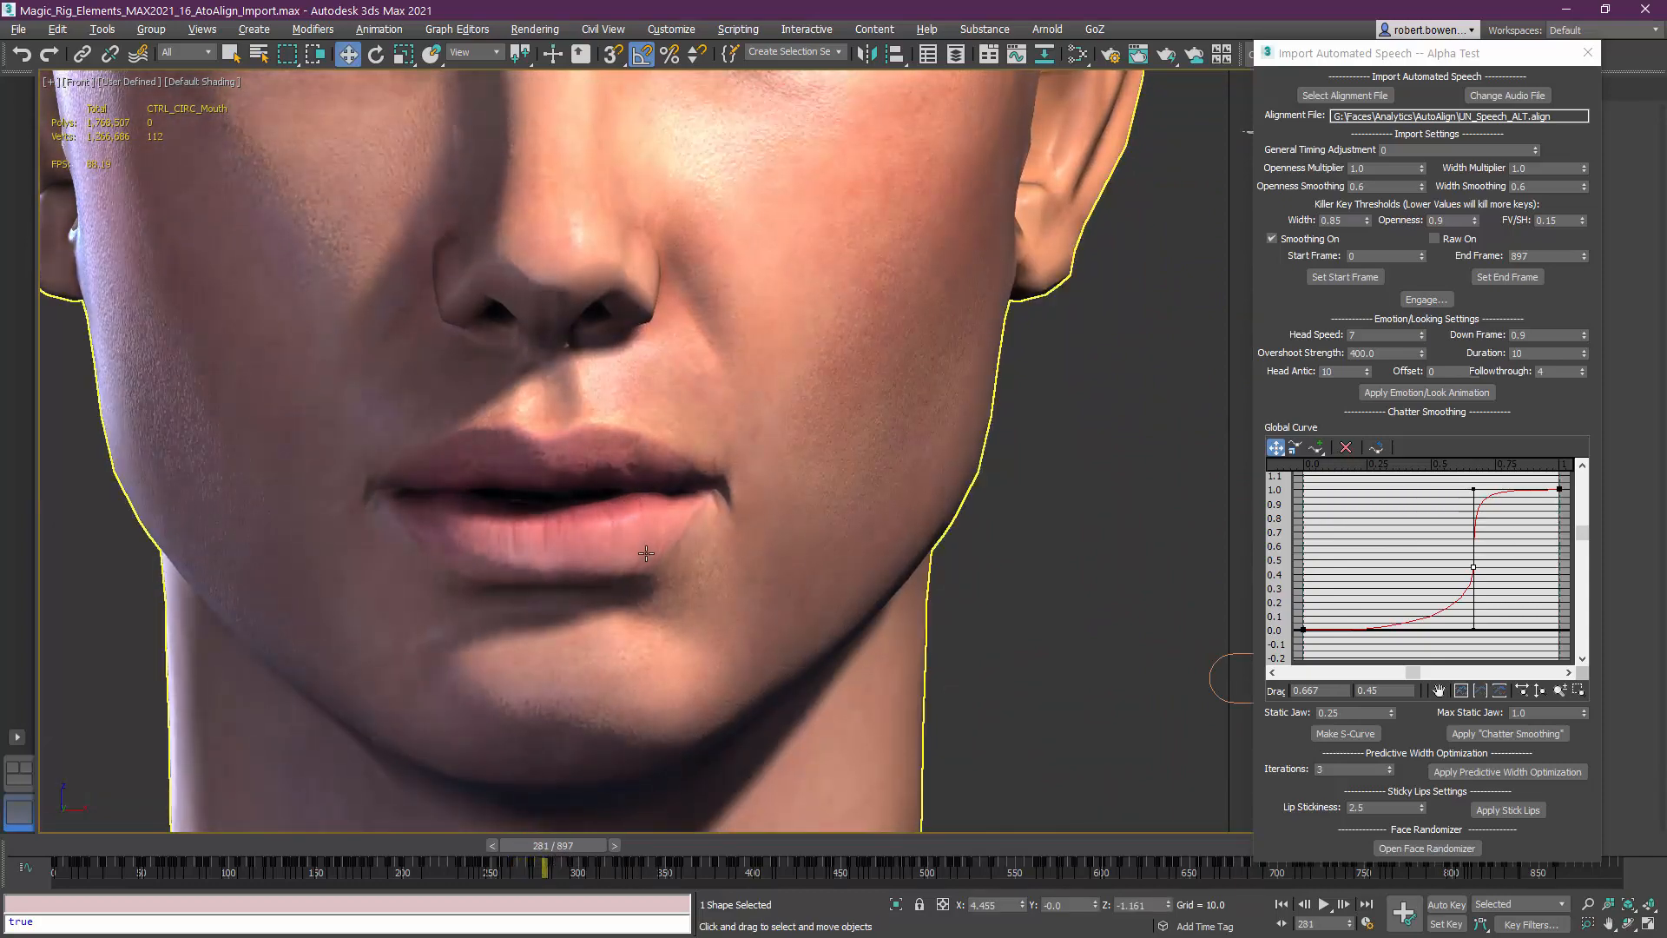
# Examine the lips with the mesh edges shown, scrub to frame 528, and restore the plain shaded display of the whole head
pyautogui.press('F4')
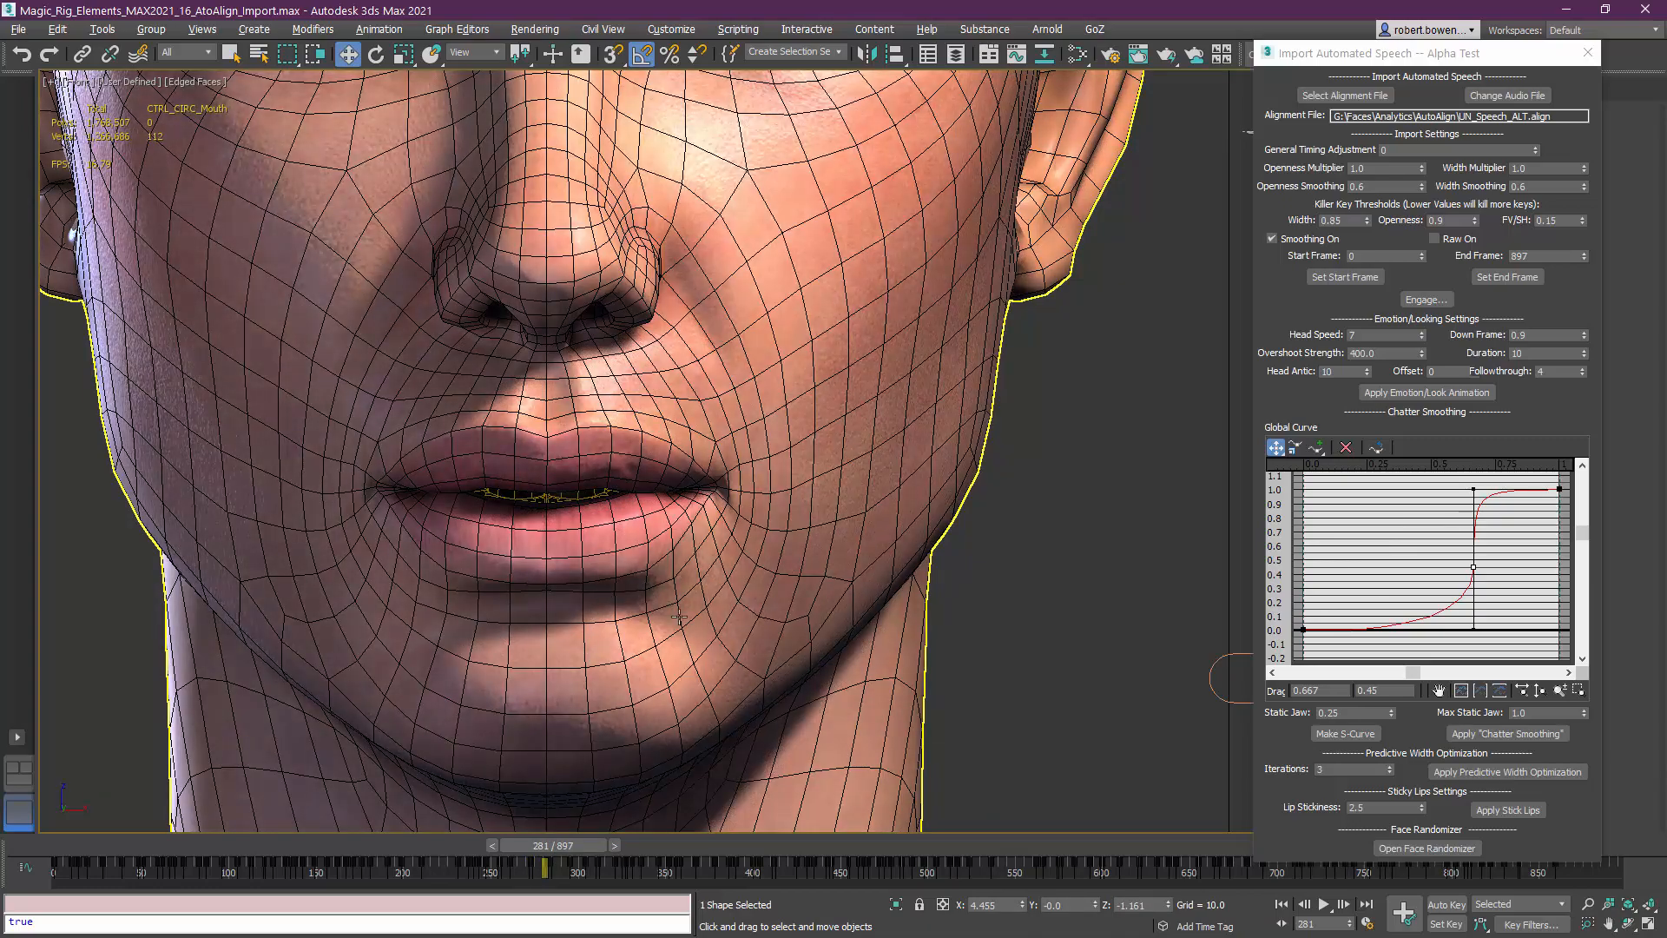
pyautogui.moveTo(569, 846); pyautogui.dragTo(992, 723)
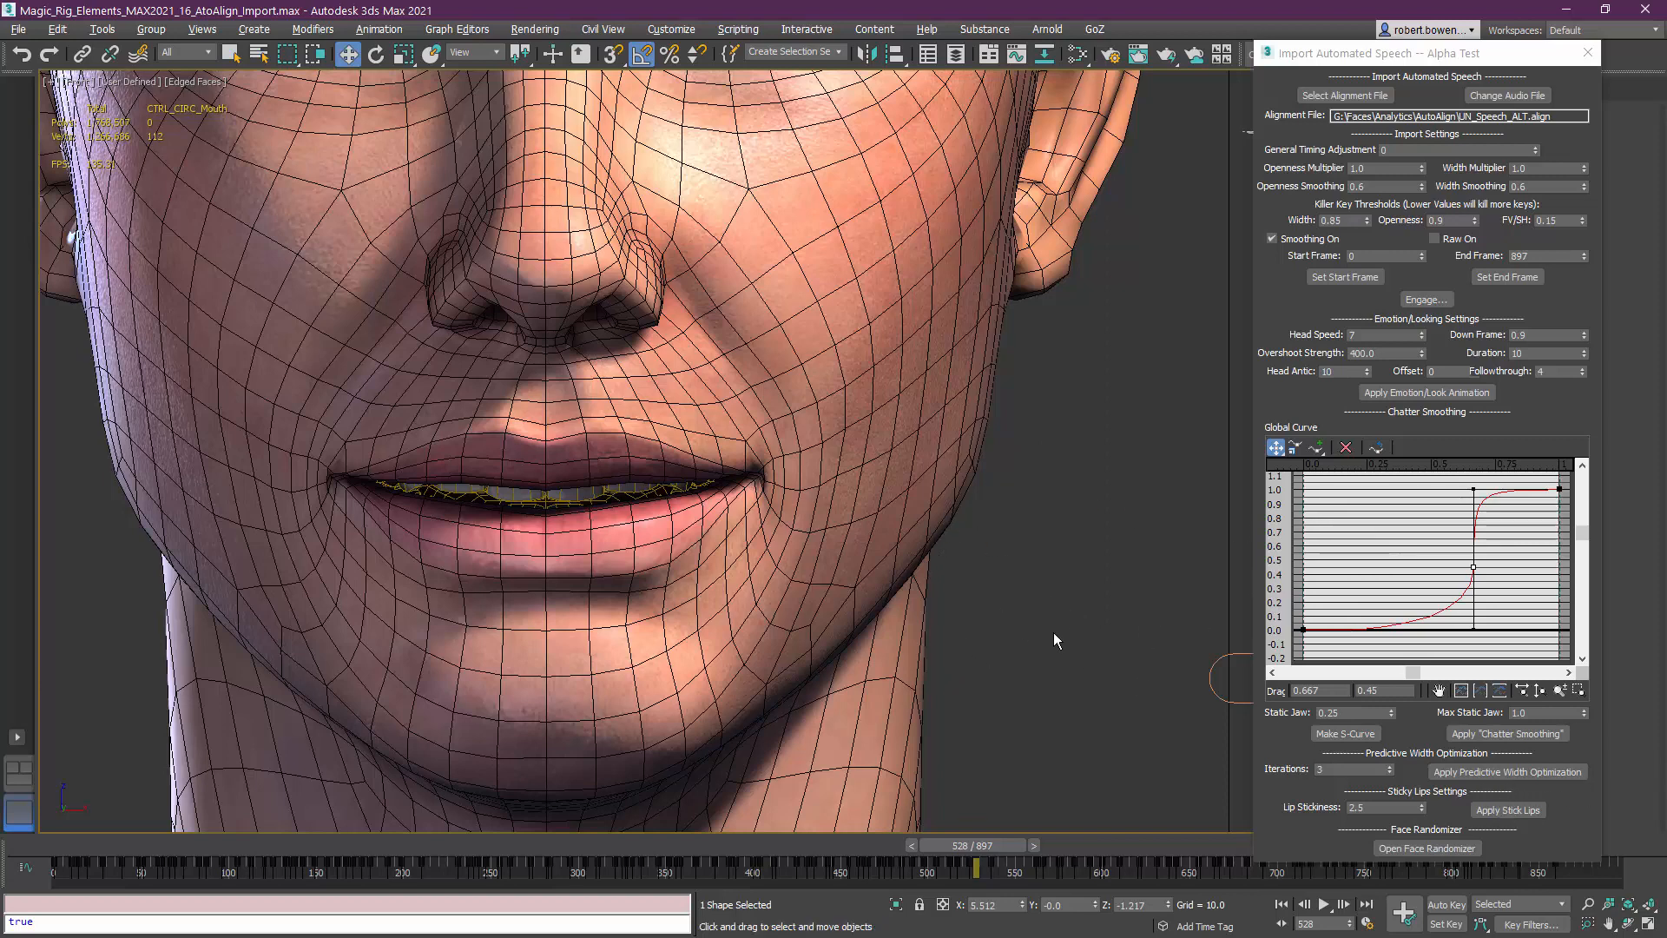
pyautogui.moveTo(1141, 592); pyautogui.dragTo(1007, 598, button='middle')
pyautogui.scroll(-5, 851, 585)
pyautogui.scroll(6, 834, 629)
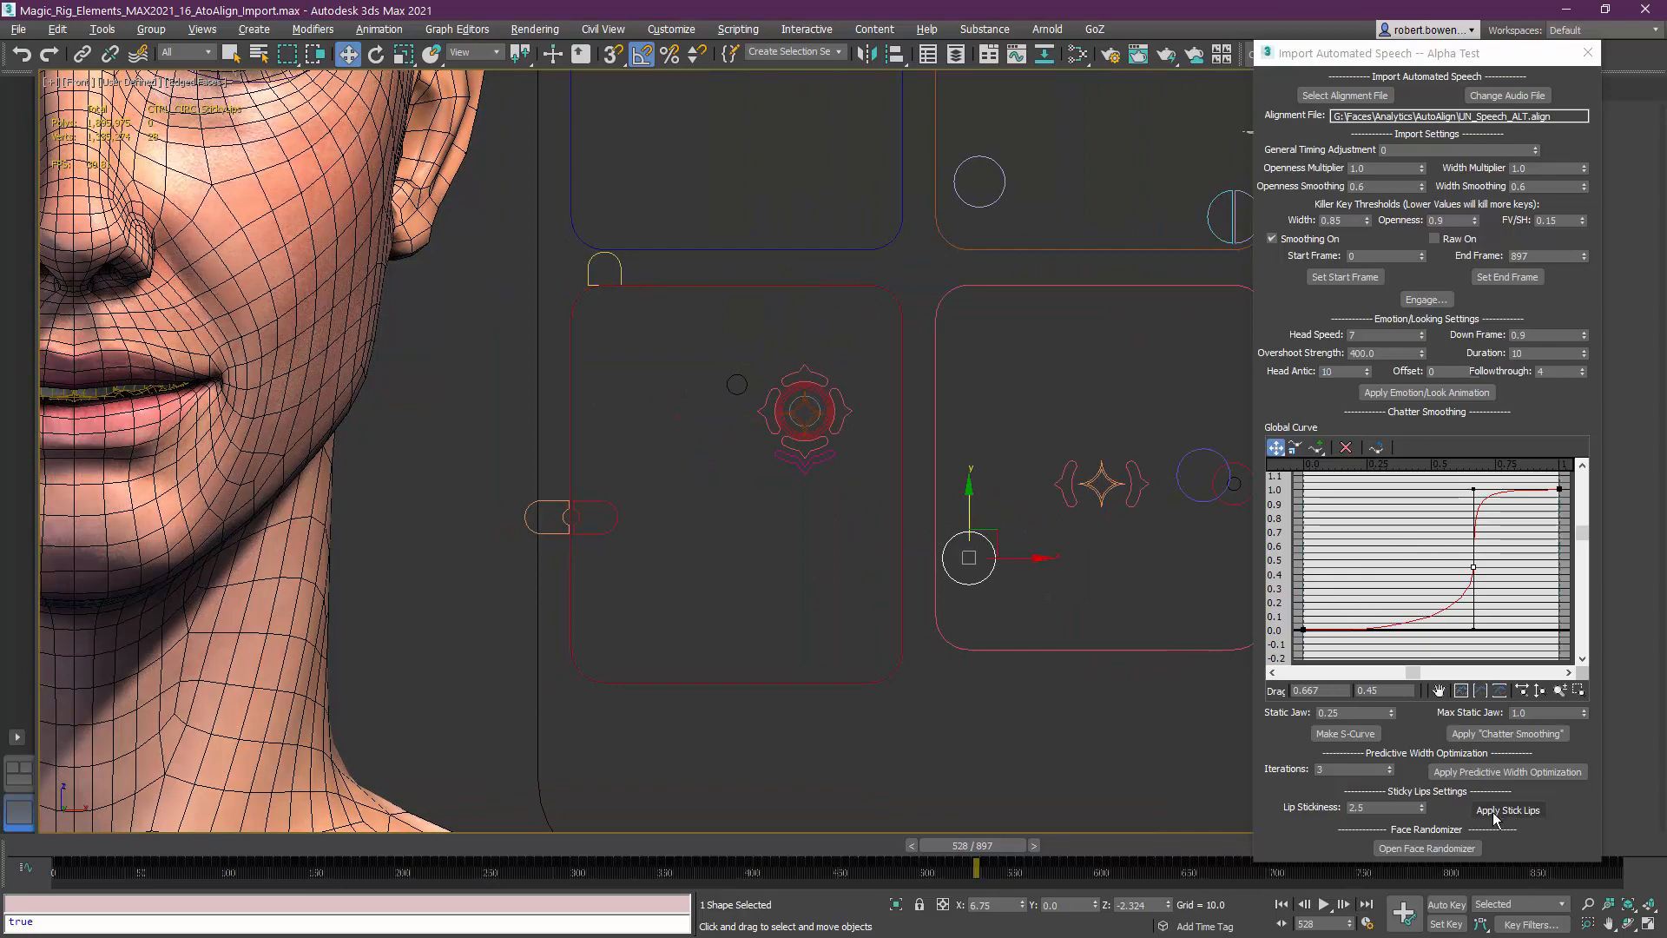
pyautogui.moveTo(663, 549); pyautogui.dragTo(832, 624, button='middle')
pyautogui.scroll(-5, 946, 560)
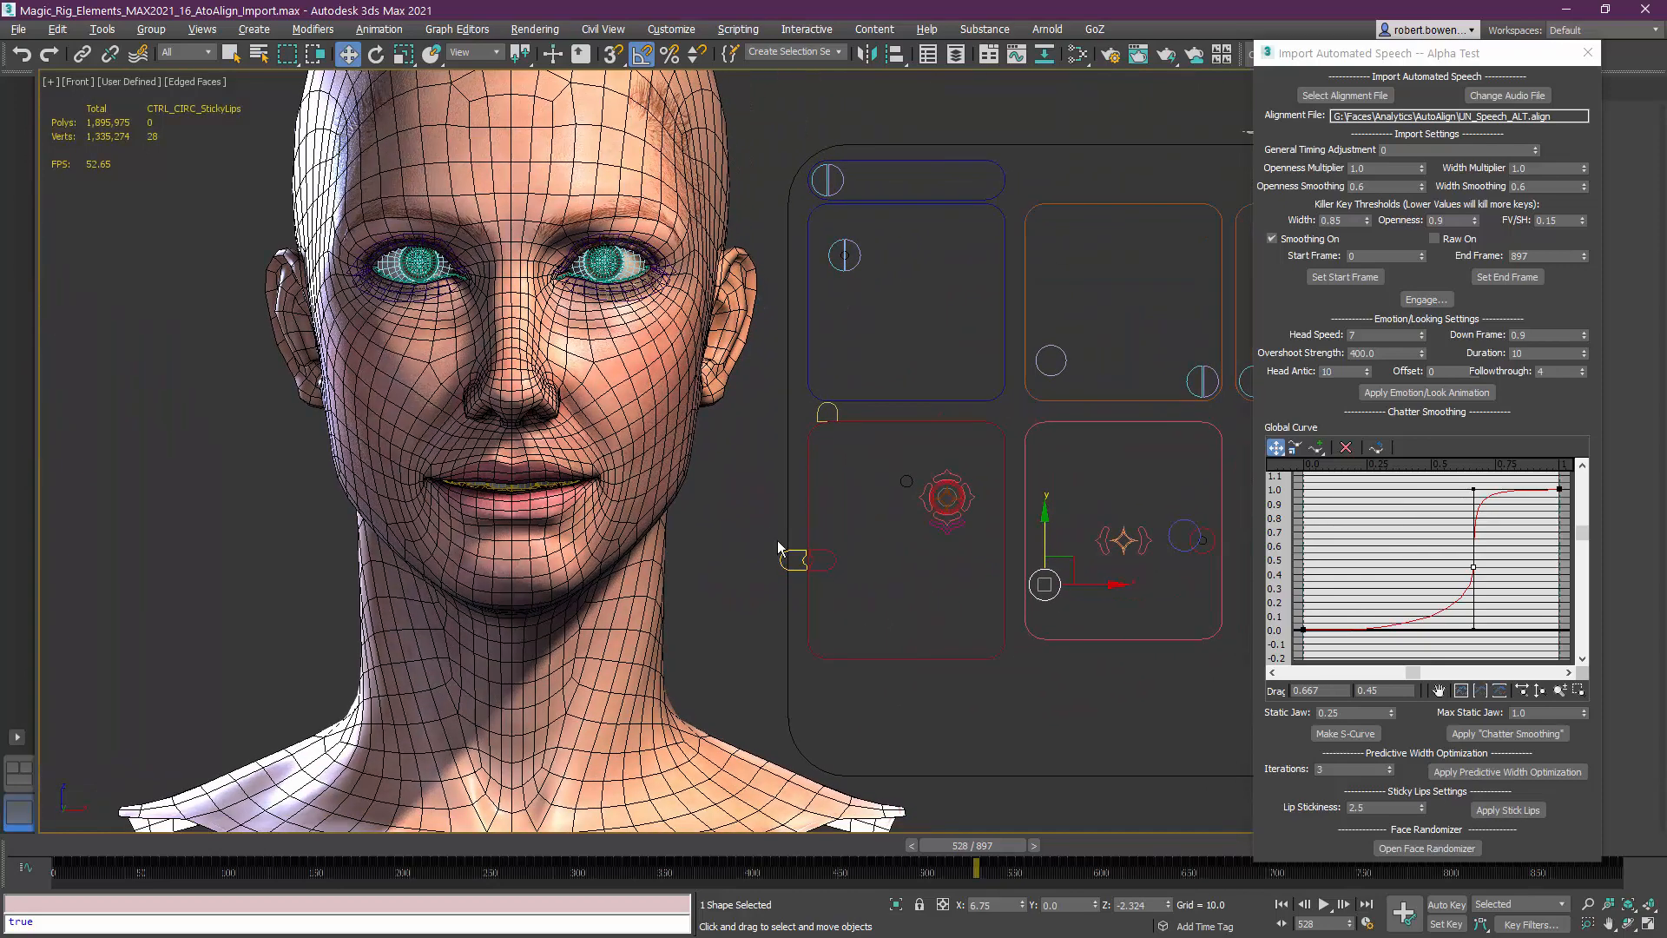
pyautogui.press('F3')
pyautogui.press('F3')
pyautogui.press('F4')
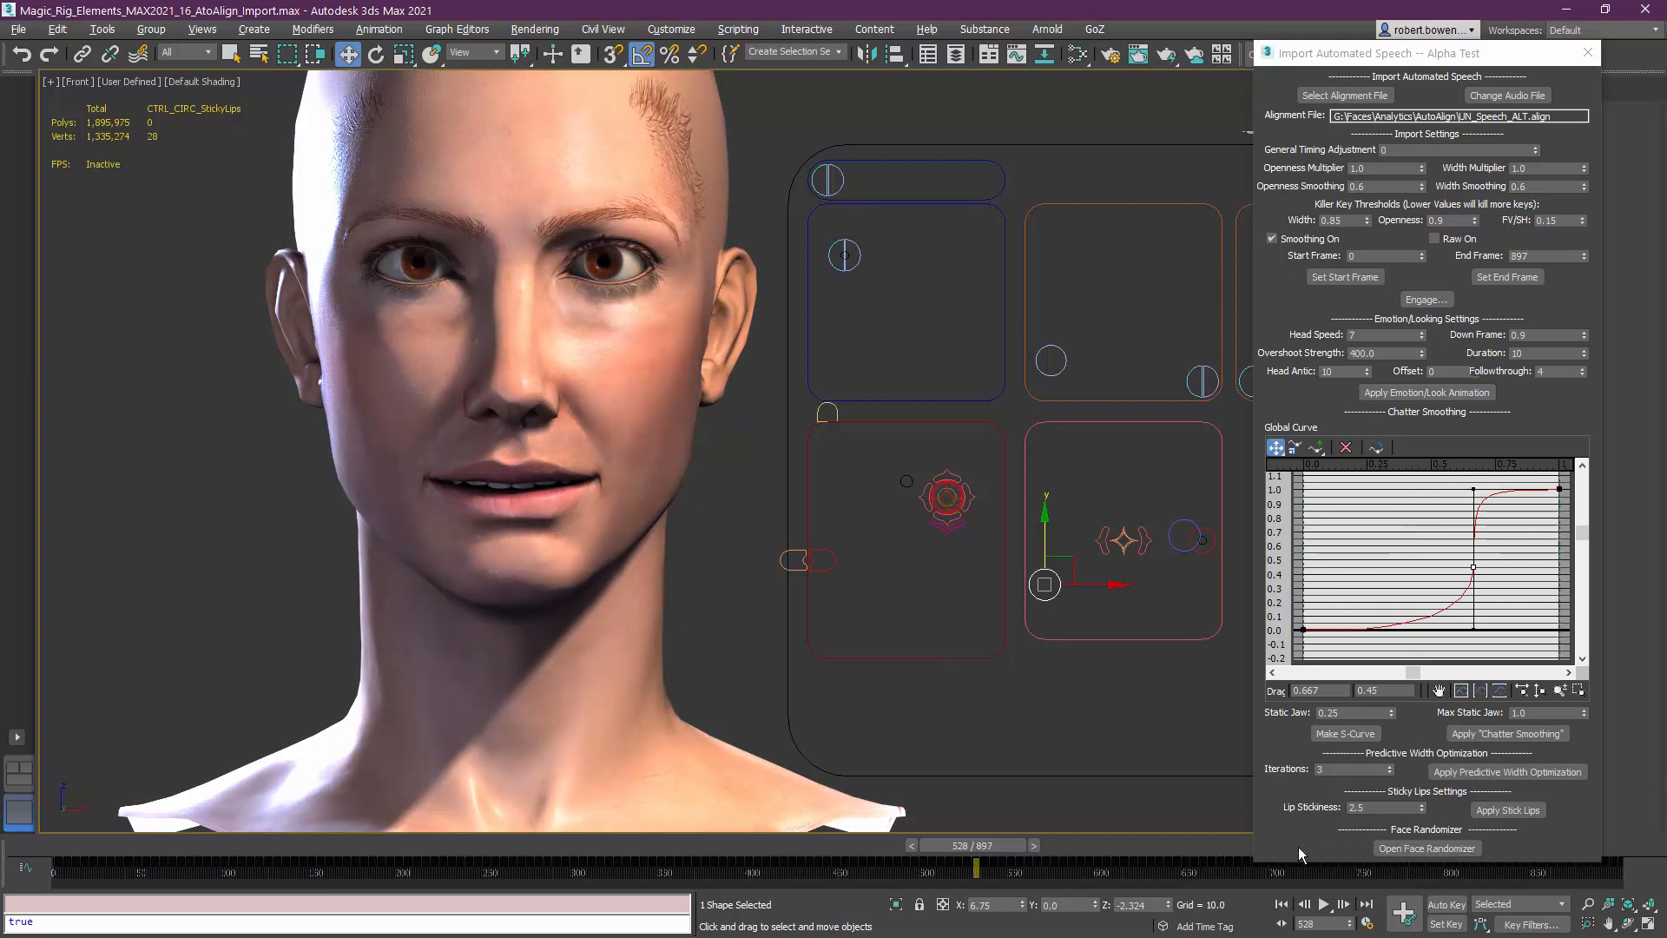
# Open the face randomizer and randomize the whole head six times
pyautogui.click(1414, 853)
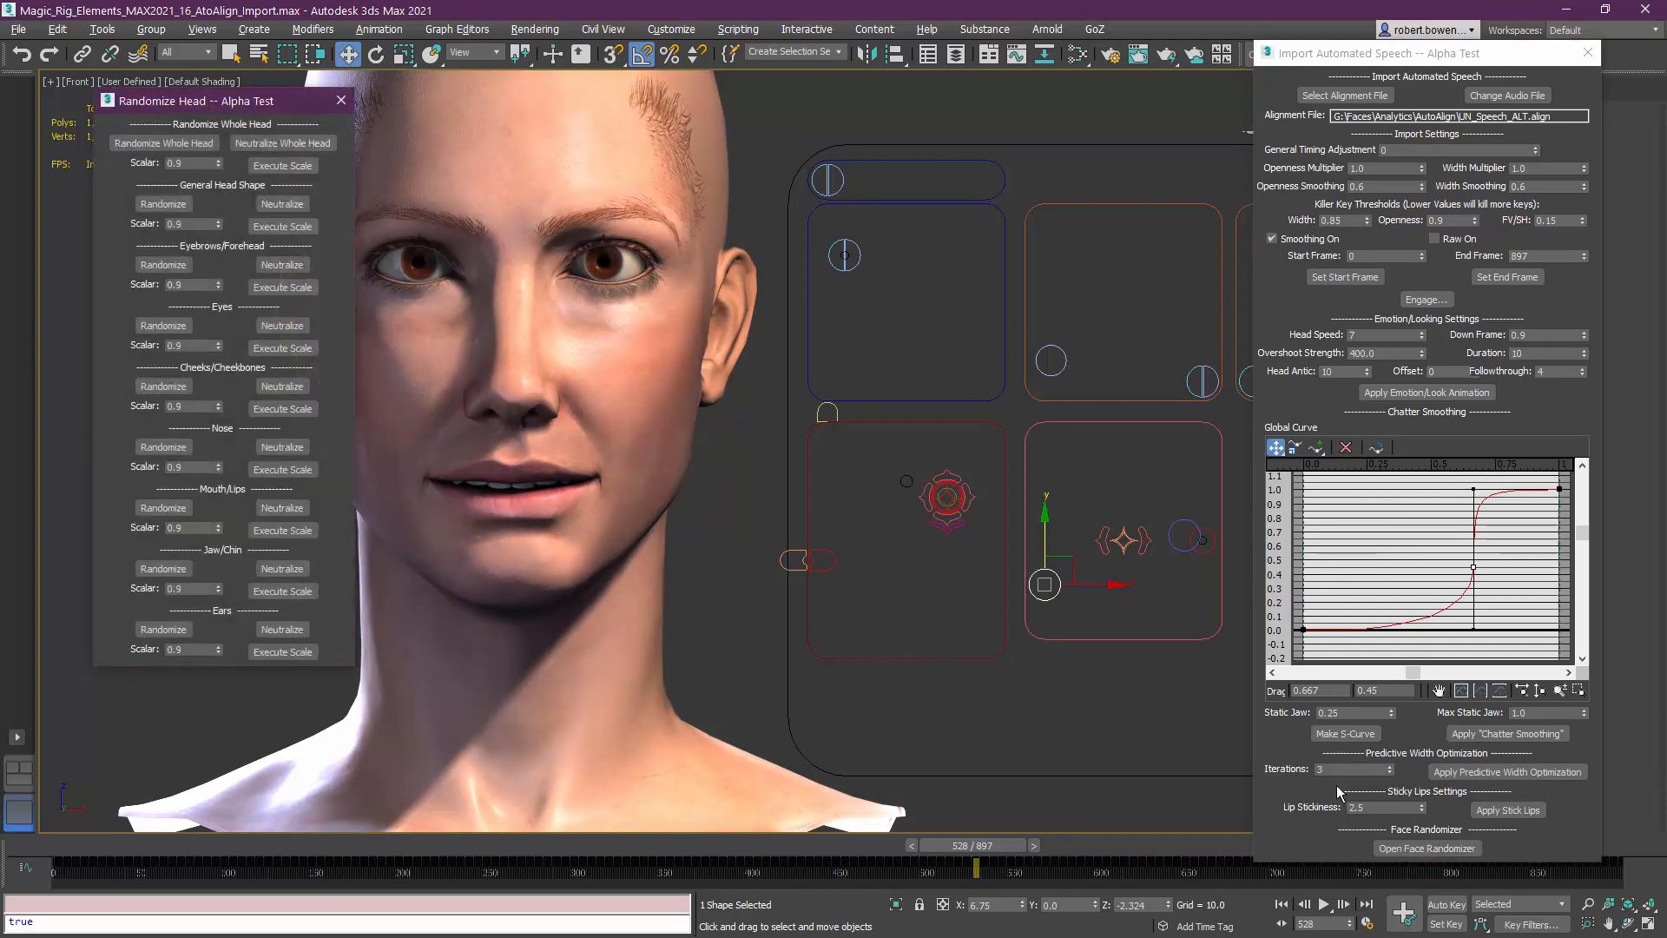
pyautogui.moveTo(582, 474); pyautogui.dragTo(772, 624, button='middle')
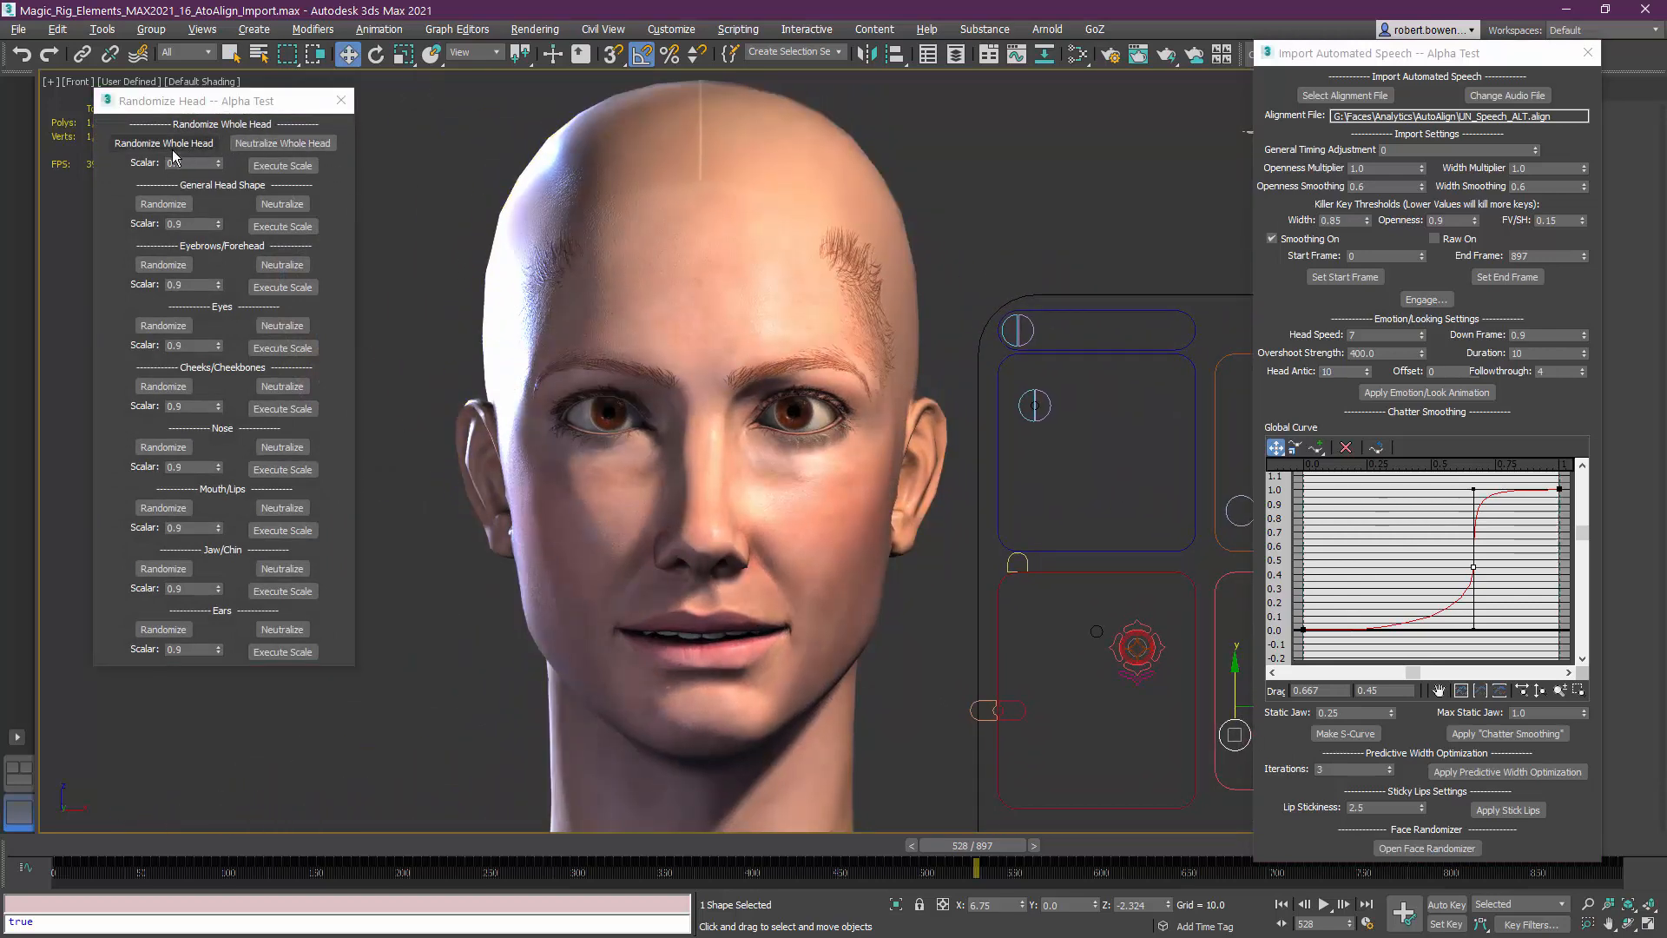
pyautogui.click(184, 146)
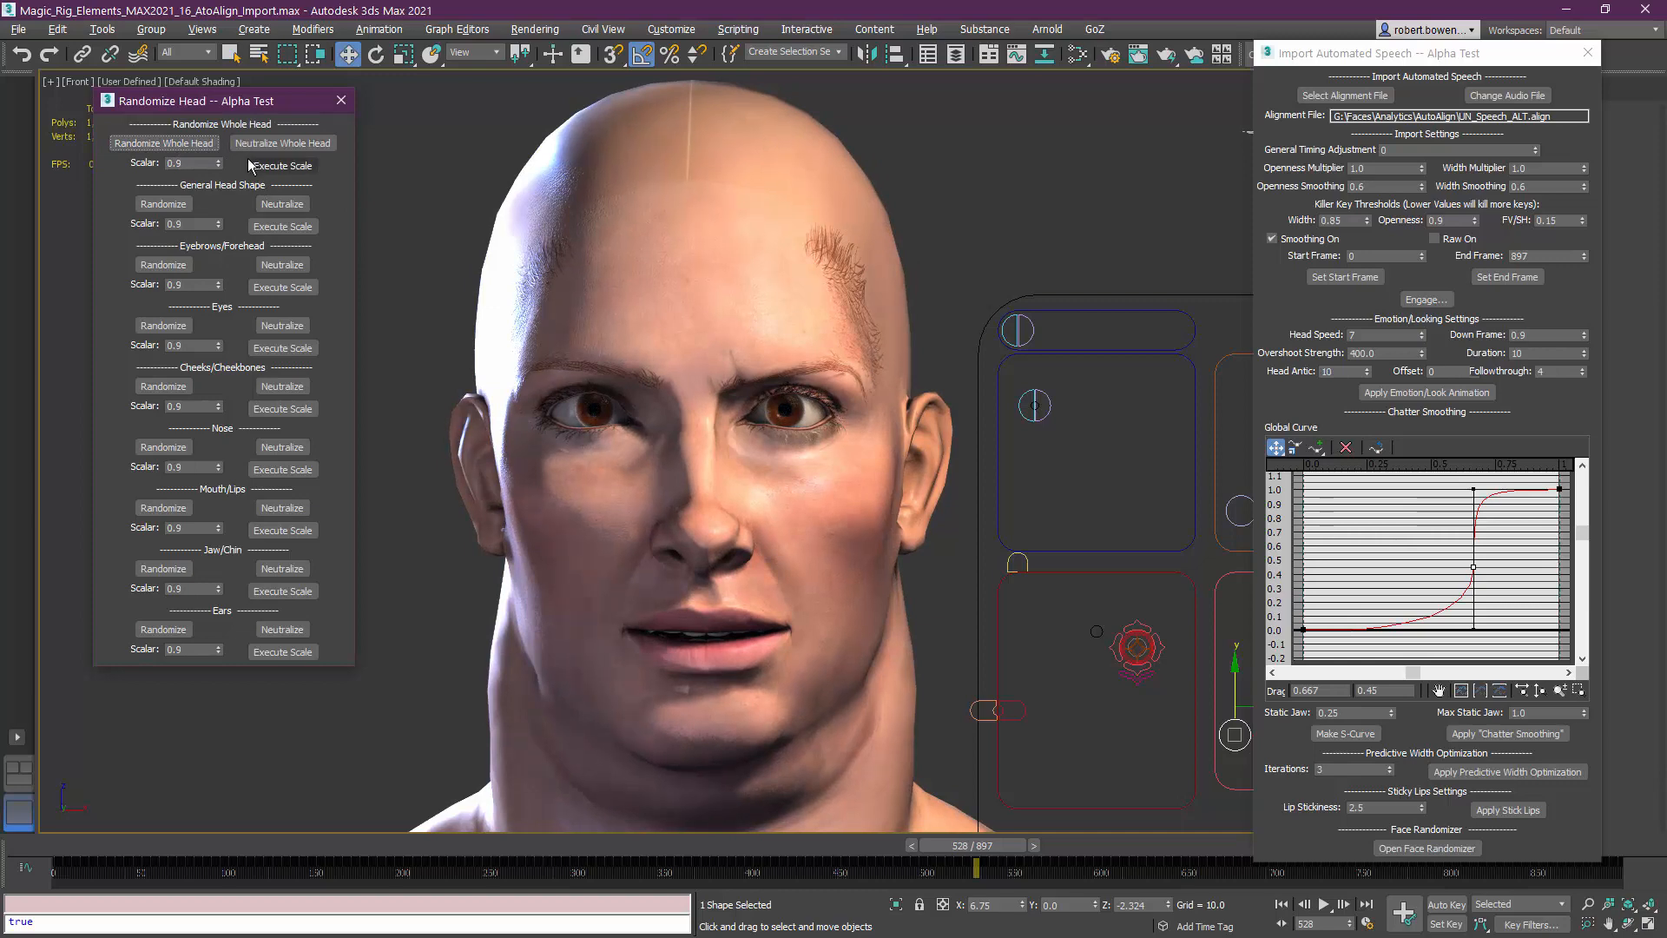
pyautogui.click(197, 152)
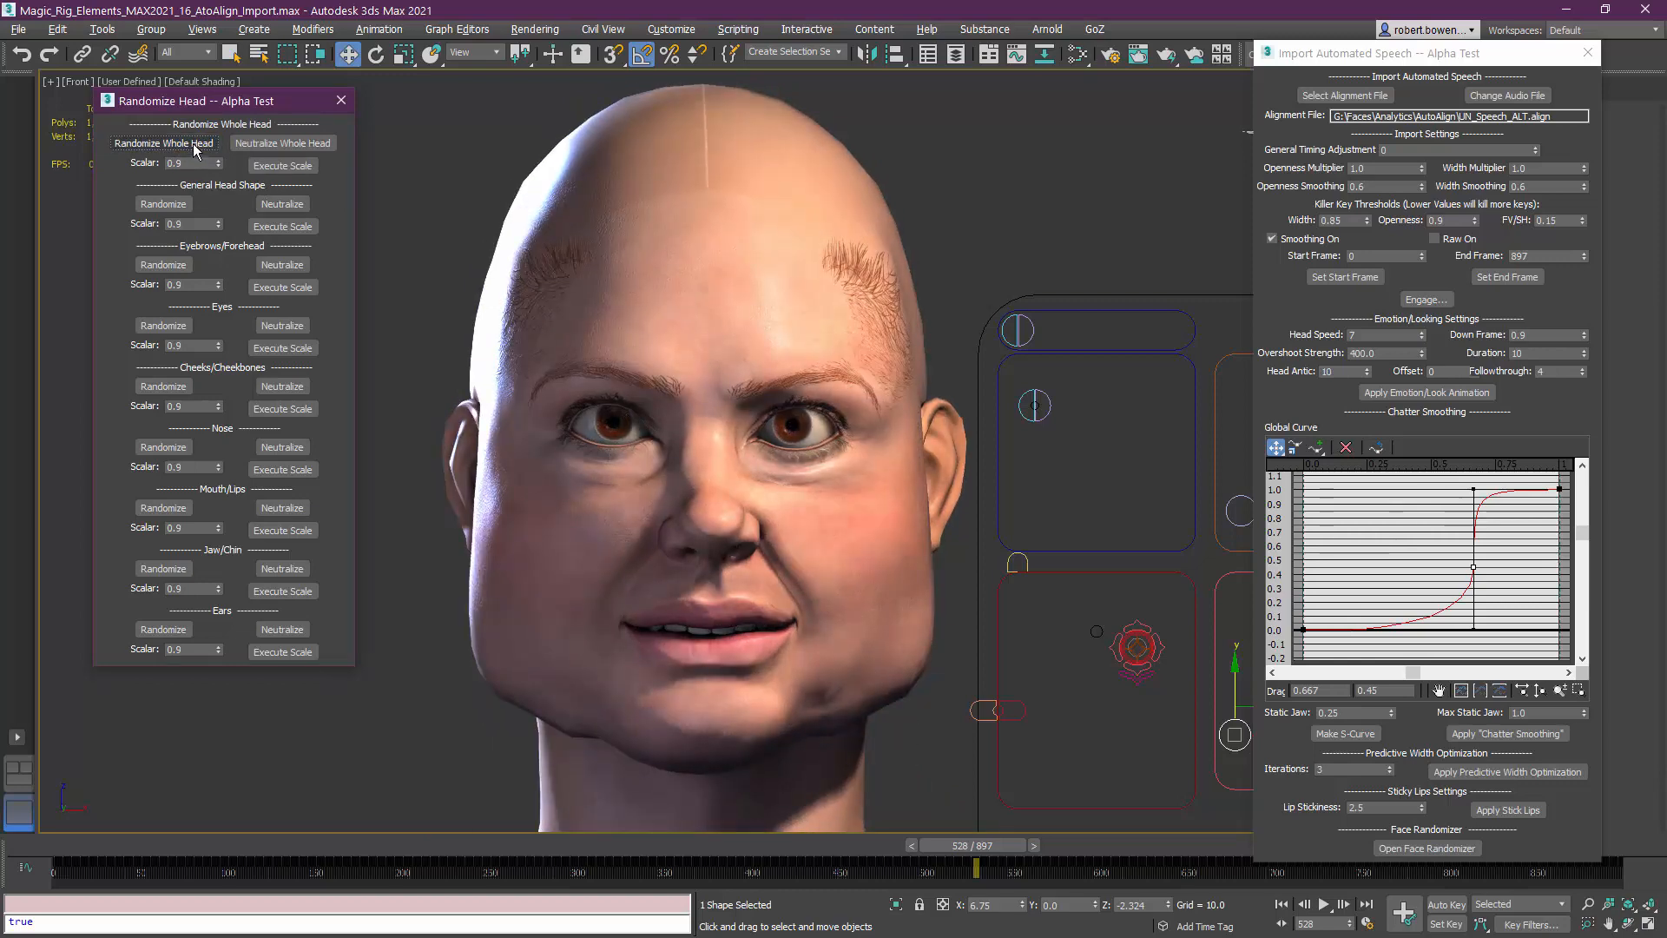
pyautogui.click(198, 152)
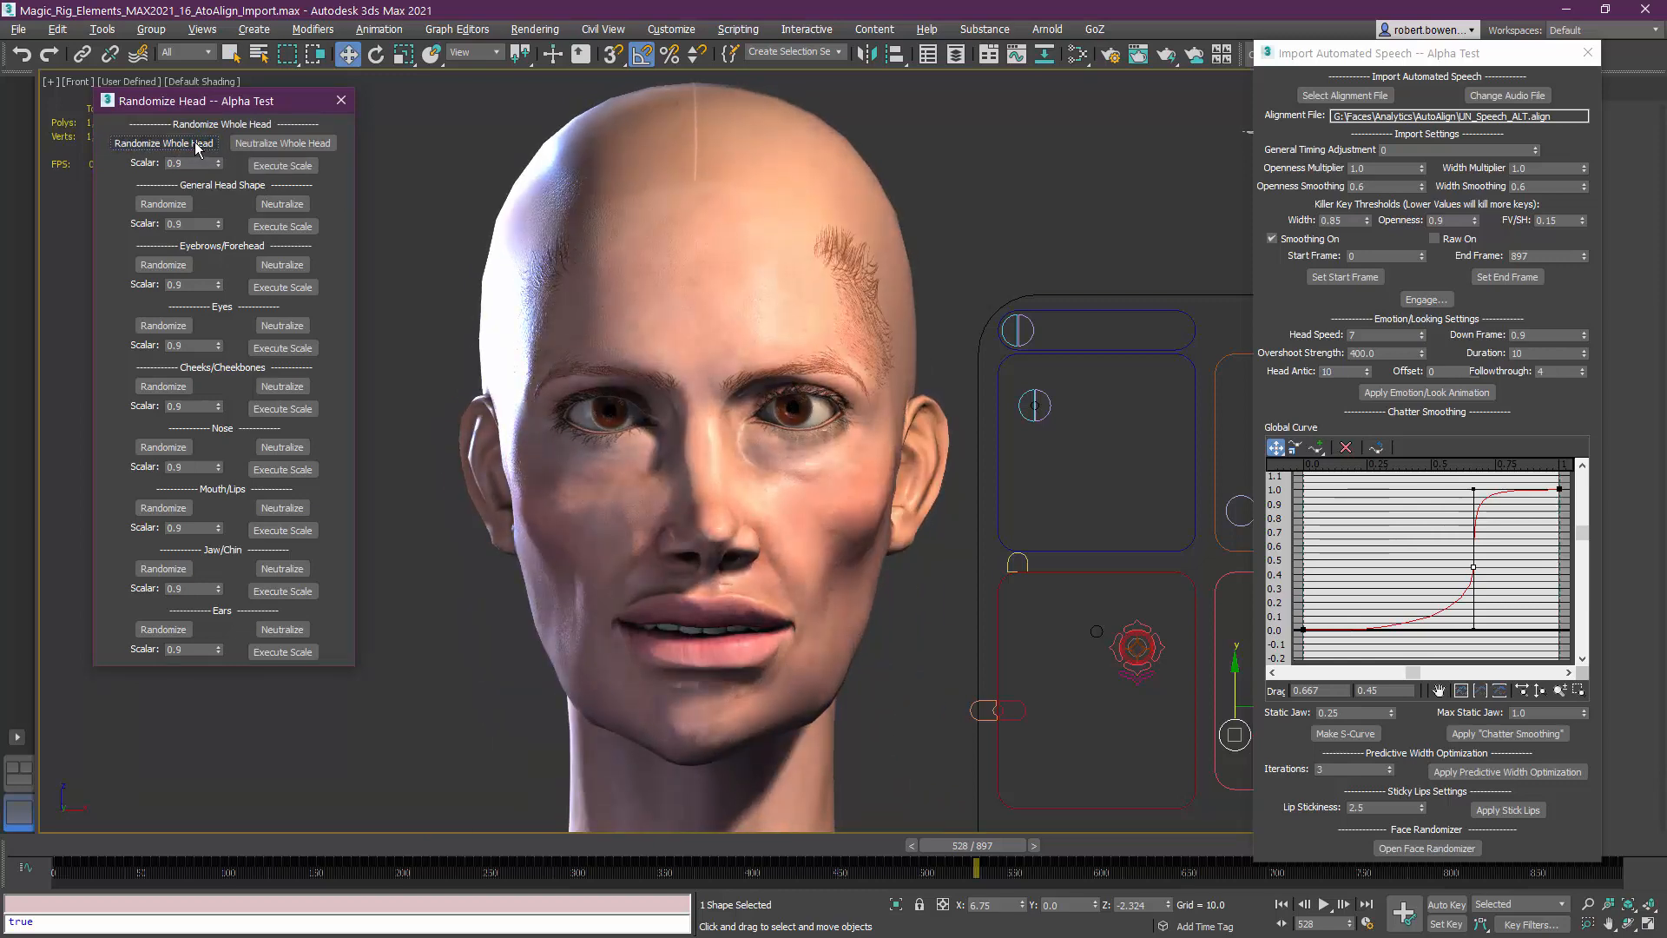
pyautogui.click(197, 148)
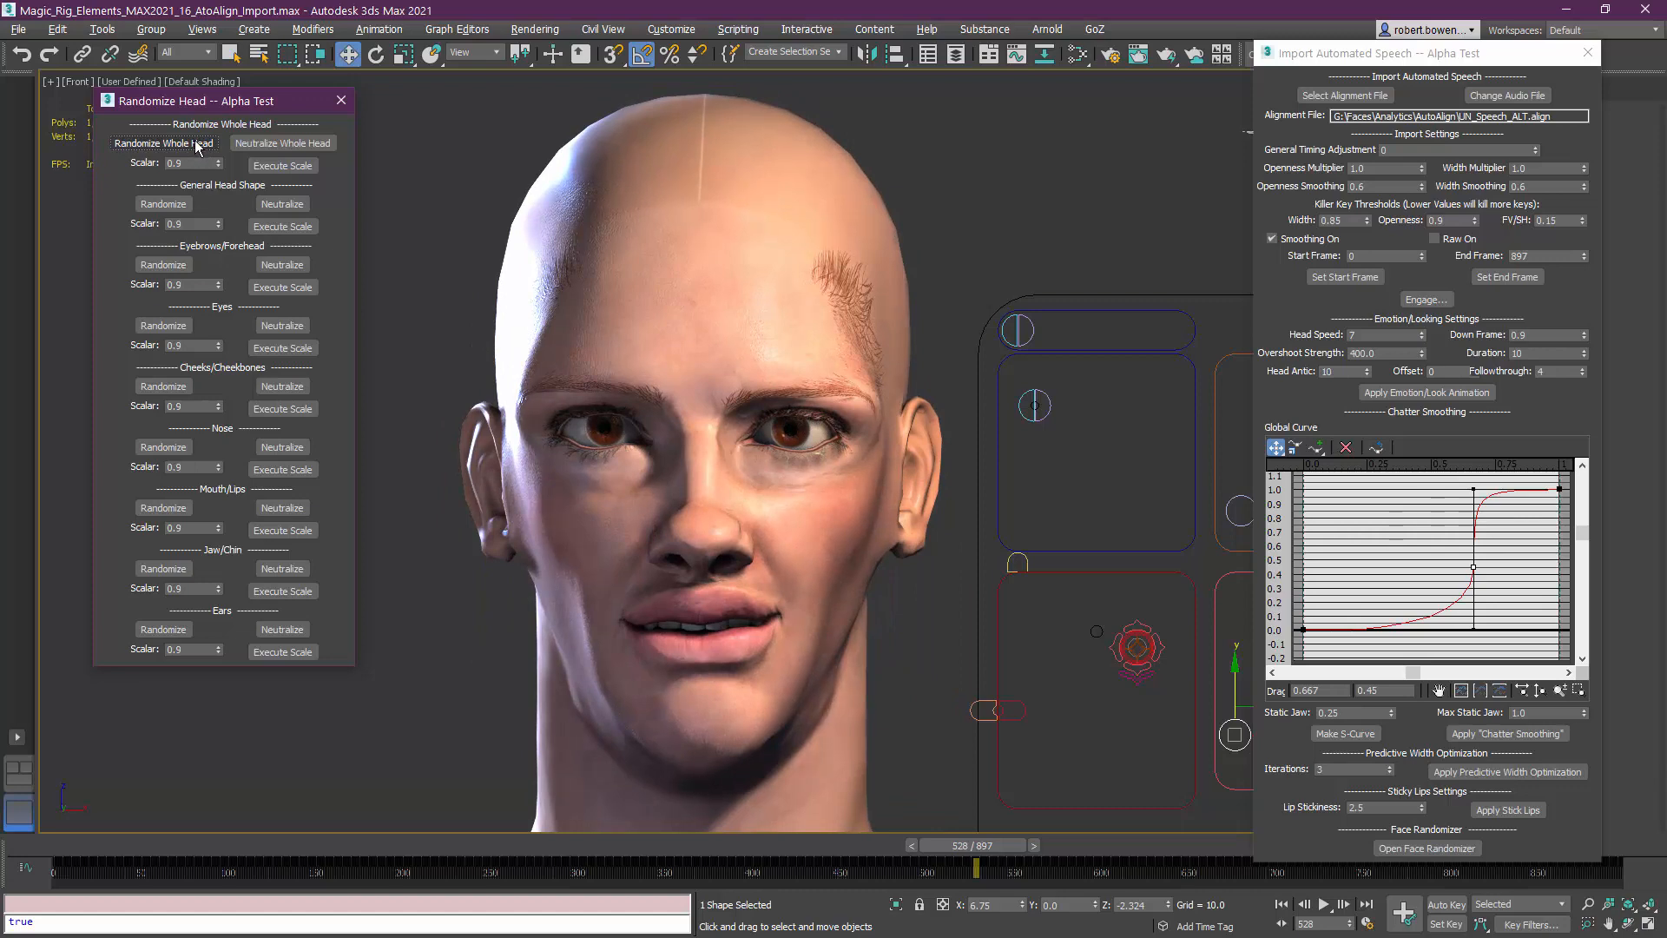
pyautogui.click(197, 149)
pyautogui.click(198, 149)
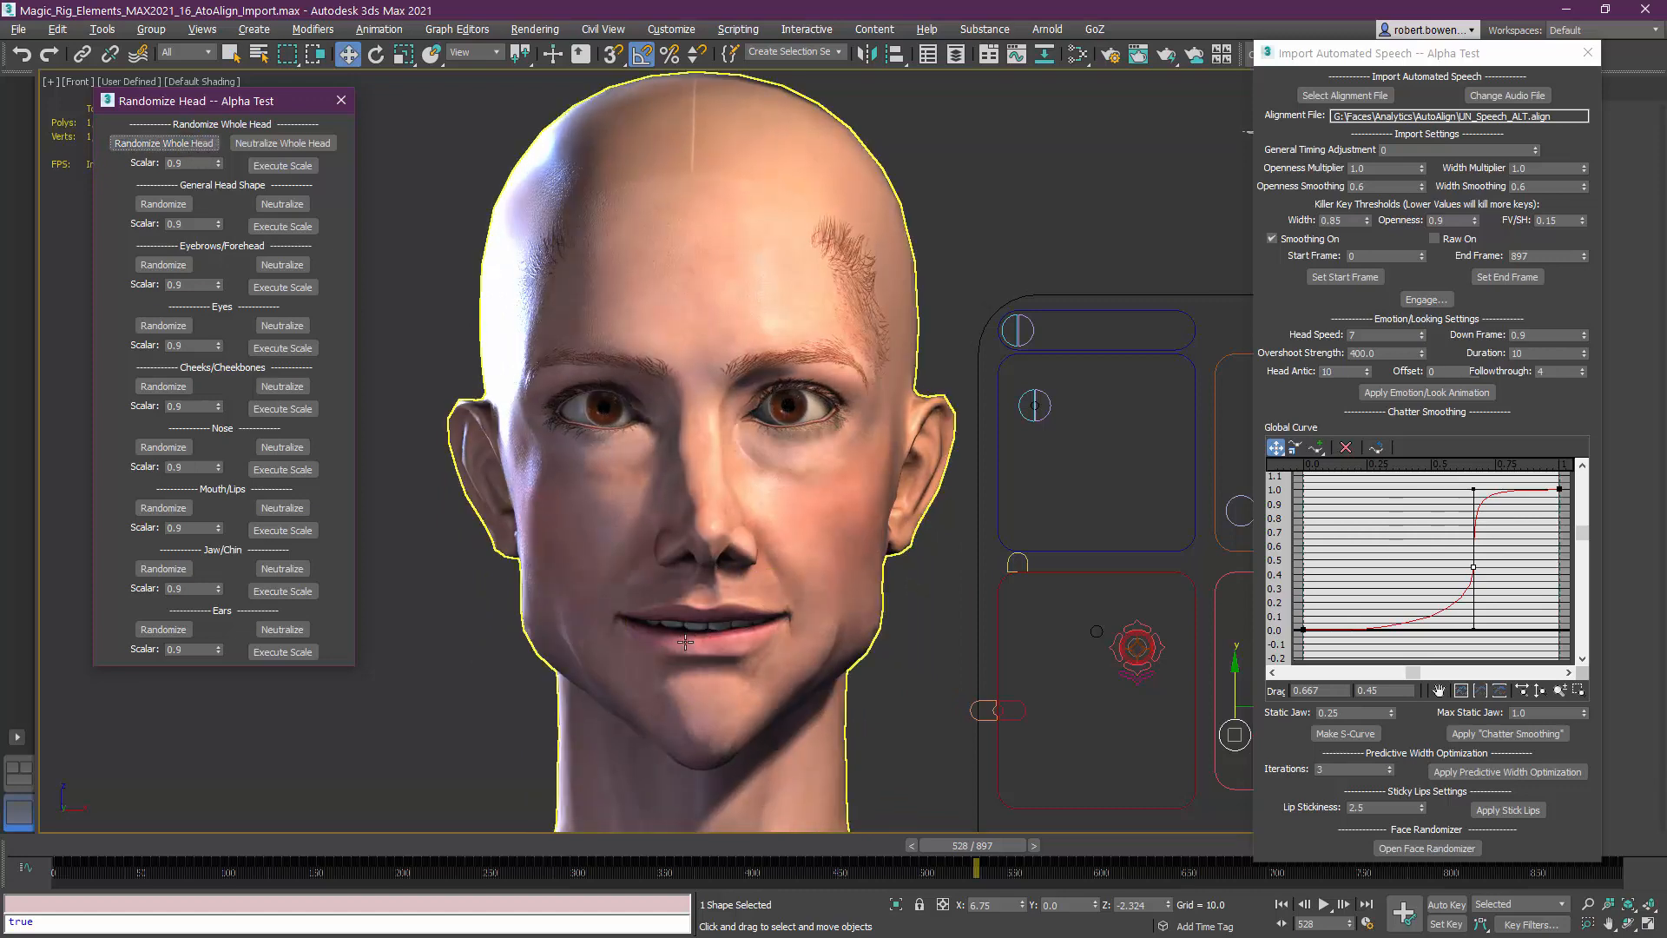
# Tone down the whole-head randomization by executing the 0.9 scale three times
pyautogui.click(284, 166)
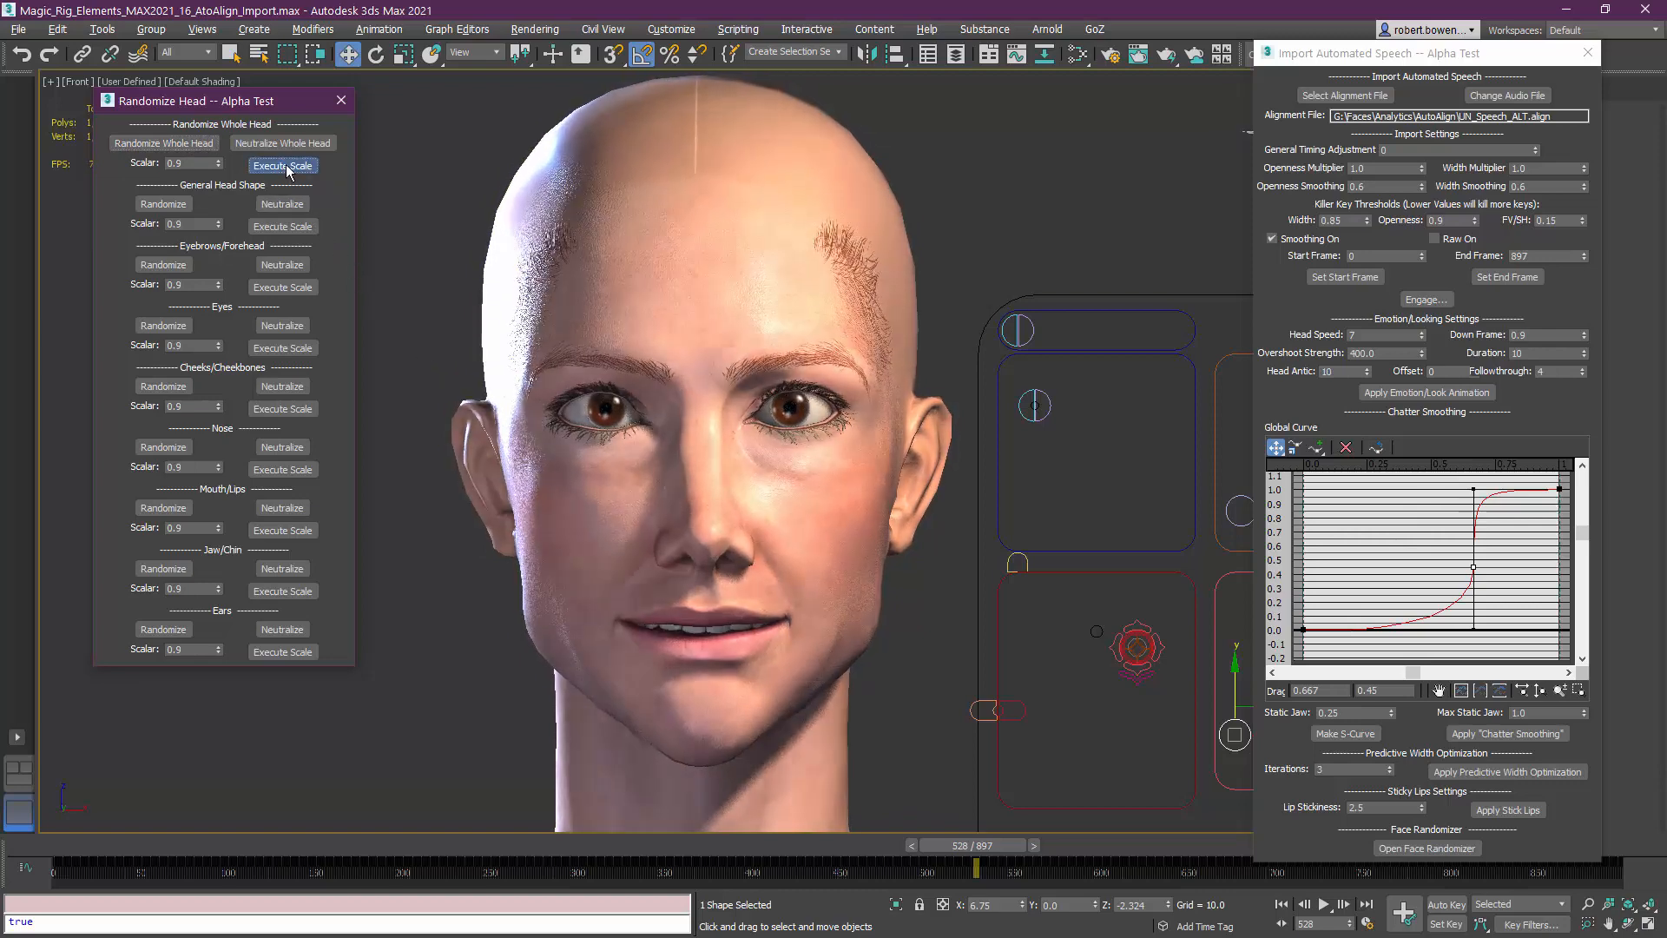
pyautogui.click(284, 166)
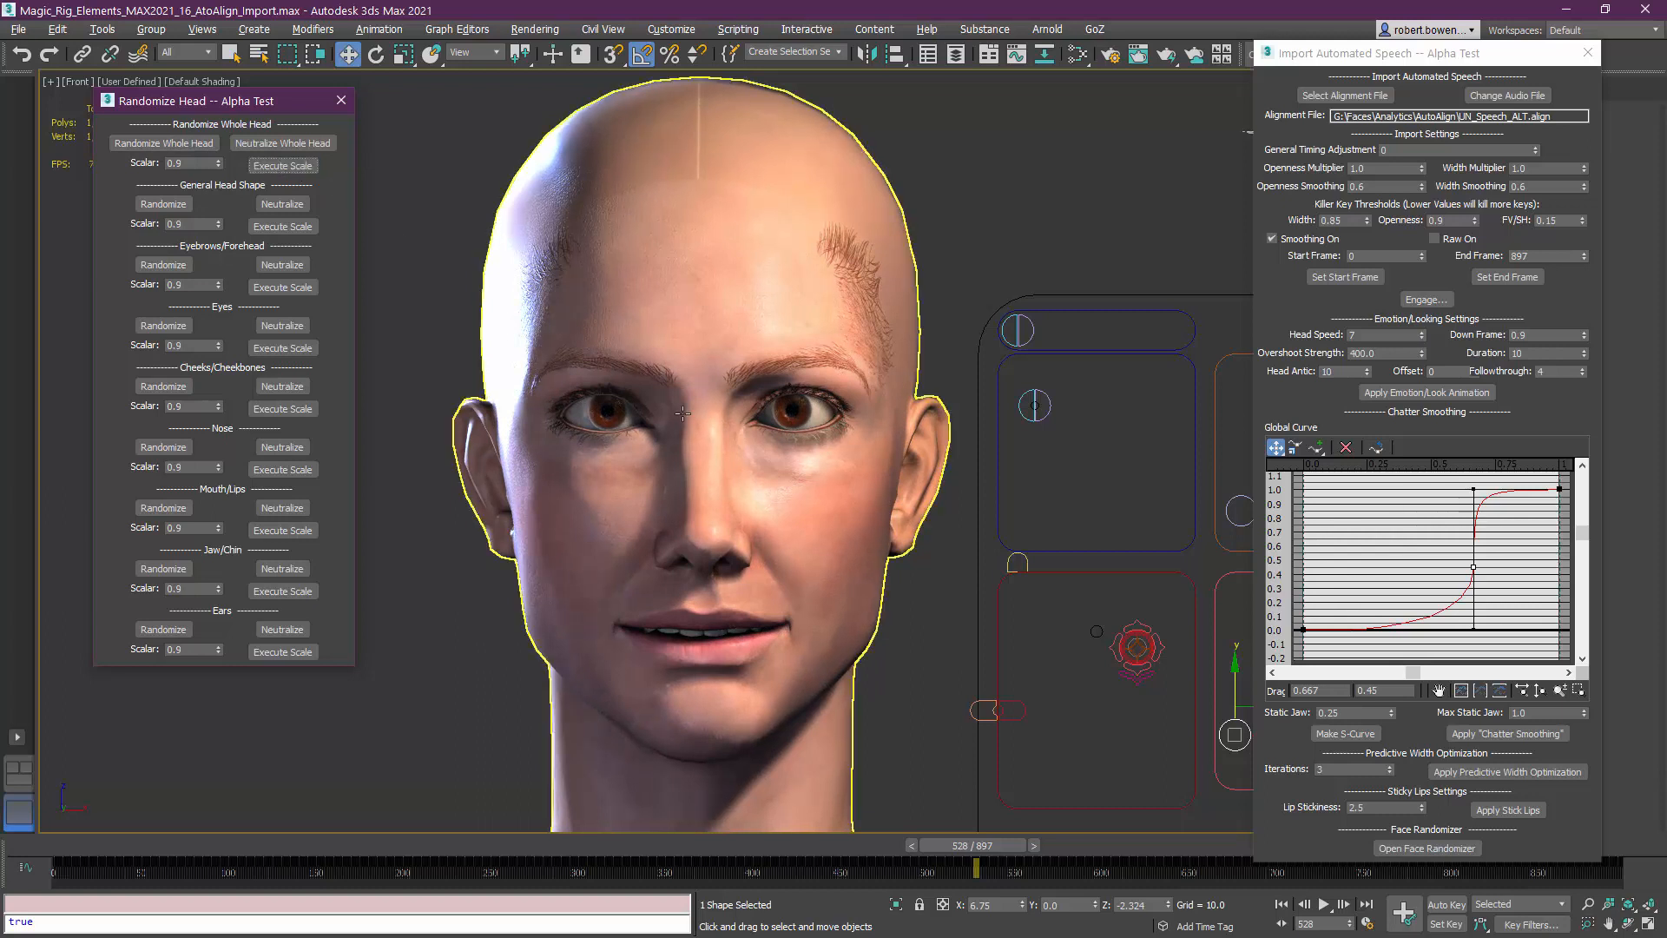
pyautogui.click(287, 170)
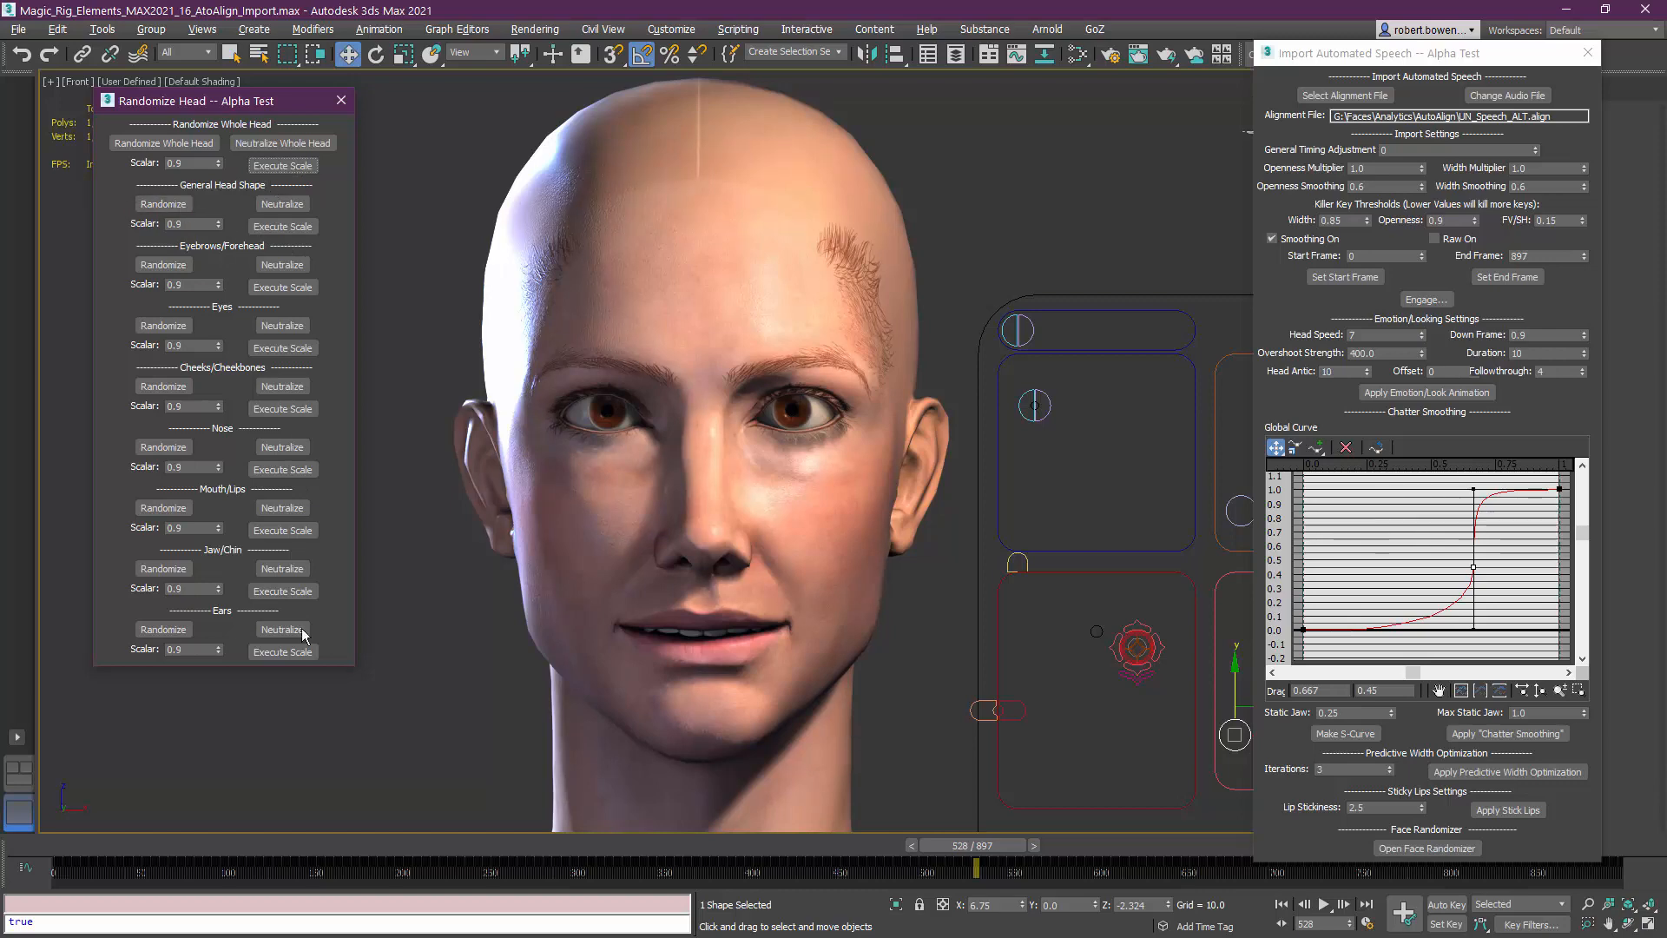
# Randomize the general head shape twice and tone it down by executing its 0.9 scale twice
pyautogui.click(170, 208)
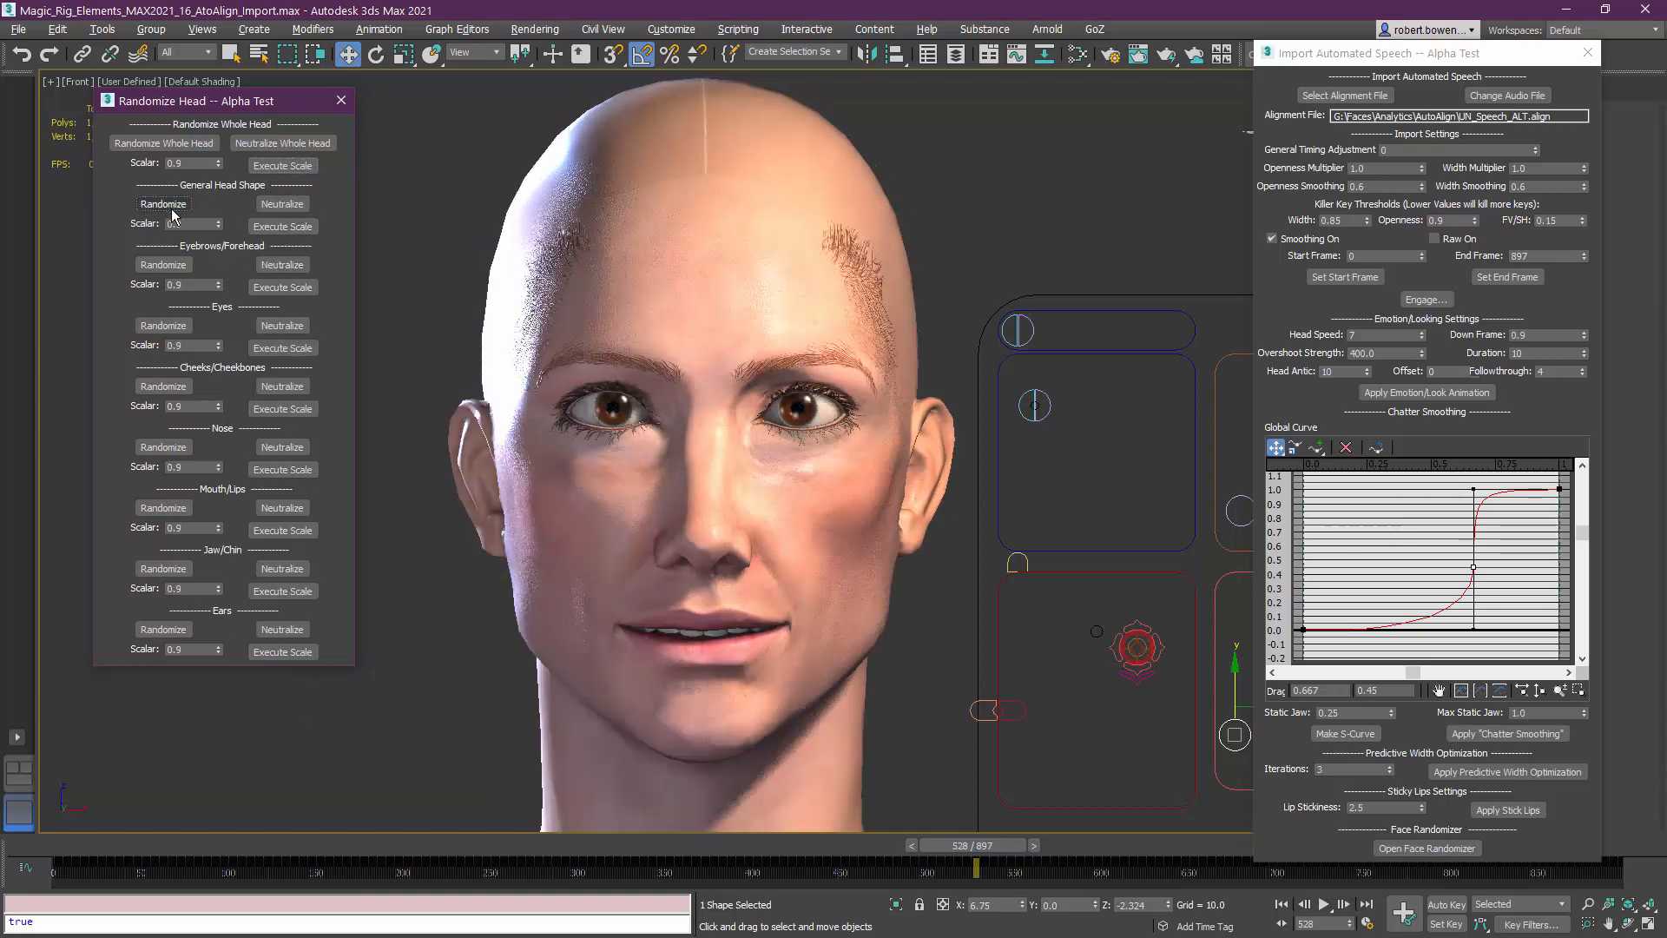
pyautogui.click(174, 211)
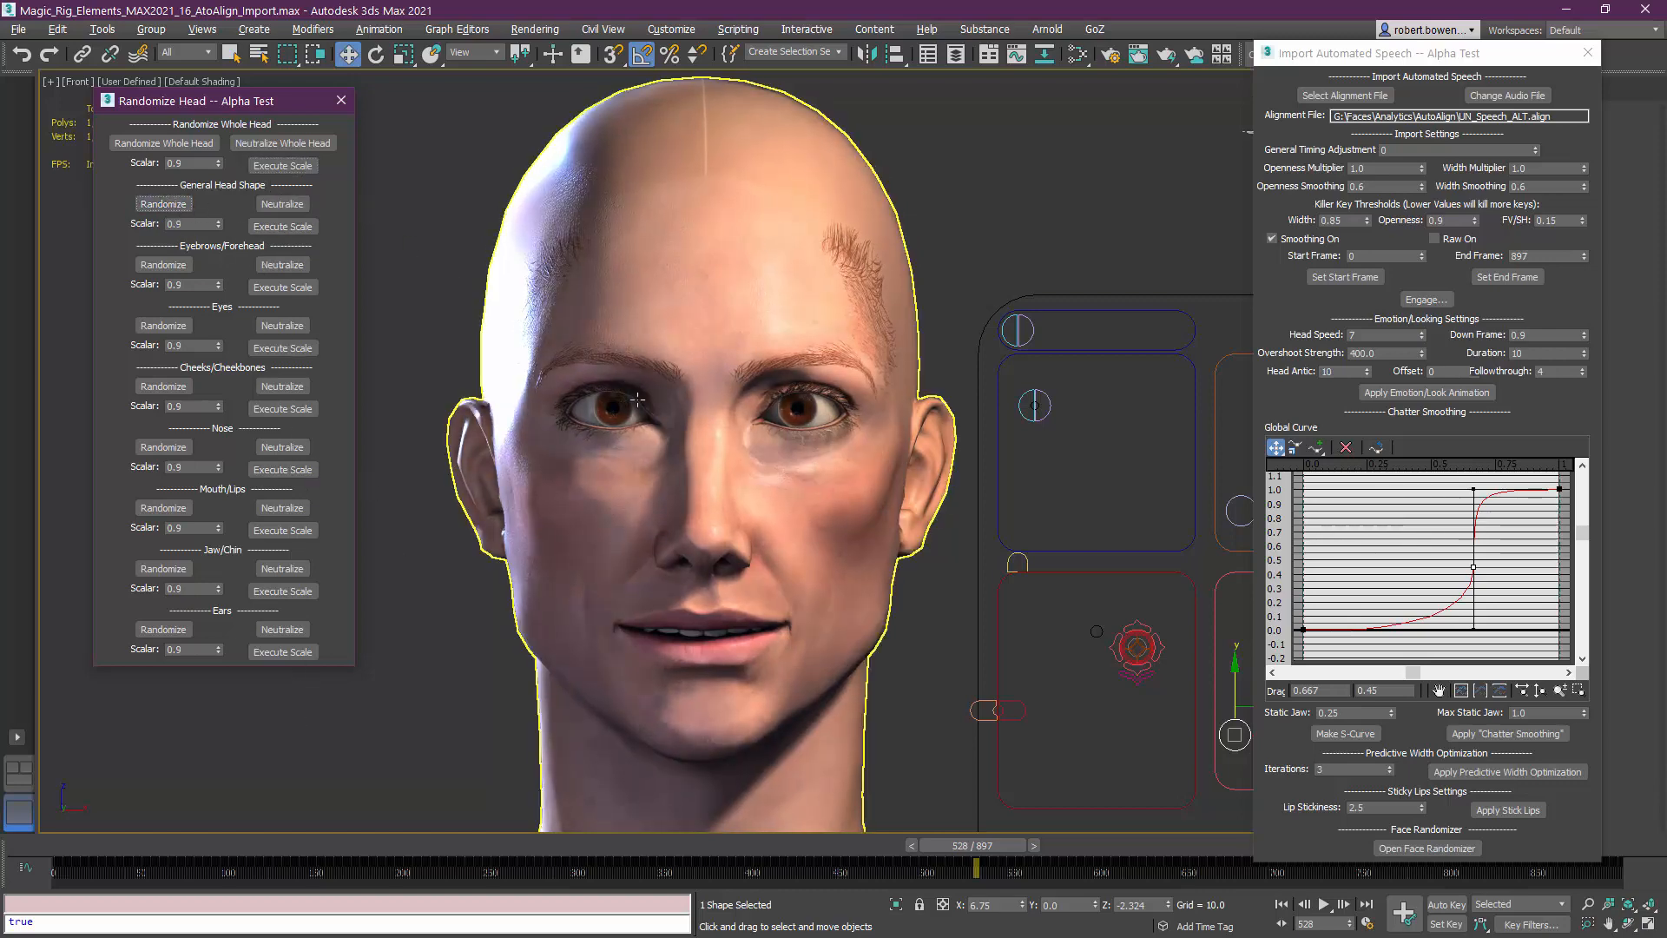
pyautogui.click(283, 227)
pyautogui.click(281, 232)
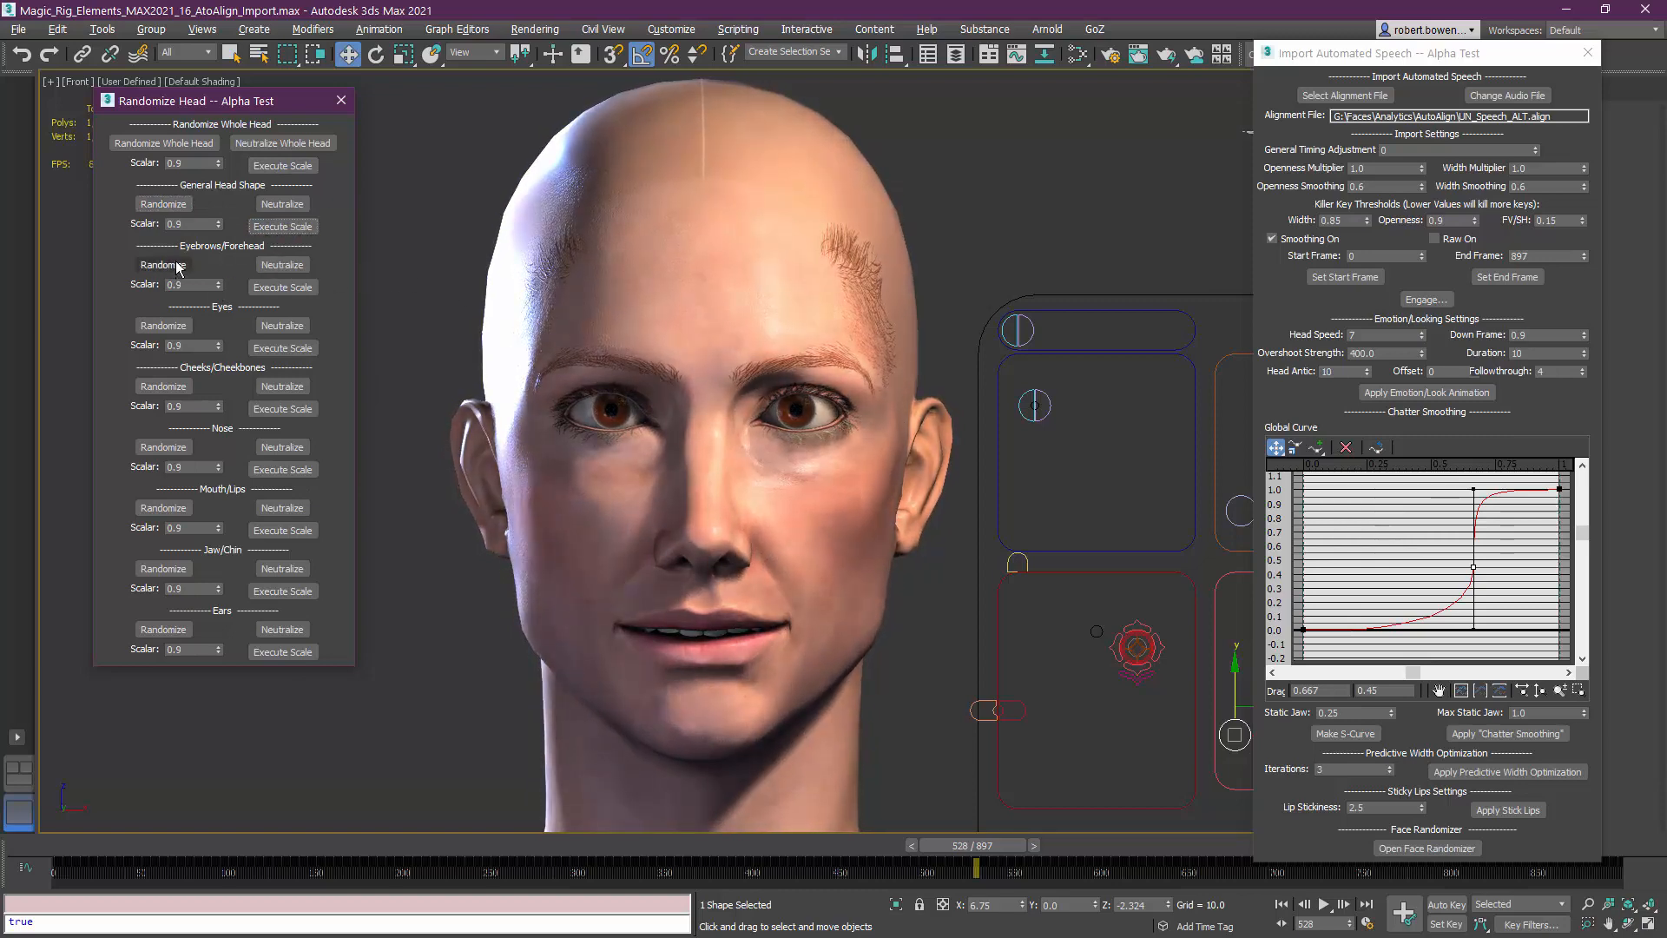
# Randomize the eyes twice, and randomize the cheeks and cheekbones repeatedly, neutralizing the cheeks once before the last two randomizations
pyautogui.click(173, 326)
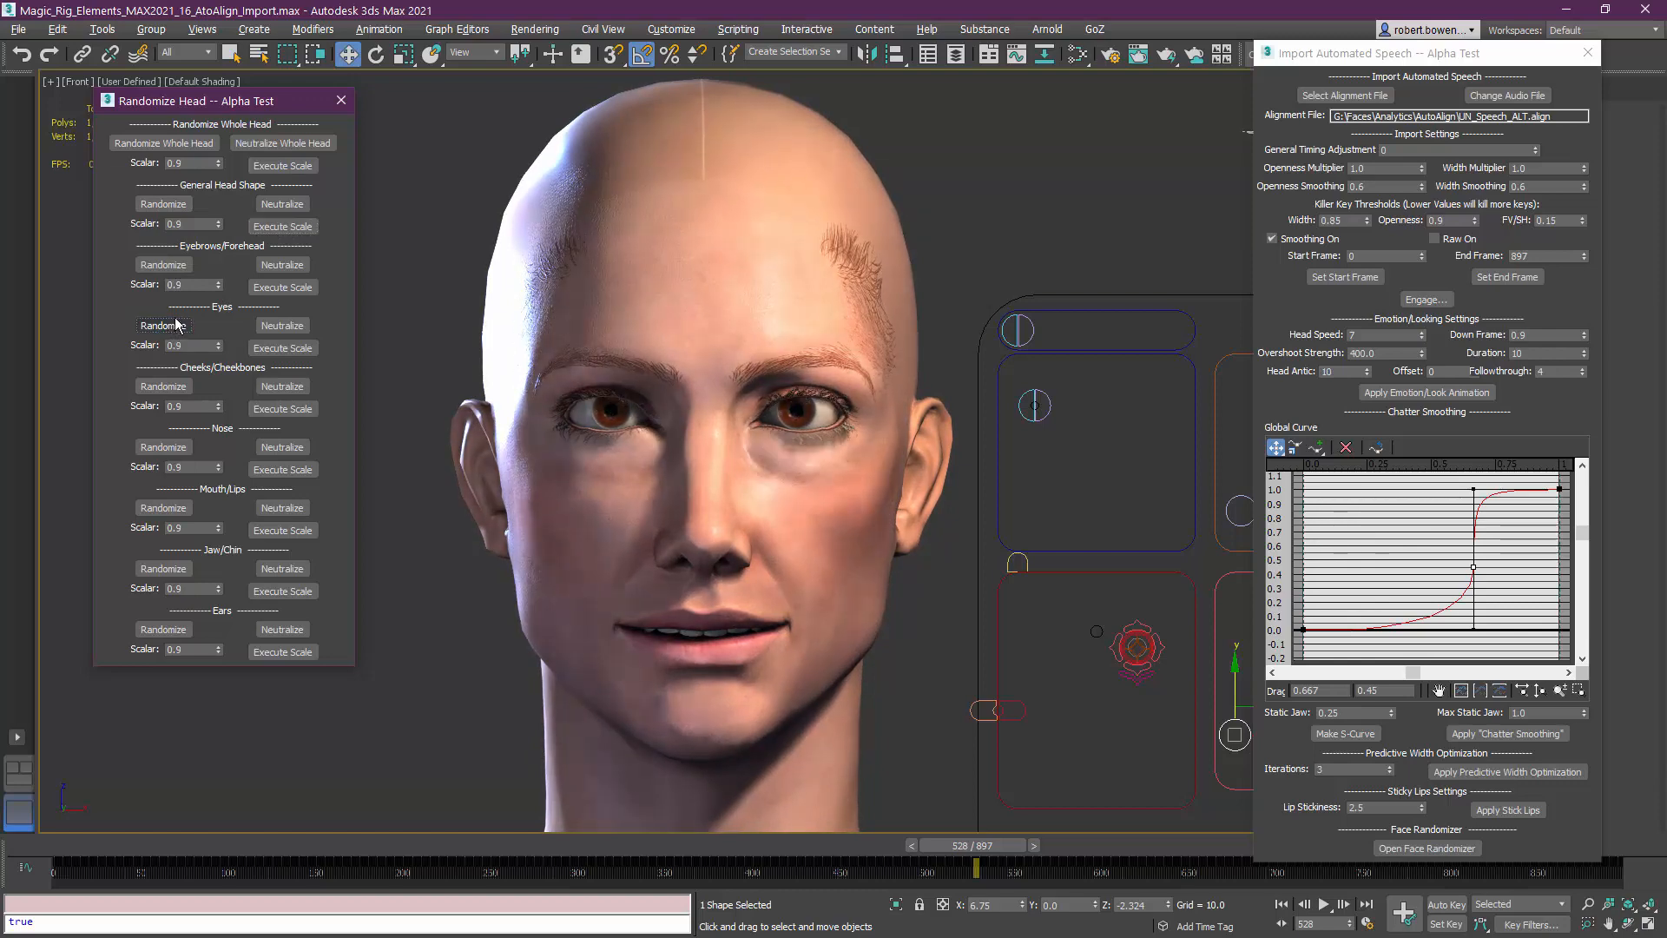
pyautogui.click(178, 326)
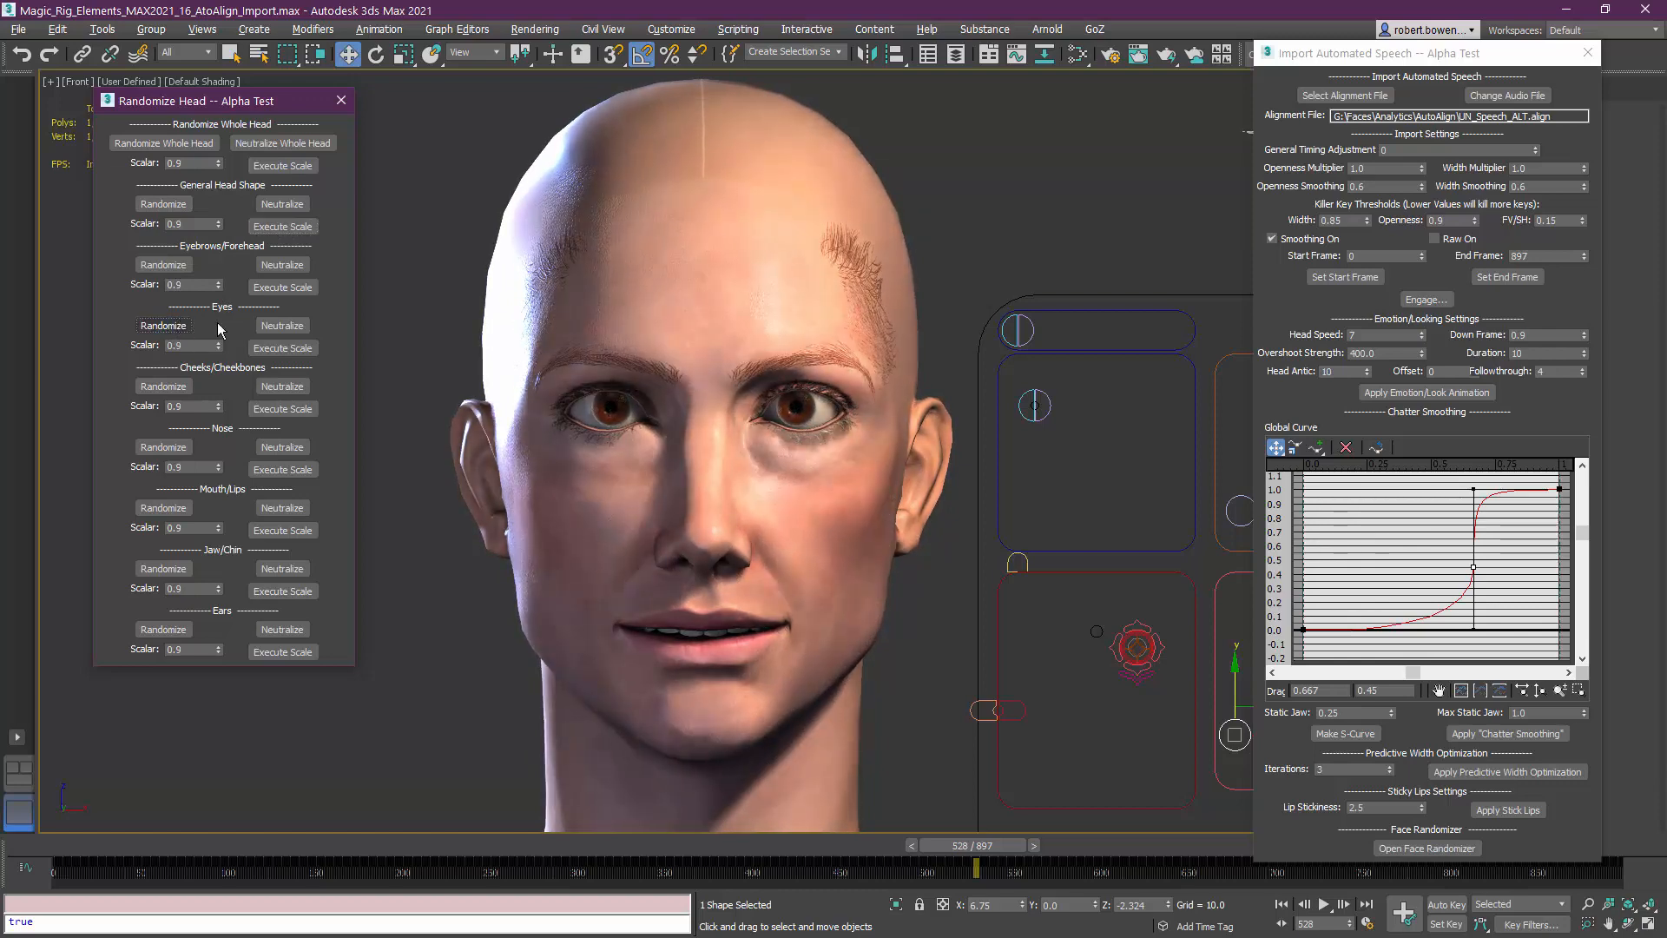
pyautogui.click(170, 387)
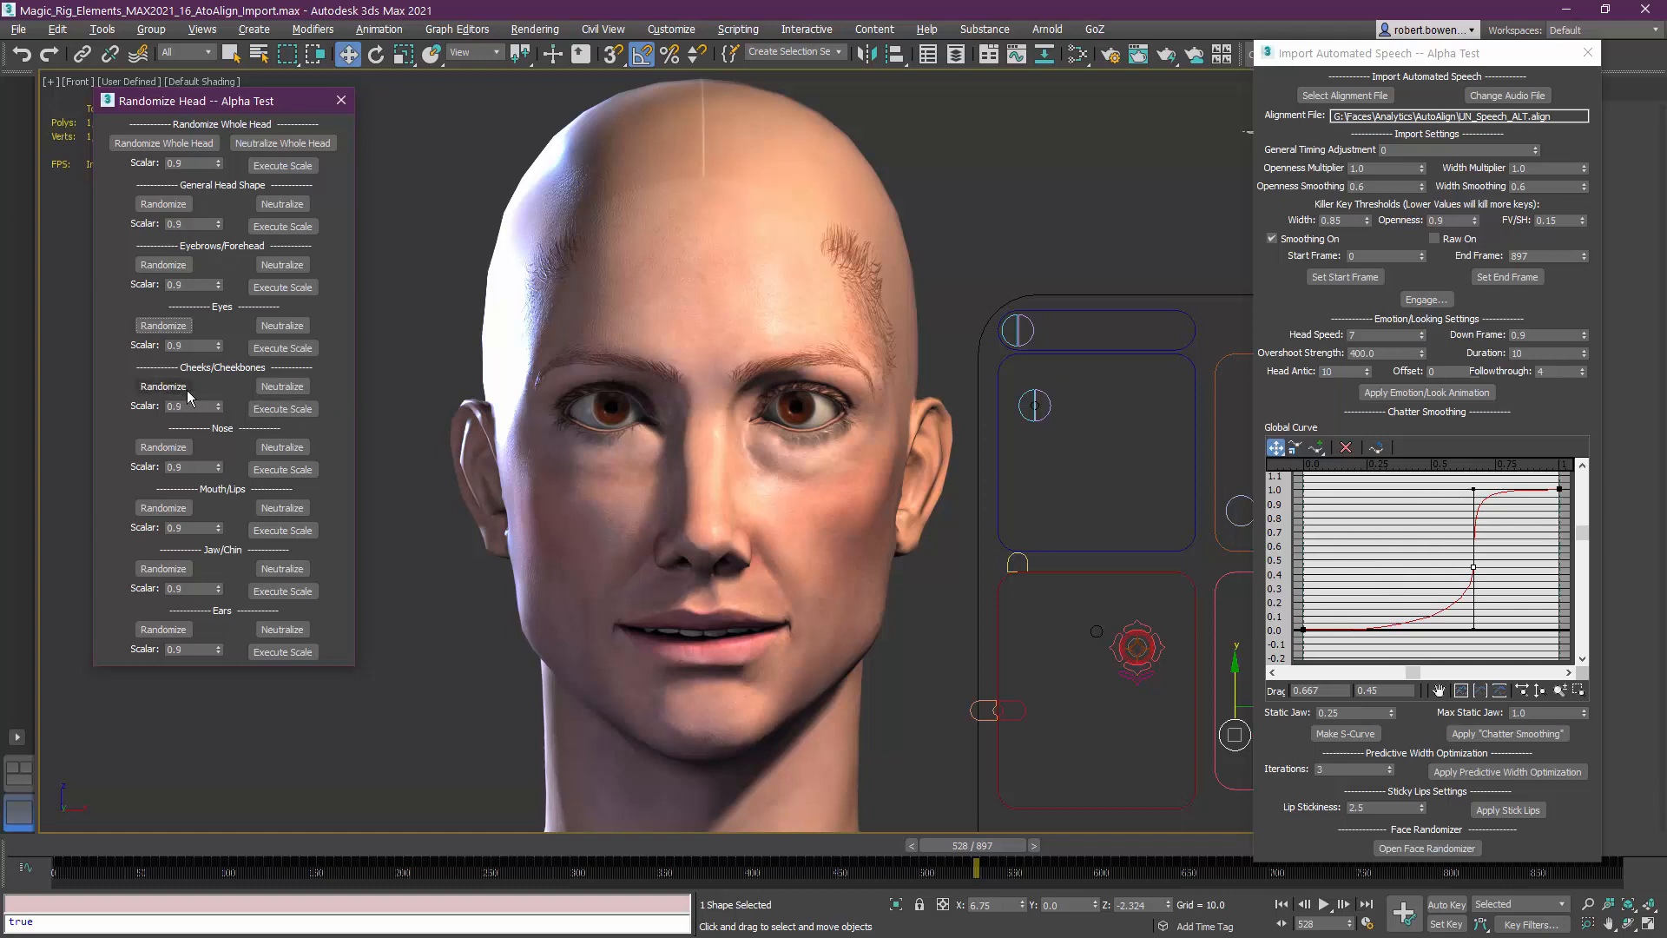
pyautogui.click(688, 400)
pyautogui.click(174, 388)
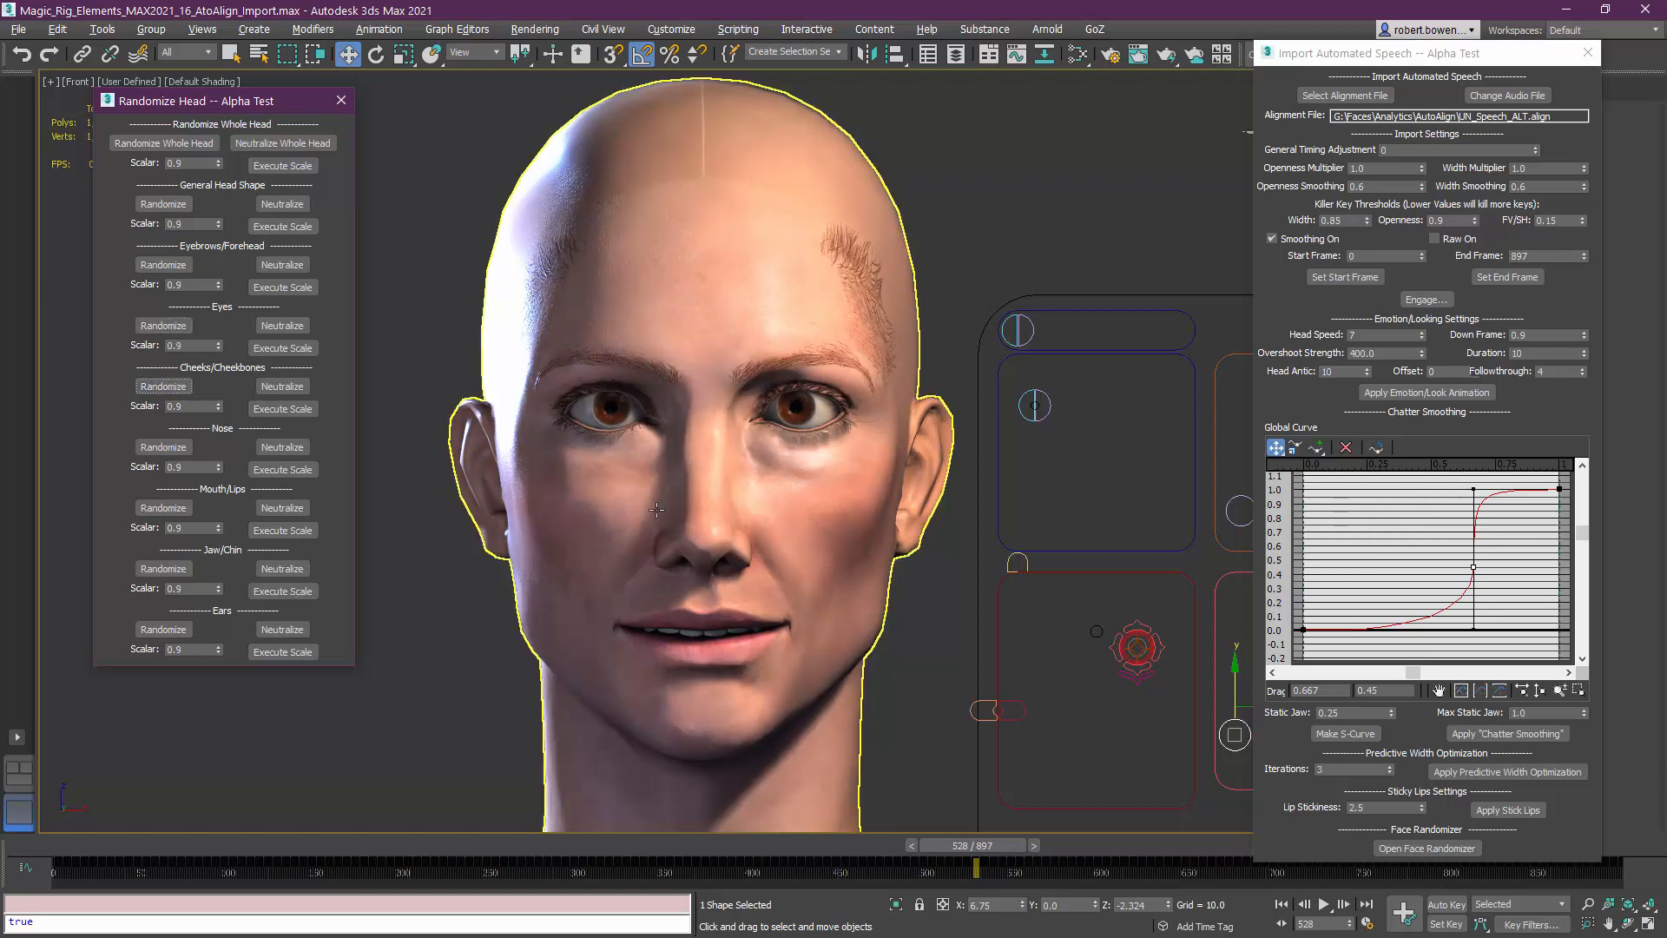
pyautogui.click(288, 390)
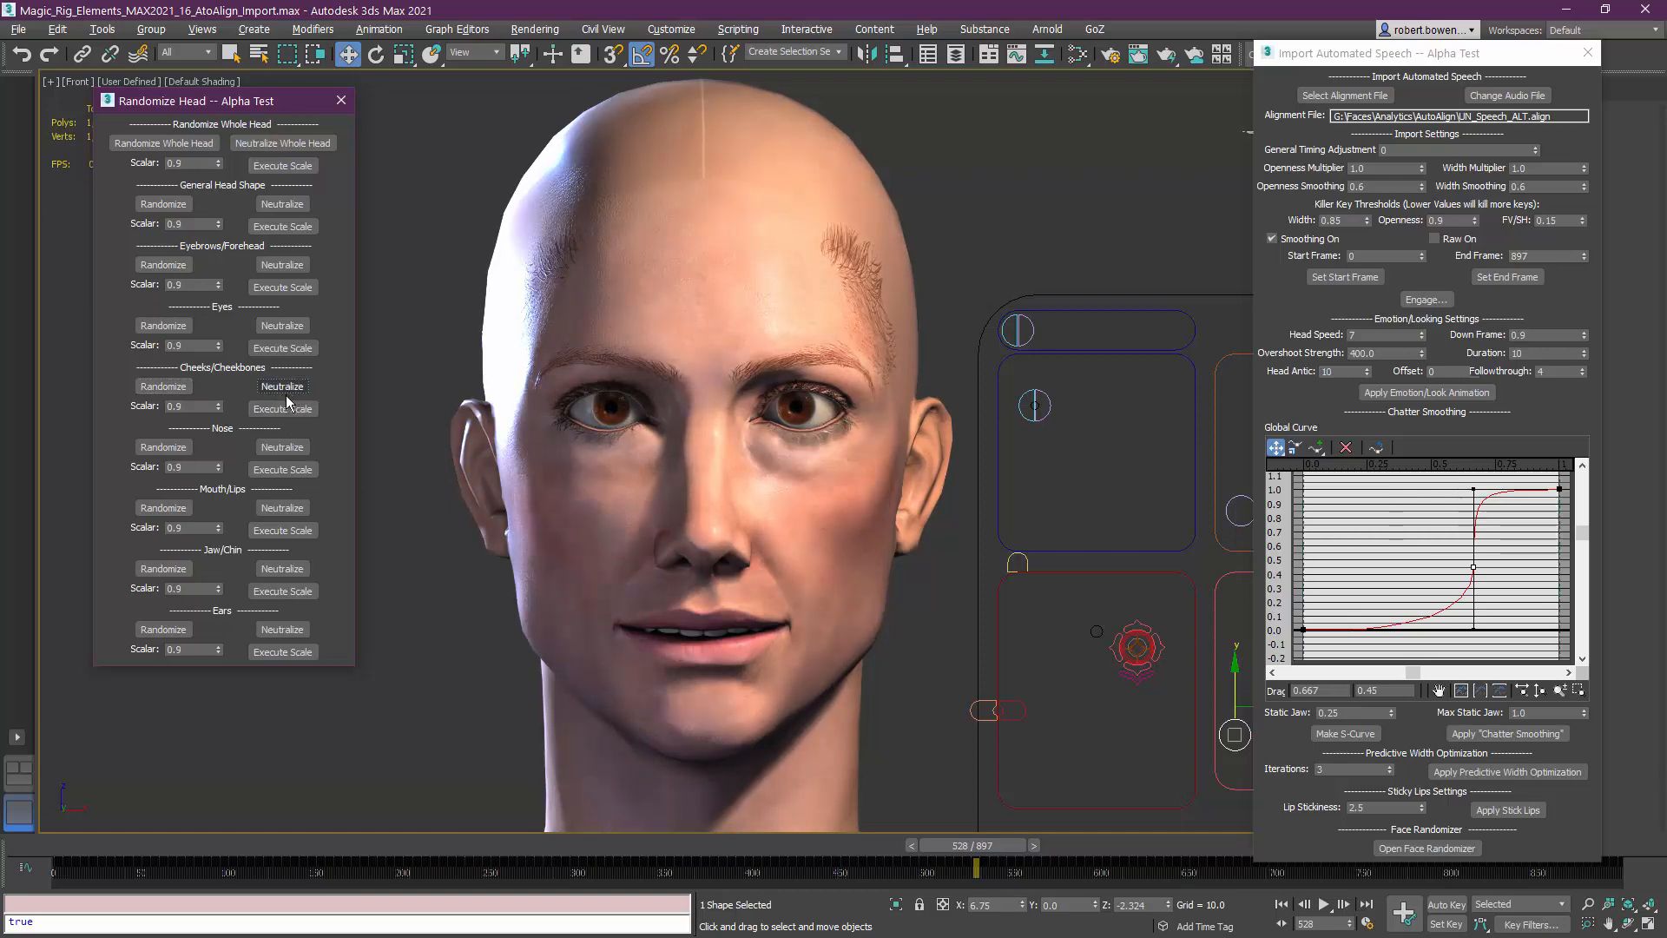
pyautogui.click(173, 388)
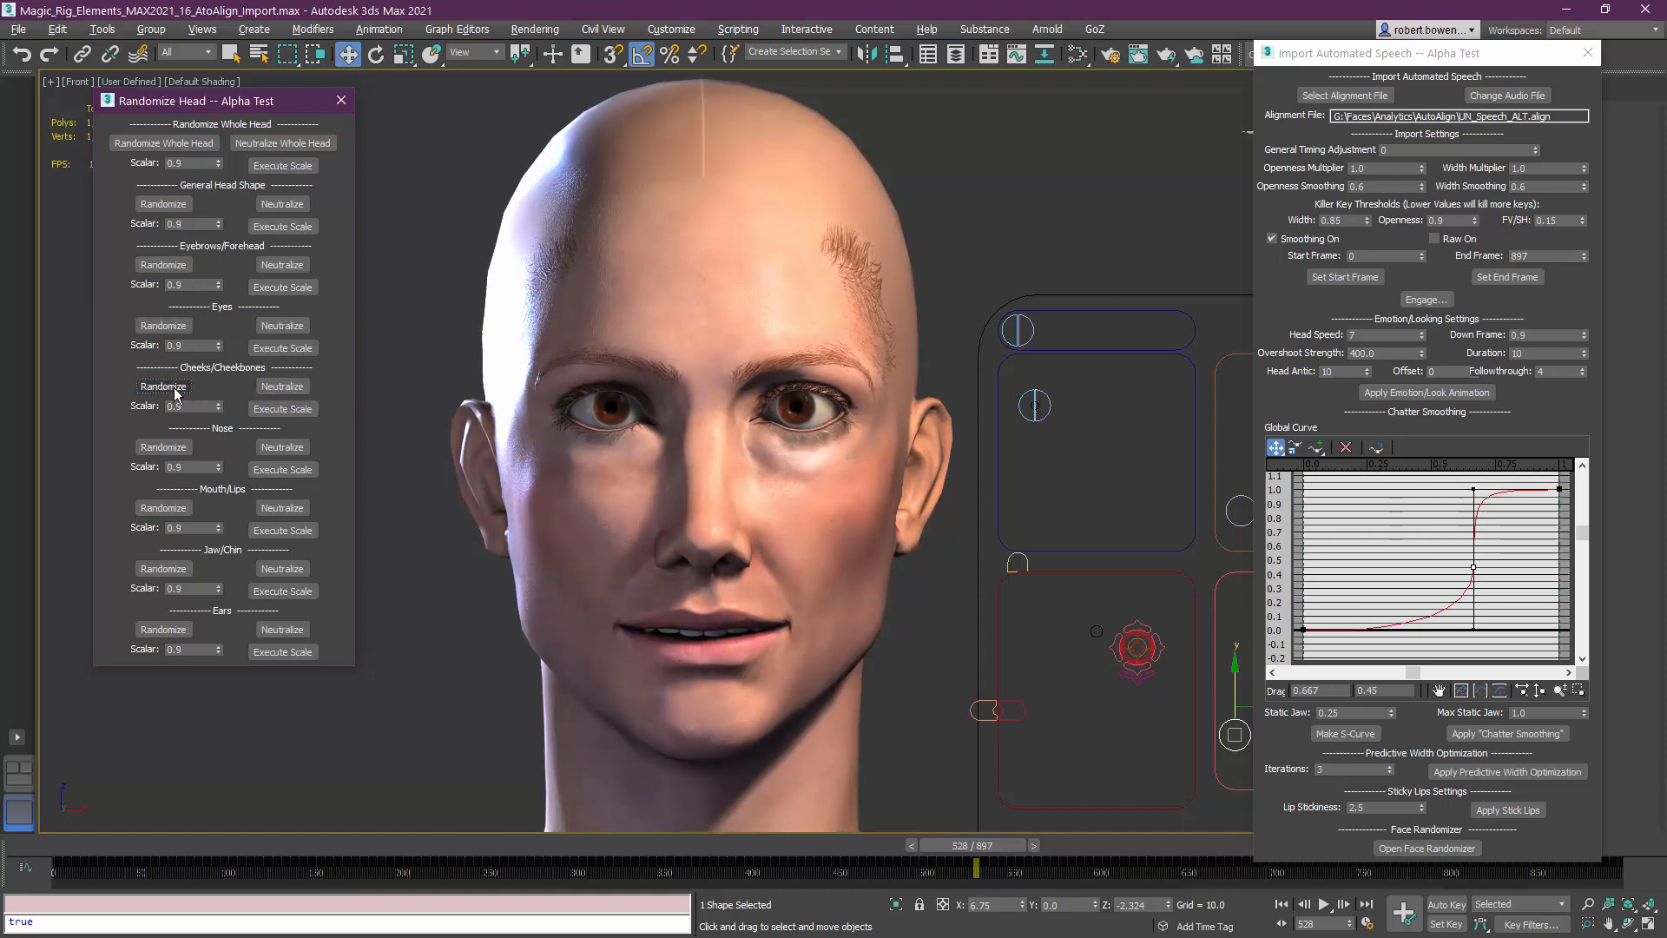
pyautogui.click(178, 391)
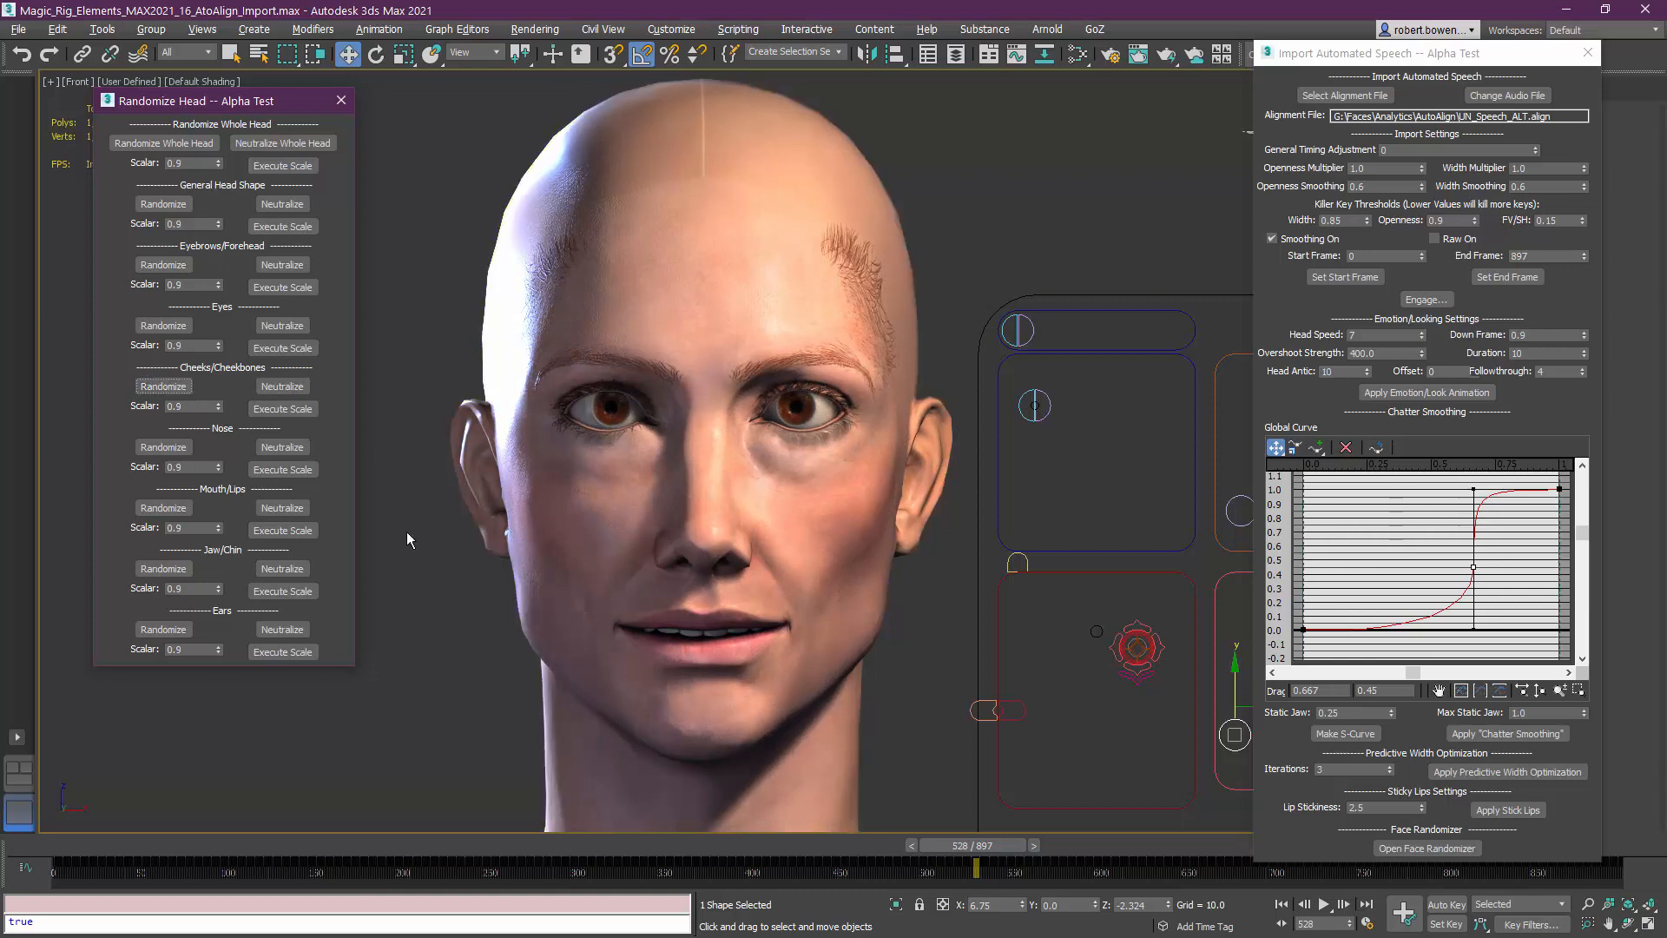
# Randomize the nose four times, check its shape up close from an angle, and scale its randomization by 0.9
pyautogui.click(173, 448)
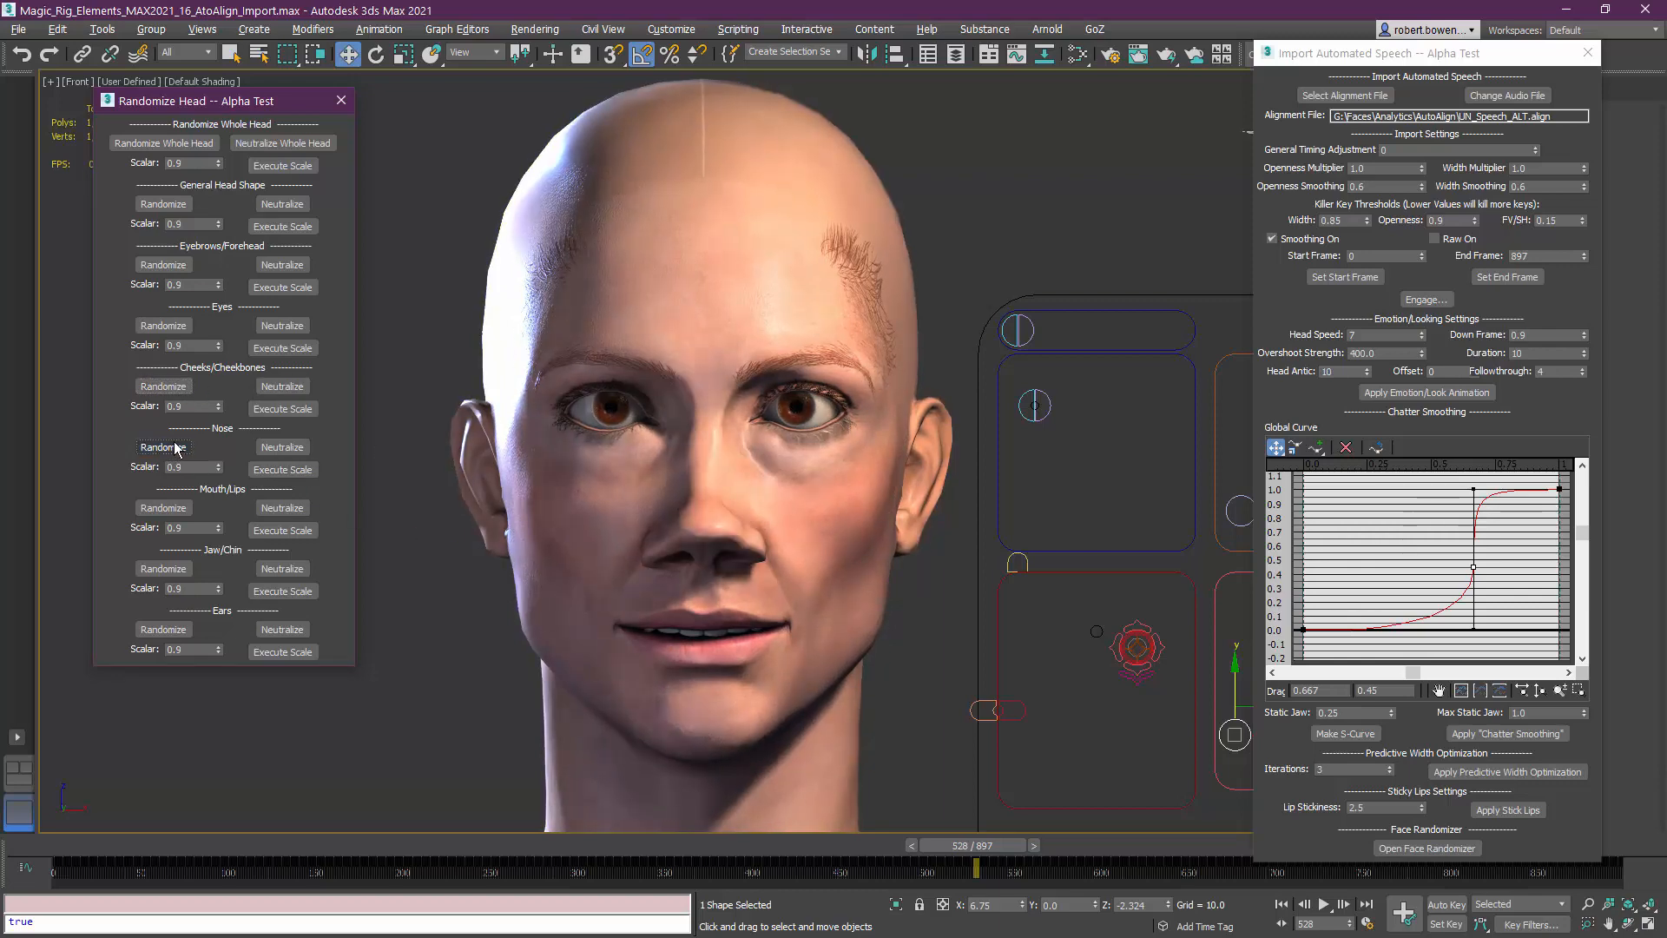
pyautogui.click(175, 448)
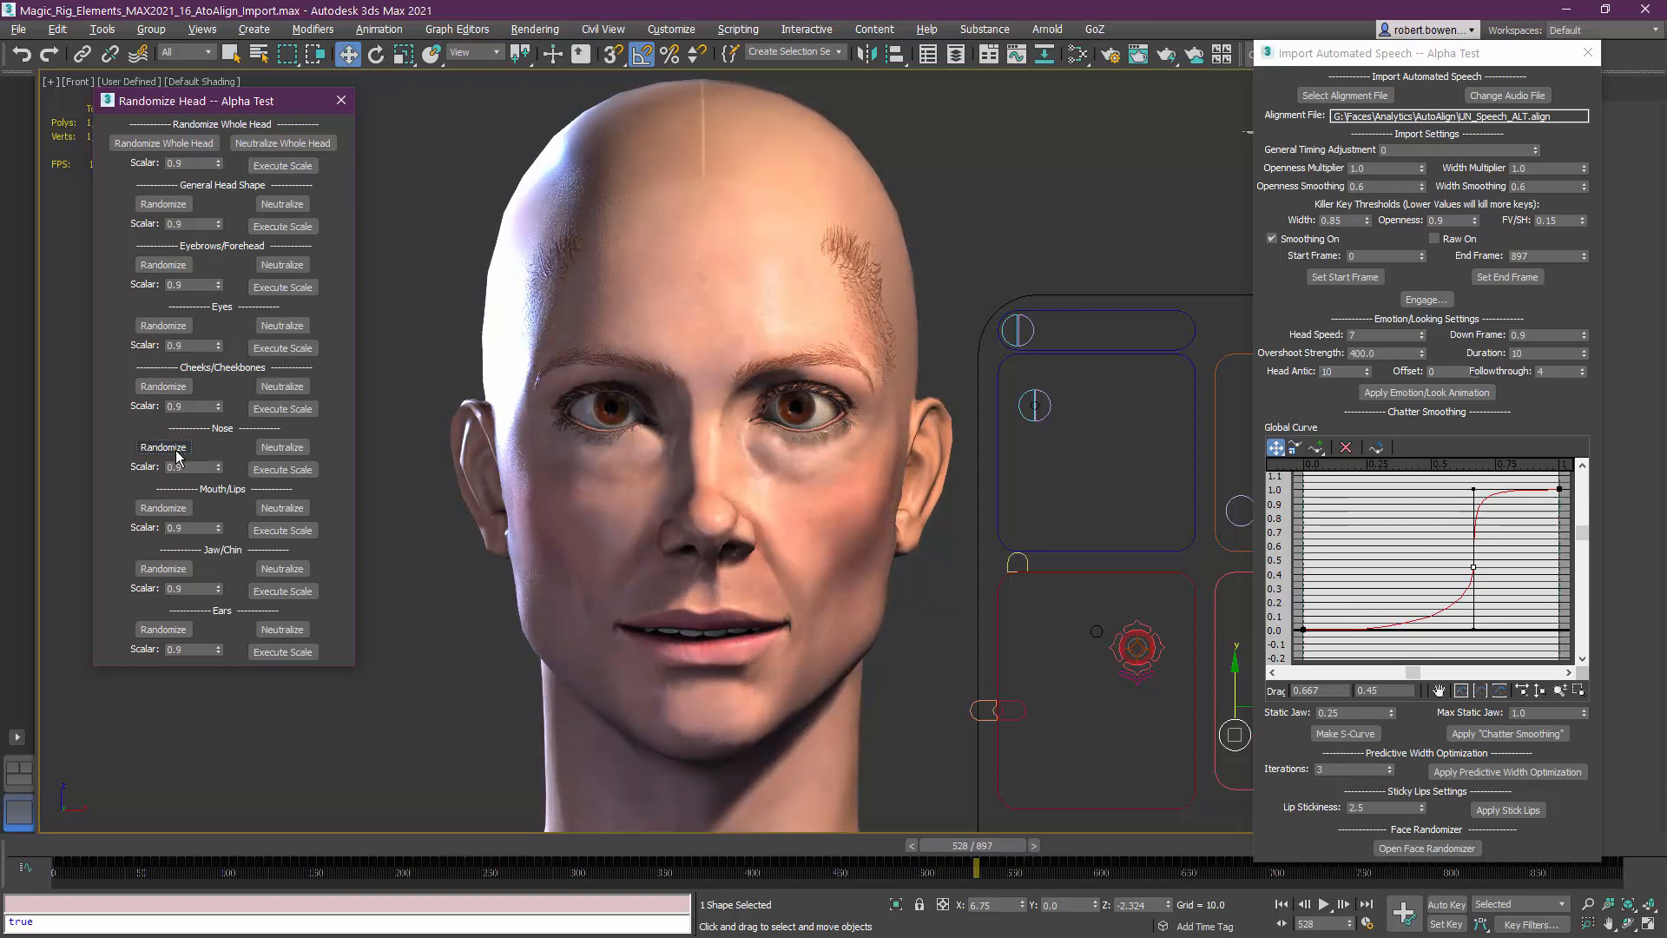
pyautogui.click(181, 449)
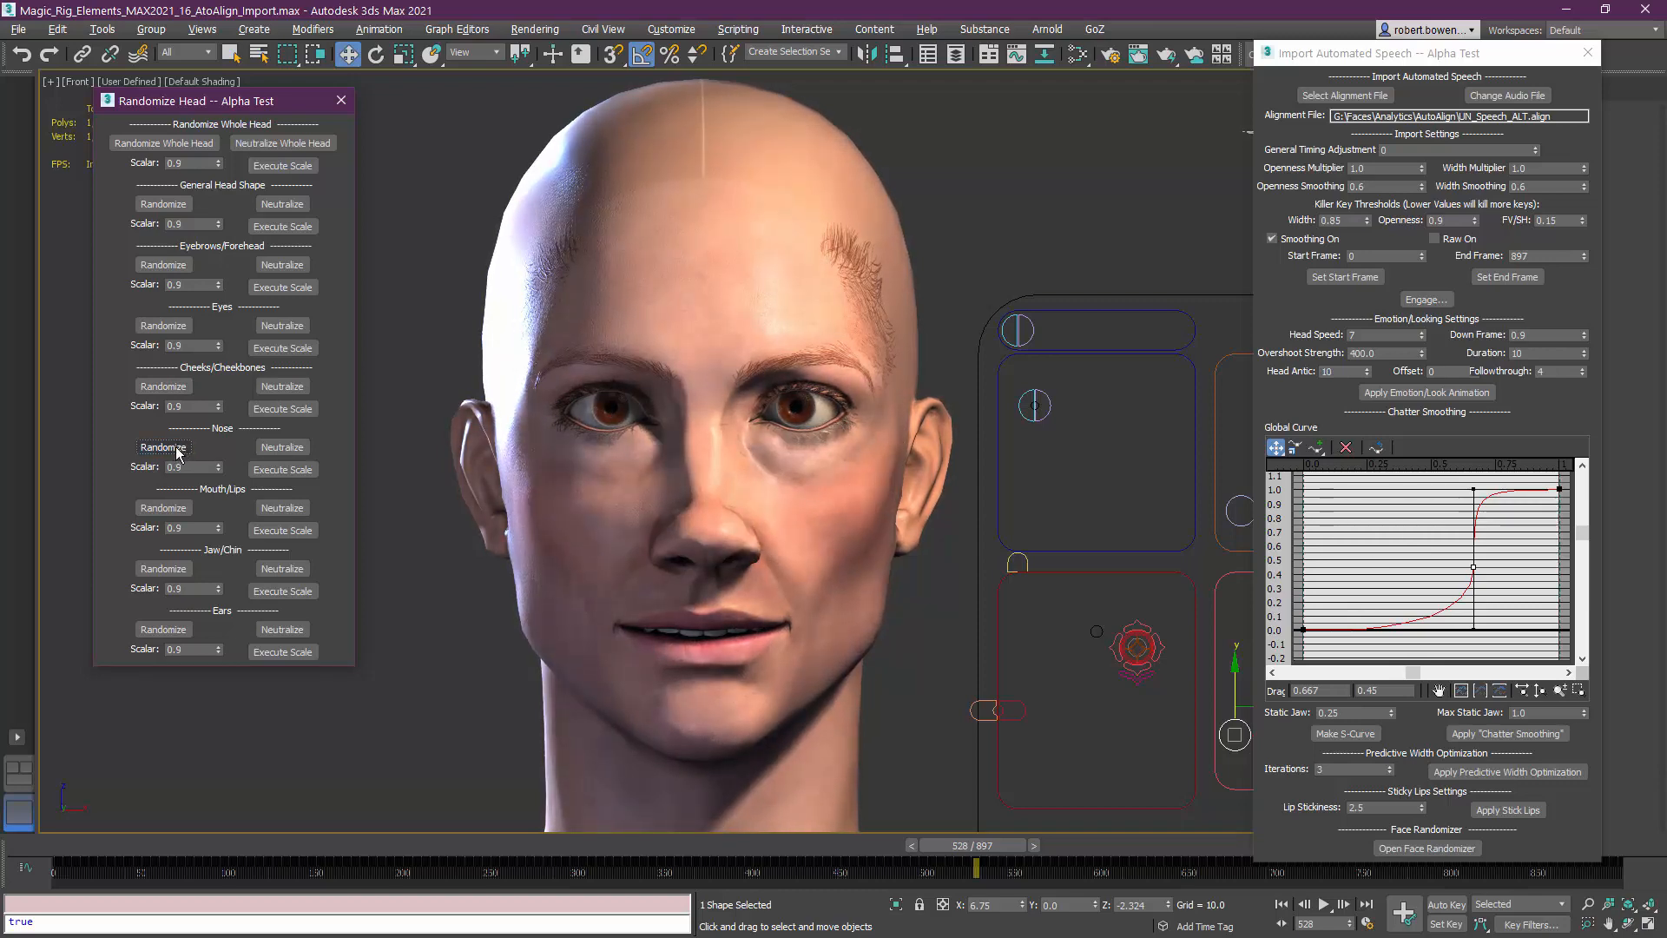
pyautogui.click(177, 450)
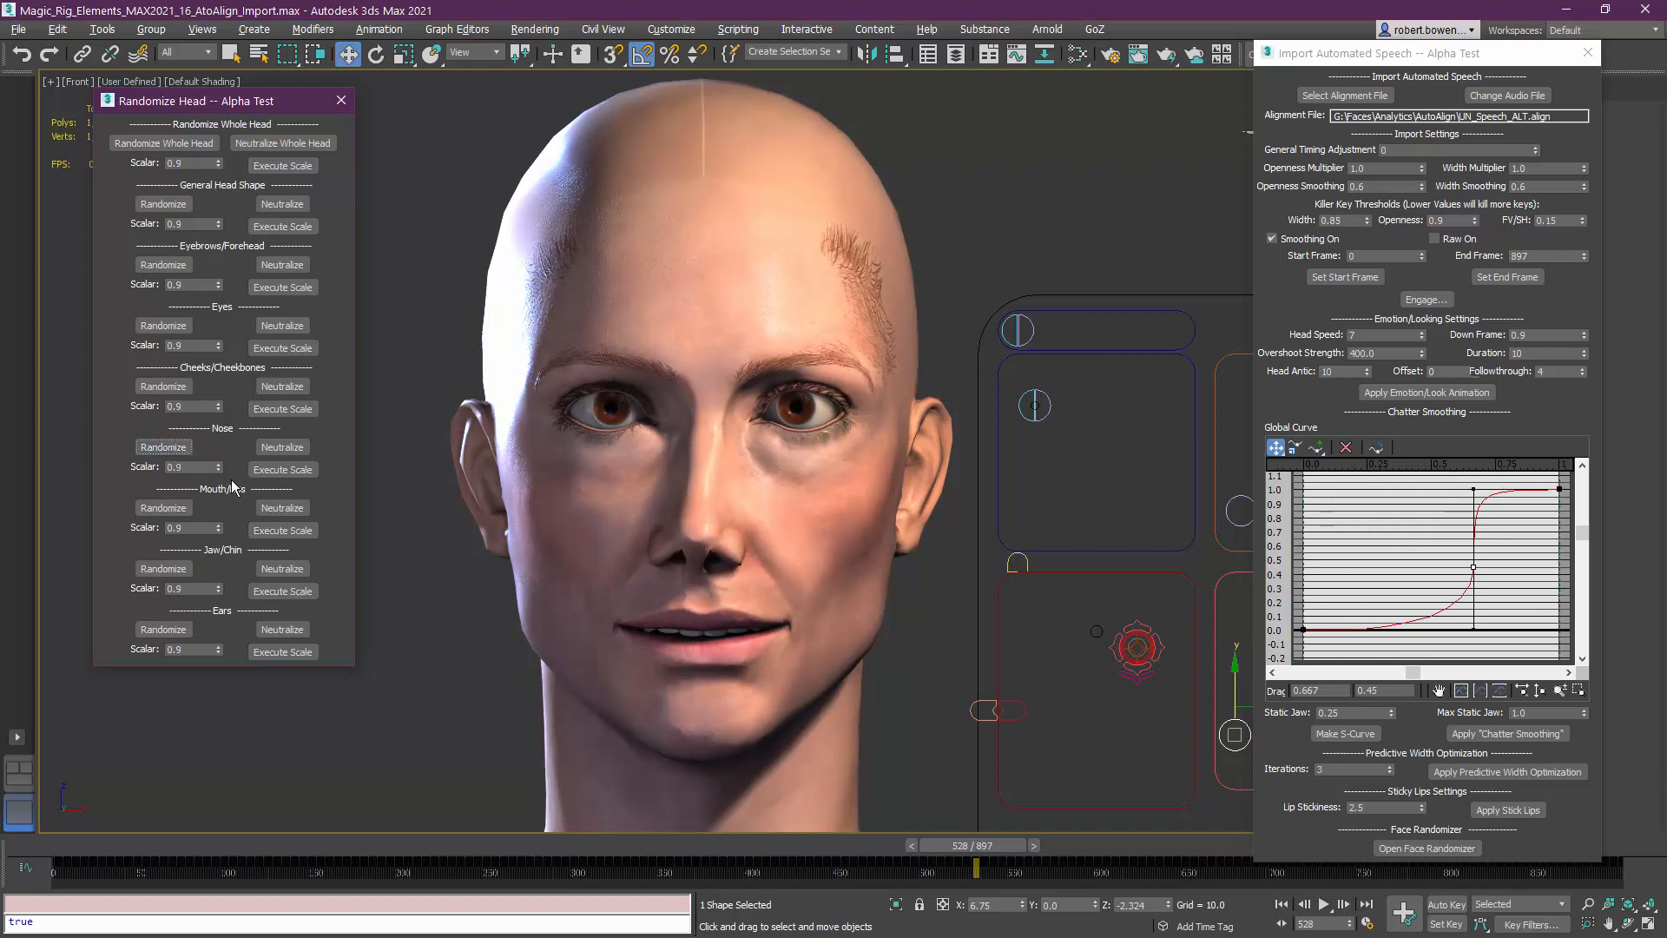
pyautogui.keyDown('alt'); pyautogui.moveTo(712, 525); pyautogui.dragTo(724, 410, button='middle'); pyautogui.keyUp('alt')
pyautogui.scroll(3, 778, 509)
pyautogui.scroll(1, 690, 413)
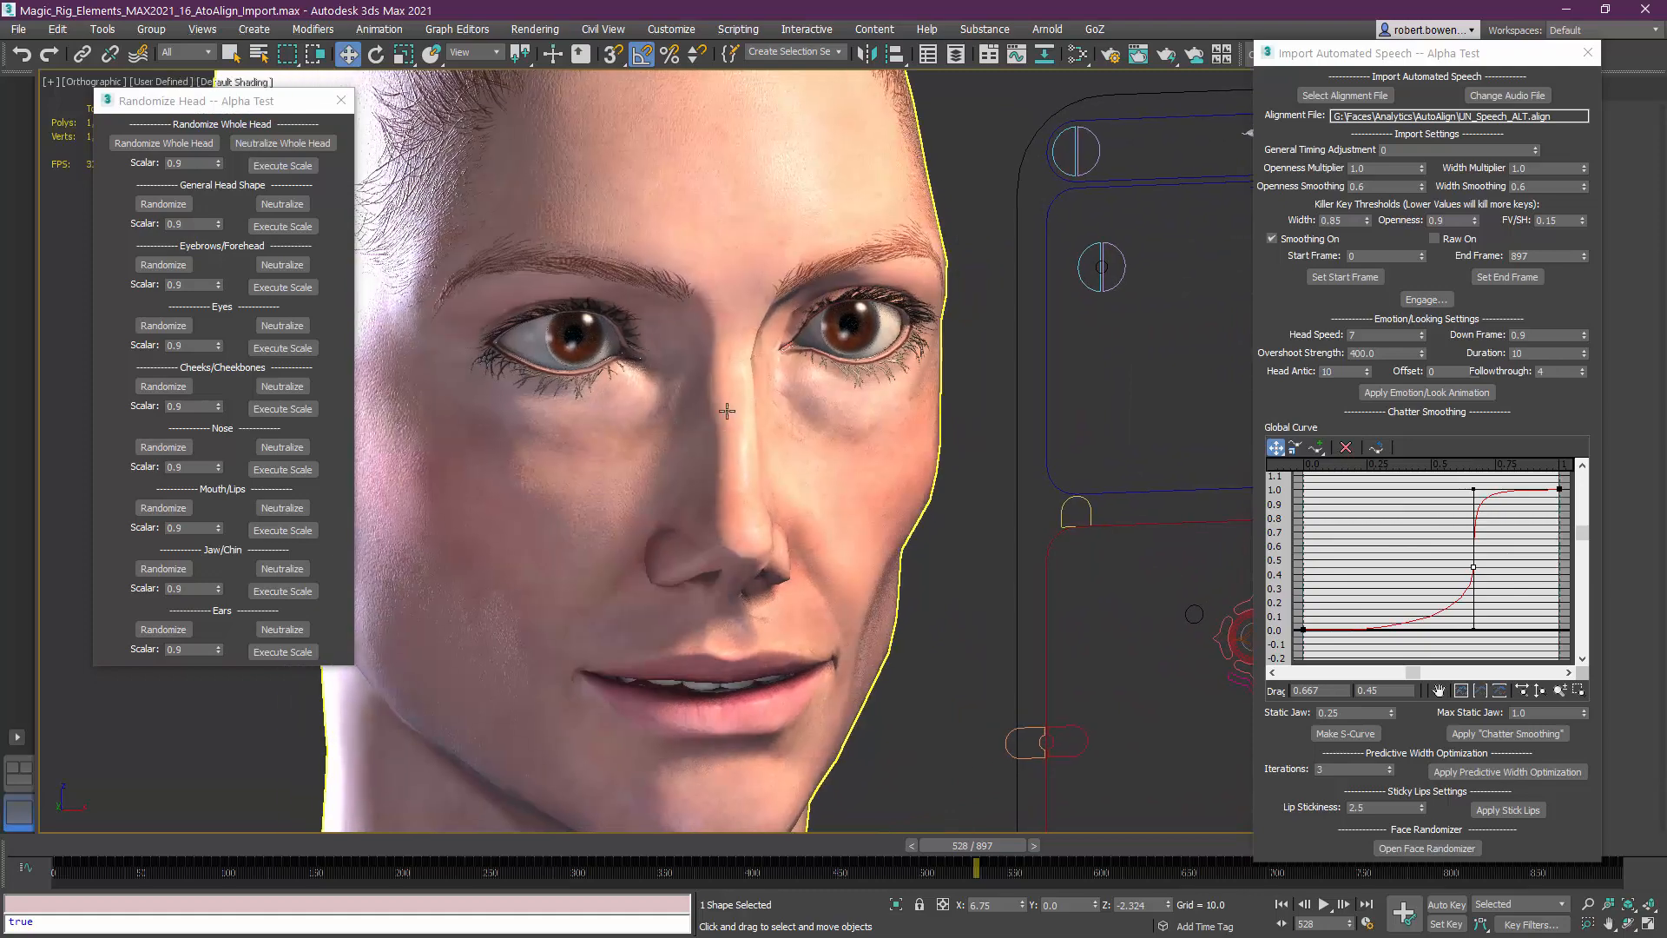
pyautogui.click(287, 473)
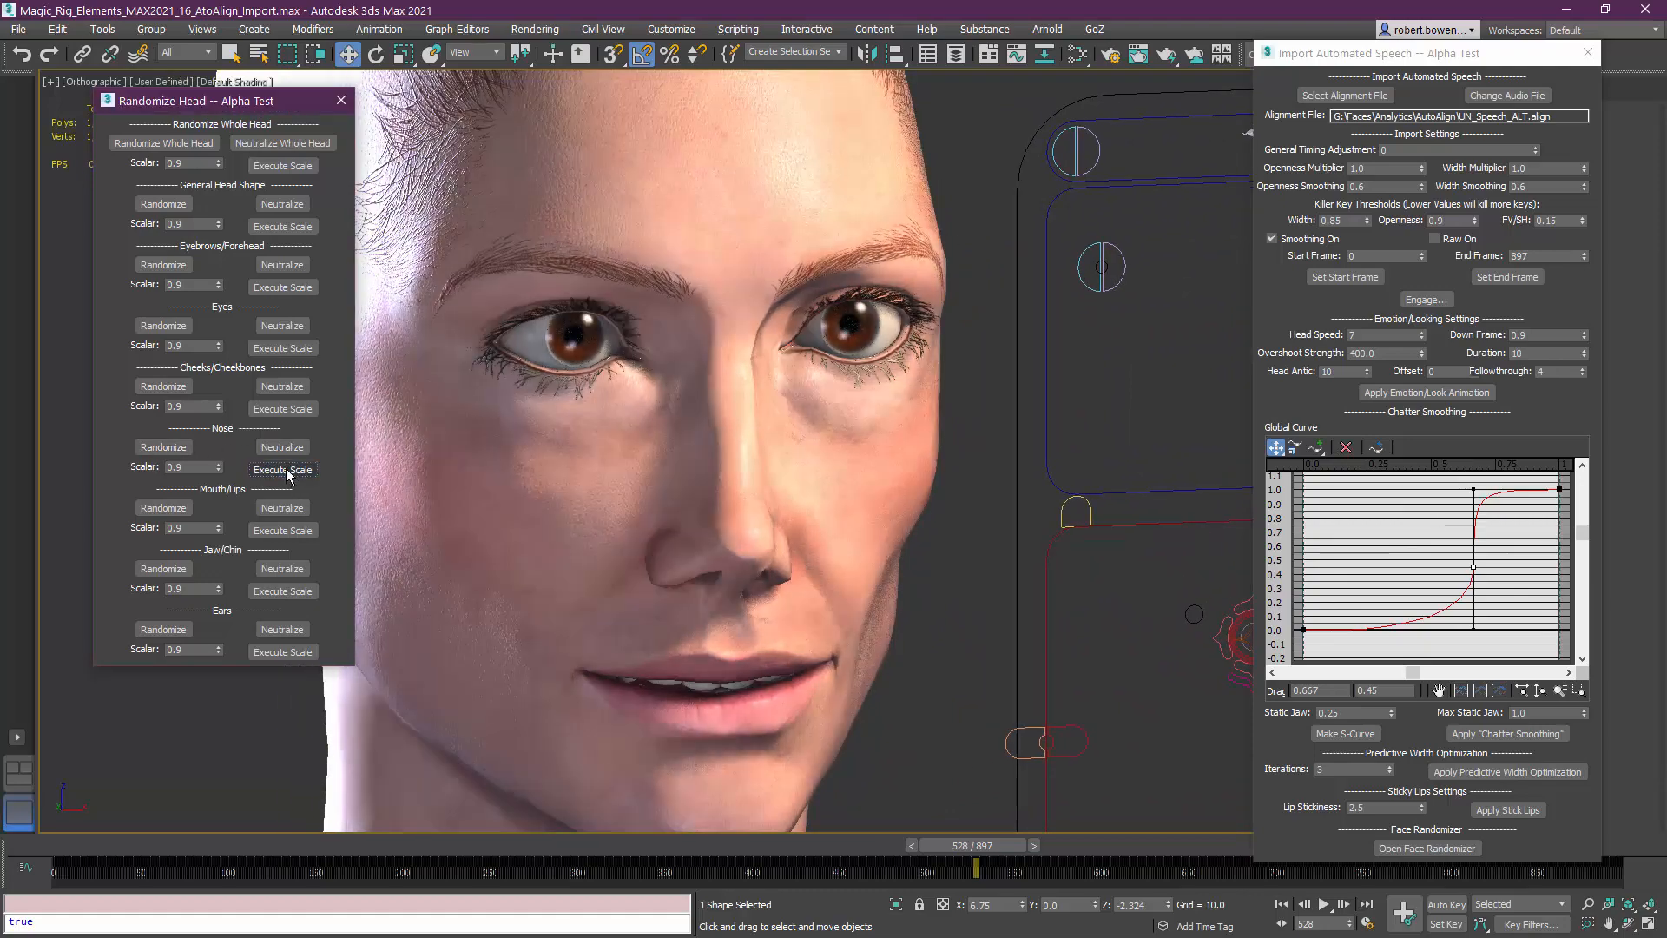
# Return to a front view of the face with the speech import window moved aside, and randomize the mouth and lips
pyautogui.moveTo(1049, 211)
pyautogui.mouseDown(button='middle')
pyautogui.moveTo(968, 220)
pyautogui.moveTo(1027, 202)
pyautogui.mouseUp(button='middle')
pyautogui.moveTo(1505, 53); pyautogui.dragTo(1562, 51)
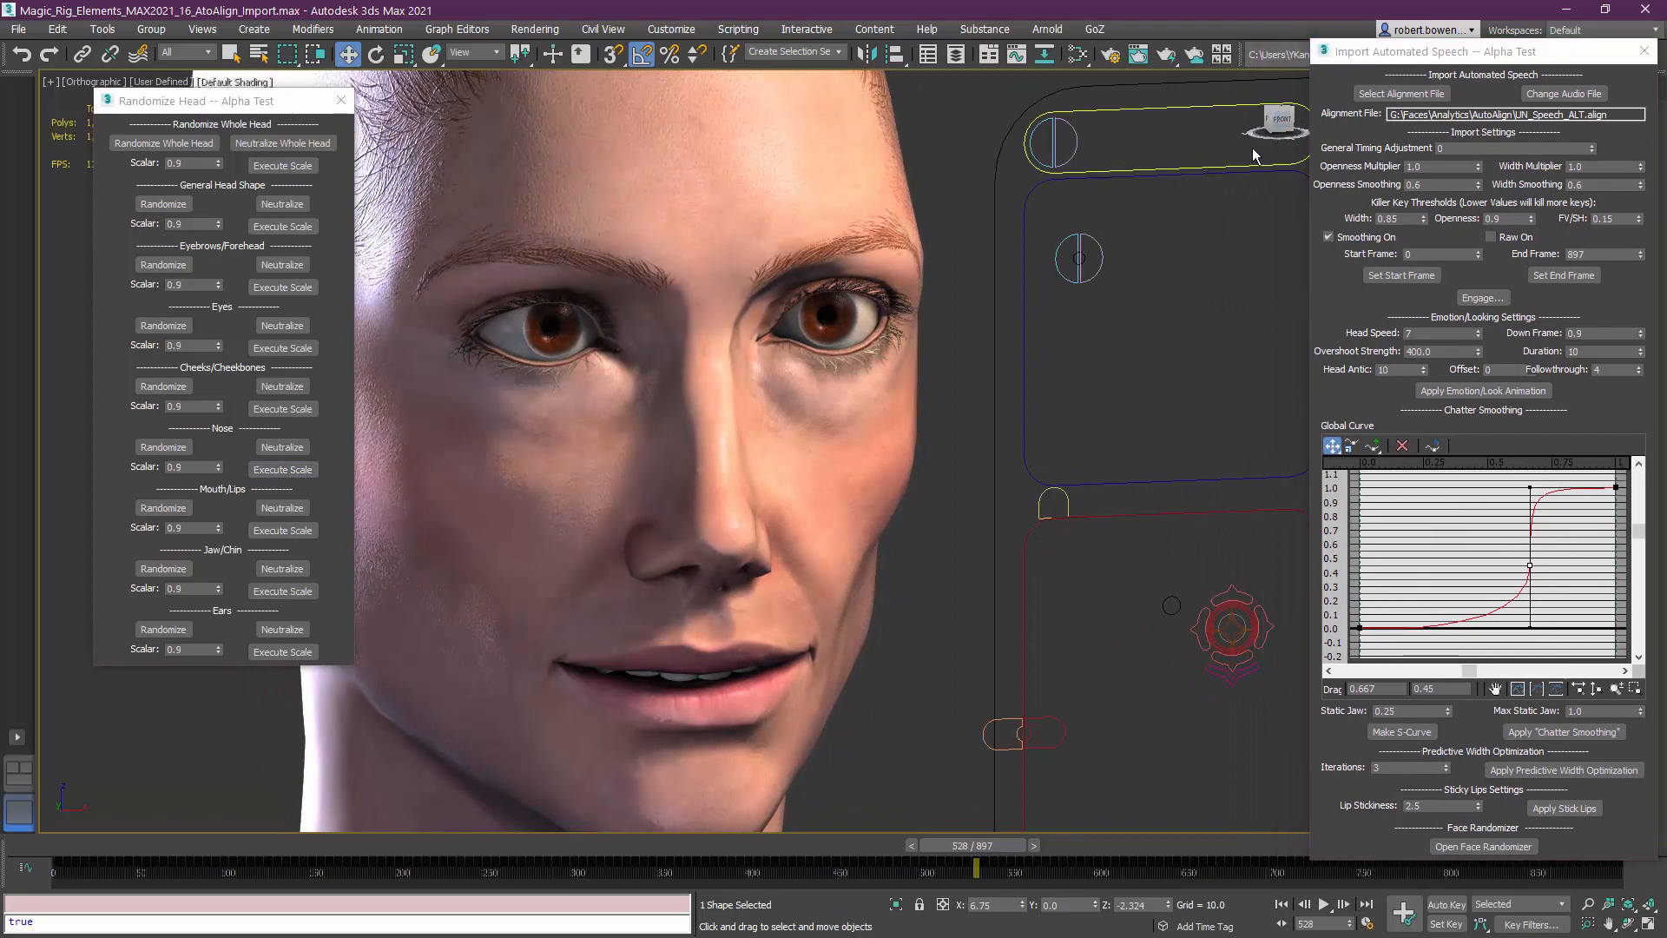
pyautogui.click(1280, 122)
pyautogui.moveTo(458, 478); pyautogui.dragTo(843, 492, button='middle')
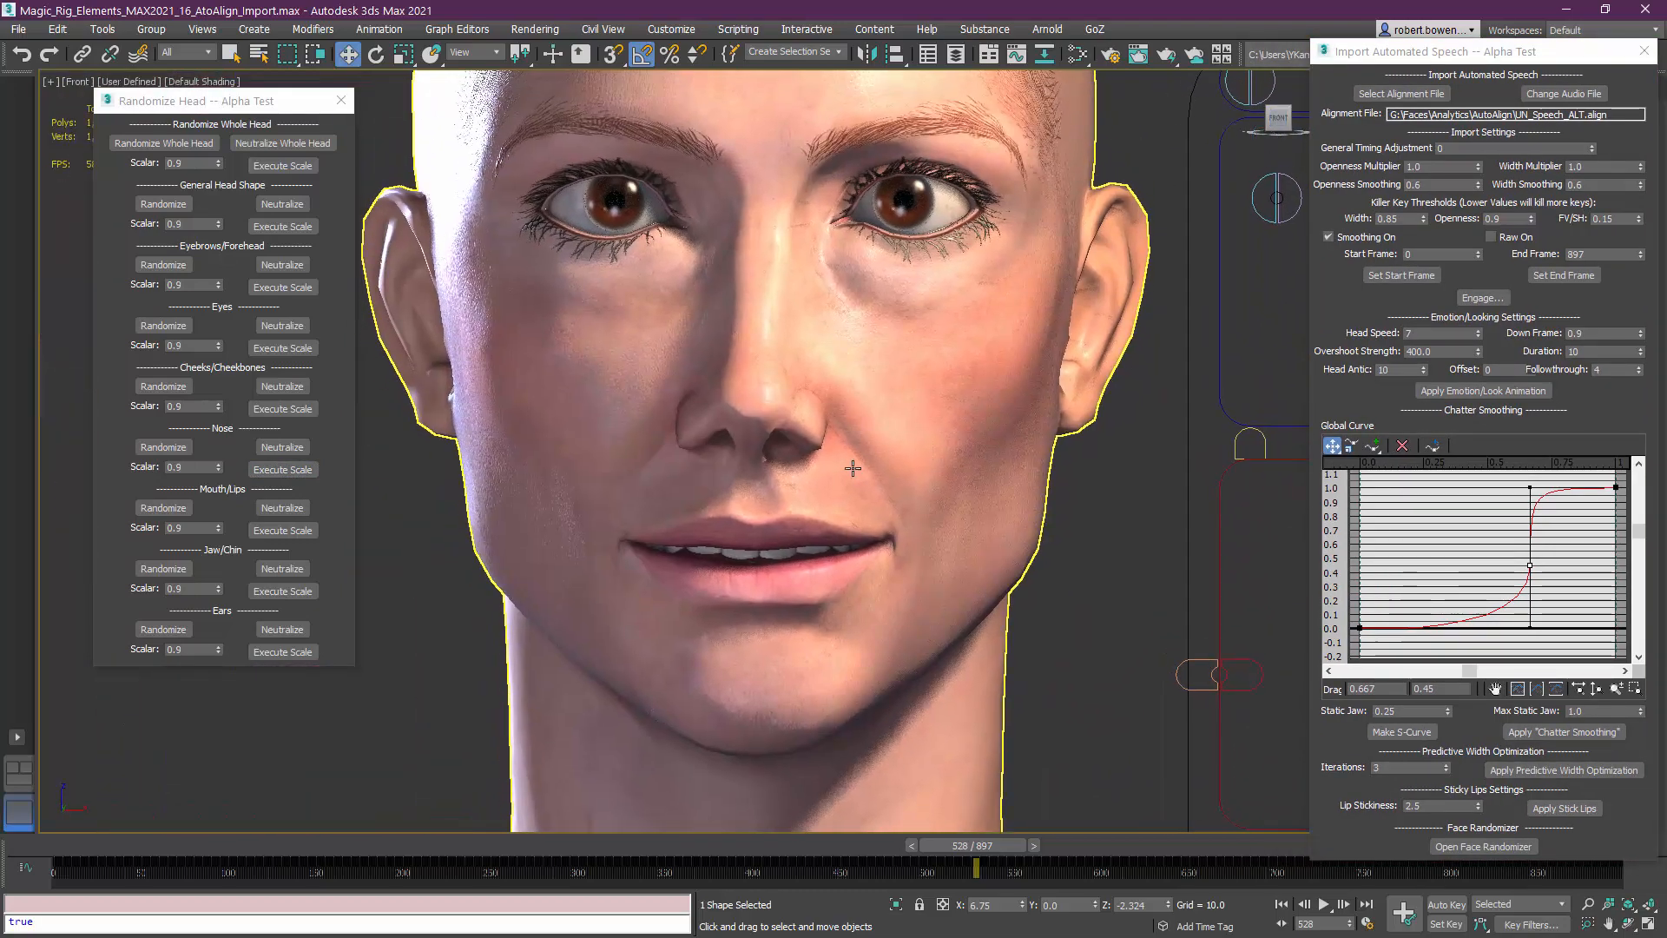
pyautogui.moveTo(723, 379); pyautogui.dragTo(716, 443, button='middle')
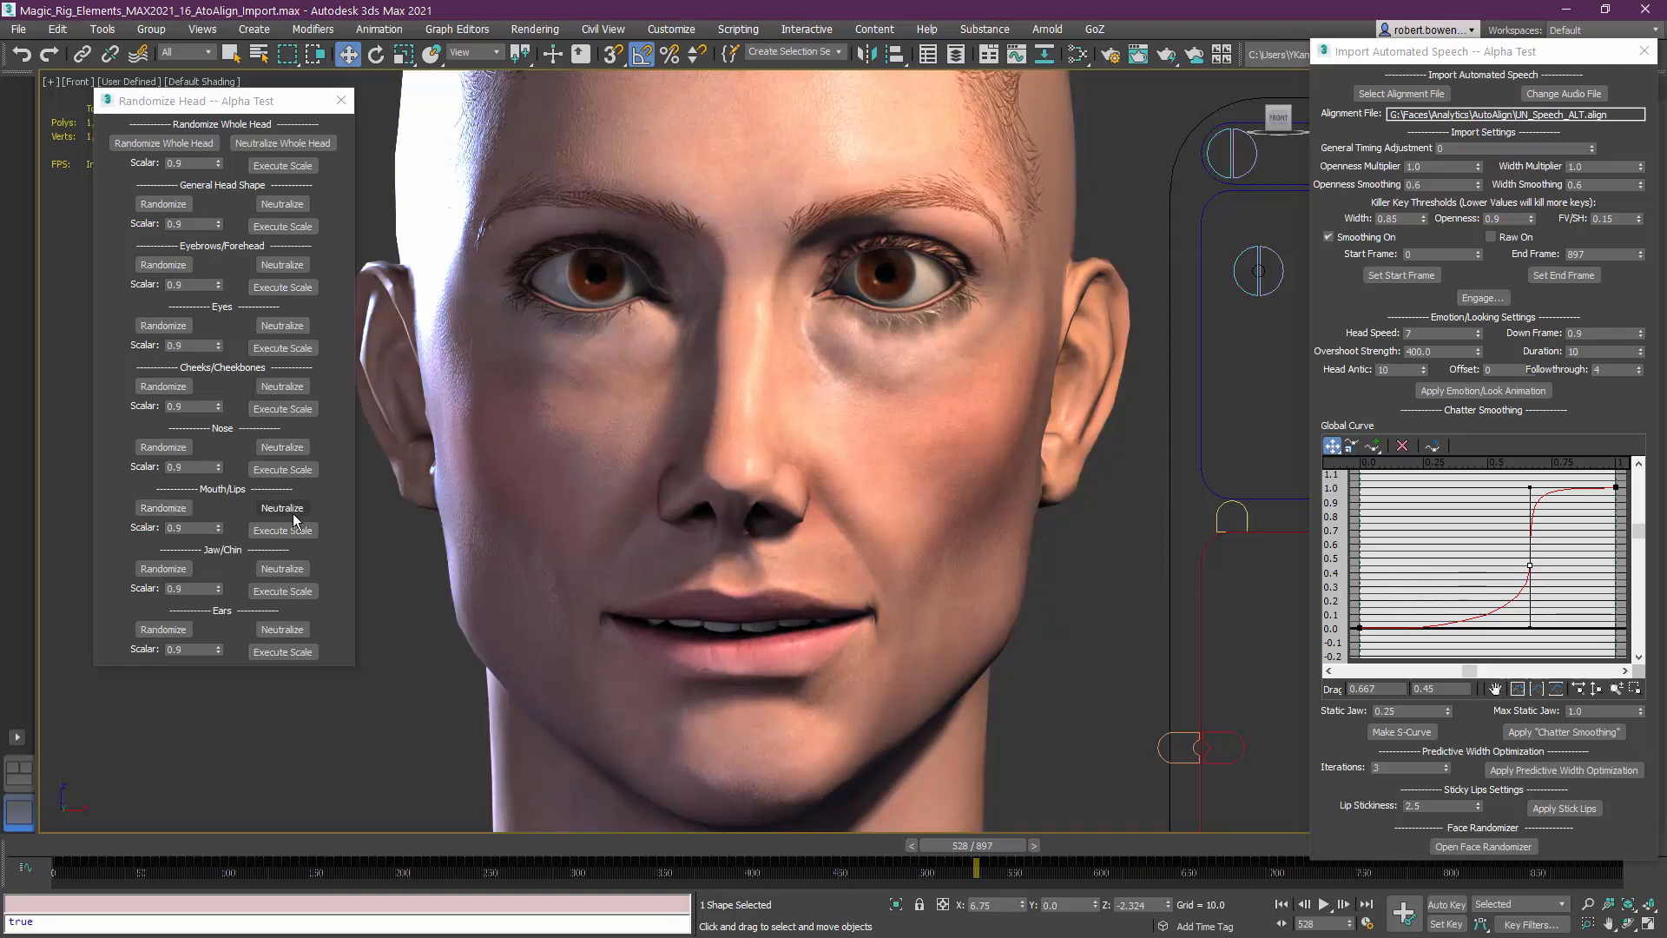
pyautogui.click(168, 507)
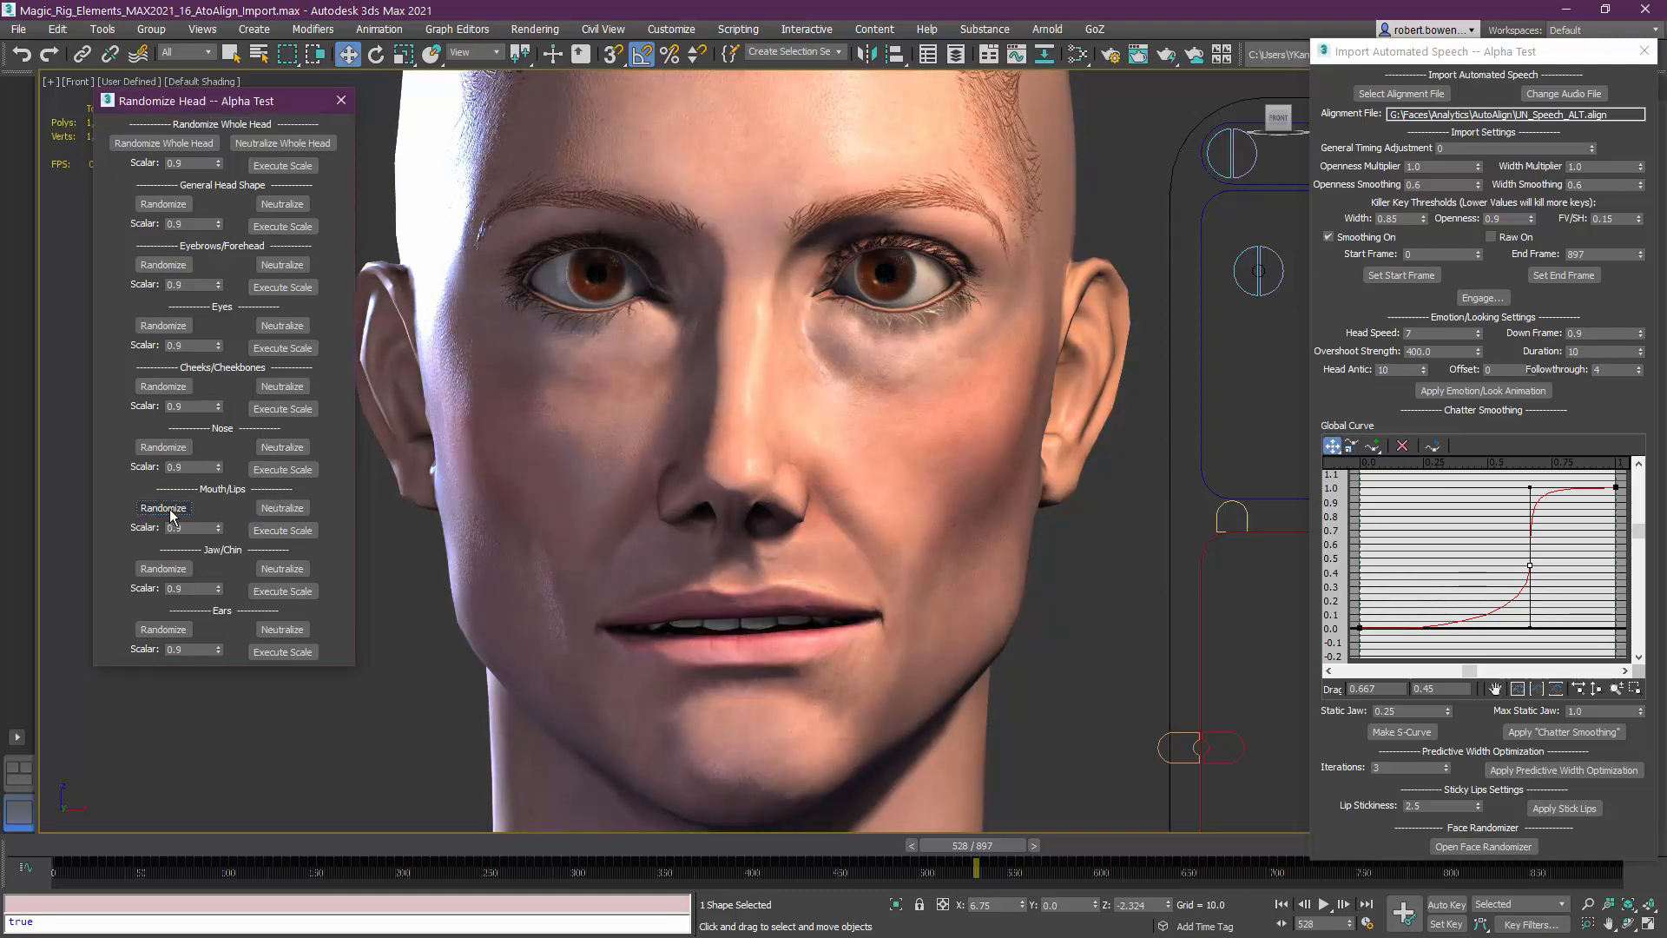
# Keep randomizing the mouth and lips until a new shape is chosen, and execute their 0.9 scale once
pyautogui.click(174, 508)
pyautogui.click(178, 507)
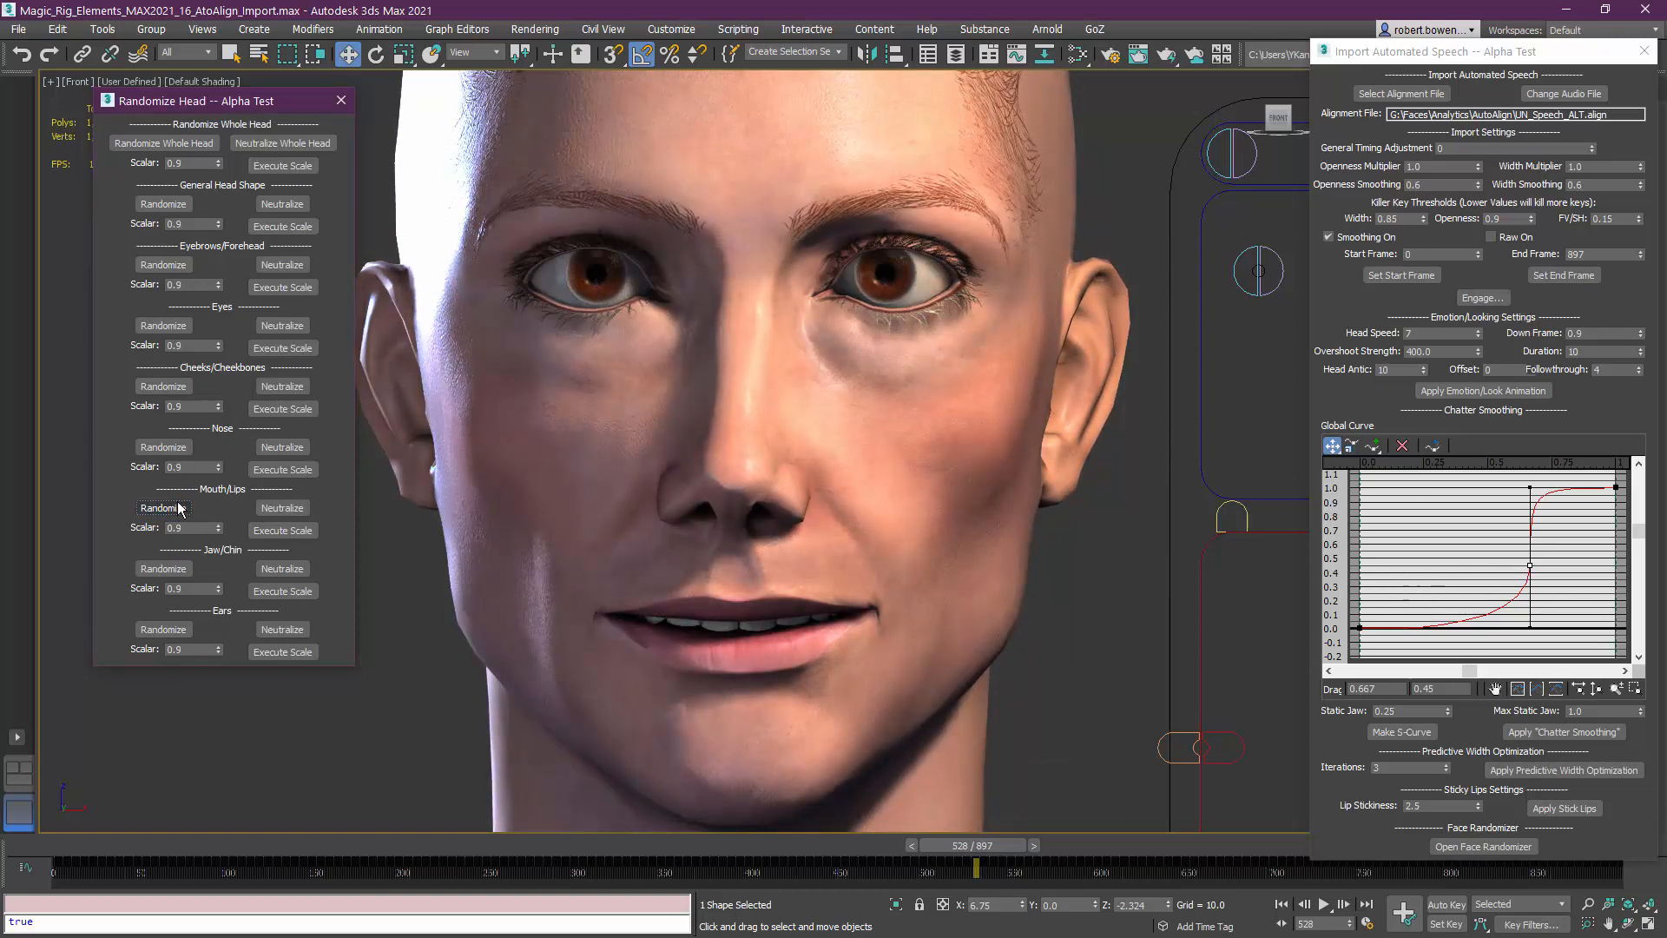
pyautogui.click(179, 507)
pyautogui.click(178, 511)
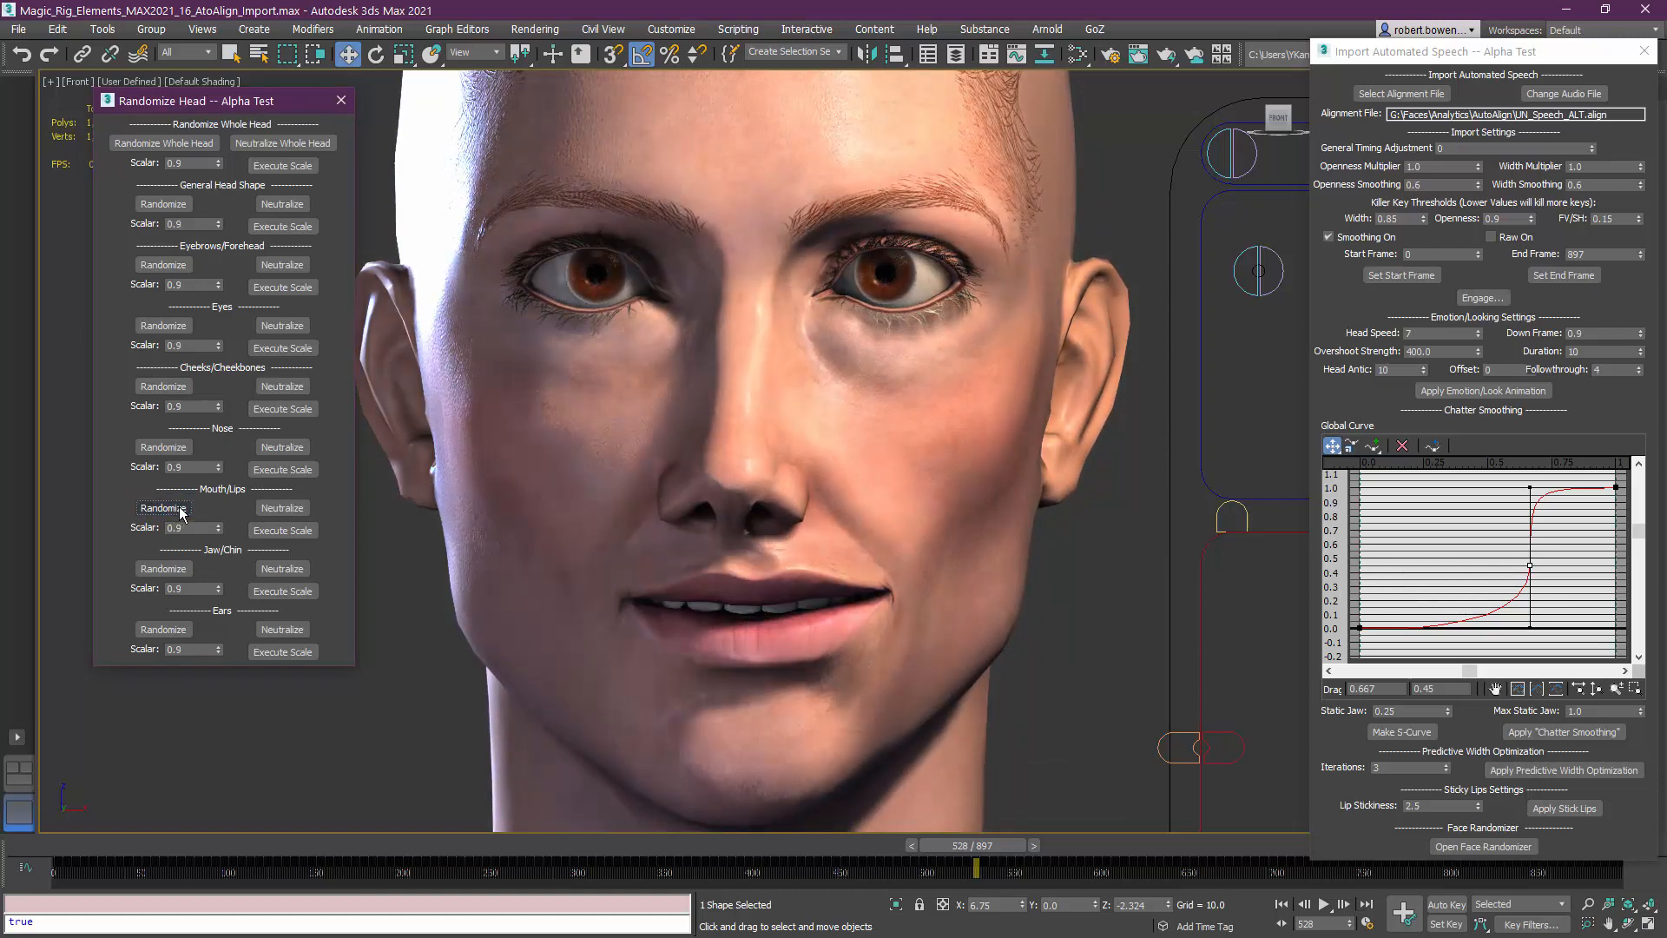
pyautogui.click(179, 511)
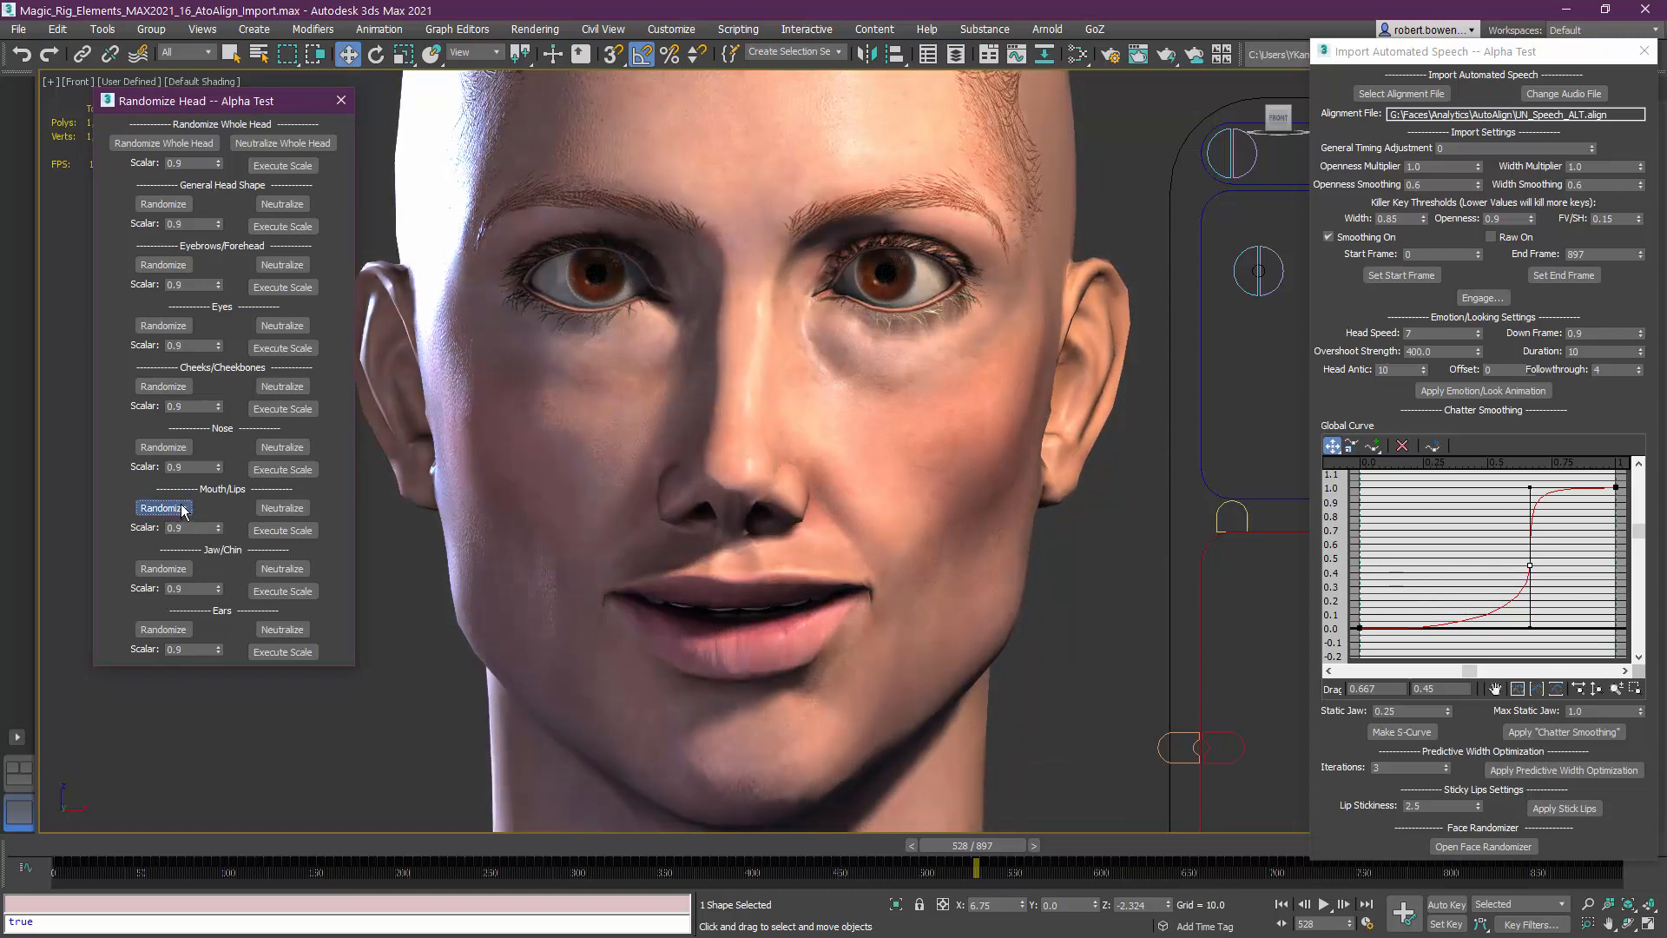
pyautogui.click(181, 508)
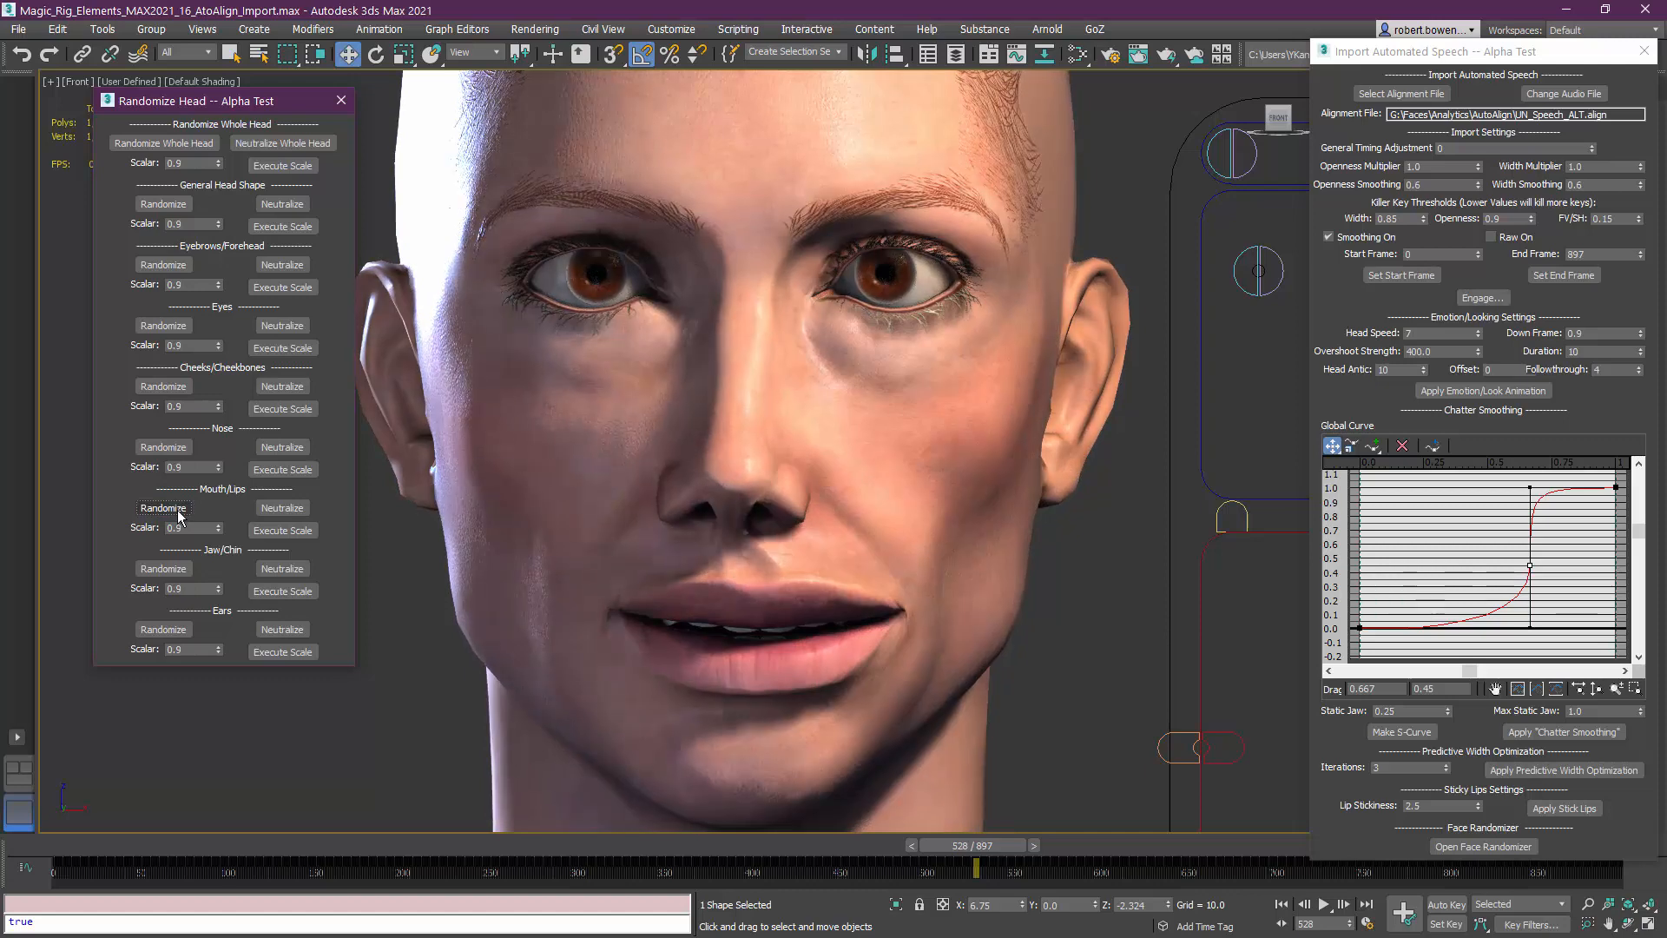
pyautogui.click(283, 531)
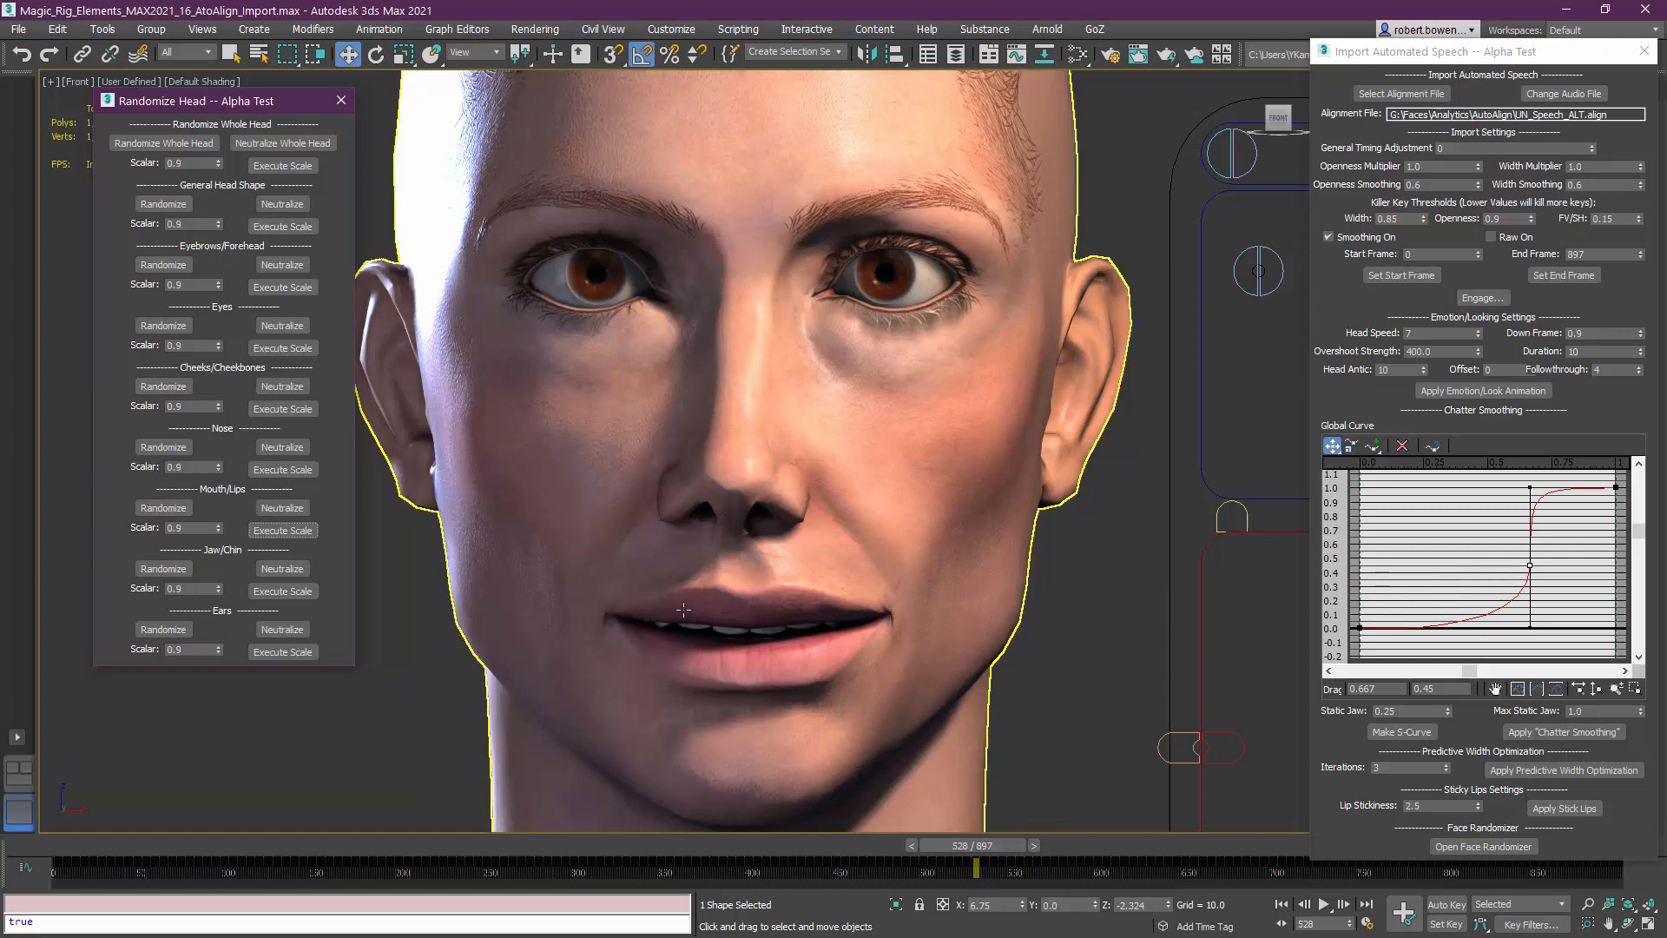
# Show the CTRLs_Shape layer to examine the shape control at the middle of the mouth, and hide the layer again
pyautogui.click(956, 53)
pyautogui.click(358, 682)
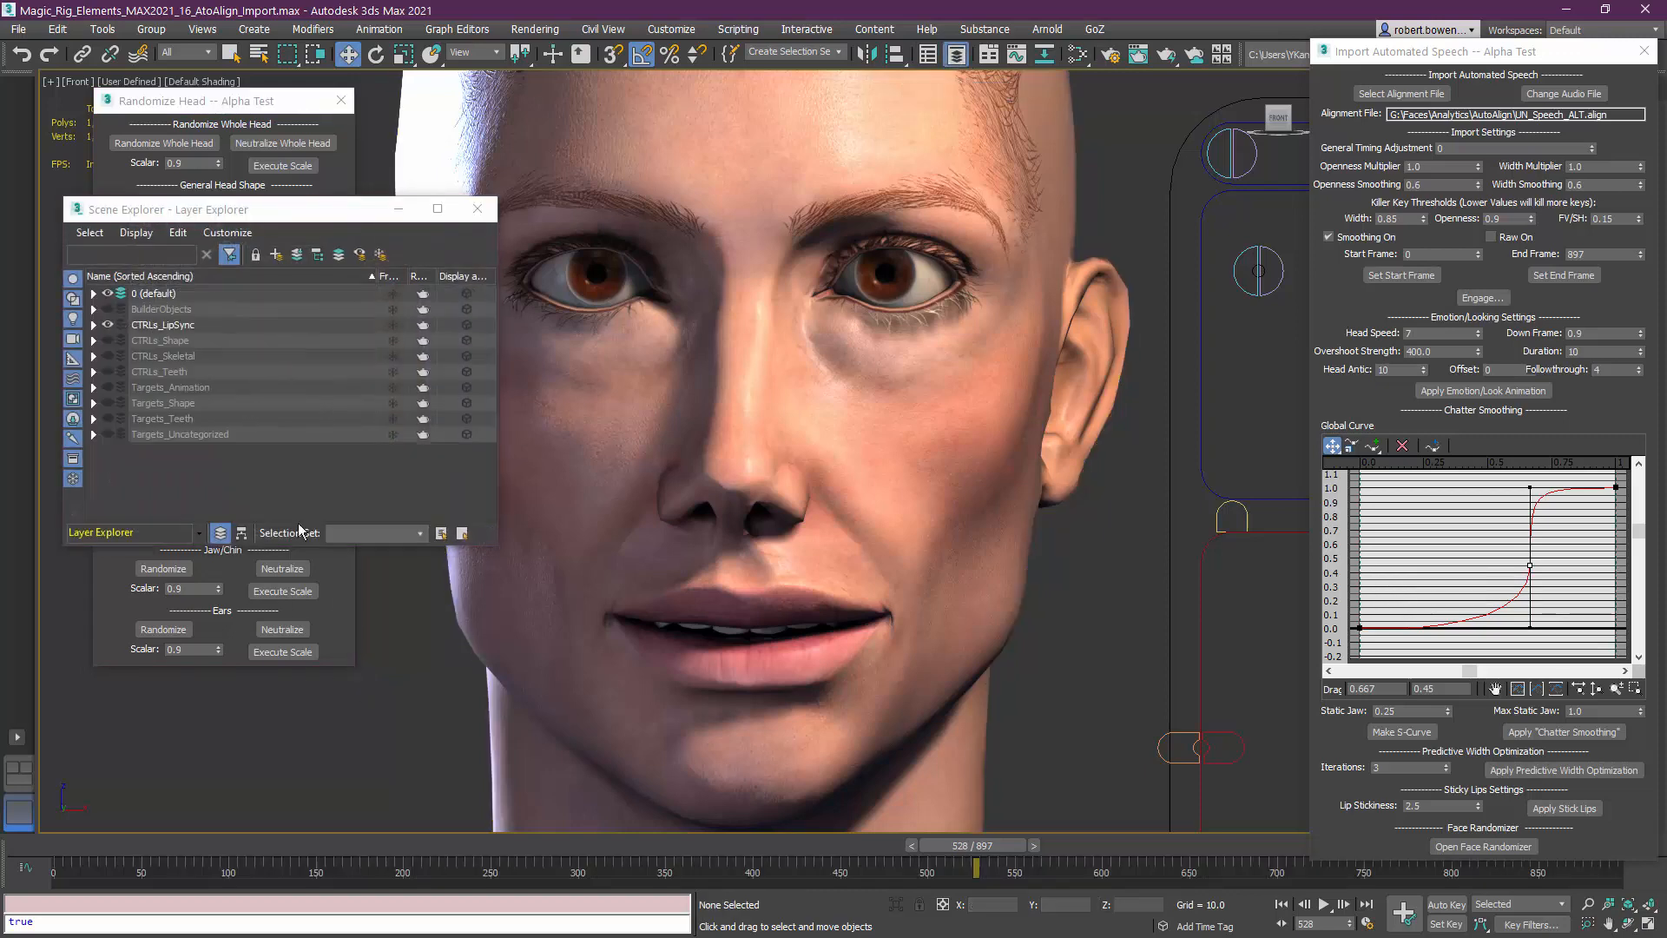
pyautogui.click(108, 340)
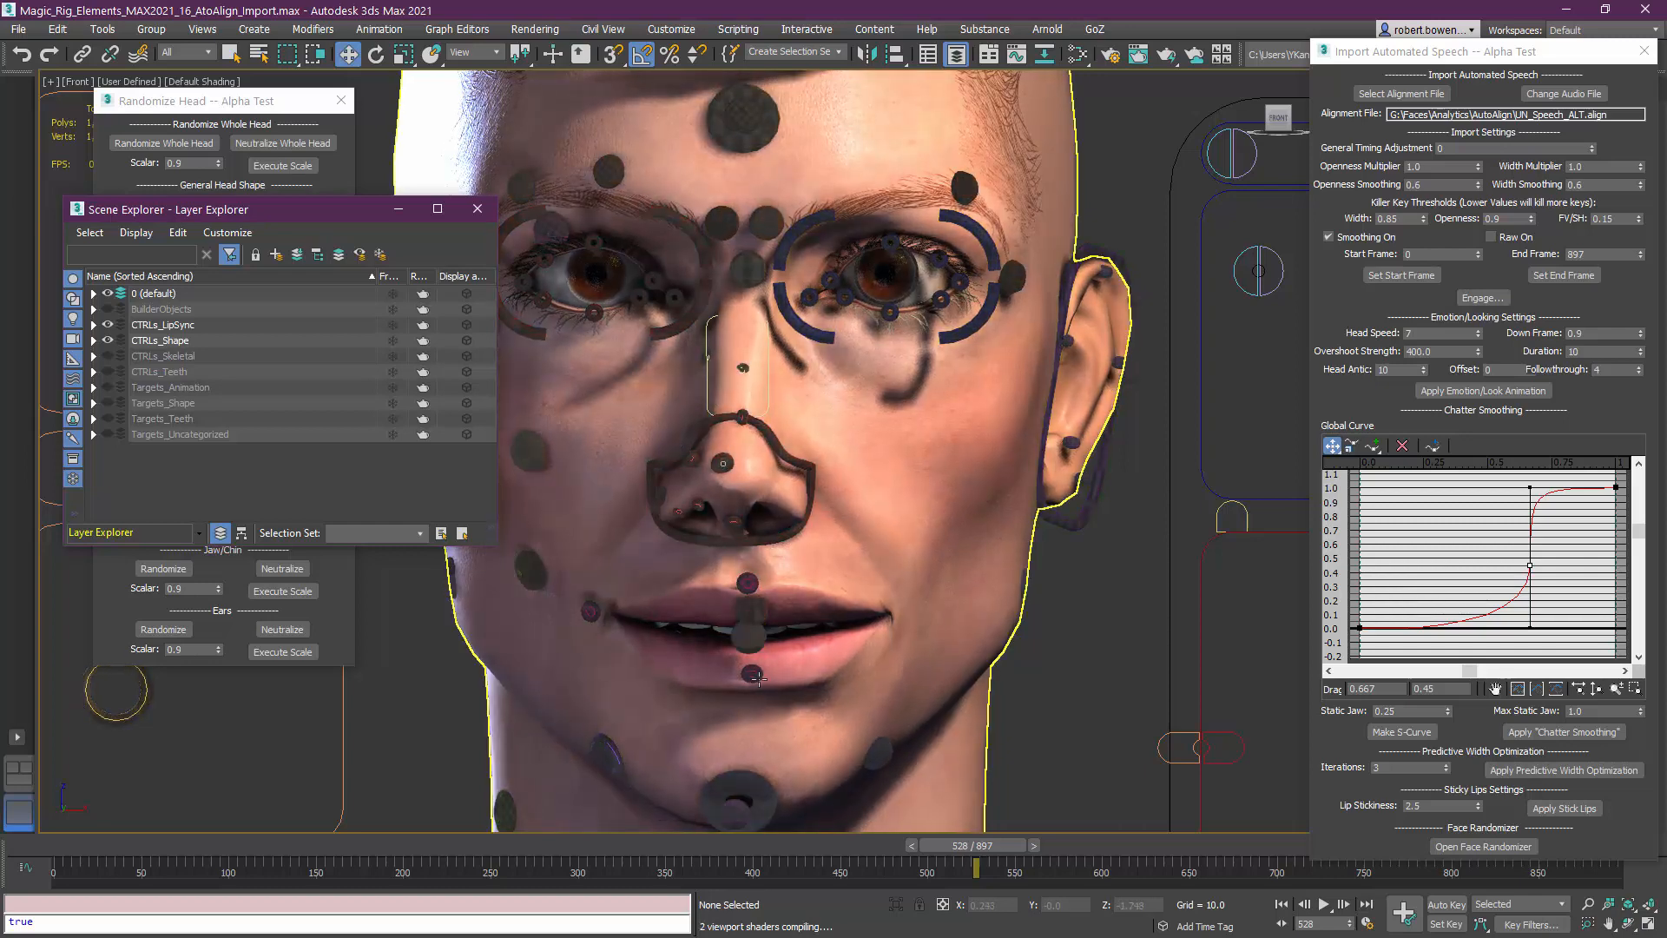
pyautogui.click(749, 635)
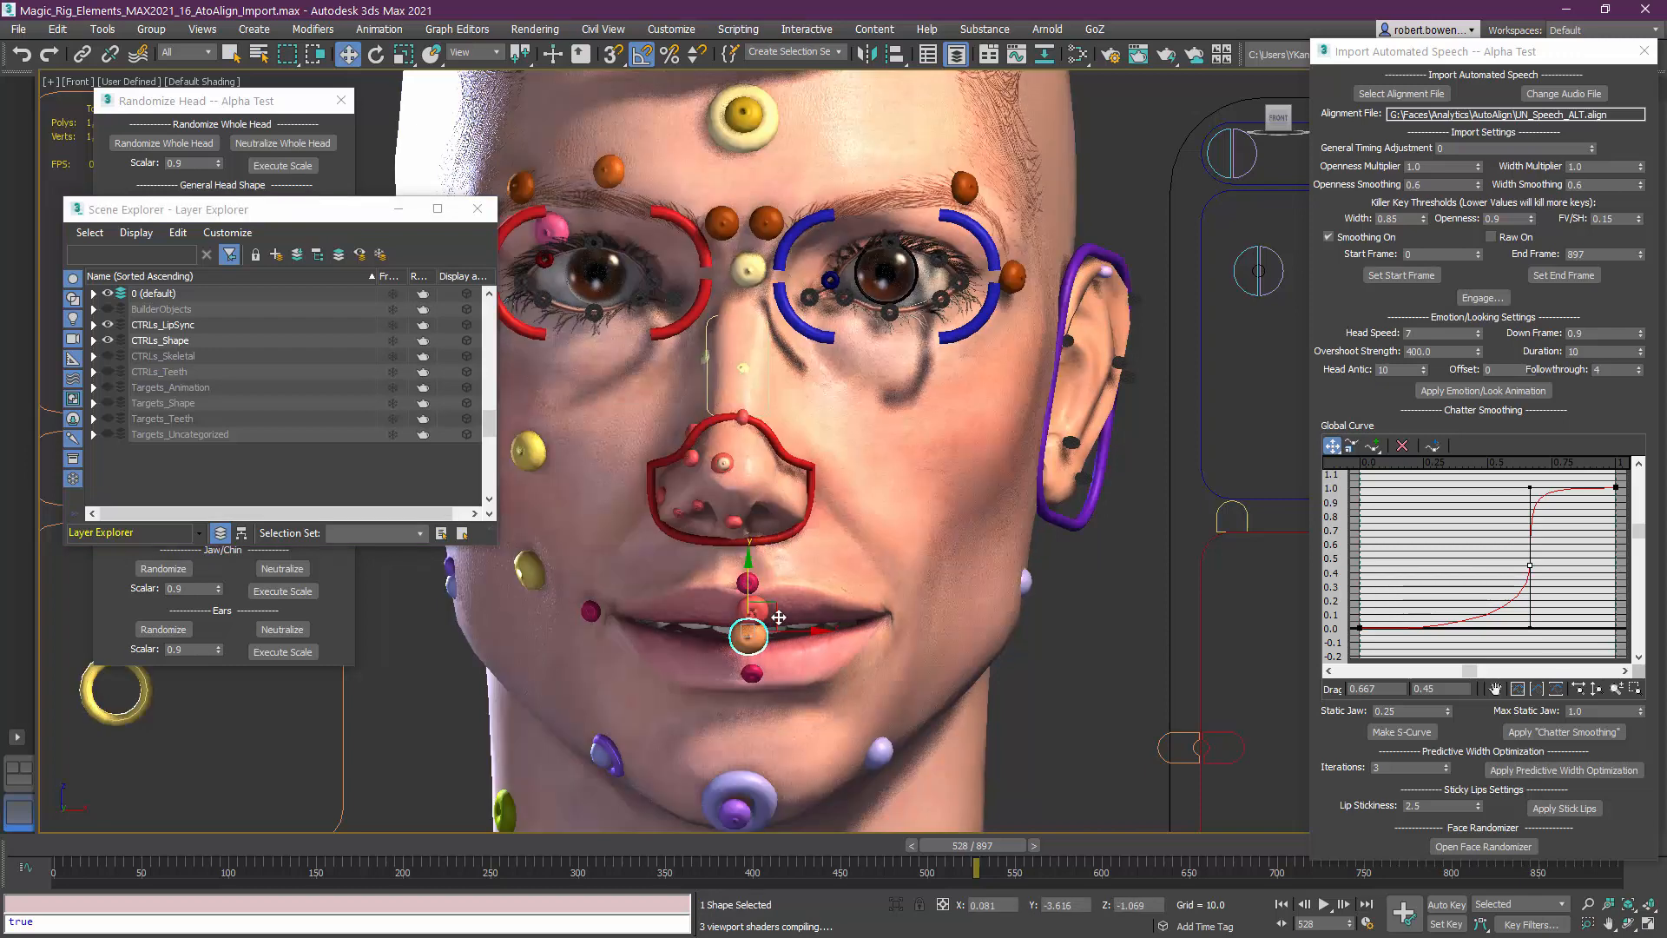
pyautogui.moveTo(769, 629); pyautogui.dragTo(756, 645)
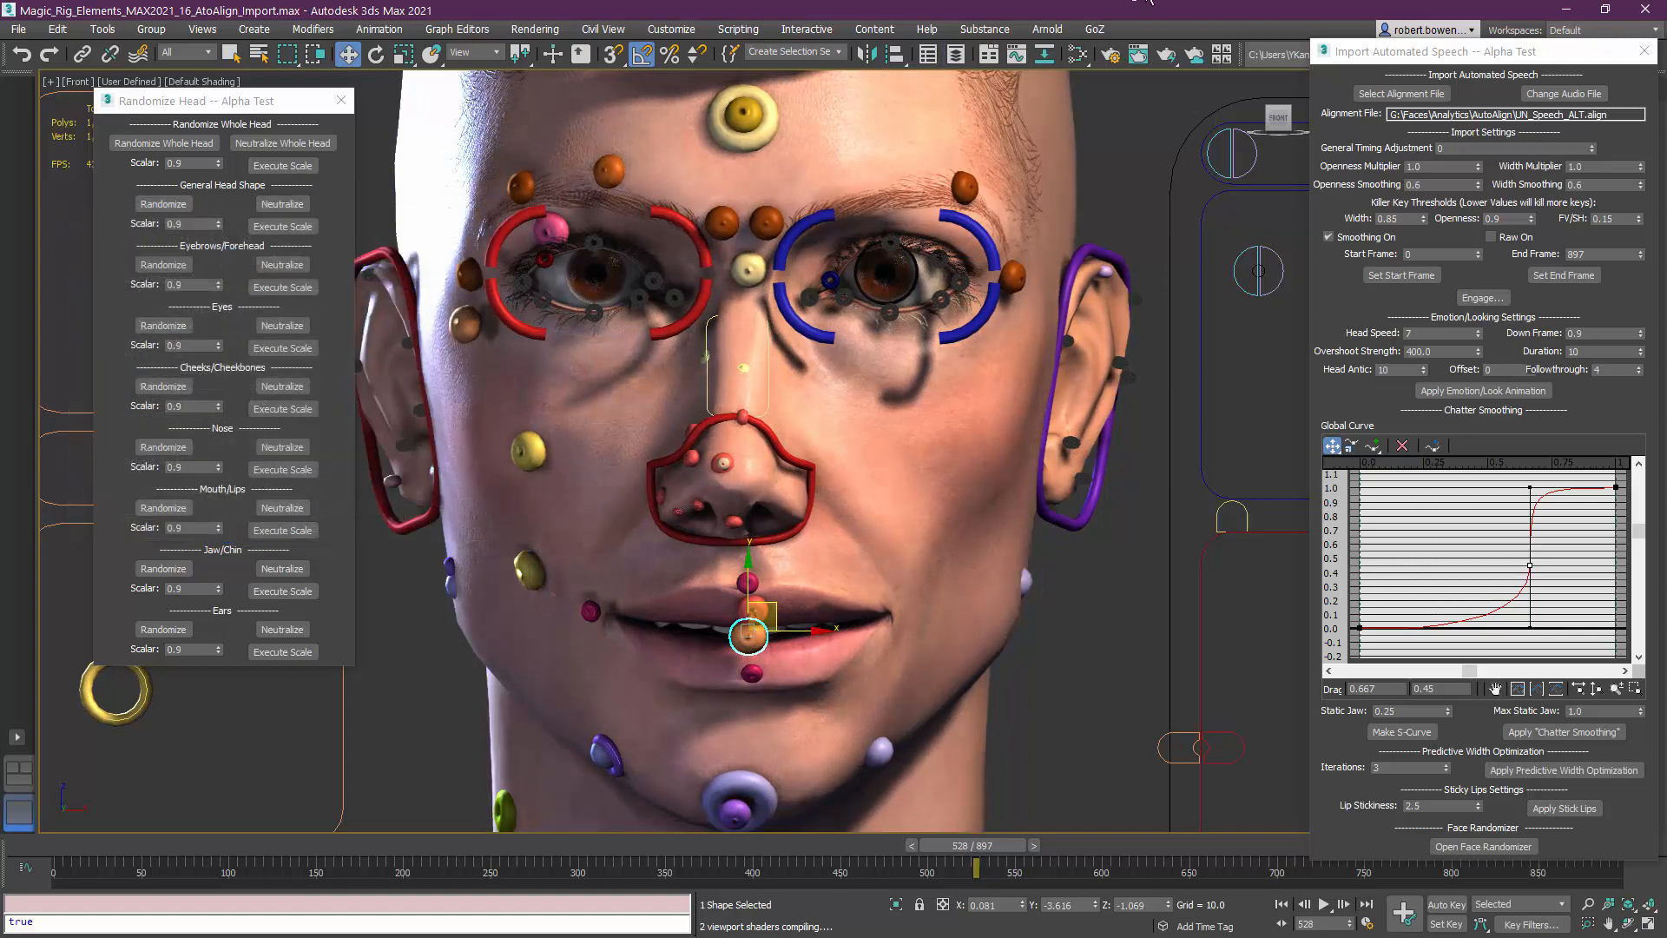
pyautogui.click(956, 53)
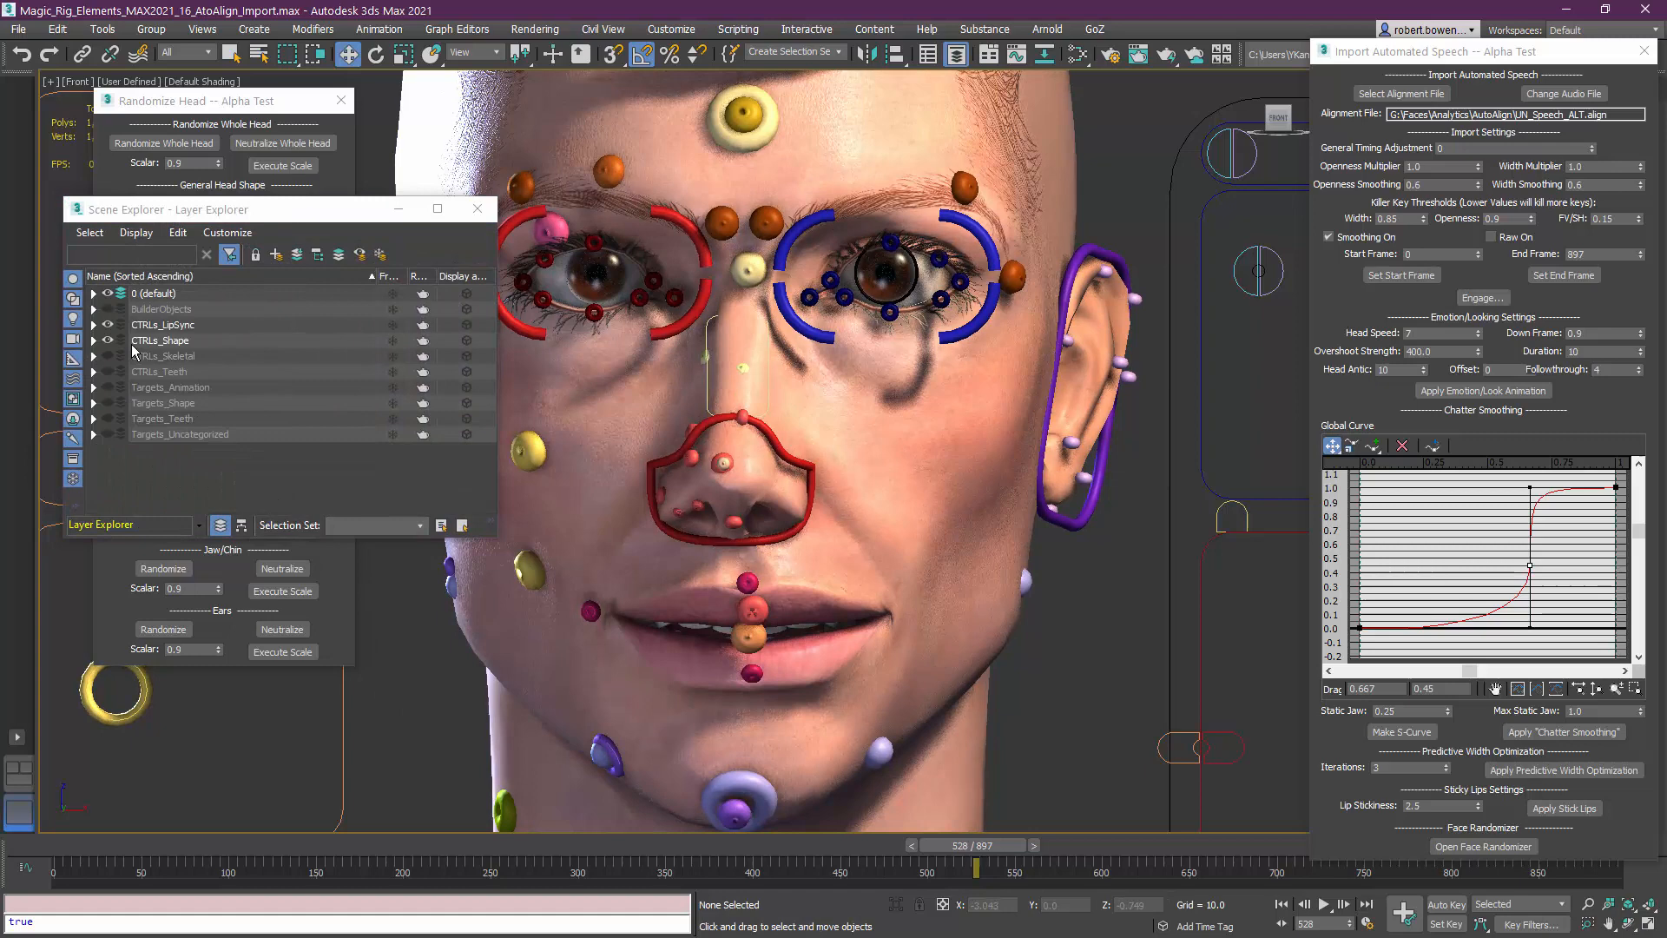
pyautogui.click(108, 340)
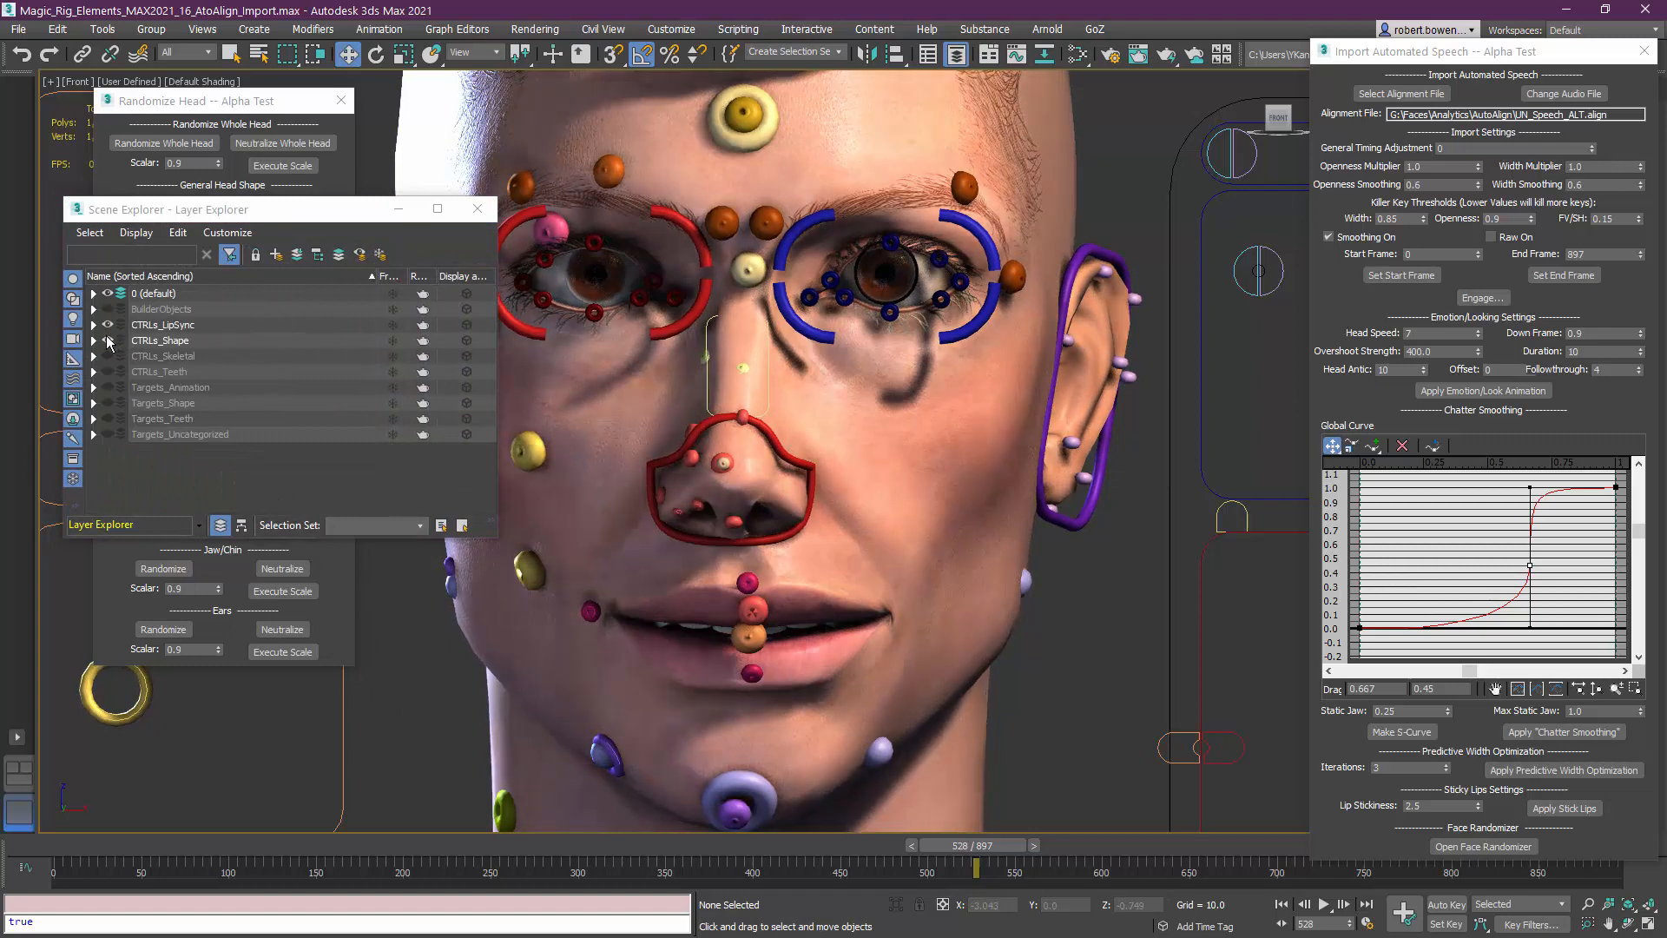
pyautogui.click(477, 209)
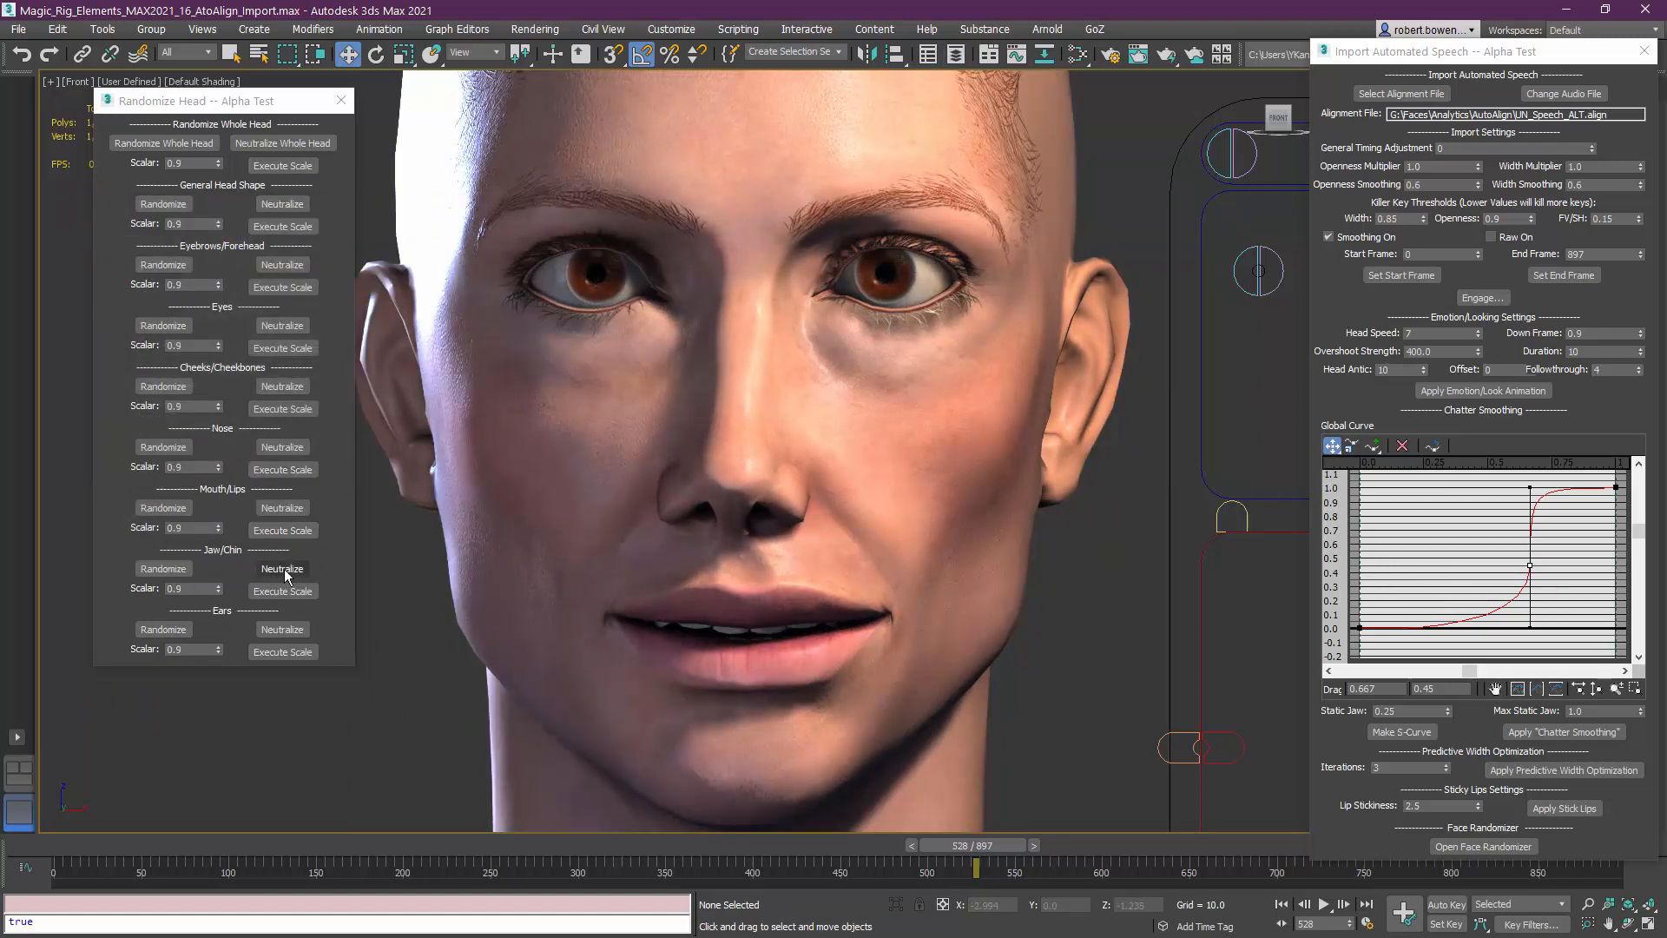
# Randomize the jaw and chin twice, executing their 0.9 scale after each randomization
pyautogui.click(184, 567)
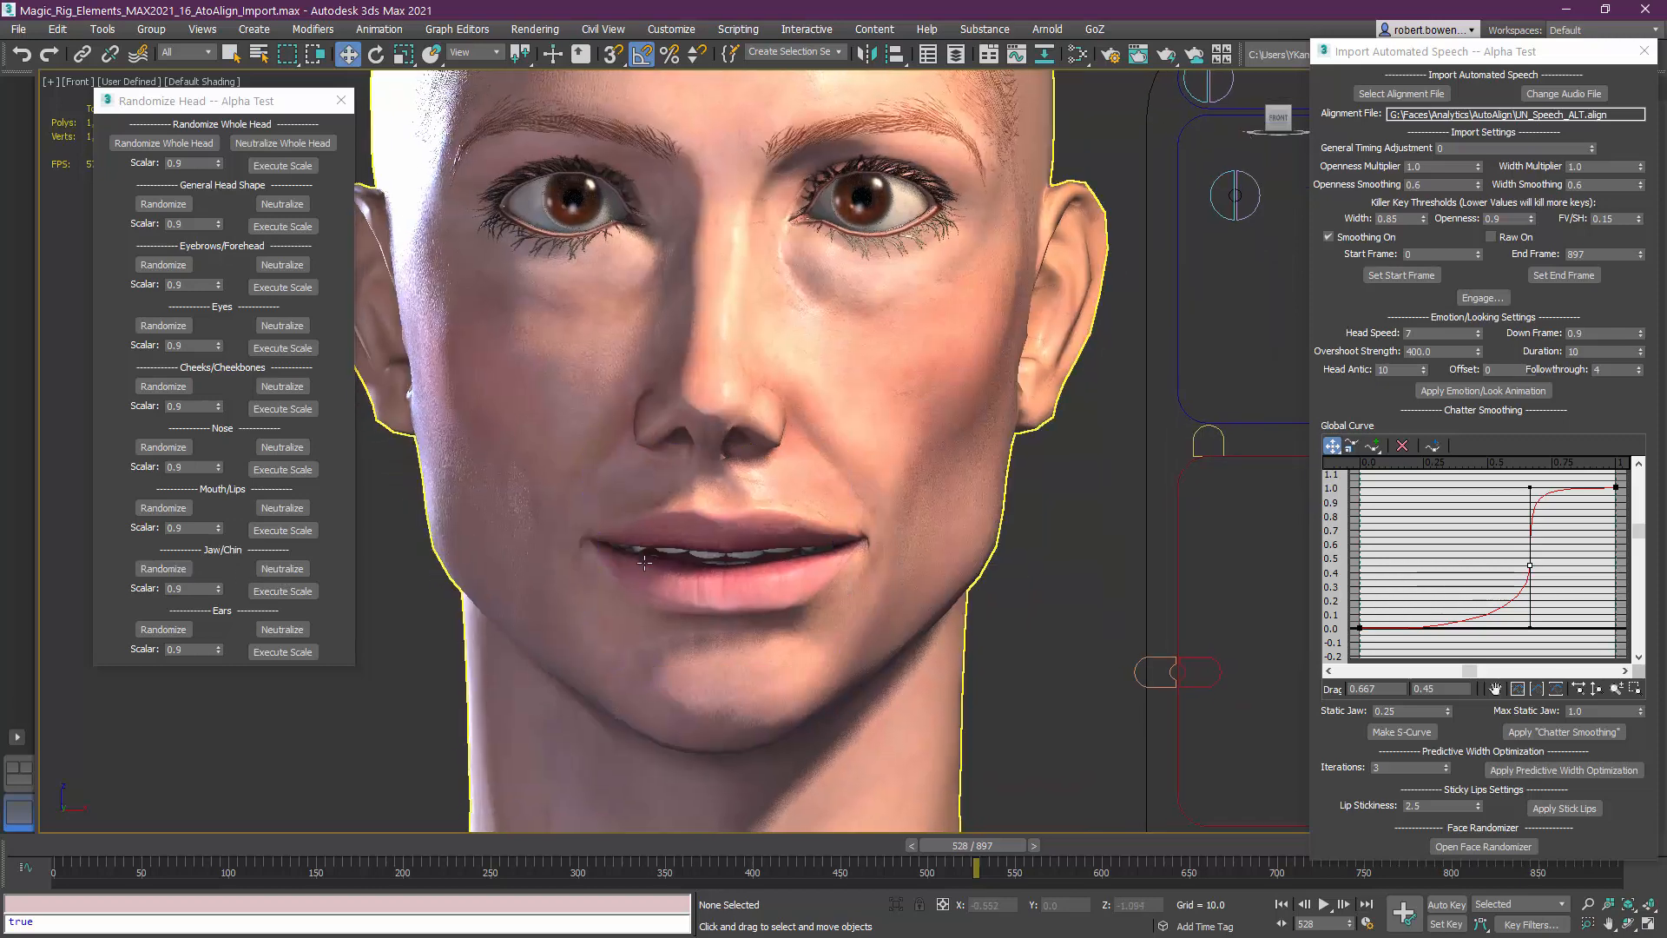
pyautogui.click(285, 594)
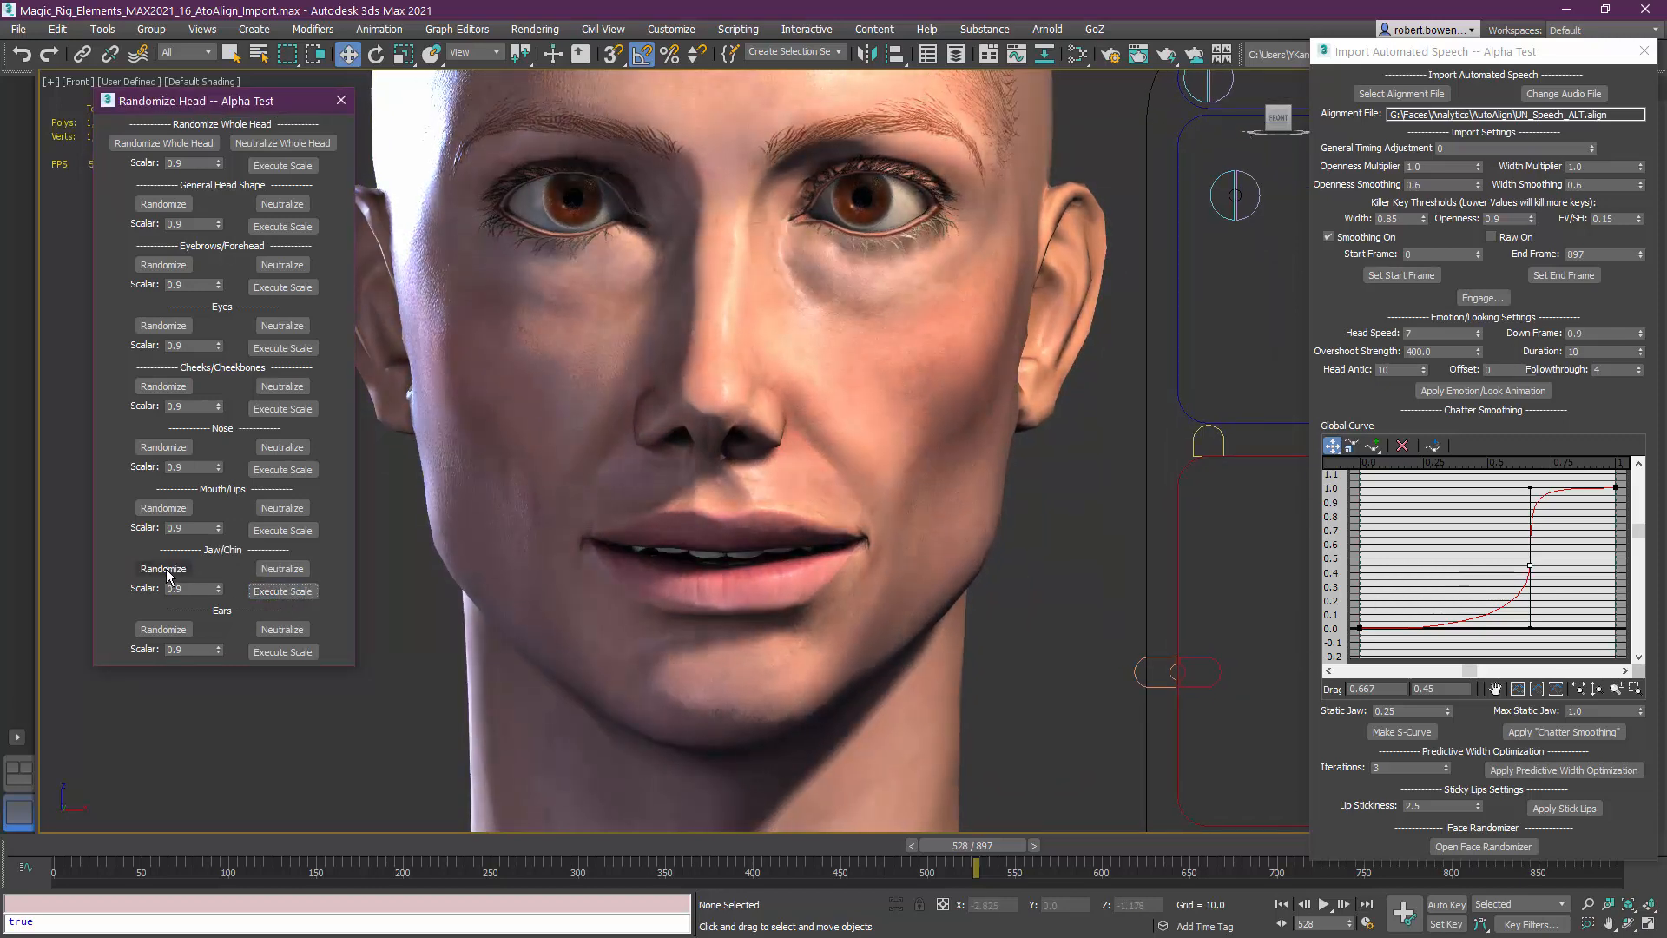
pyautogui.click(176, 568)
pyautogui.click(281, 591)
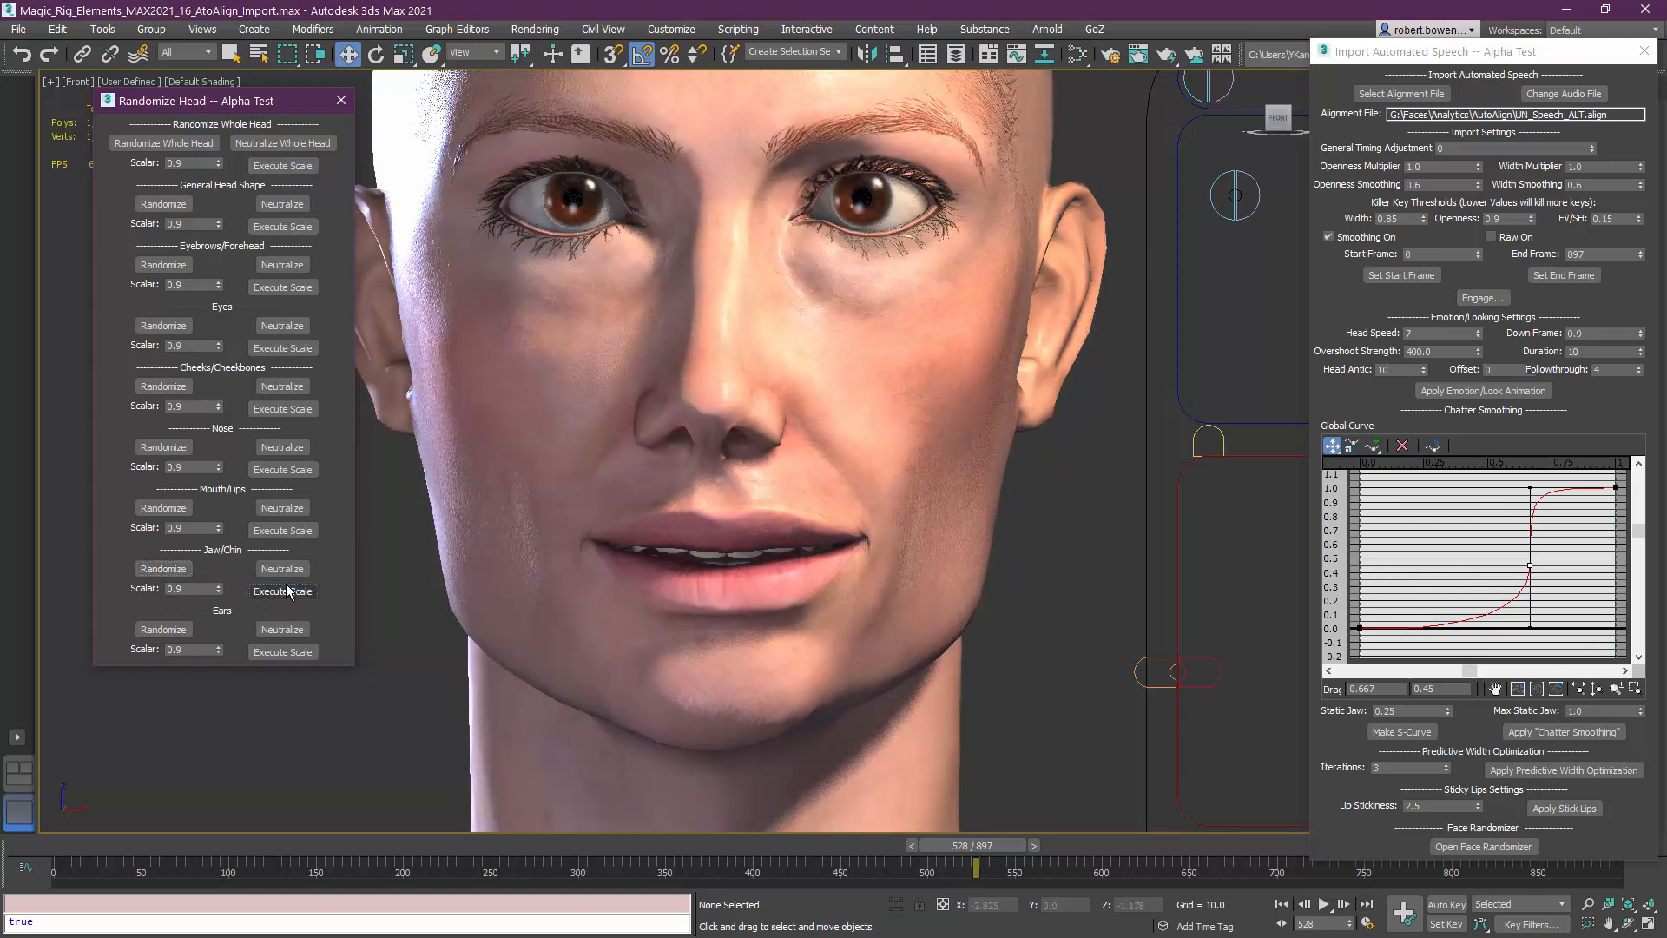
# Randomize the ears several times and tone them down by executing their 0.9 scale once
pyautogui.click(518, 605)
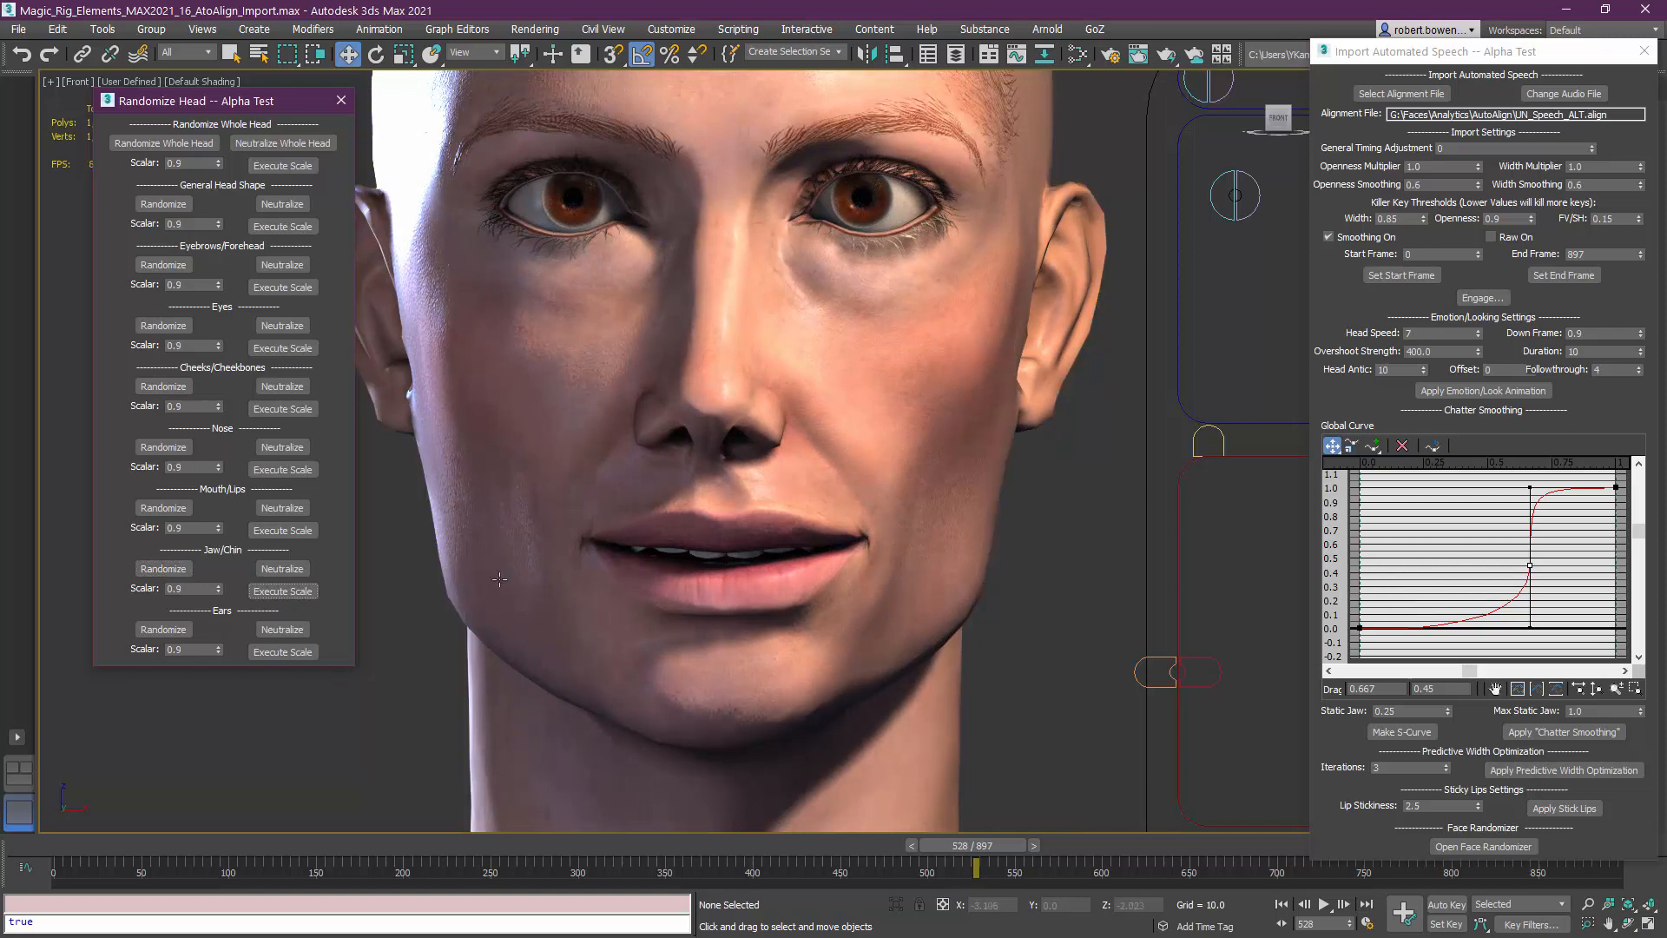
pyautogui.scroll(3, 599, 645)
pyautogui.click(170, 631)
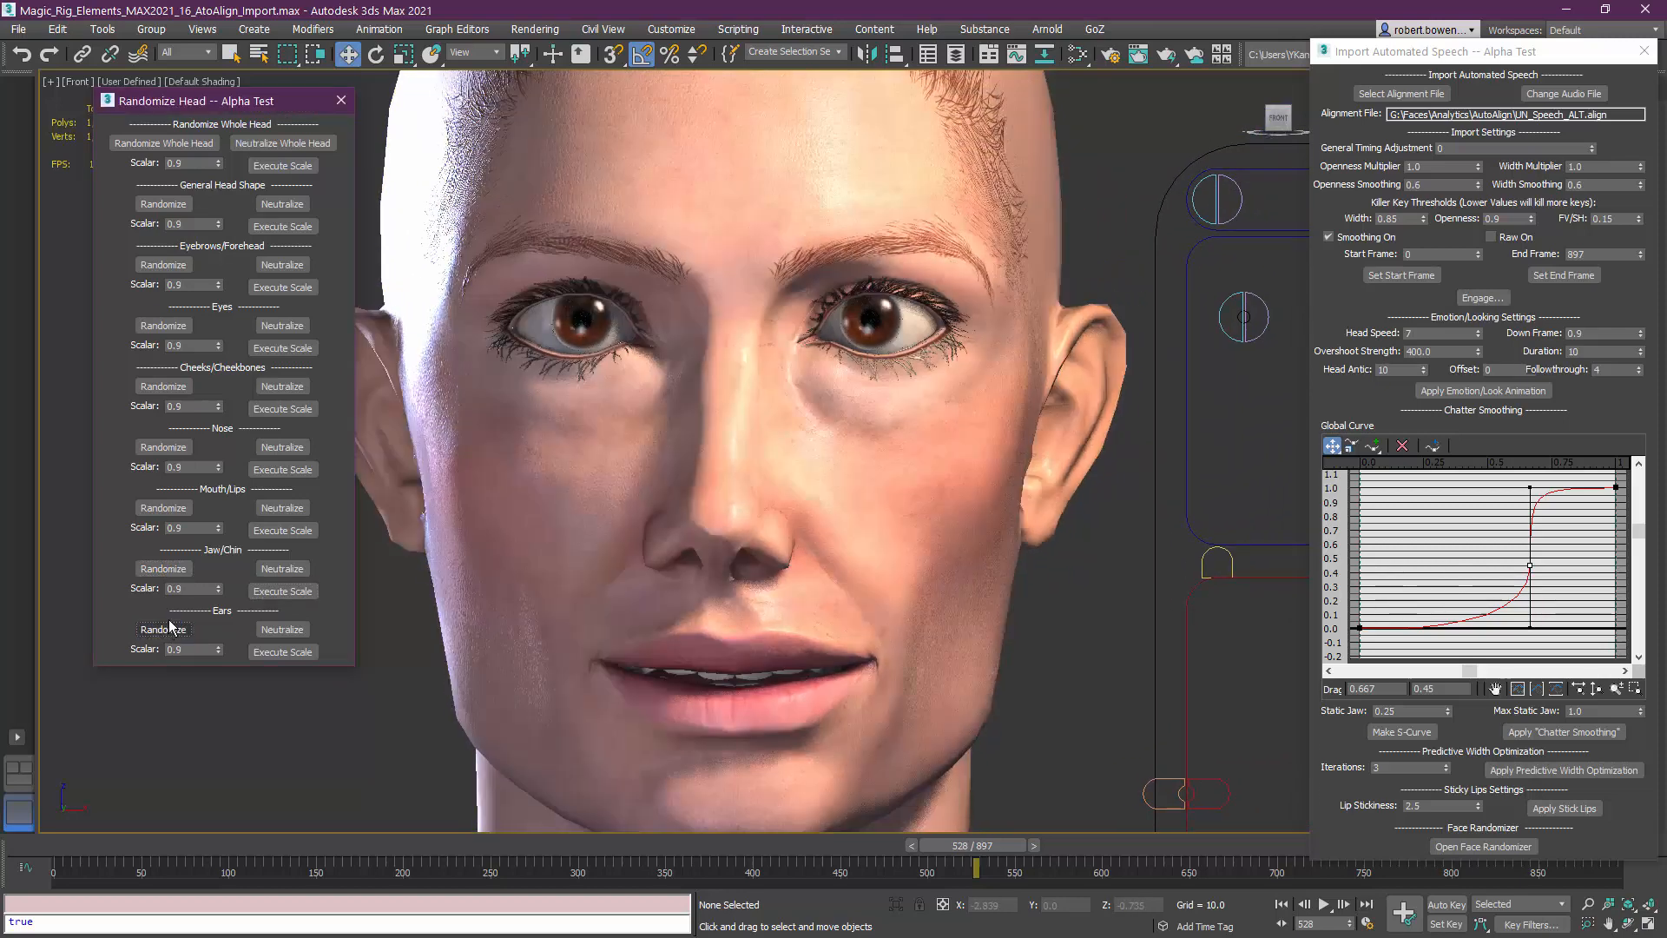
pyautogui.click(176, 631)
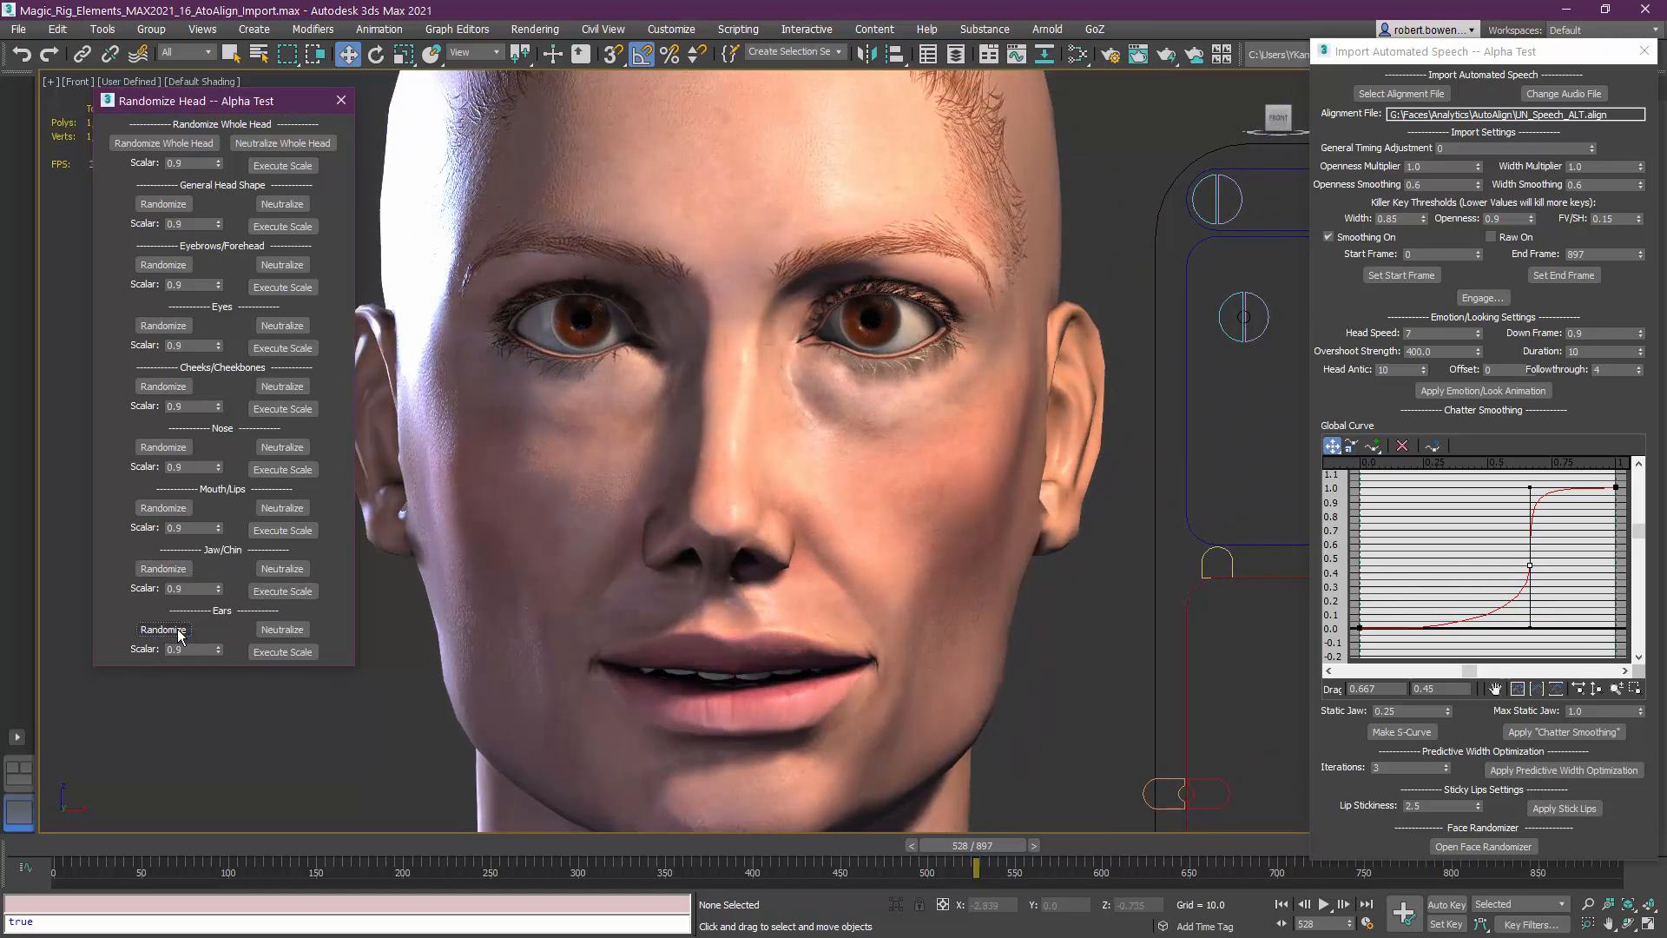
pyautogui.click(182, 632)
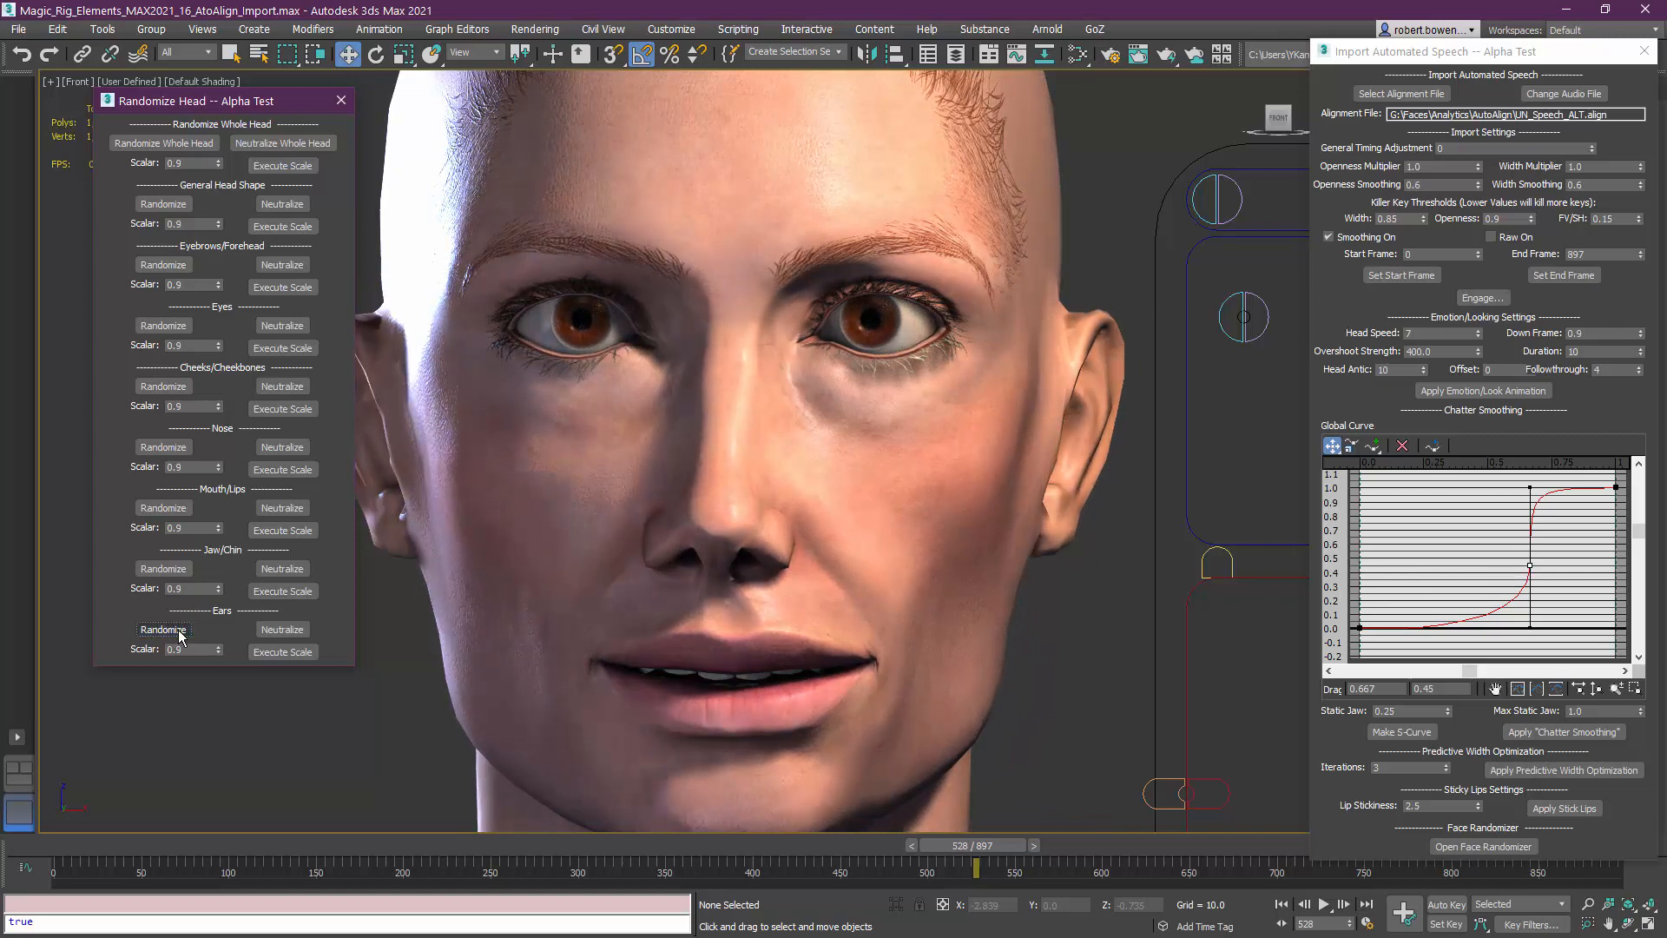
pyautogui.click(179, 633)
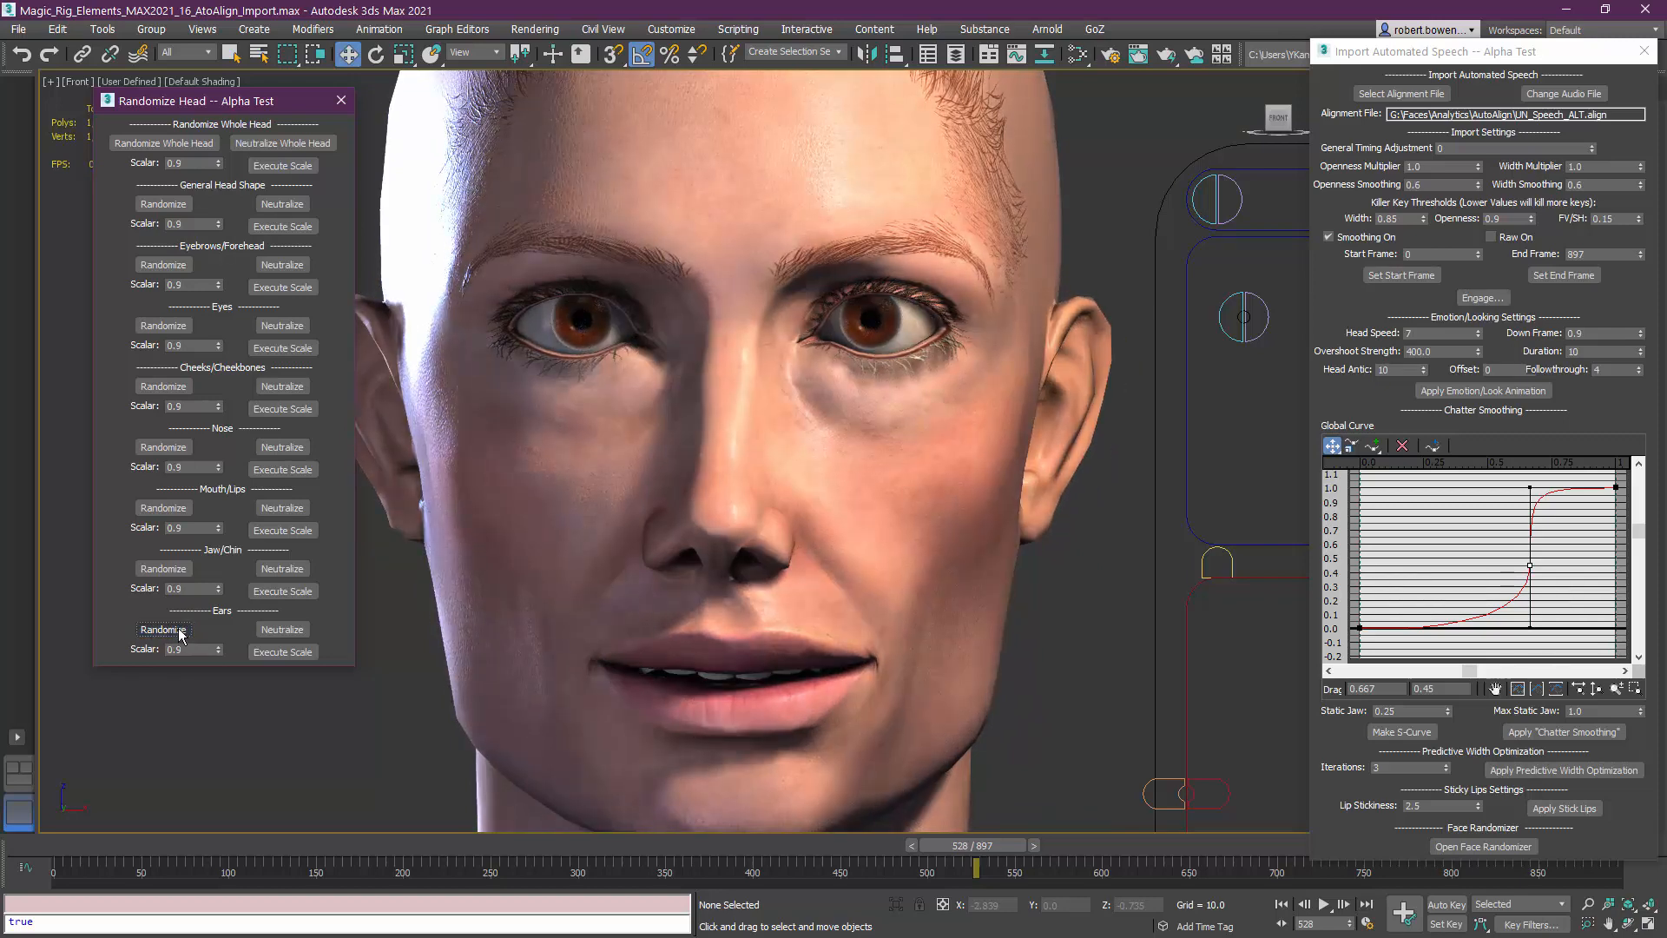
pyautogui.click(181, 632)
pyautogui.click(179, 633)
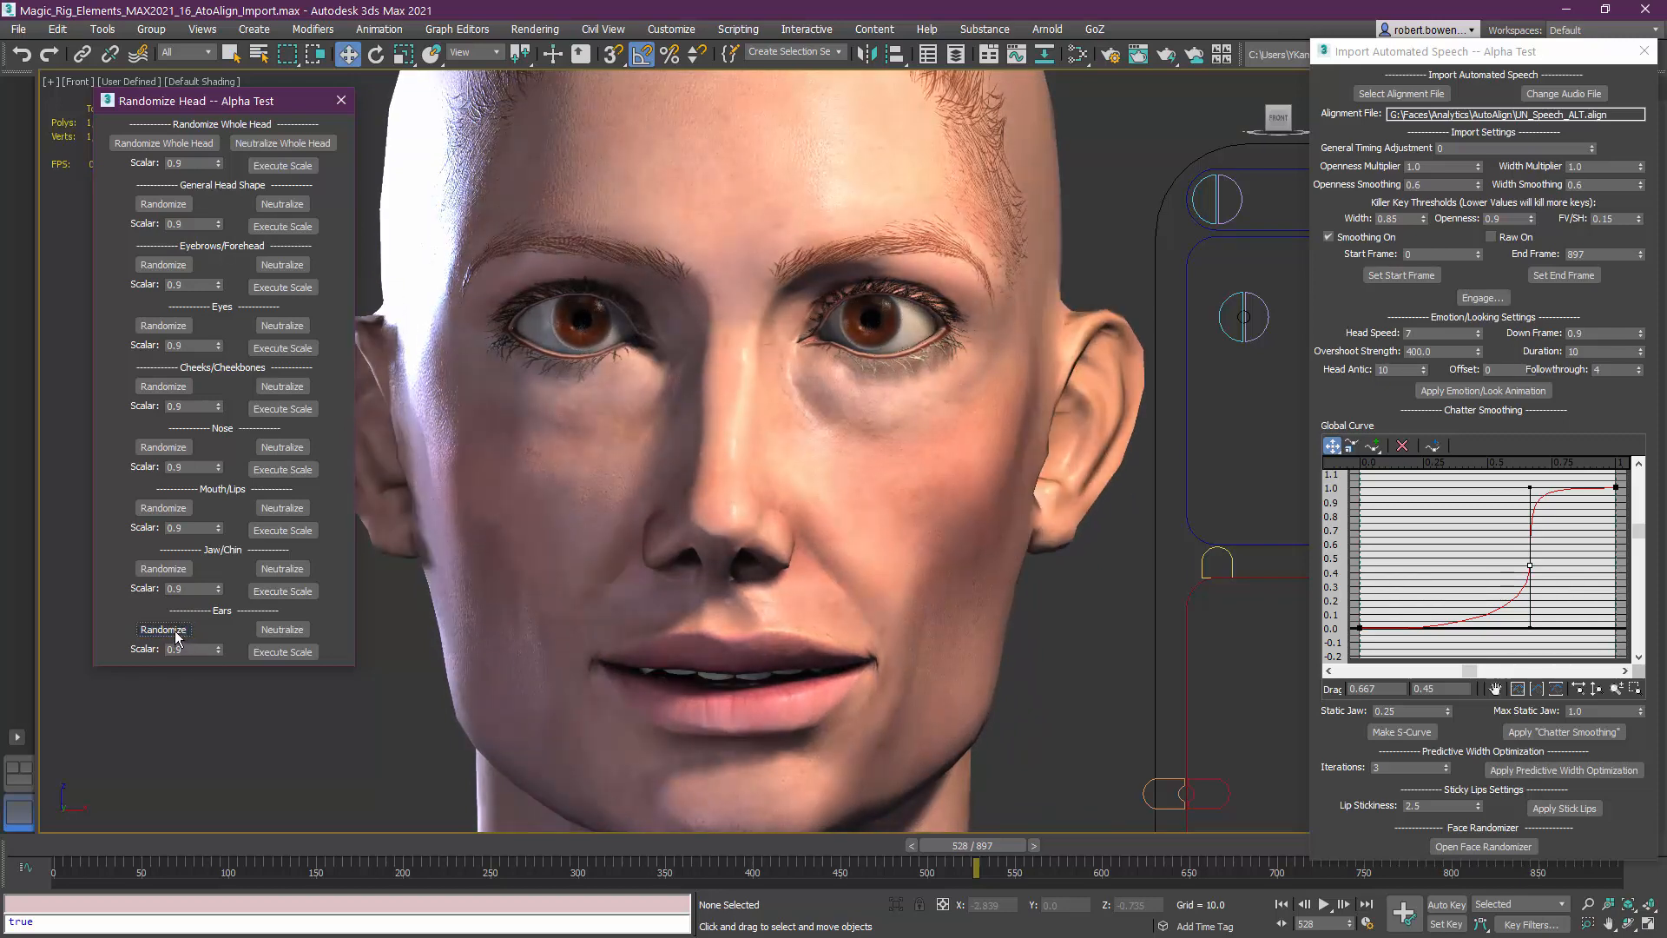
pyautogui.click(282, 653)
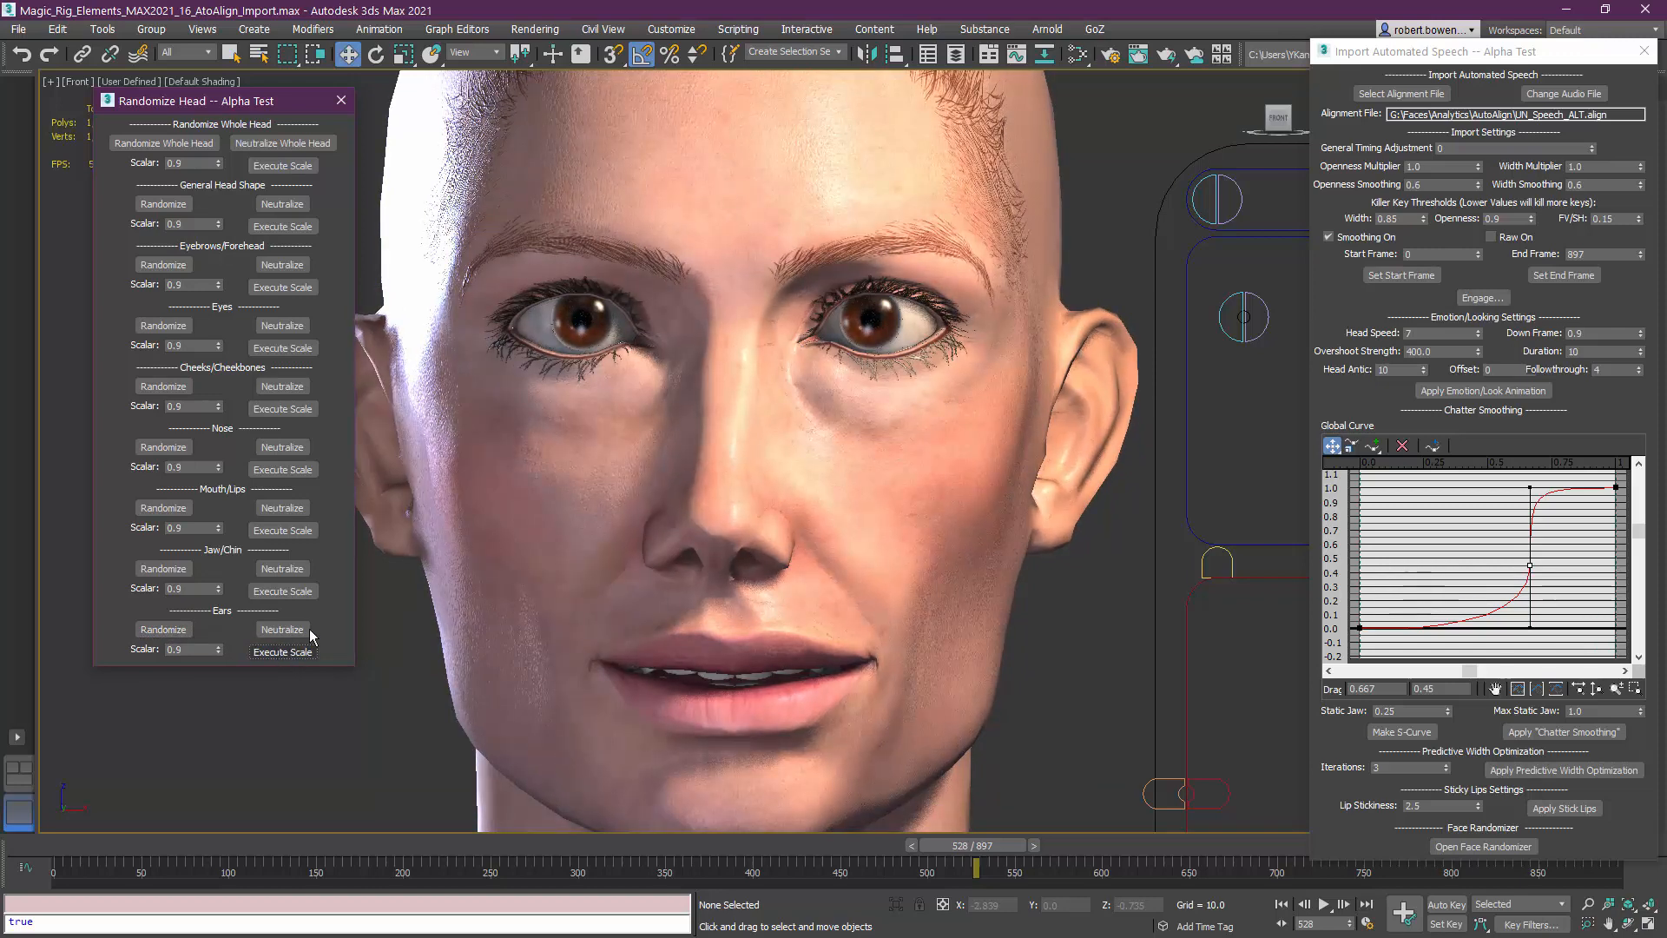
# Close the face randomizer and scrub the animation to frame 103 with the whole head and control board in view
pyautogui.scroll(-5, 683, 418)
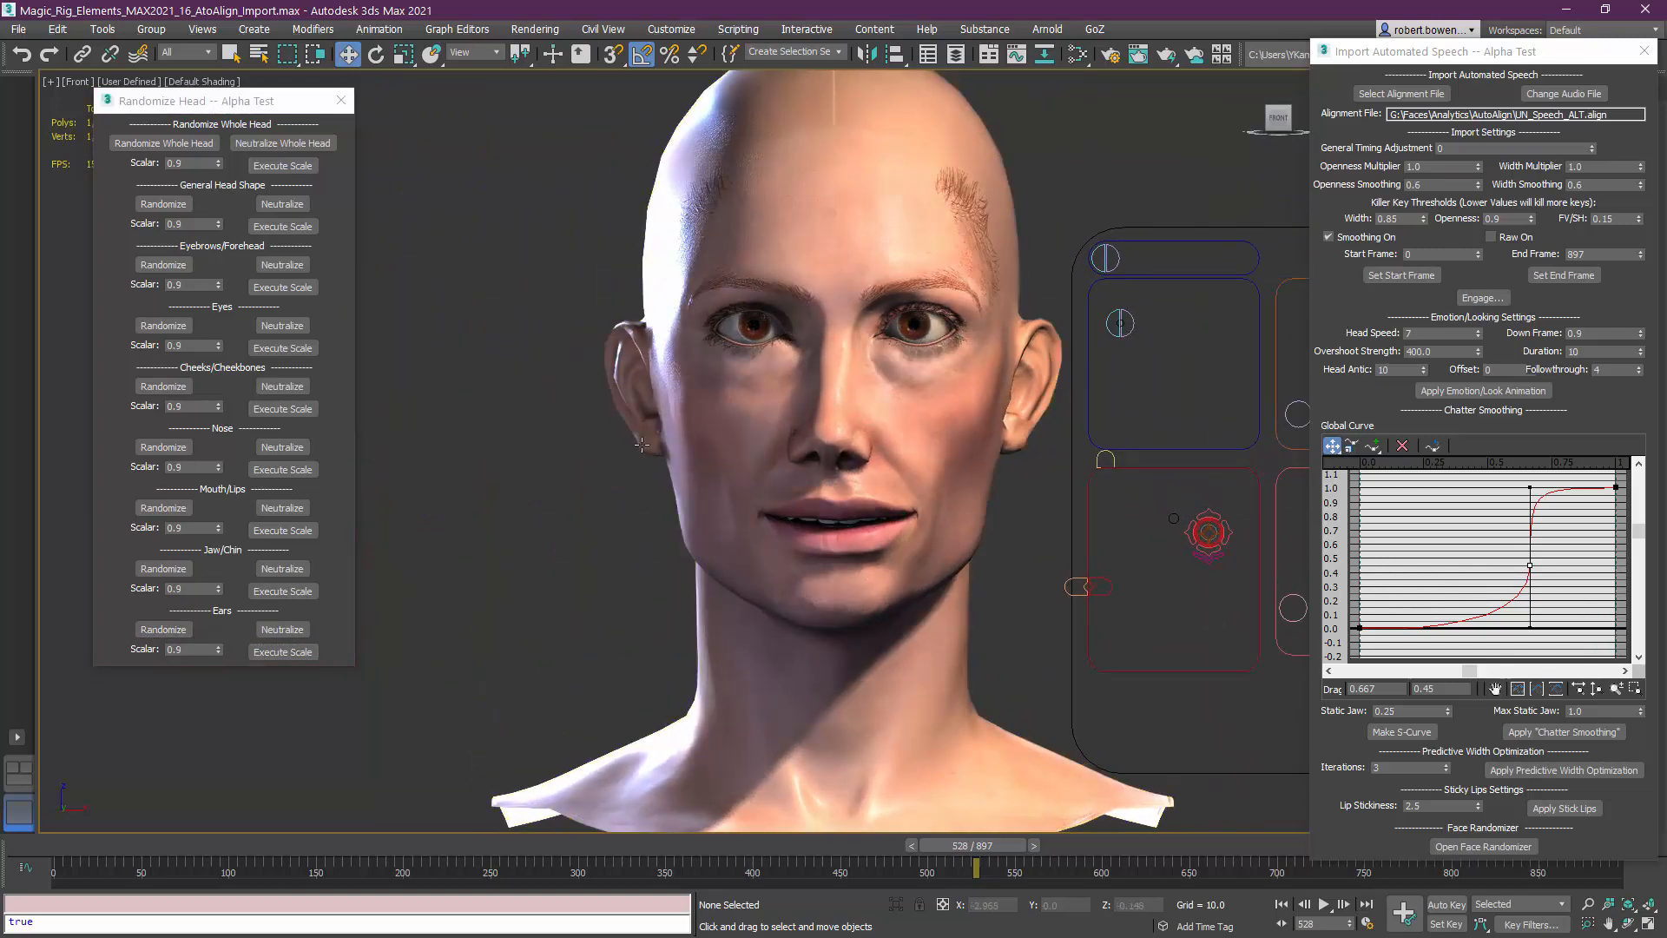
pyautogui.click(340, 101)
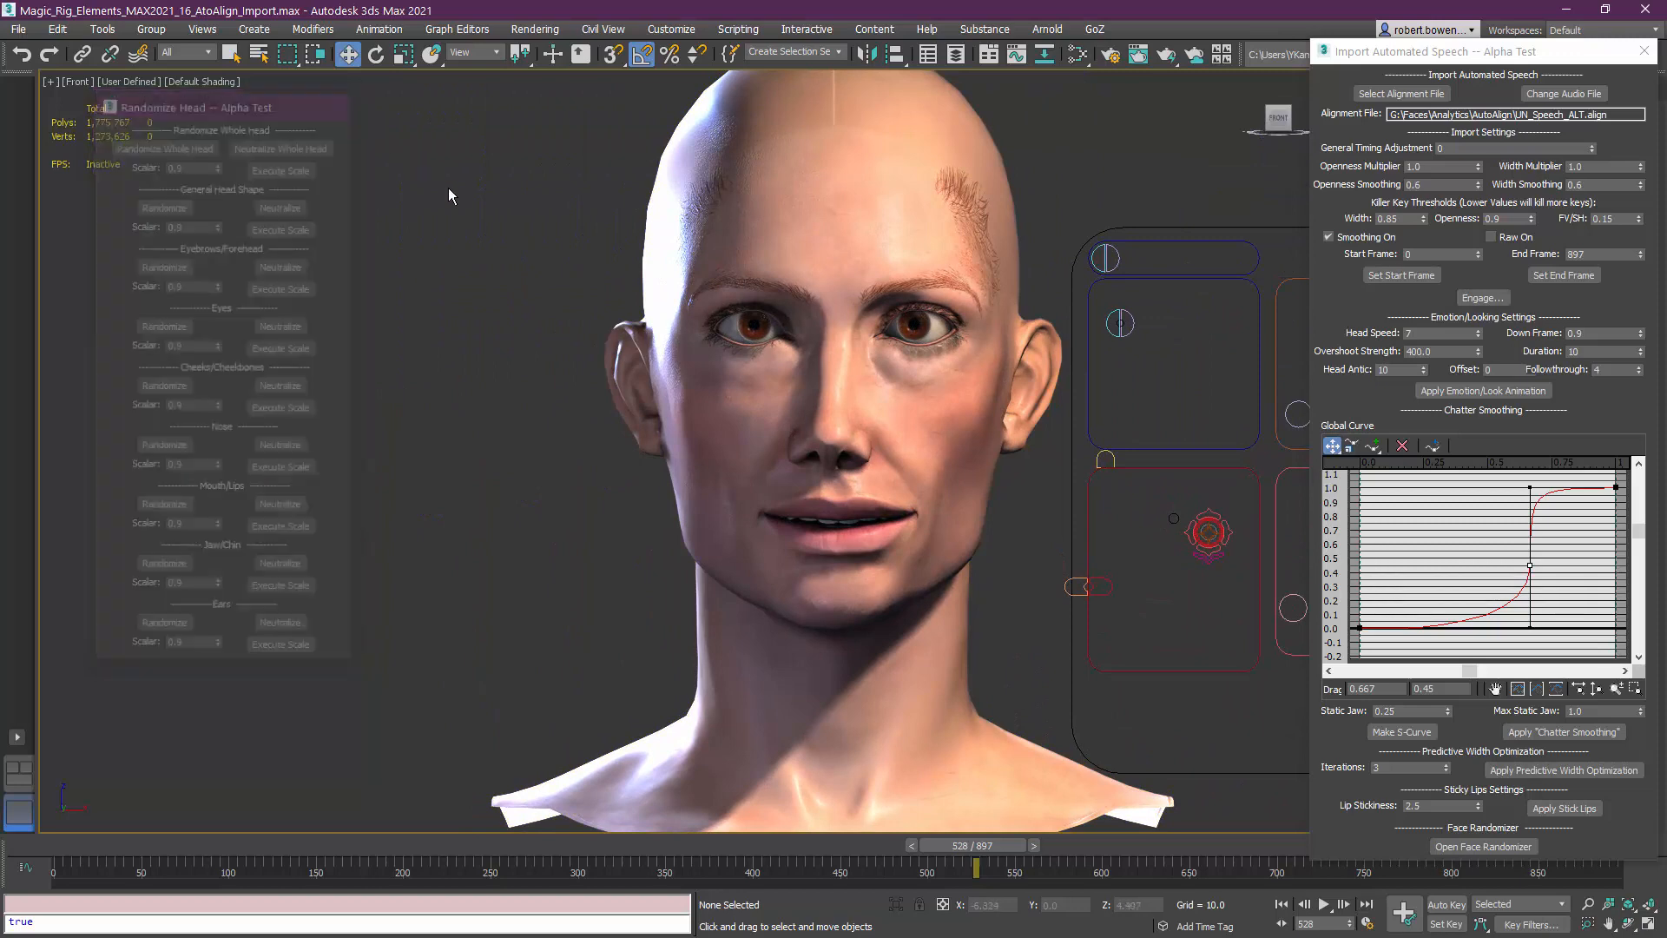
pyautogui.moveTo(810, 350); pyautogui.dragTo(528, 377, button='middle')
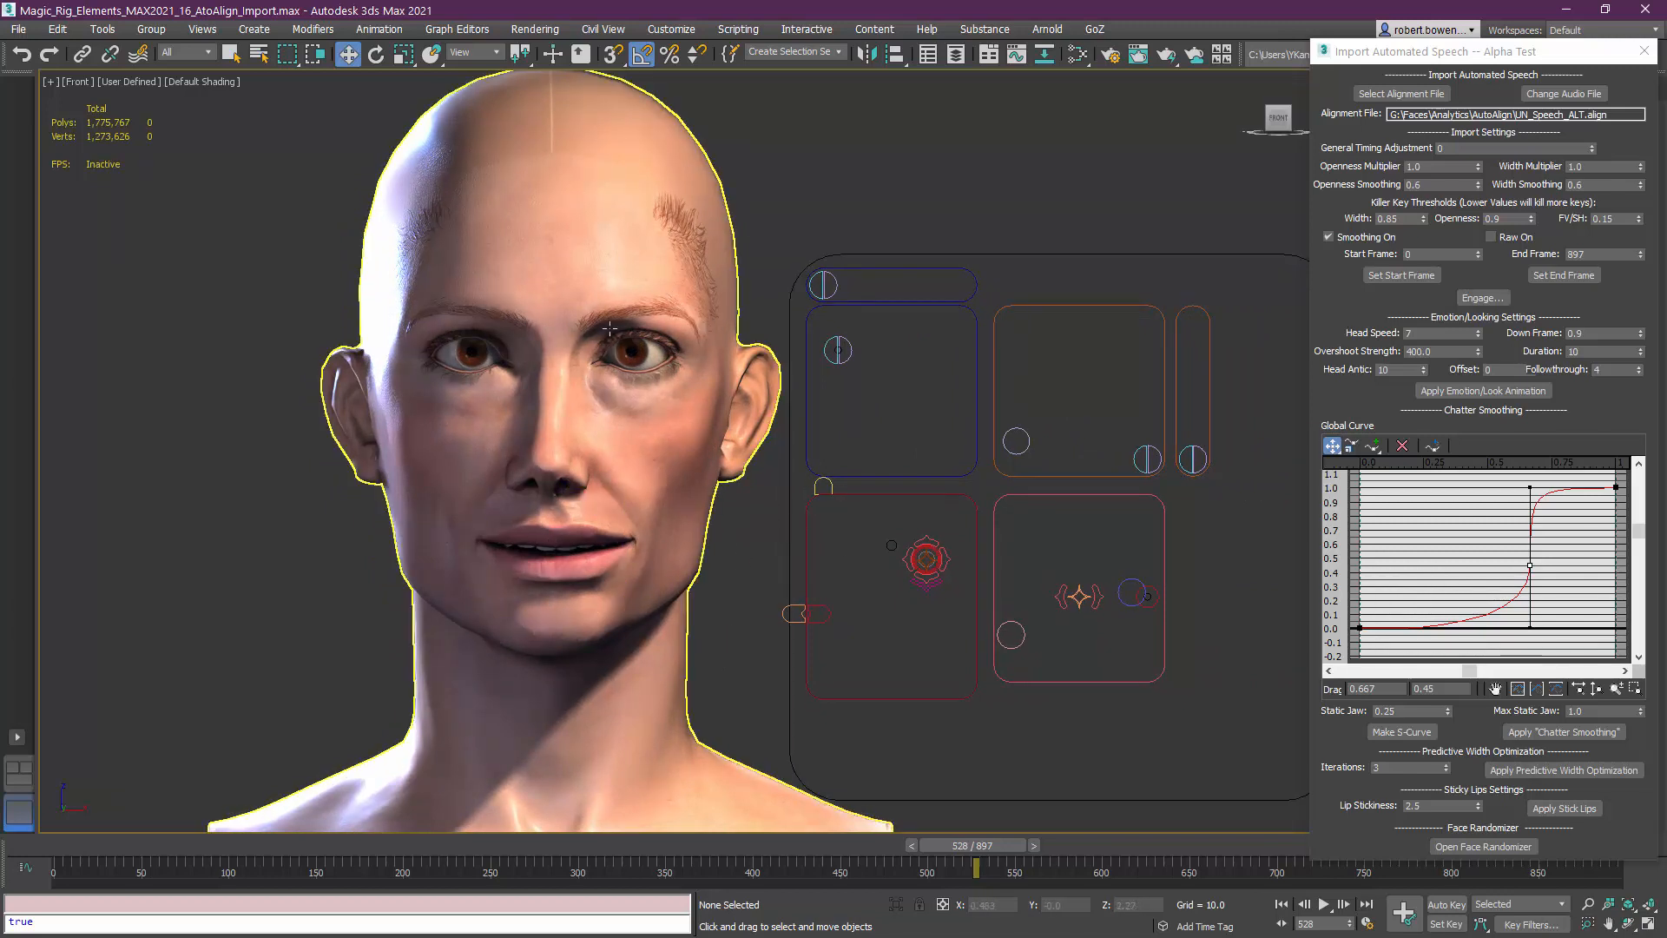
pyautogui.click(106, 846)
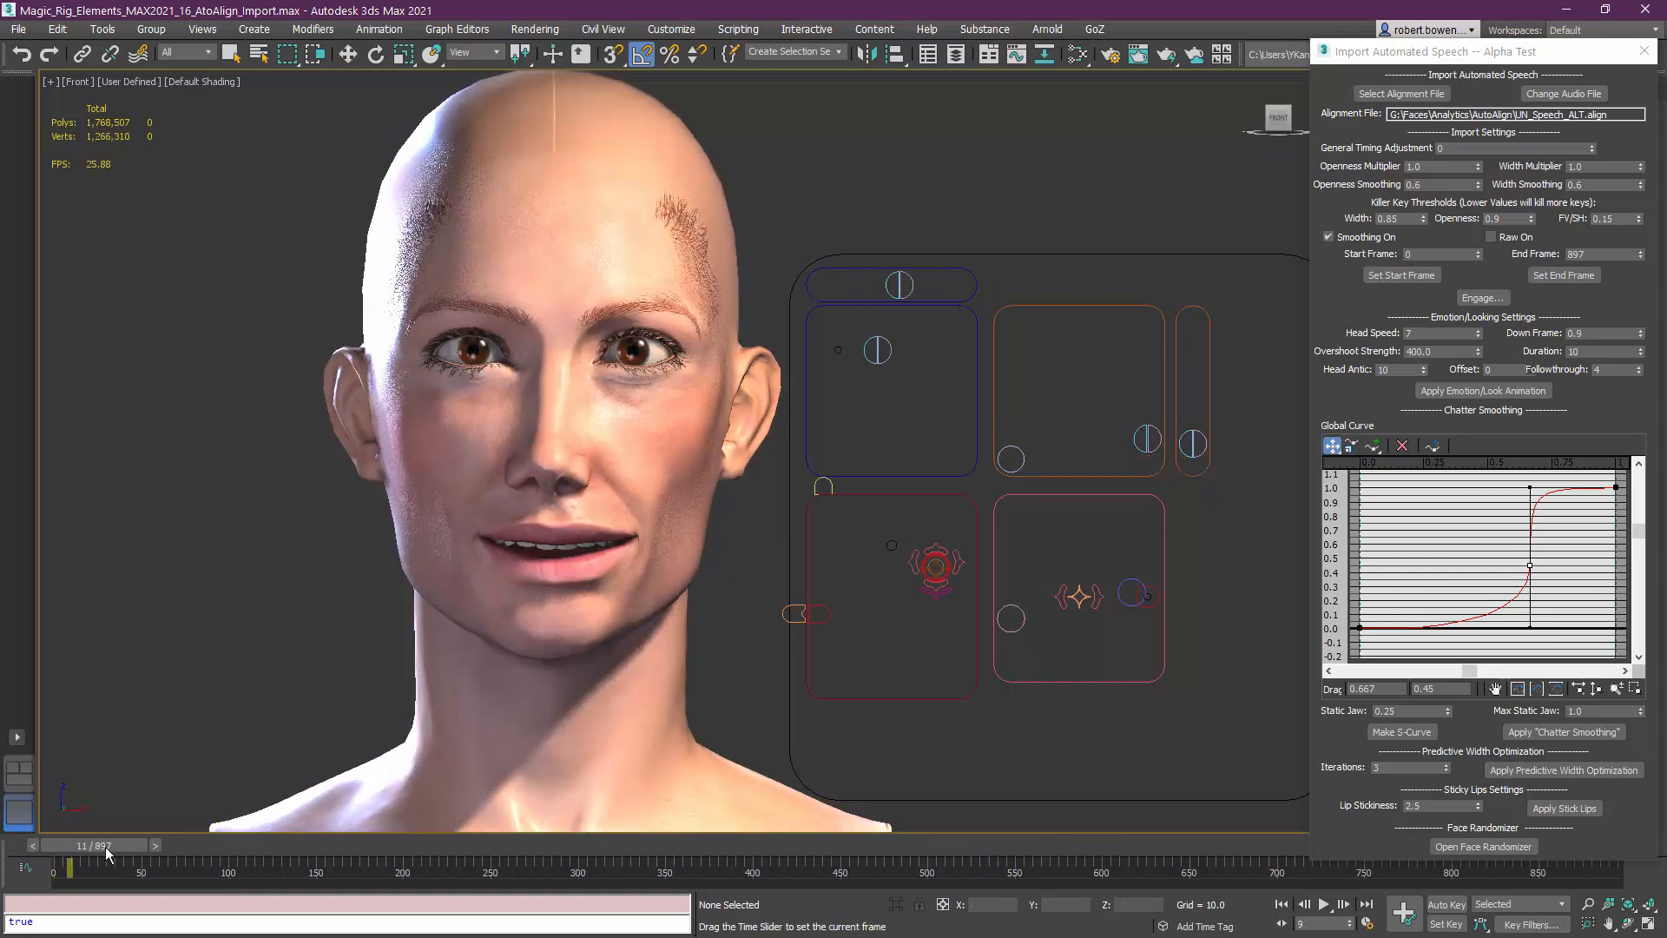
pyautogui.moveTo(106, 846); pyautogui.dragTo(254, 849)
pyautogui.press('w')
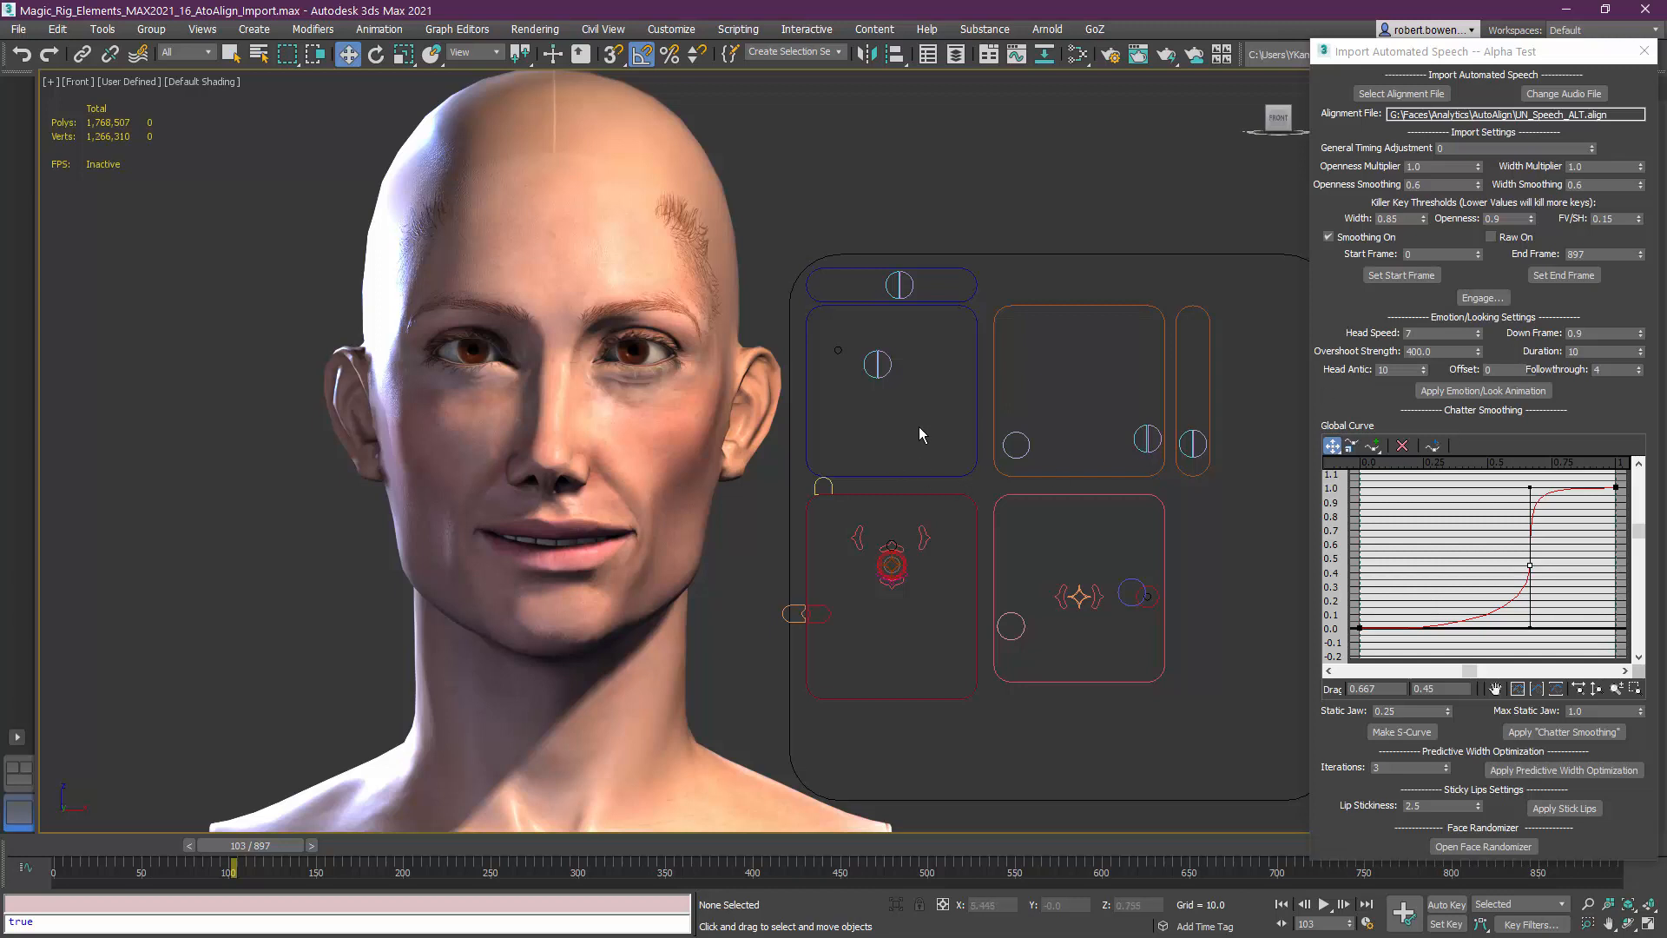
# Review the speech animation on the randomized head from frame 0 to frame 338, and return to frame 0
pyautogui.click(53, 842)
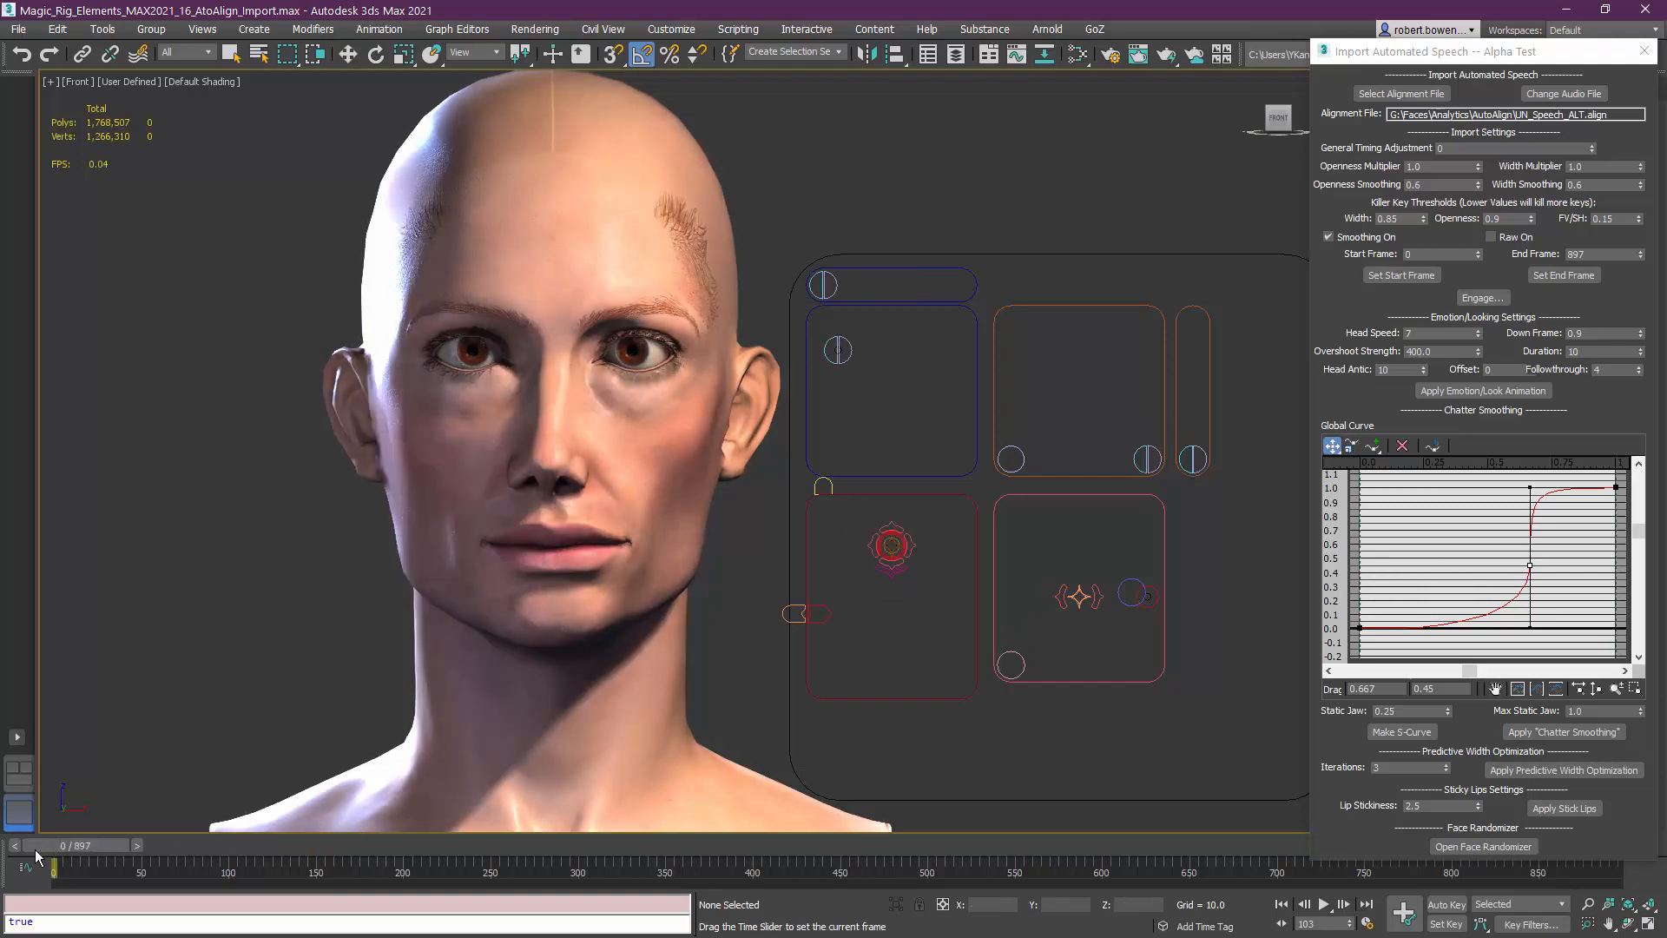
pyautogui.moveTo(68, 846)
pyautogui.mouseDown()
pyautogui.moveTo(111, 841)
pyautogui.moveTo(38, 842)
pyautogui.mouseUp()
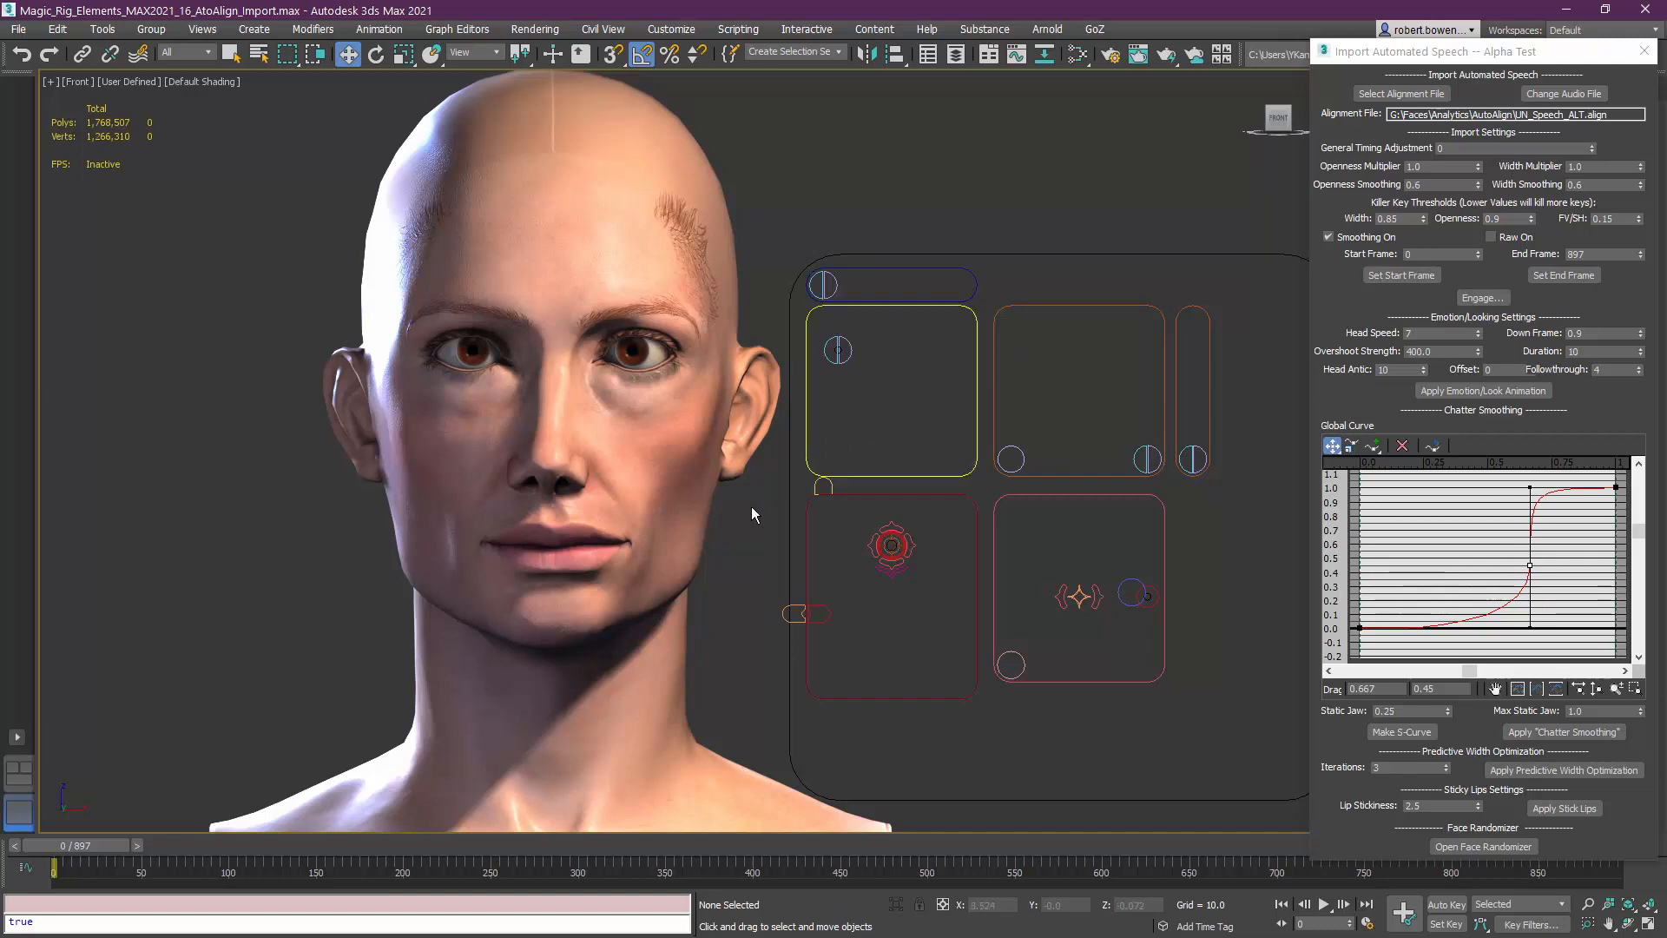
pyautogui.moveTo(86, 845); pyautogui.dragTo(693, 844)
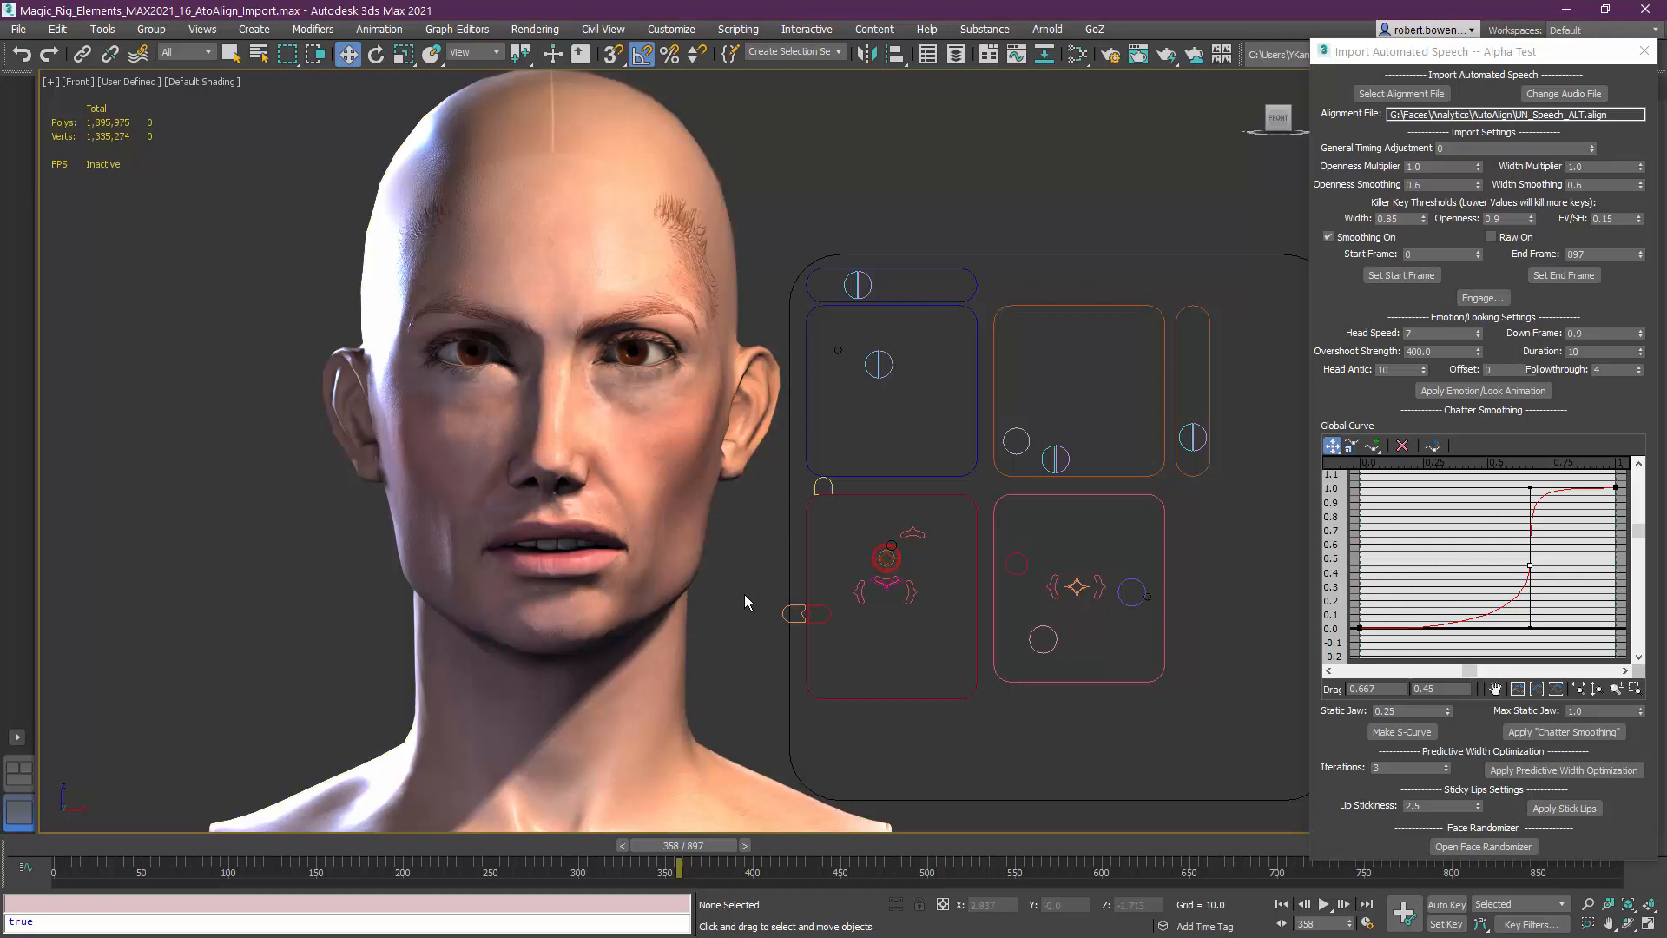
pyautogui.moveTo(706, 849); pyautogui.dragTo(73, 781)
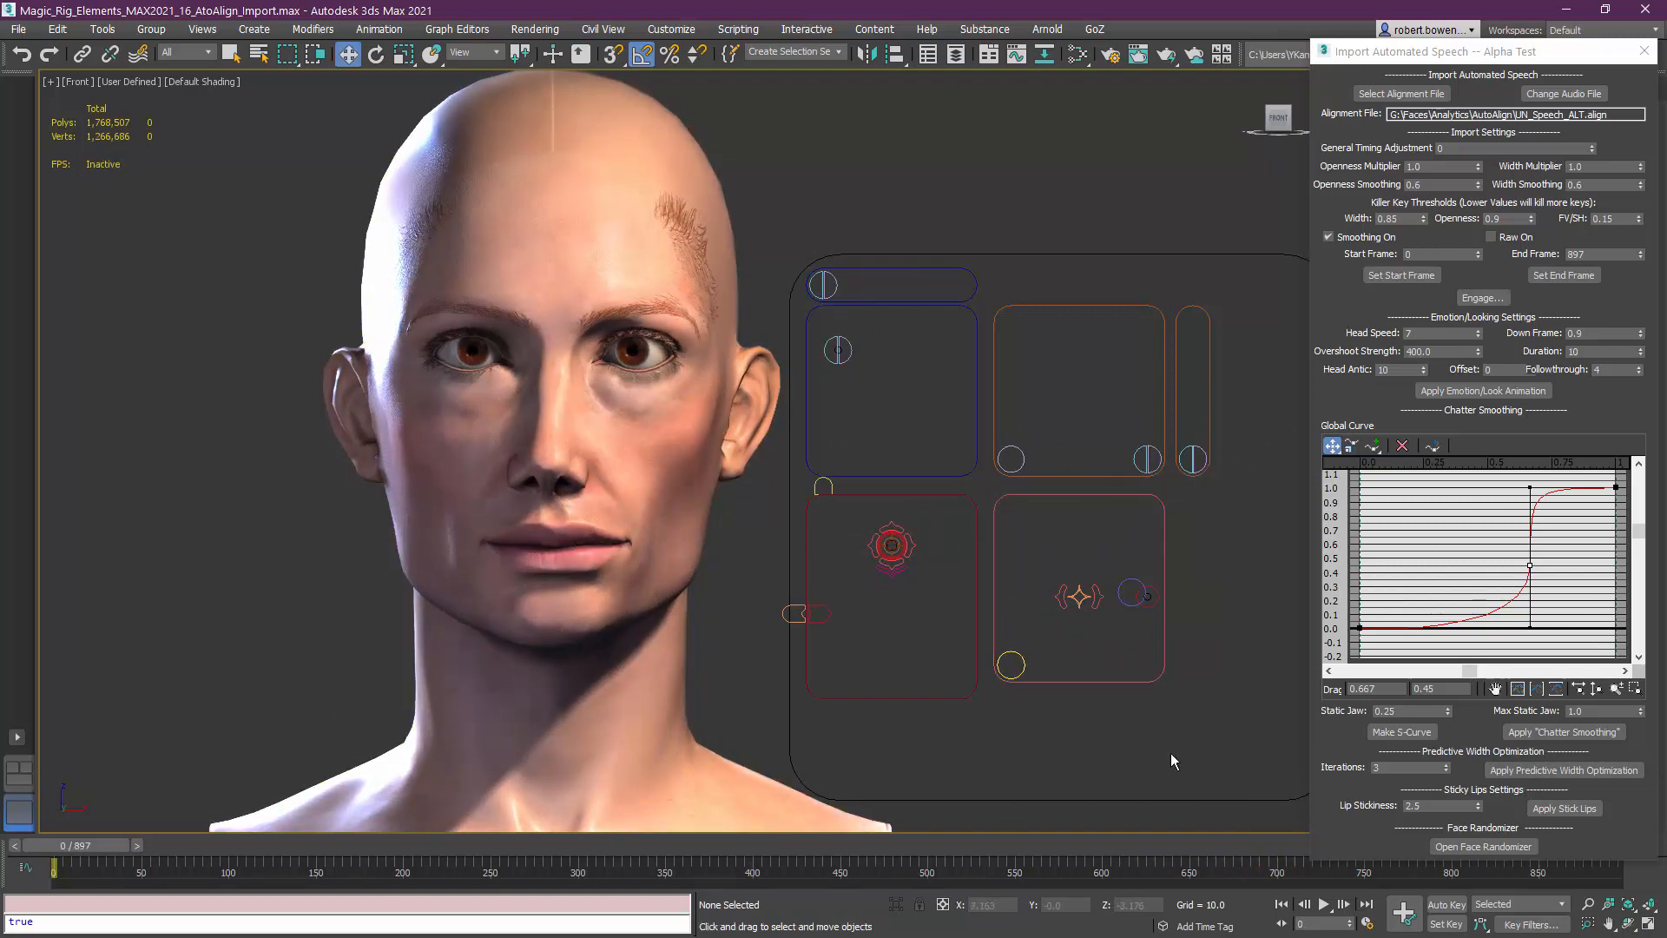
# Reopen the face randomizer, neutralize the whole head, and close the randomizer
pyautogui.click(1484, 847)
pyautogui.click(282, 143)
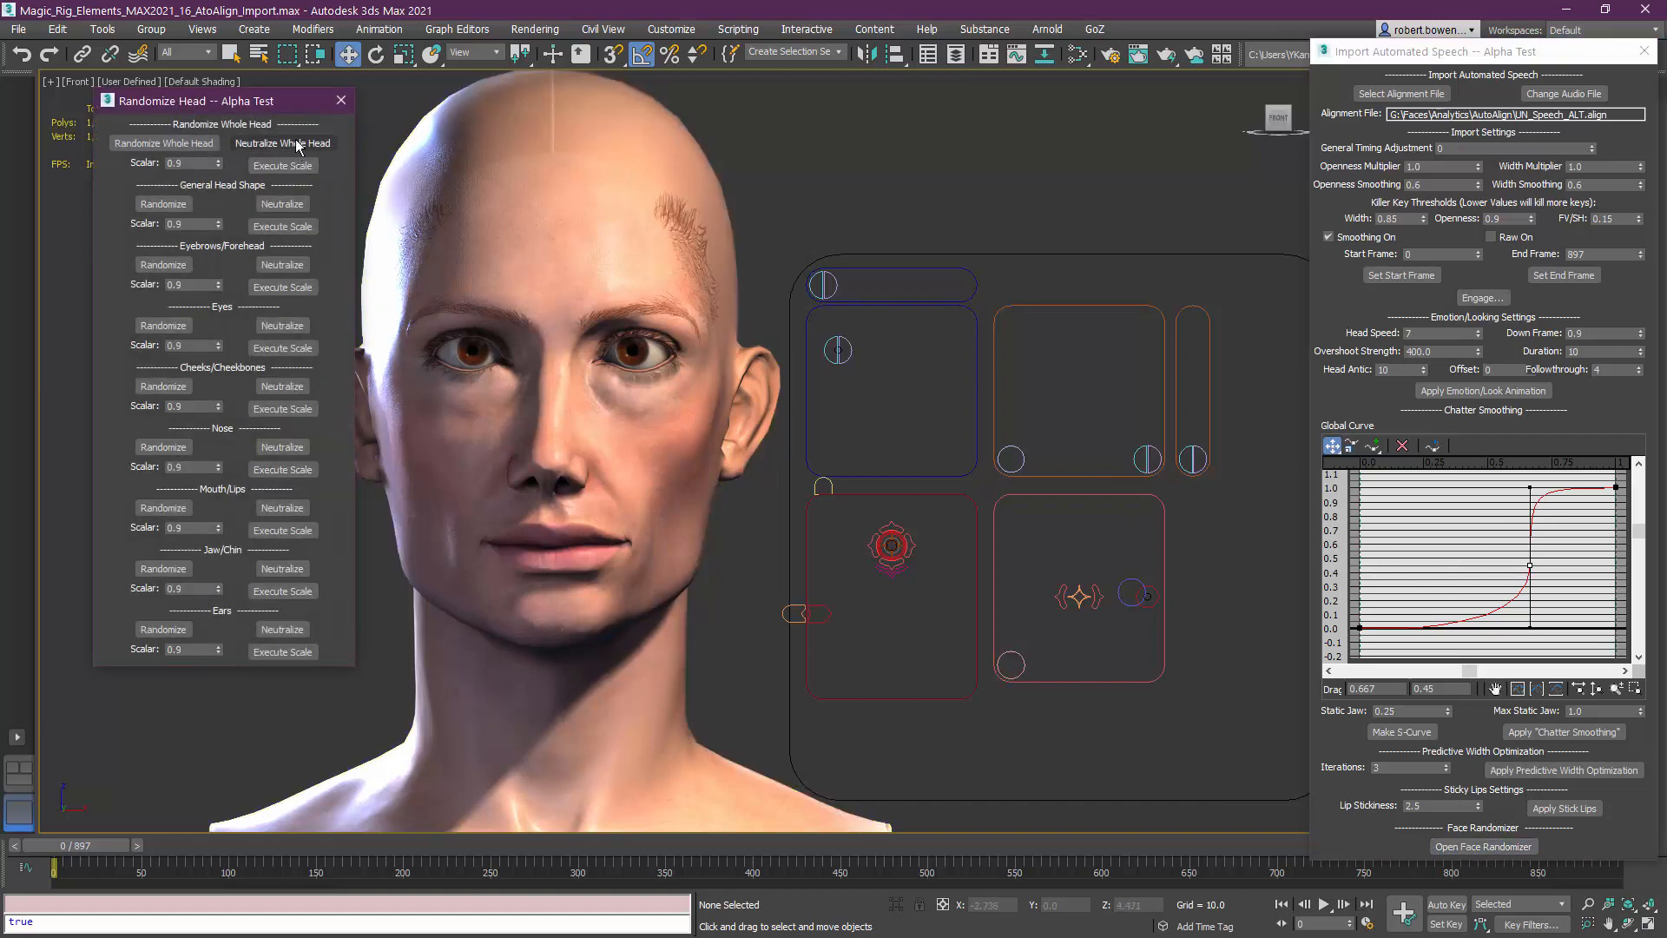
pyautogui.click(341, 101)
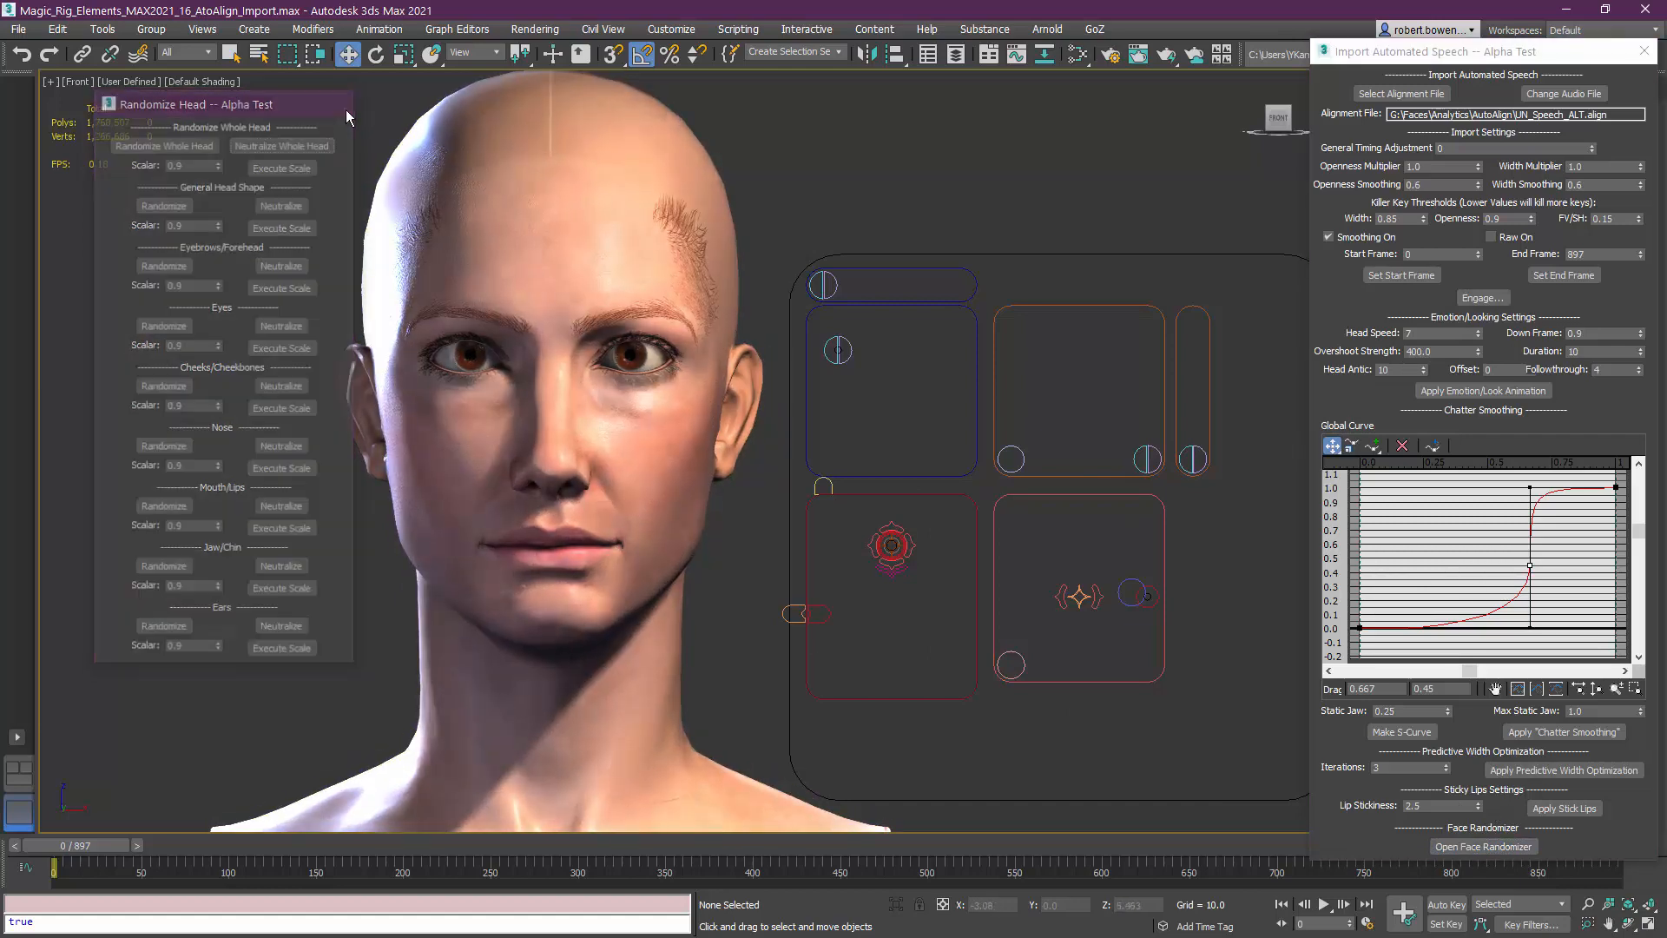
# Review the speech and emotion animation on the neutralized head by scrubbing through frames 444, 568 and 661
pyautogui.moveTo(72, 848); pyautogui.dragTo(847, 919)
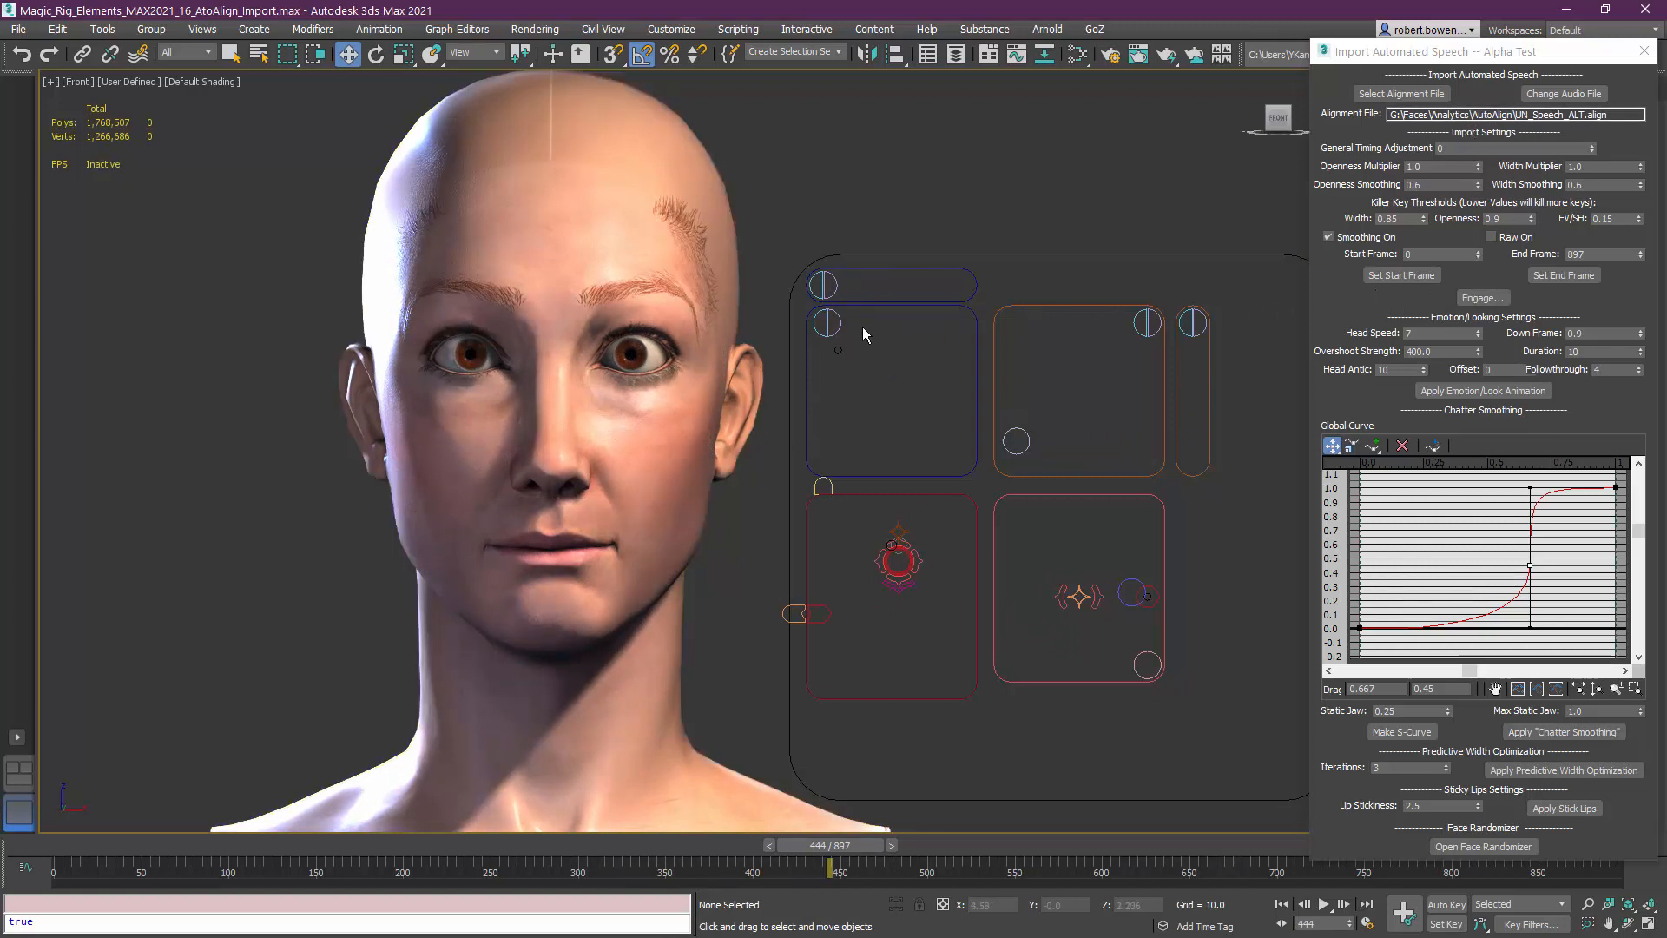
pyautogui.moveTo(840, 847); pyautogui.dragTo(1047, 846)
pyautogui.press('w')
pyautogui.click(674, 694)
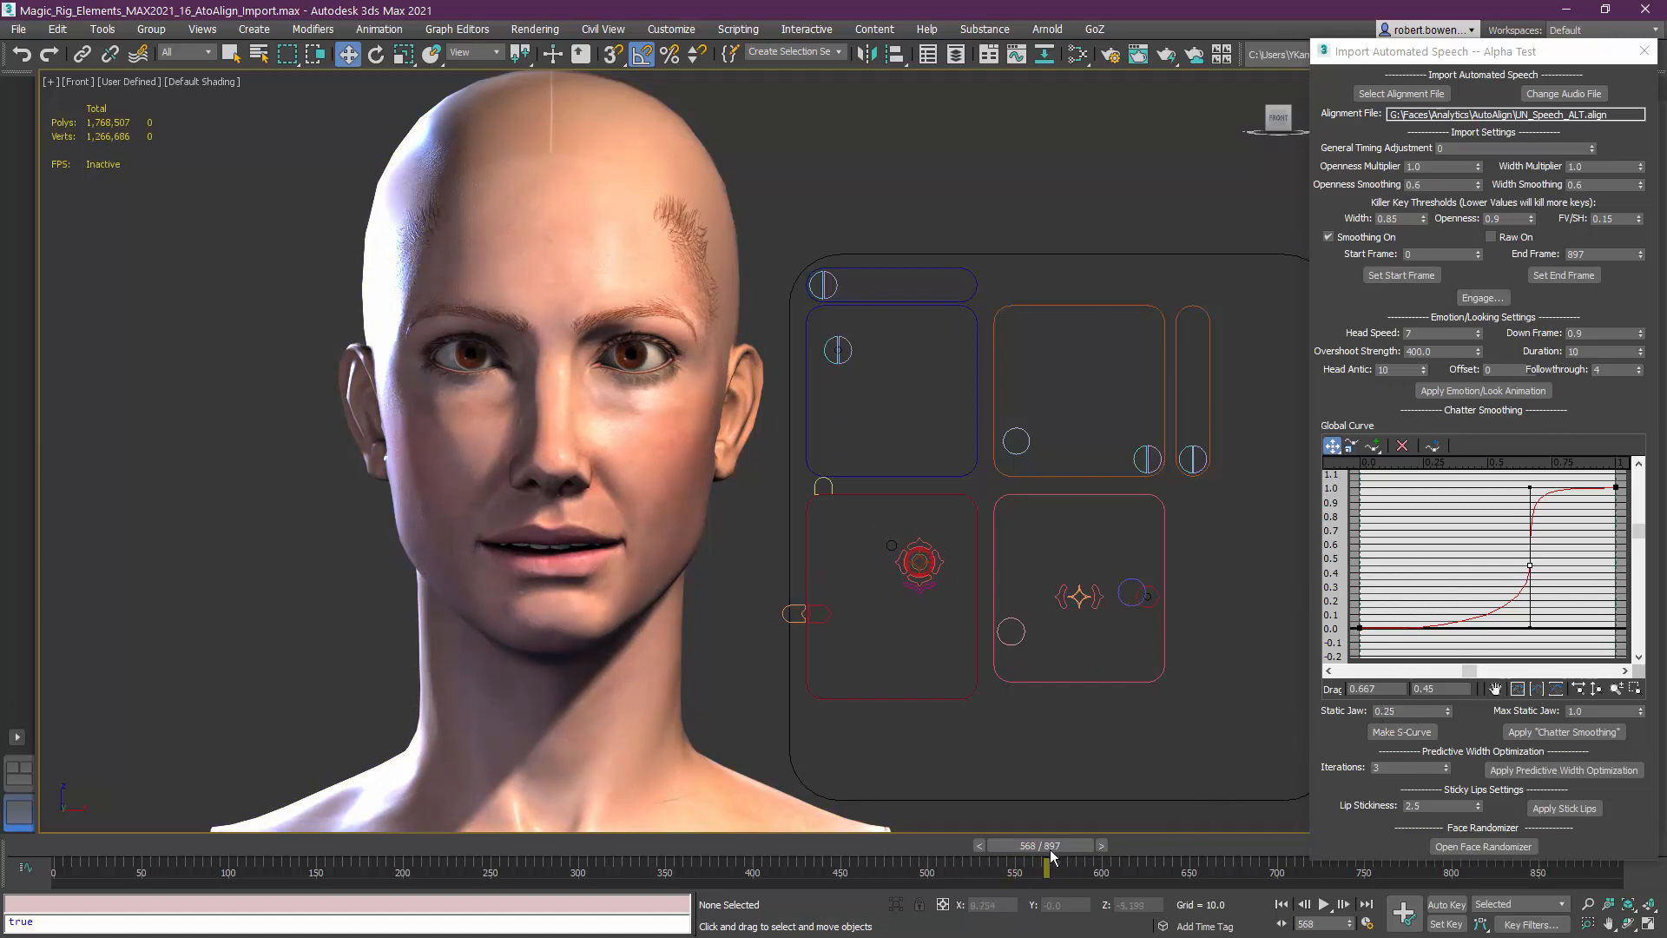
pyautogui.moveTo(1050, 854); pyautogui.dragTo(1210, 856)
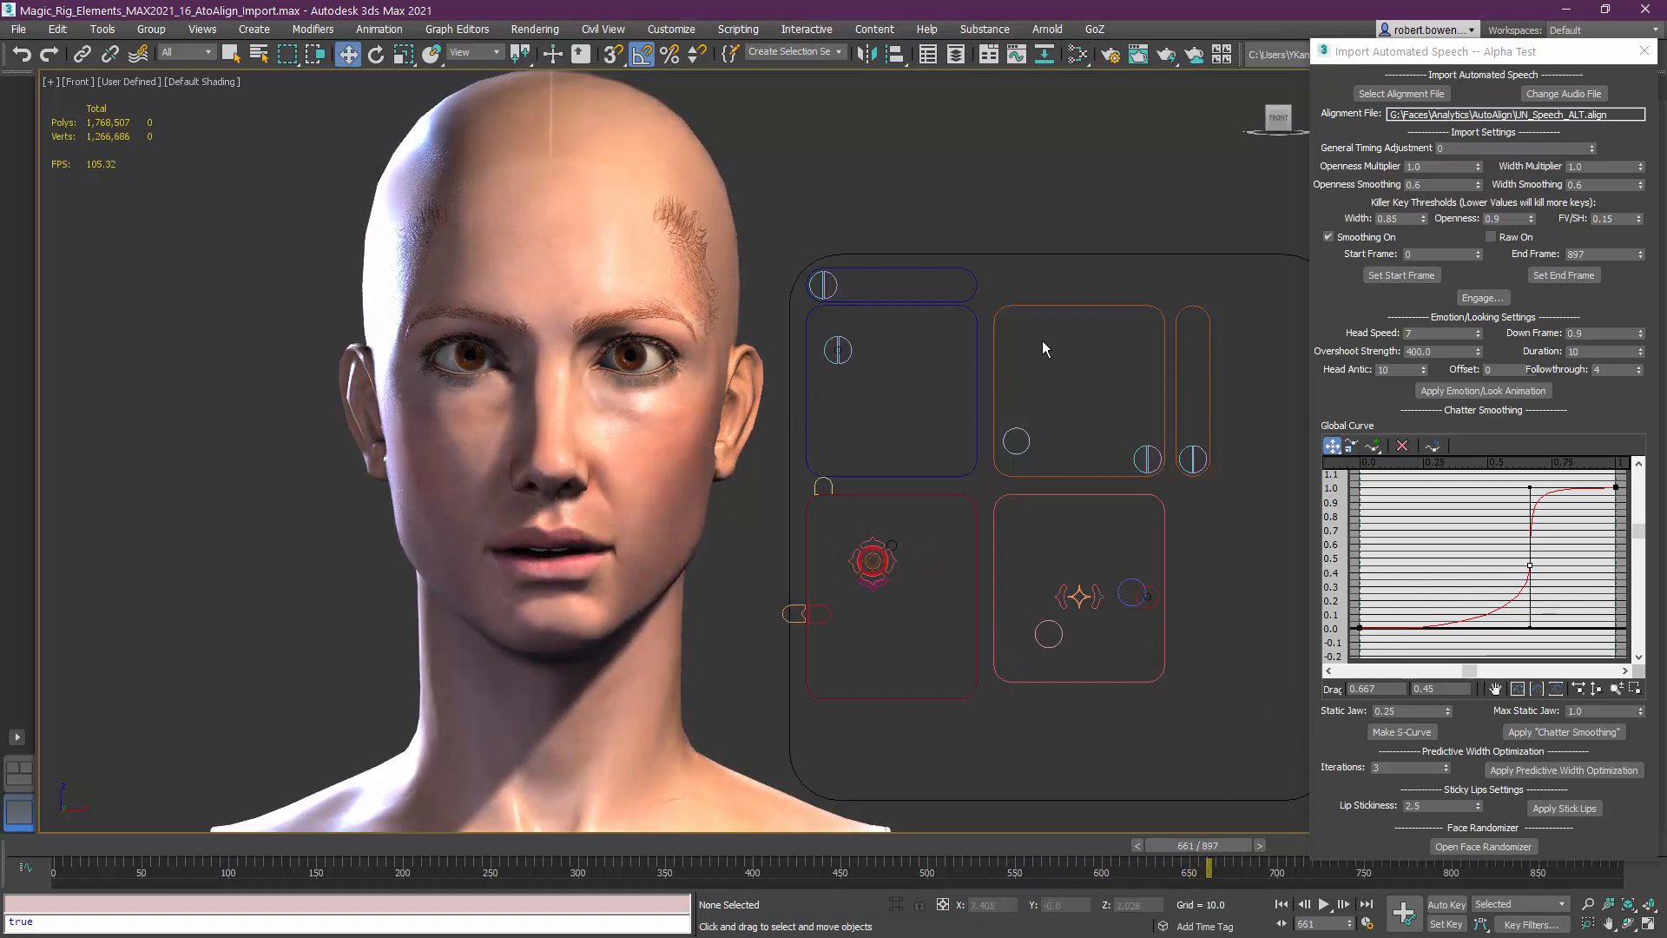